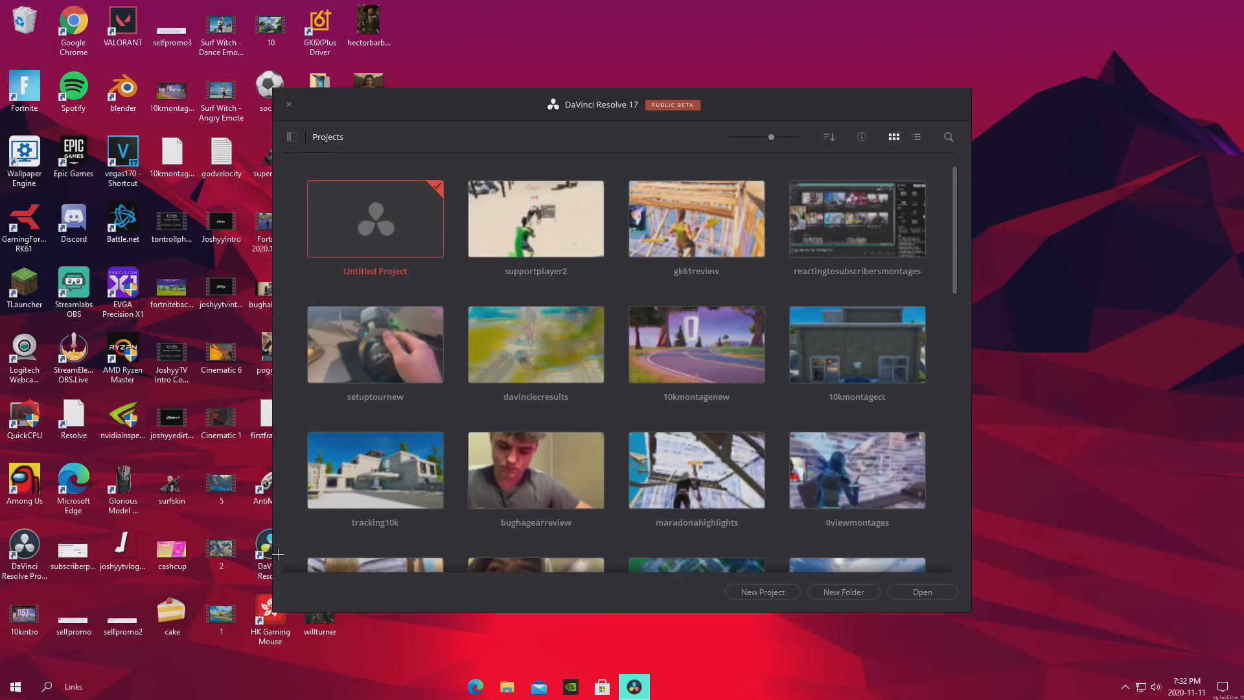
Open the "highlights for editing tut nov11" folder and review the gameplay clips, cinematic clips and song in it
click(506, 688)
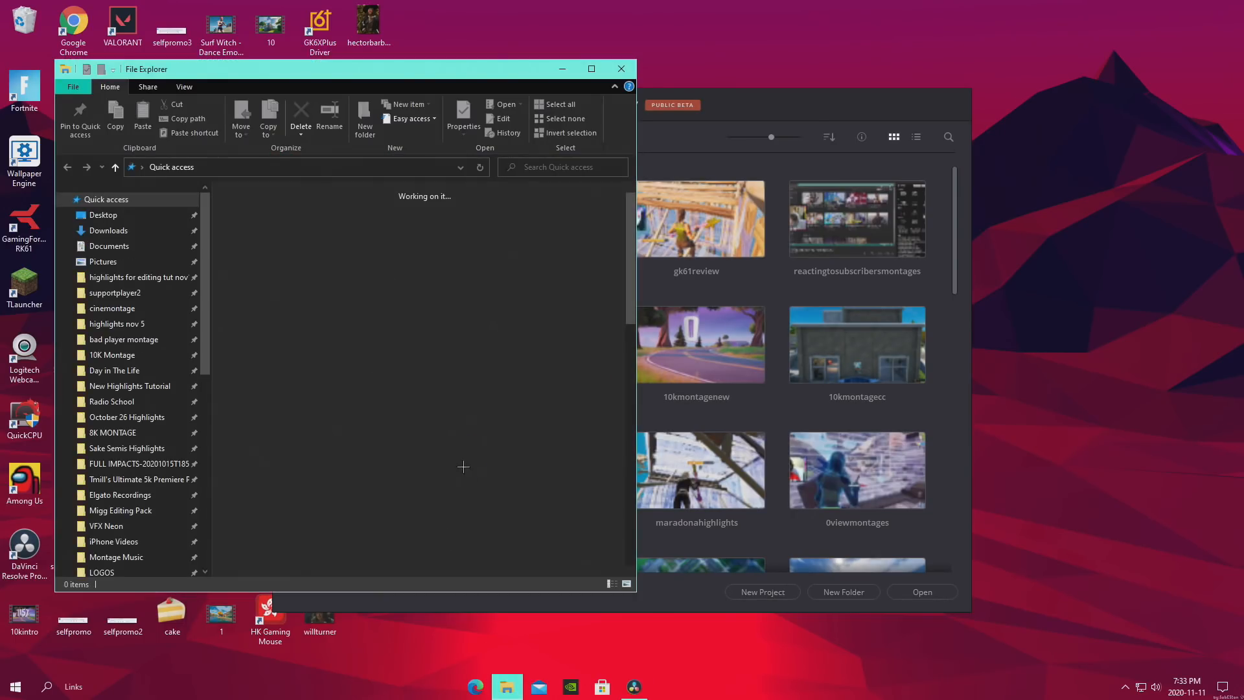
click(158, 279)
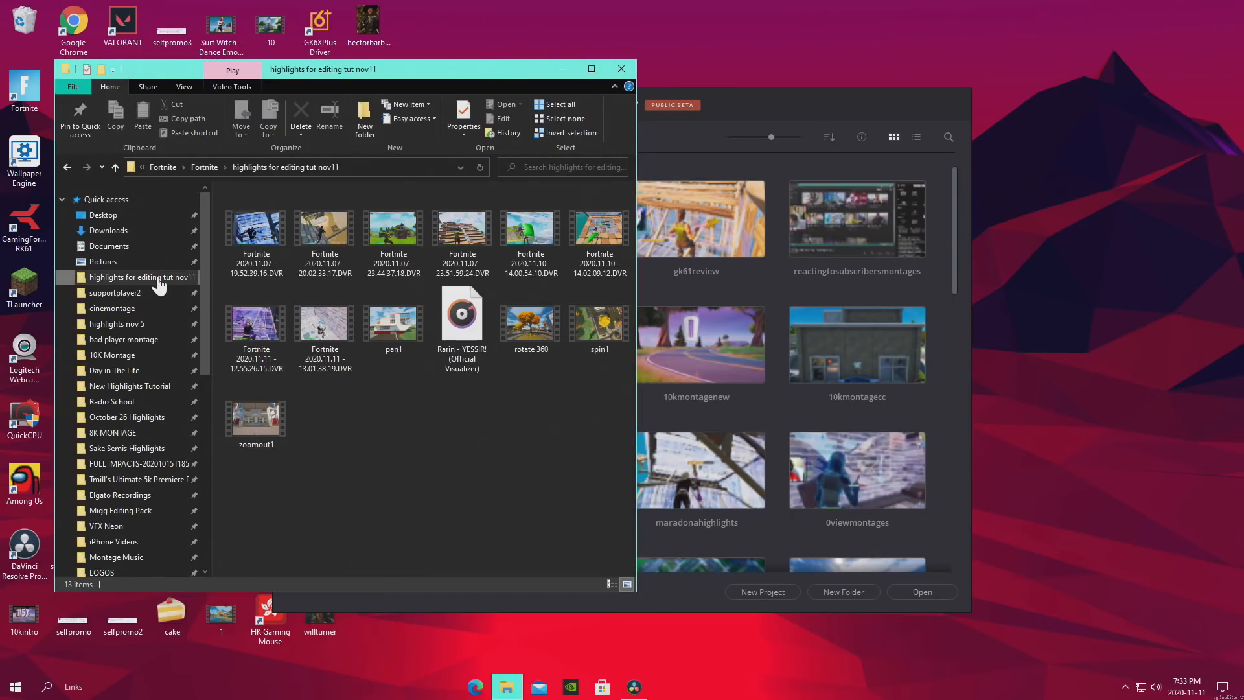
drag(603, 446, 247, 285)
click(504, 460)
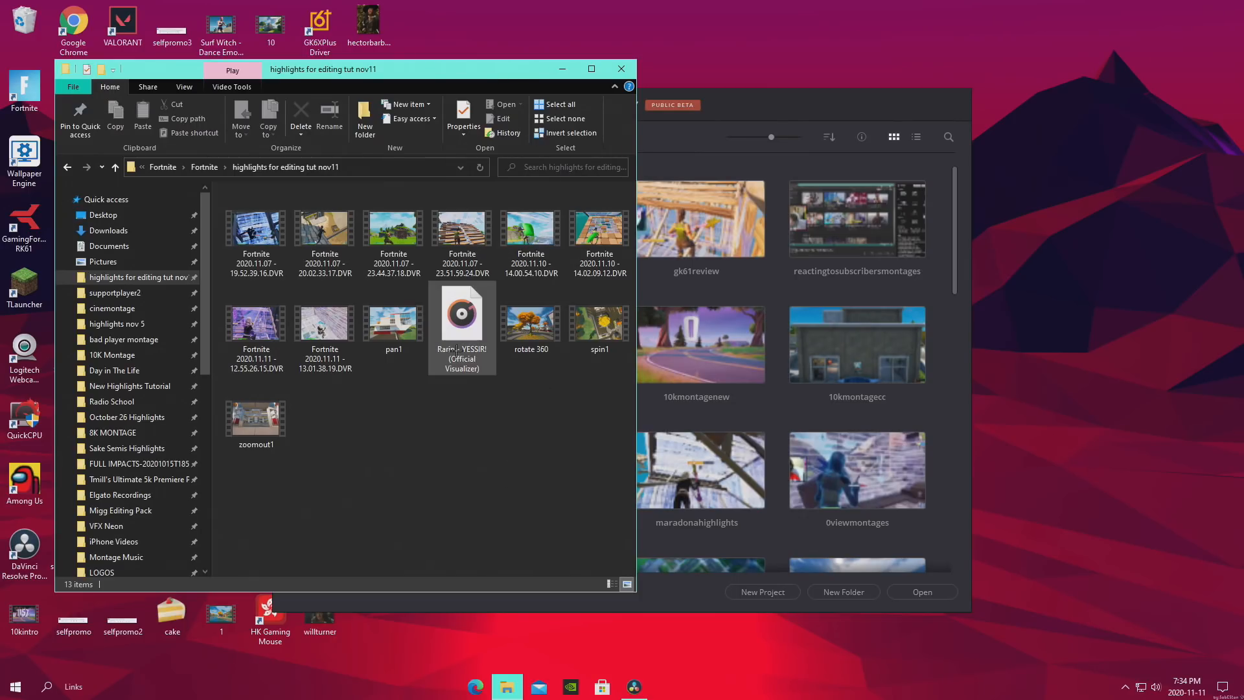
drag(557, 475, 272, 230)
drag(614, 401, 274, 258)
click(551, 420)
drag(591, 404, 243, 246)
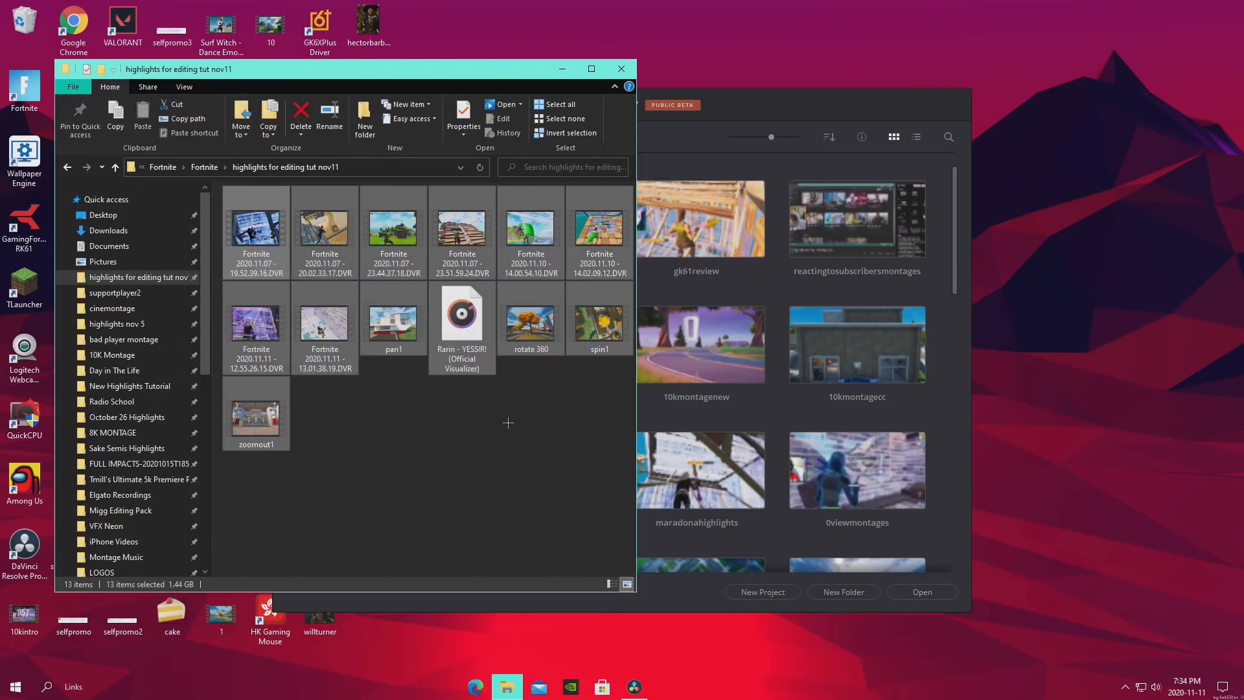
click(508, 422)
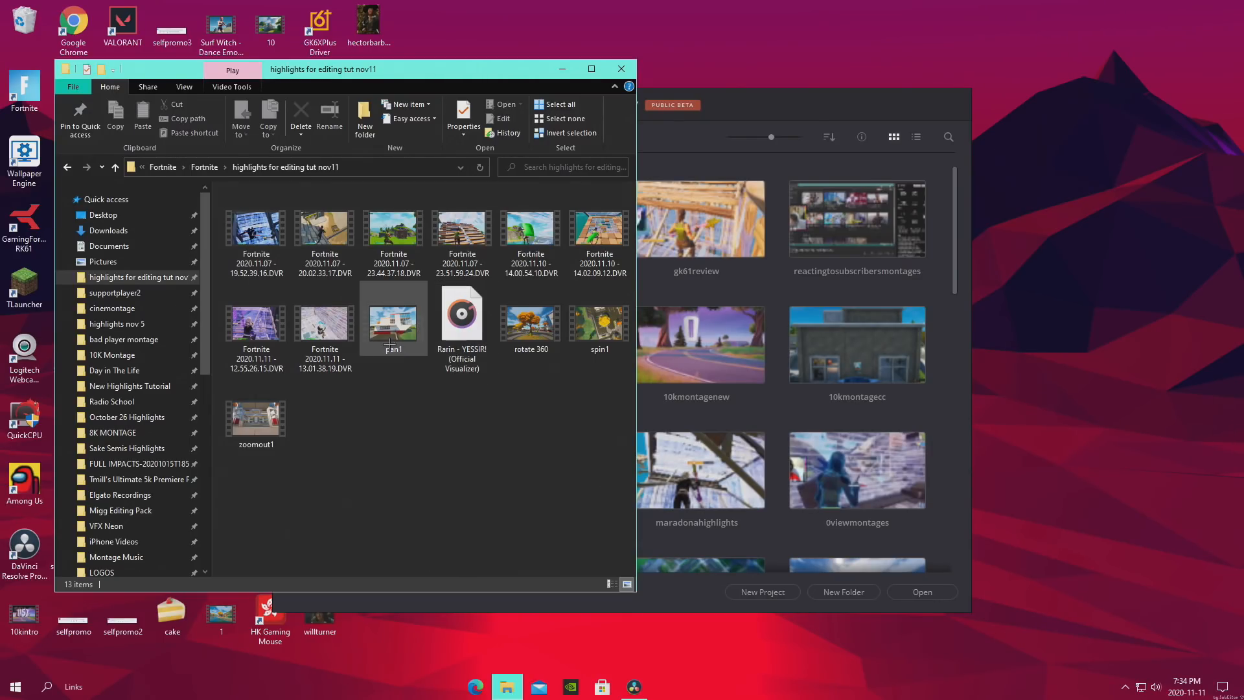
drag(580, 404, 530, 331)
click(362, 368)
drag(502, 464, 487, 343)
click(410, 491)
drag(403, 478, 375, 438)
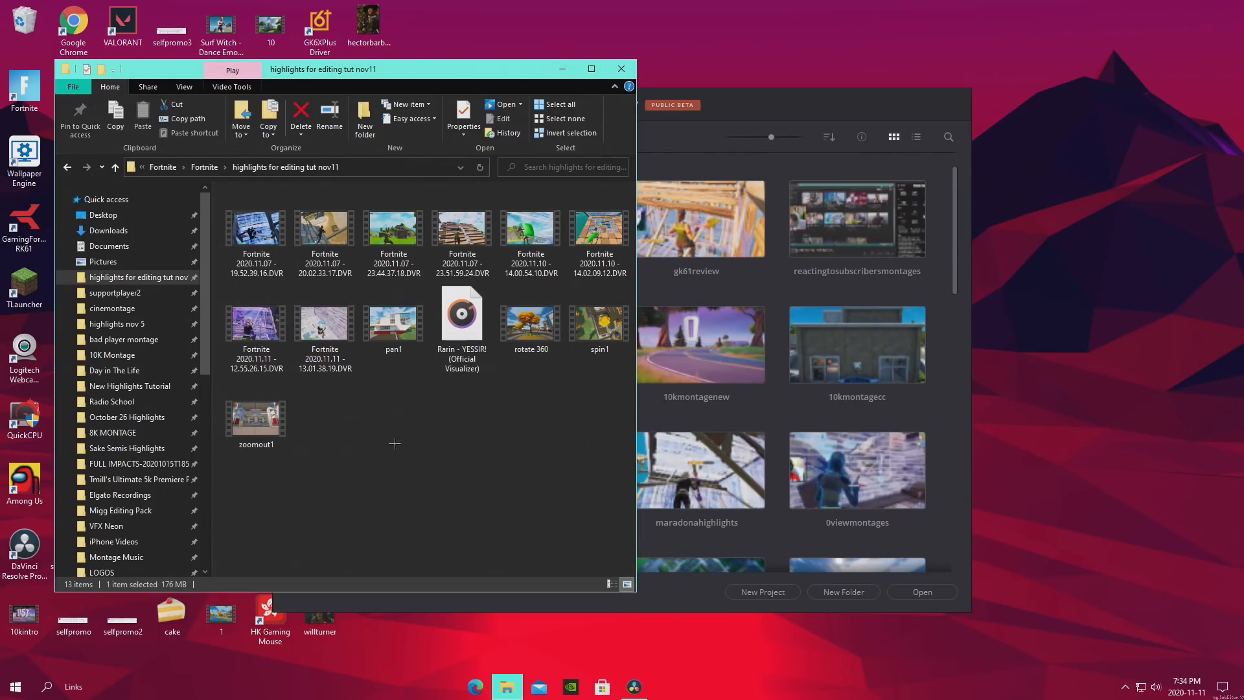
click(491, 430)
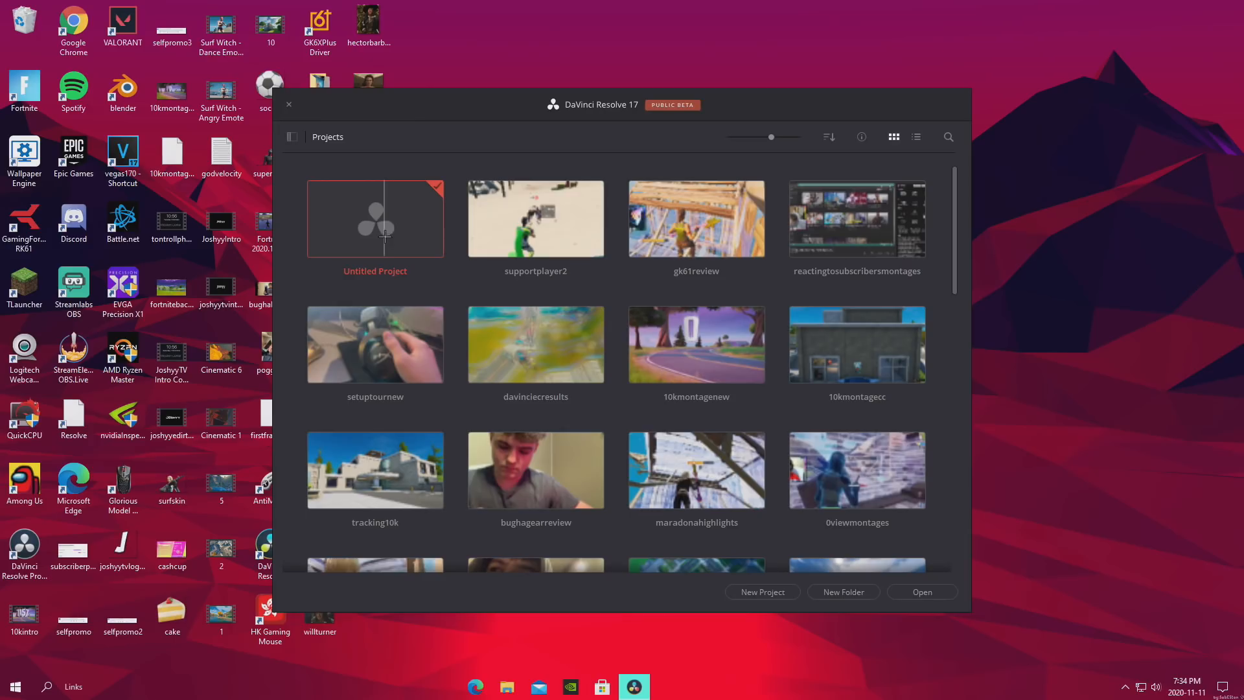
Open the untitled project and set its timeline resolution to Custom in the project settings
double_click(393, 230)
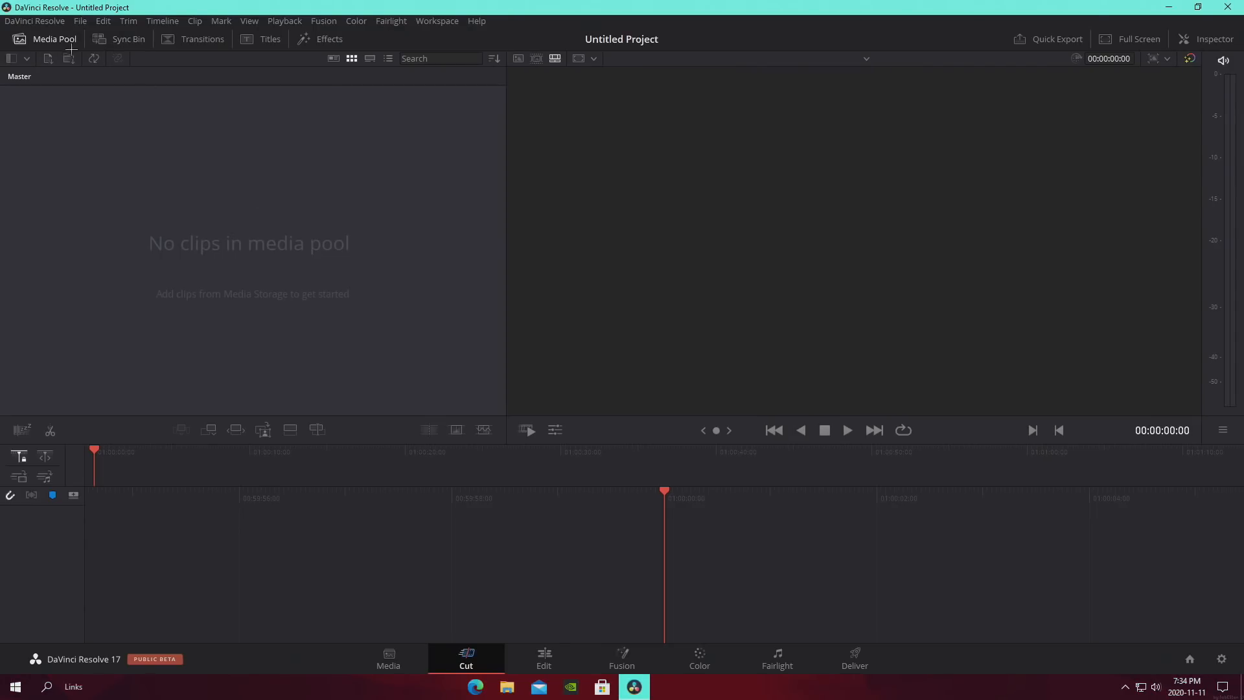
click(81, 20)
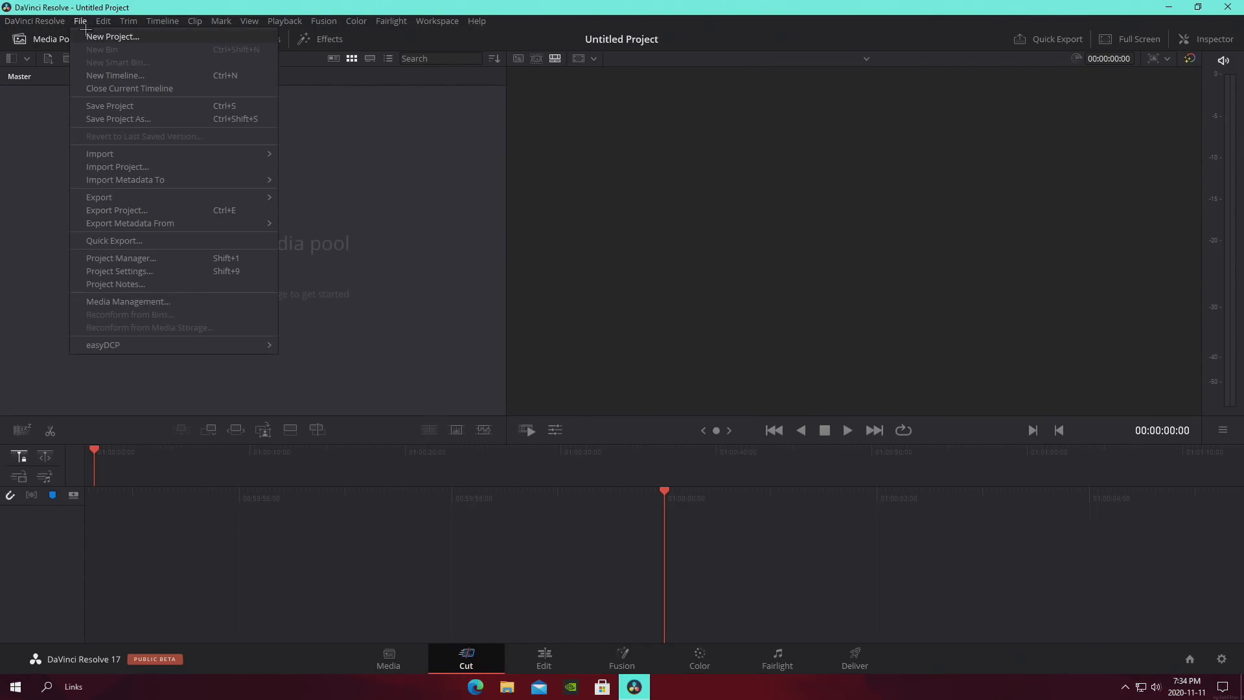
click(118, 271)
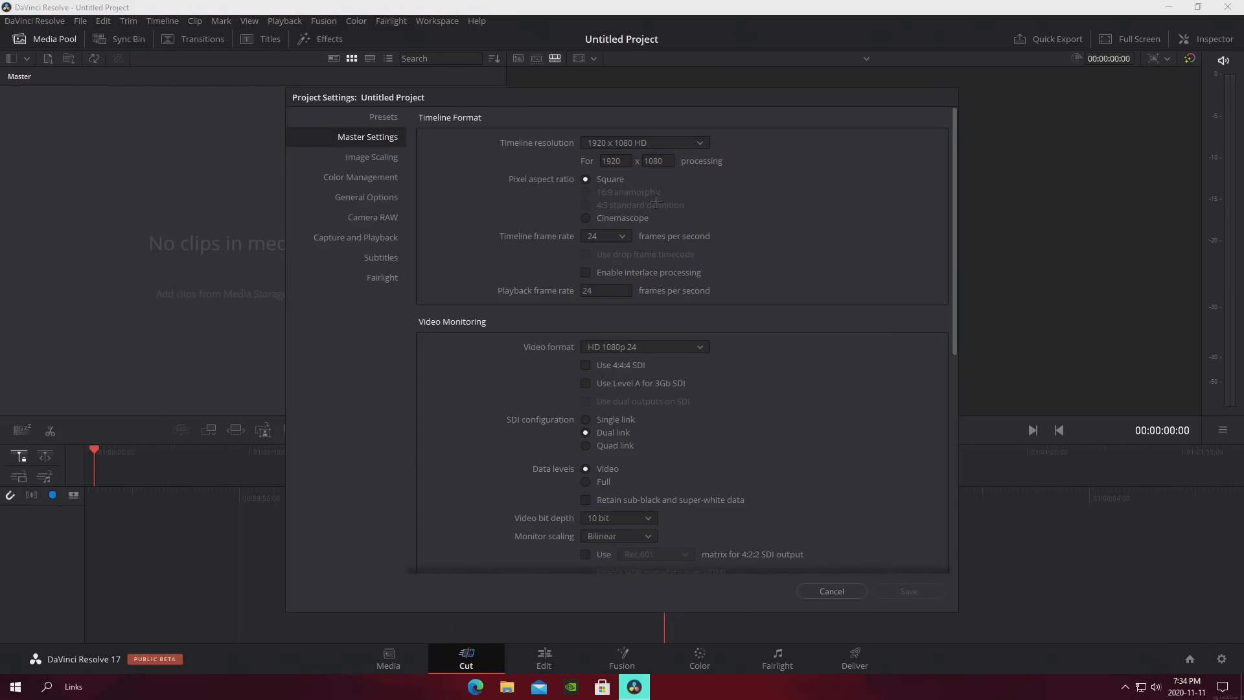
click(619, 144)
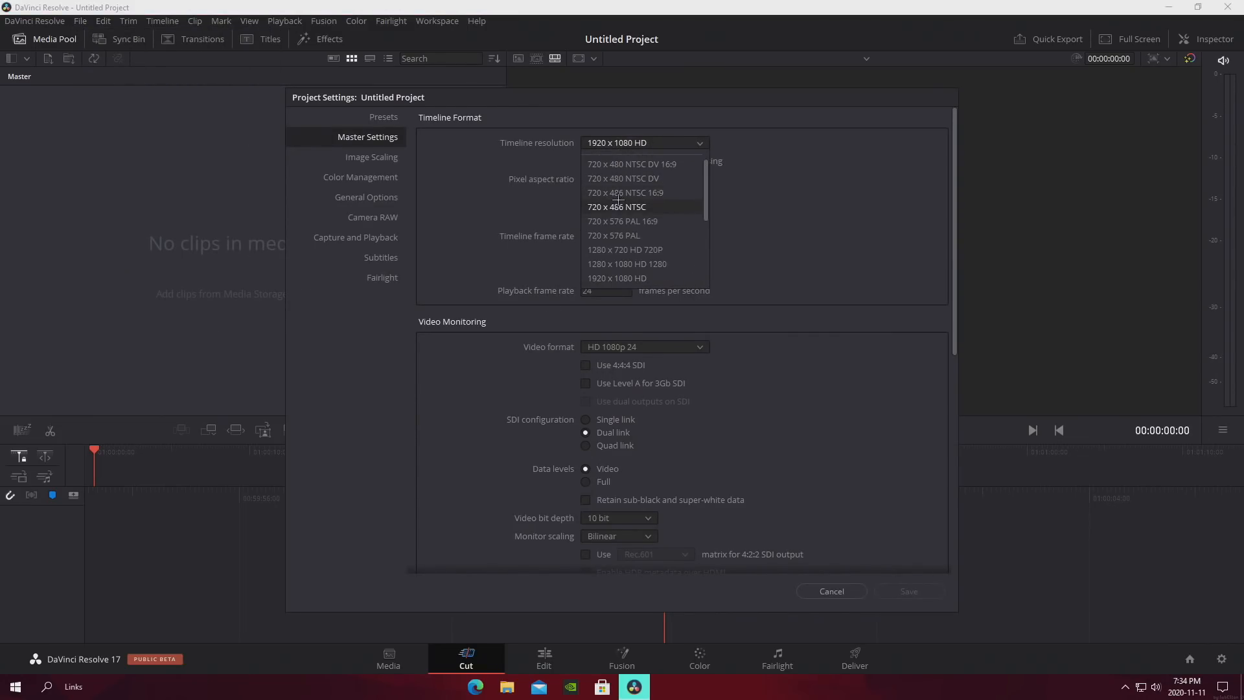
click(616, 156)
Try a custom timeline resolution with a width of 2560 and a height of 1445
click(627, 162)
drag(631, 166, 577, 156)
text(2560)
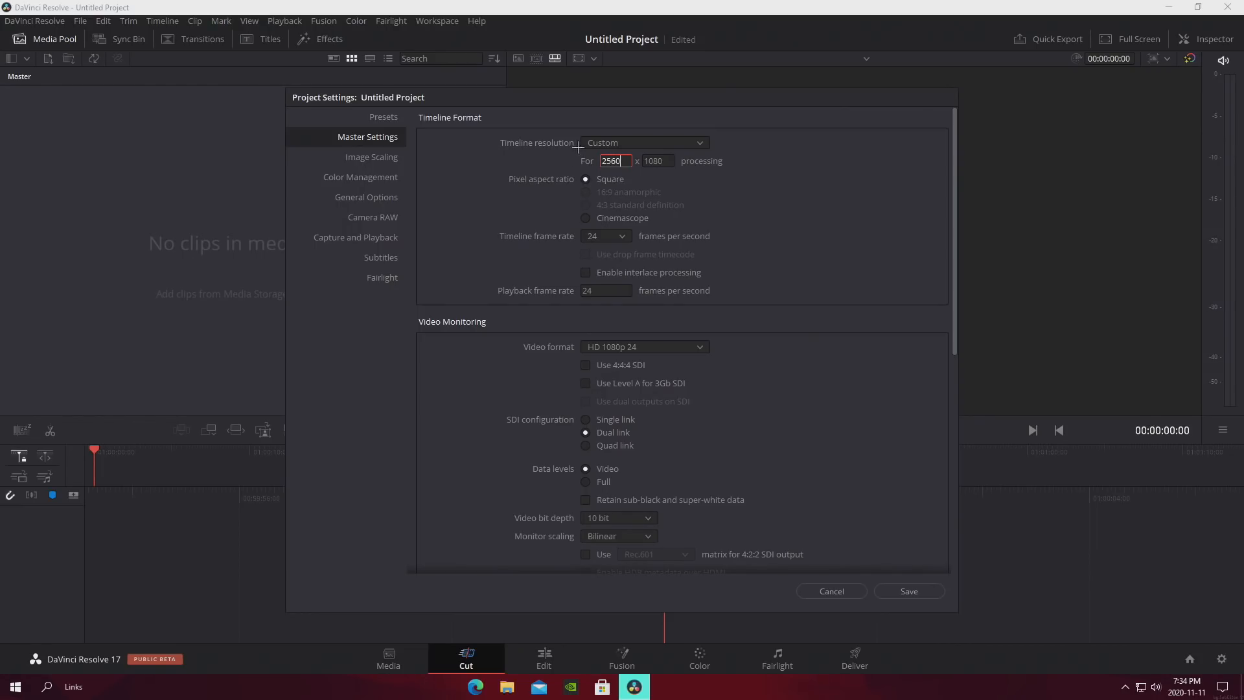
double_click(657, 158)
text(1445)
Set the custom timeline resolution to 1920 x 1080
drag(625, 165, 585, 149)
text(1920)
key(Tab)
text(10)
Set both the timeline frame rate and the playback frame rate to 60 frames per second
click(604, 236)
click(600, 316)
click(604, 289)
text(60)
key(Return)
Set the video monitoring format to HD 720p 60
click(686, 345)
scroll(647, 421, up, 4)
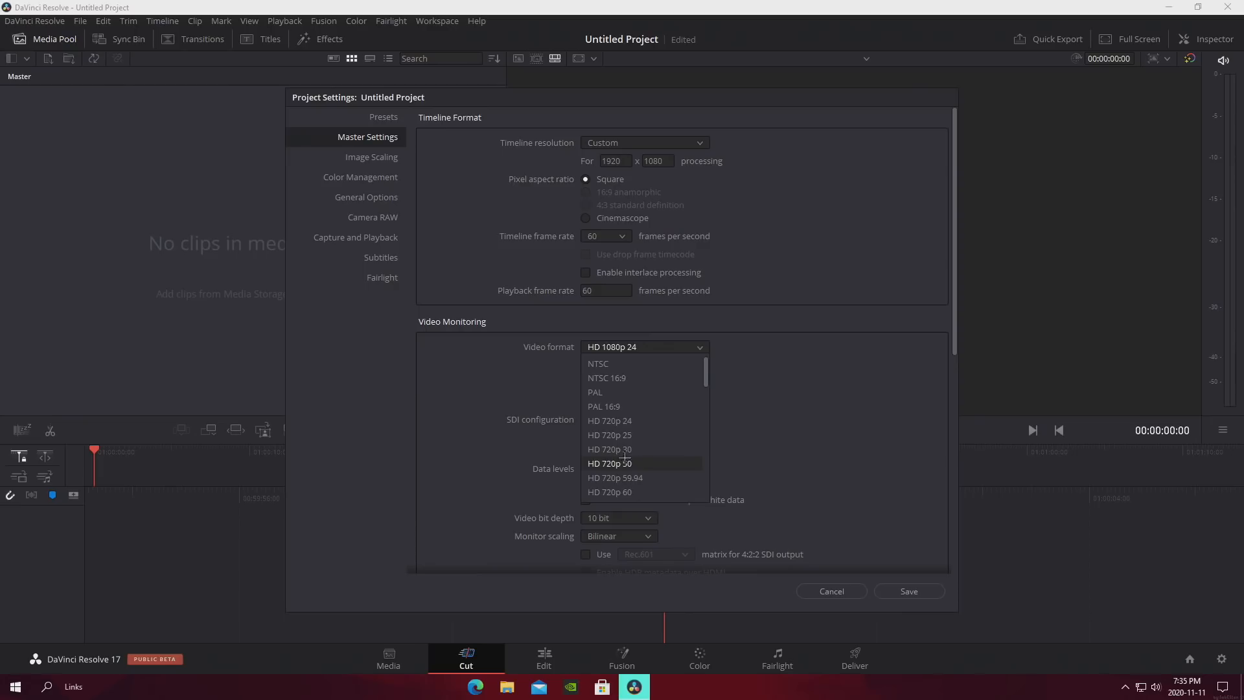
click(626, 491)
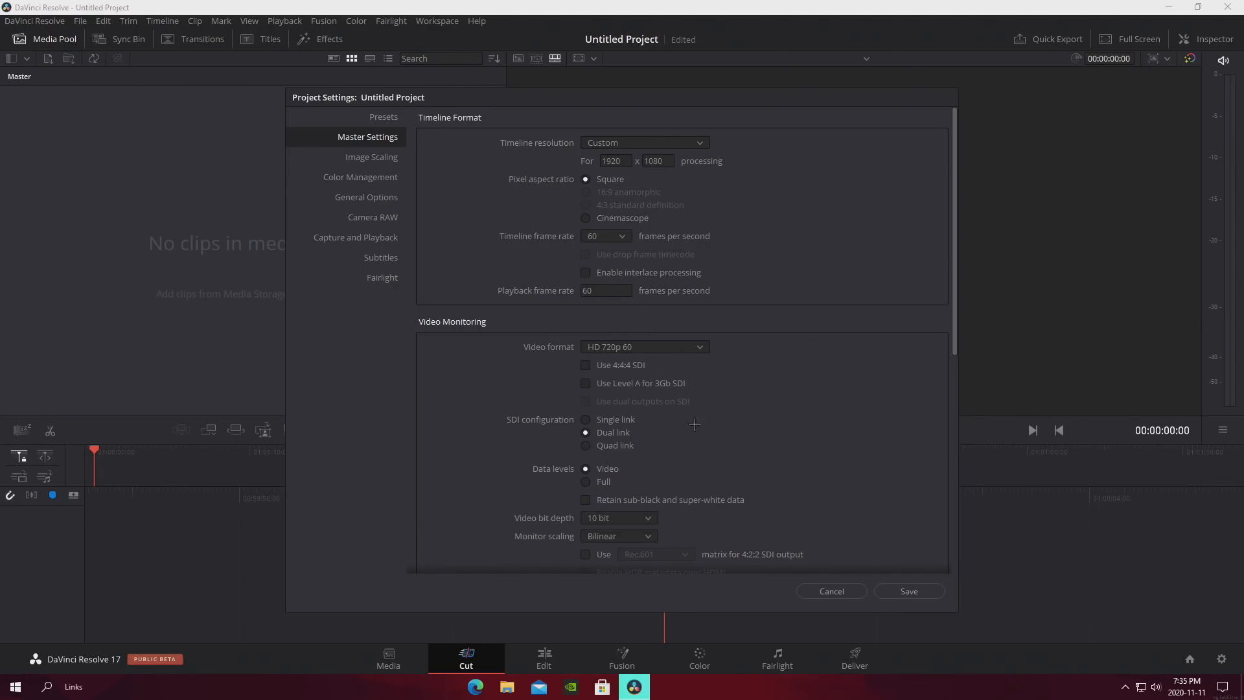
Change the retime process under Frame Interpolation and save the project settings
scroll(590, 525, down, 3)
scroll(645, 466, down, 2)
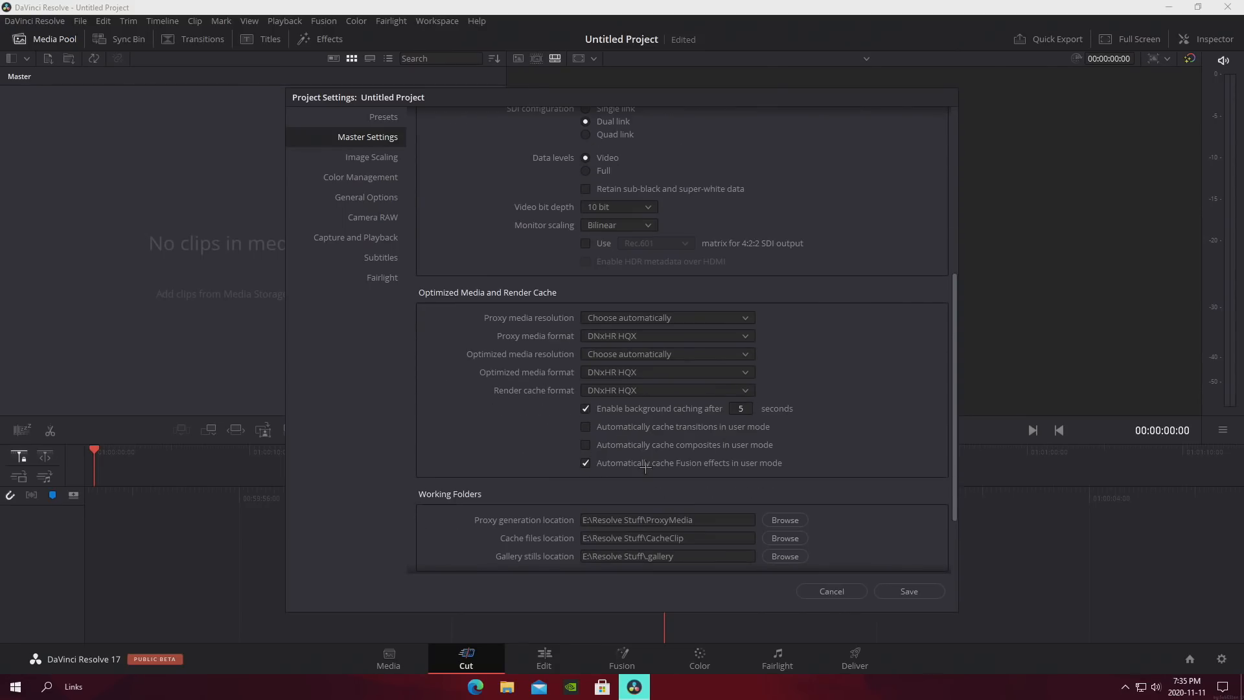
scroll(653, 503, down, 2)
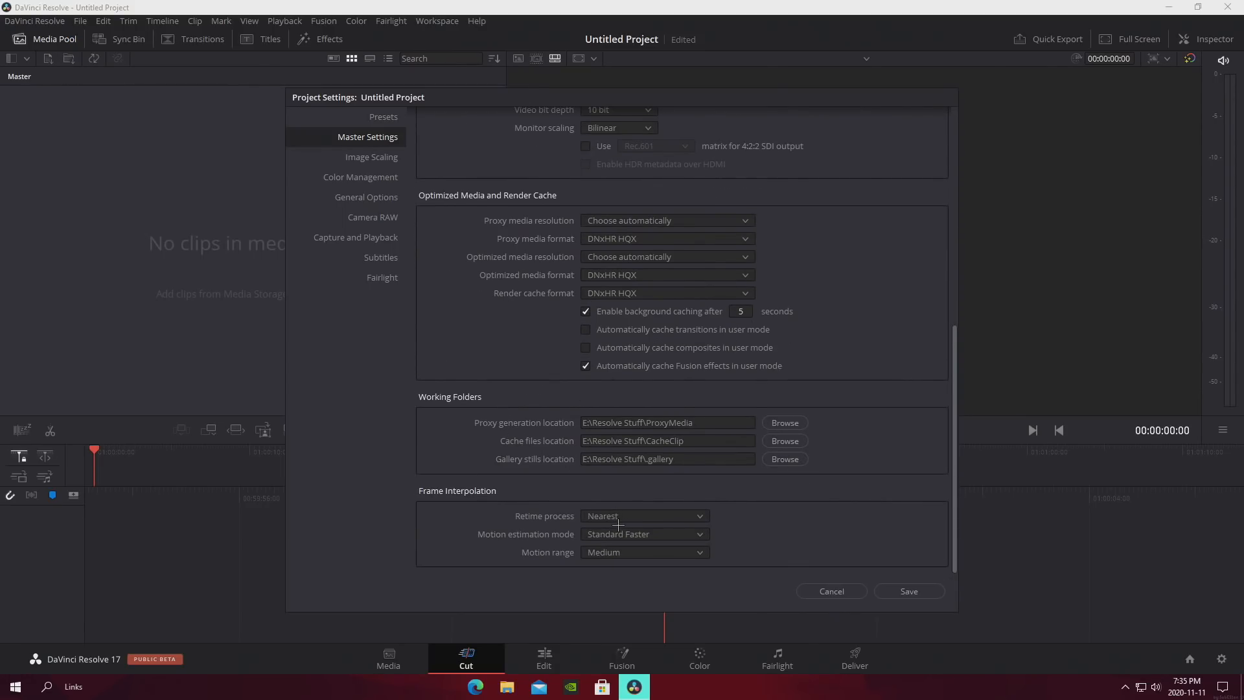
click(607, 515)
click(615, 560)
click(908, 590)
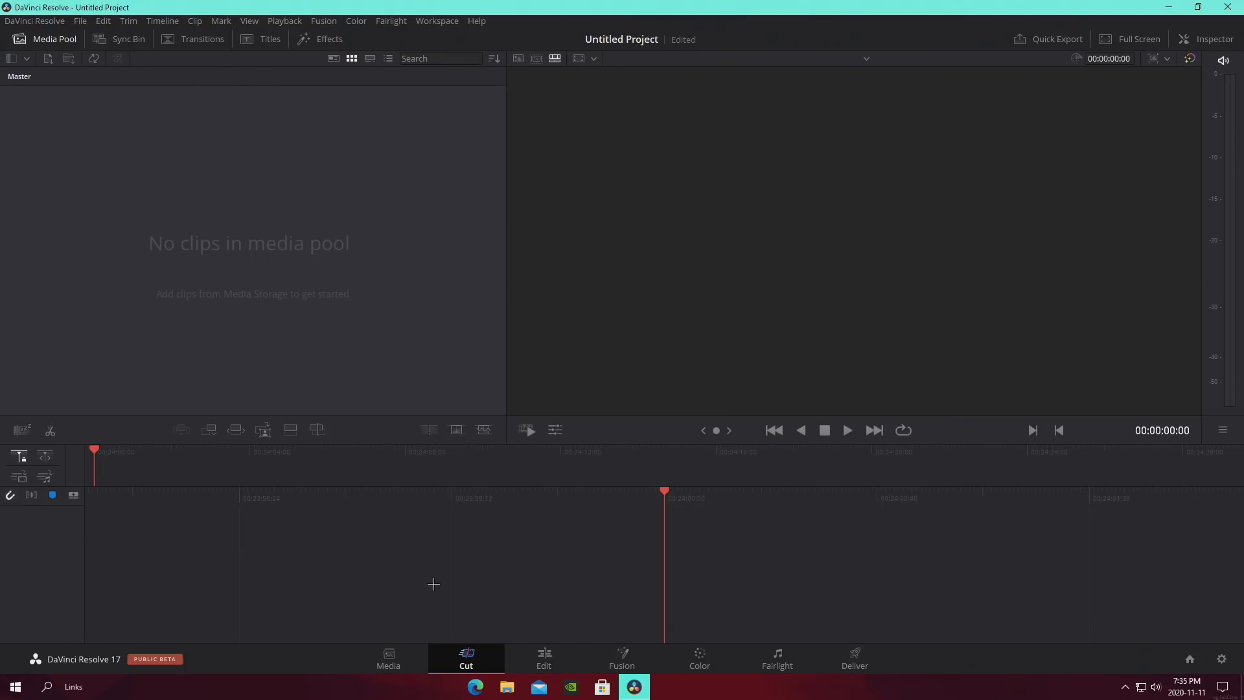
Switch to the Edit page and show the Toolbox effects in the Effects Library
click(546, 657)
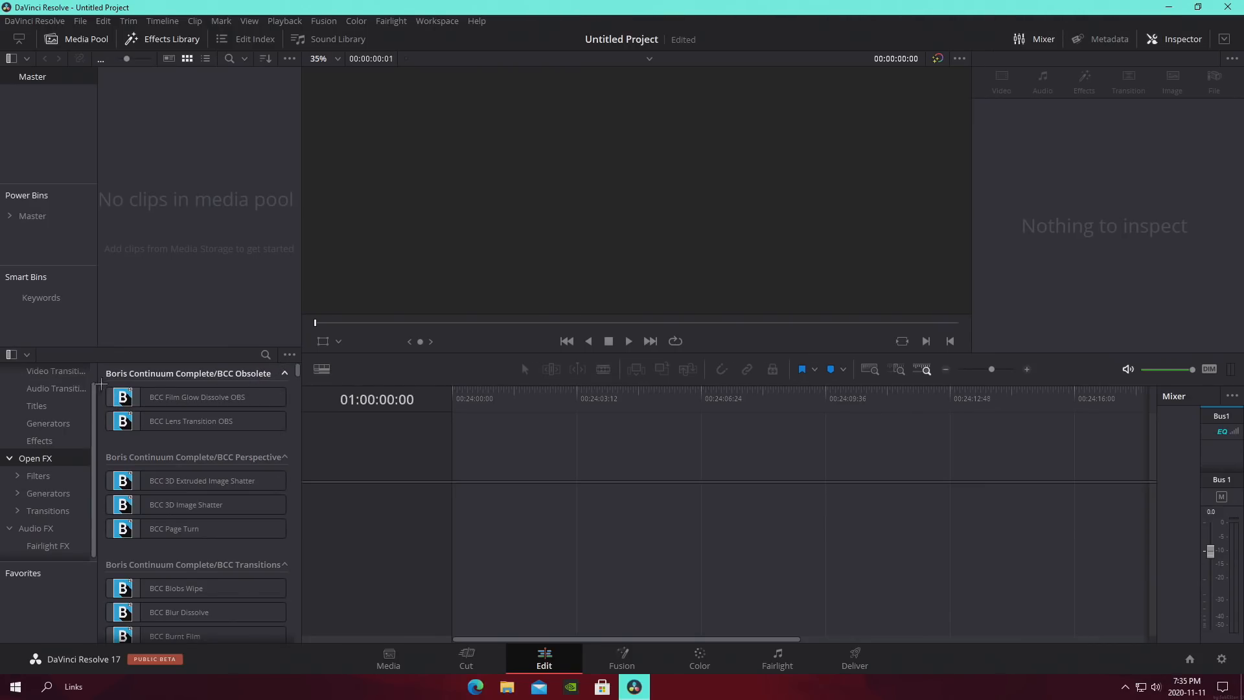
scroll(44, 418, up, 1)
click(40, 374)
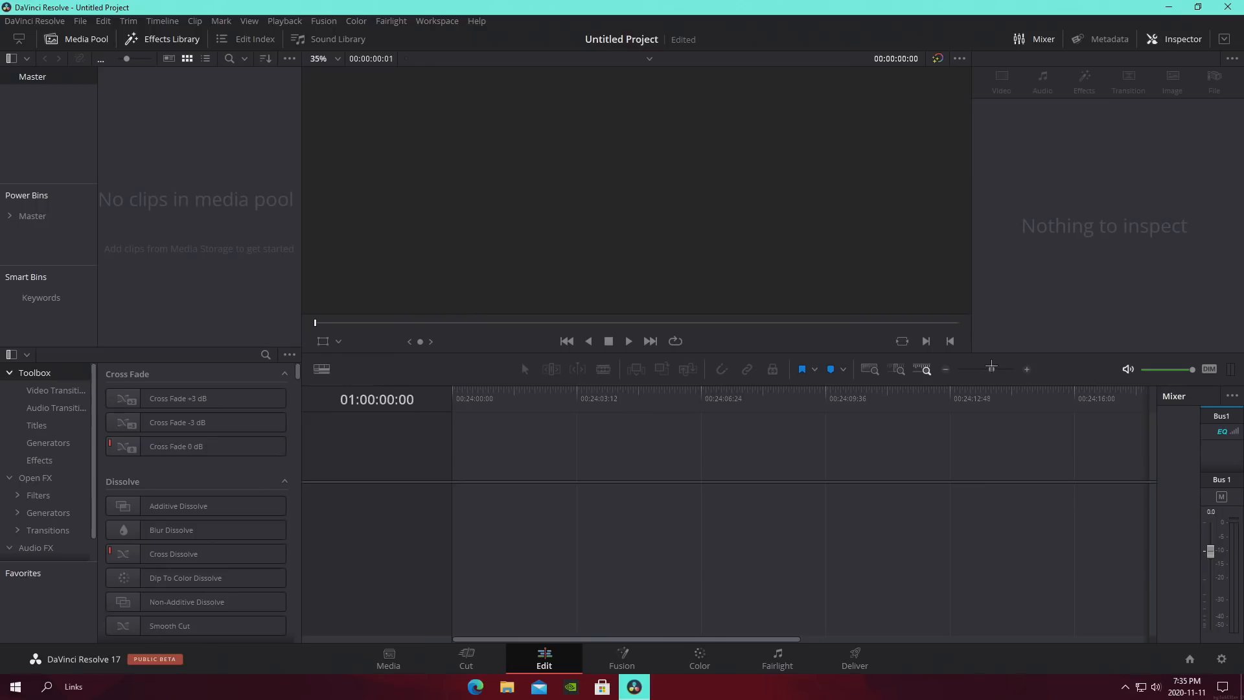
drag(985, 369, 998, 369)
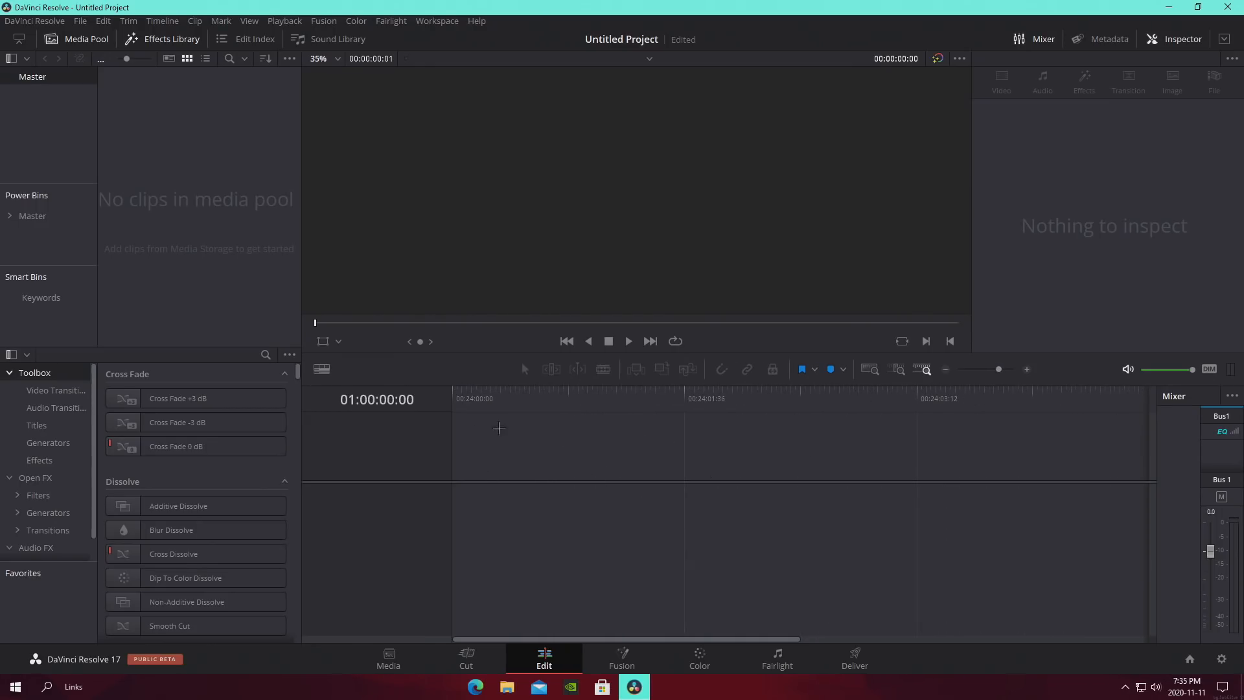
drag(984, 369, 977, 369)
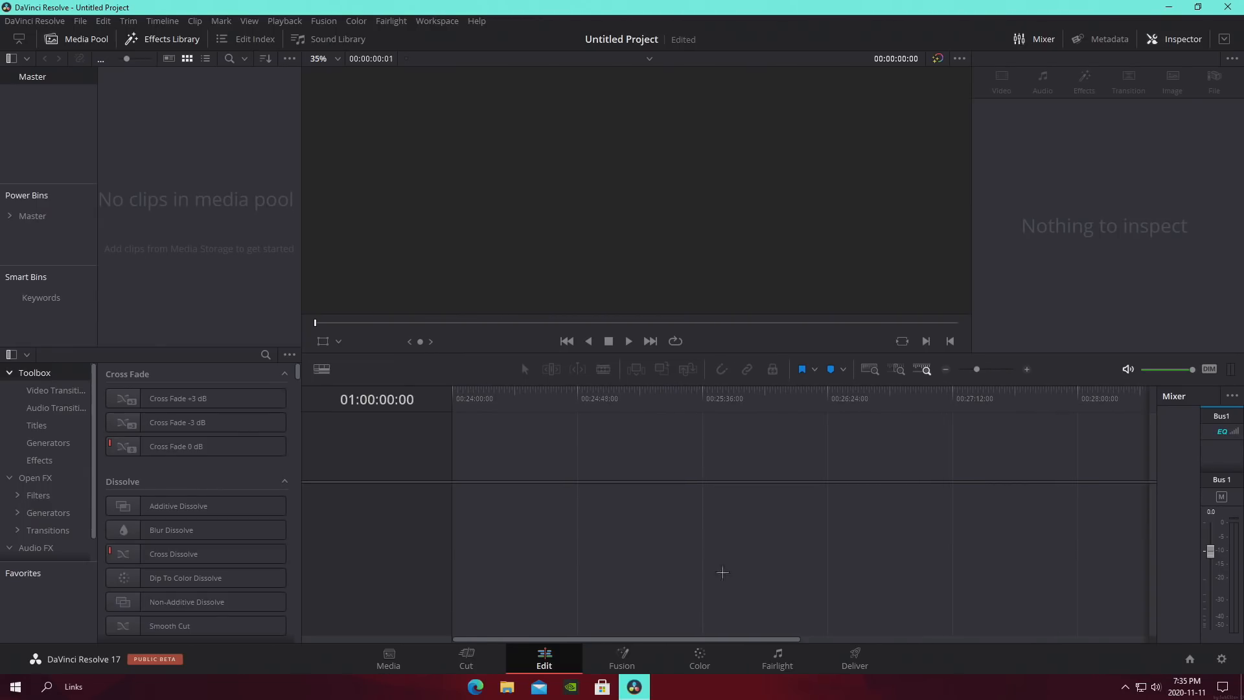
Import the Rarin - YESSIR! song and the spin1, rotate 360, pan1 and zoomout1 clips from the highlights folder into the media pool
click(507, 686)
click(111, 277)
click(385, 349)
drag(459, 68, 879, 77)
drag(883, 327, 233, 214)
drag(1019, 333, 208, 227)
drag(951, 334, 253, 253)
drag(813, 334, 206, 282)
drag(675, 427, 194, 259)
click(820, 438)
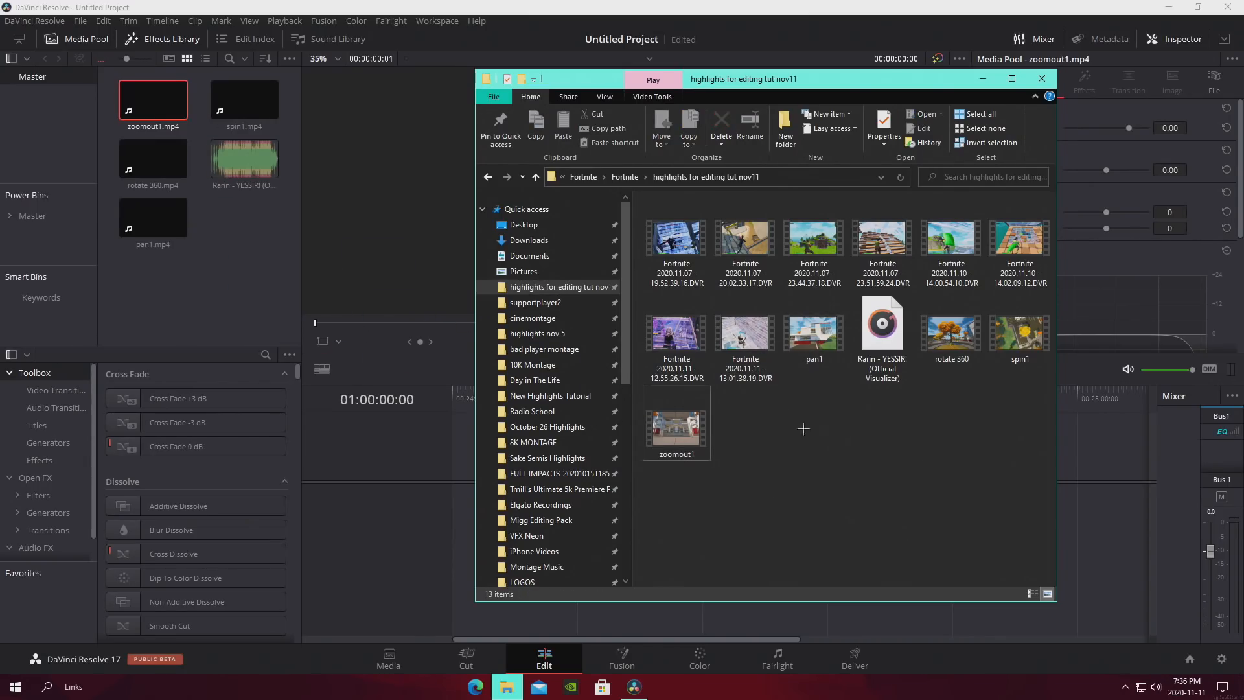
Import the Fortnite 2020.11.07 clips 23.51.59.24, 20.02.33.17 and 19.52.39.16 into the media pool and close the folder window
drag(894, 253, 256, 227)
drag(745, 243, 211, 262)
click(671, 246)
drag(671, 246, 234, 285)
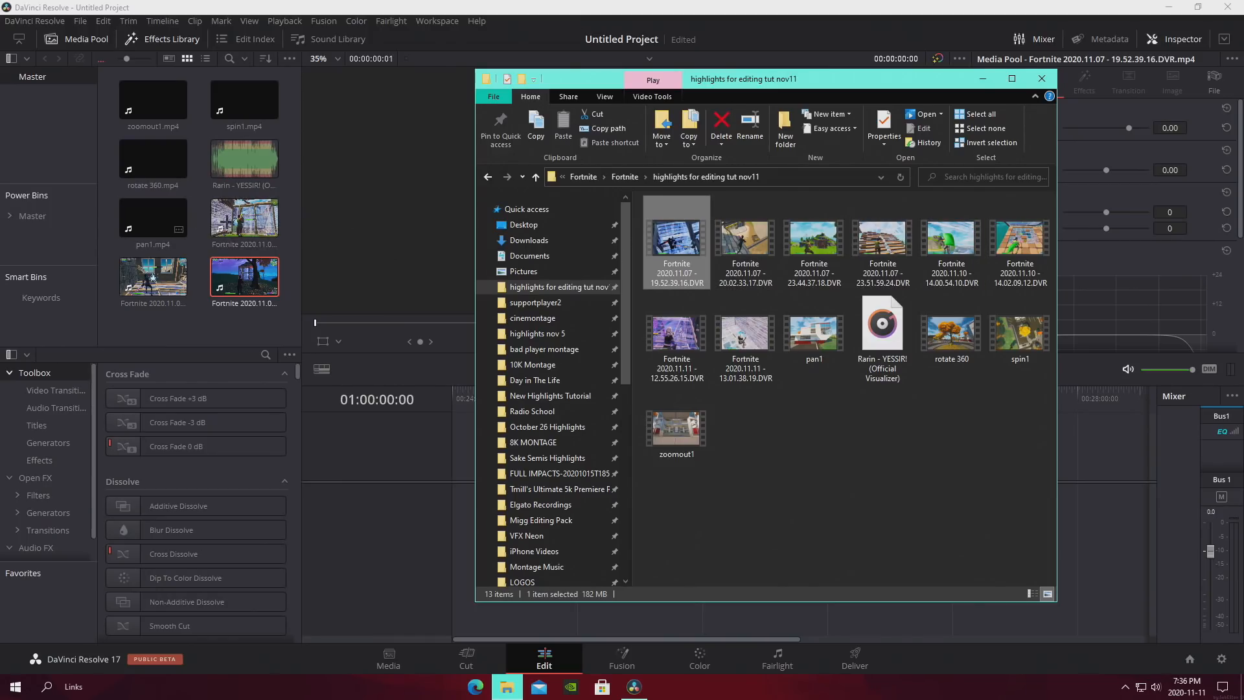
click(1041, 78)
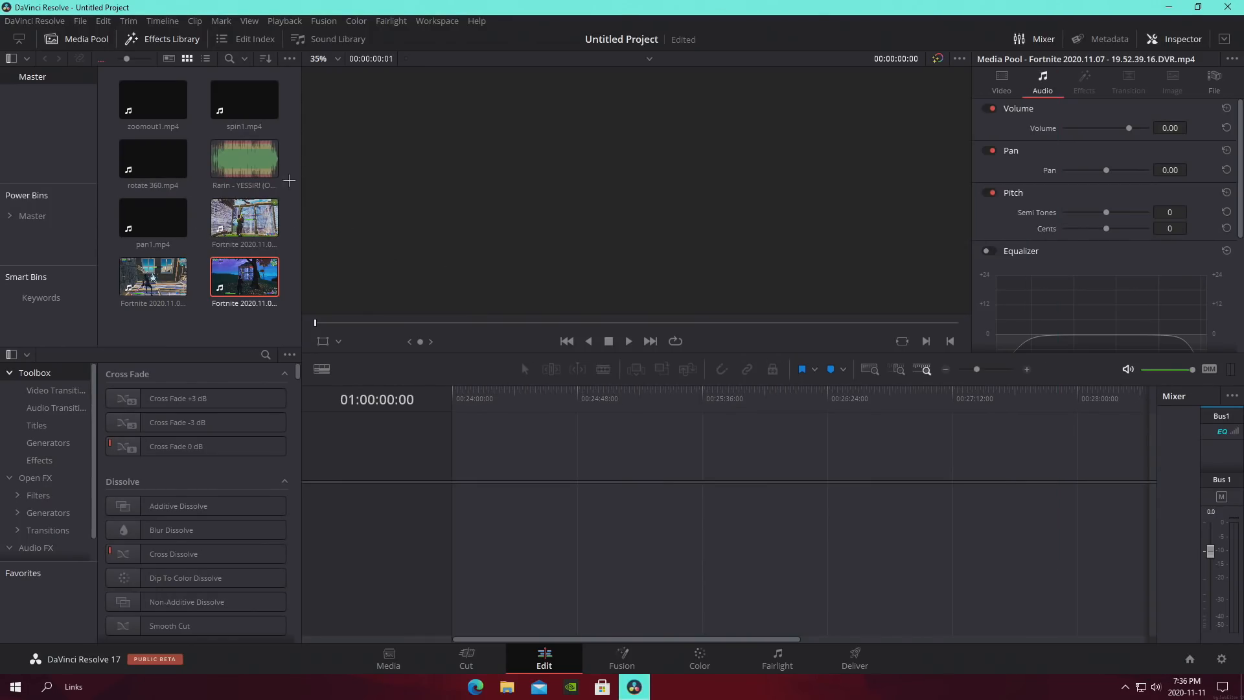
Place the Rarin - YESSIR! song at the timeline start with a taller audio track, and trim about 11 seconds off its beginning
drag(244, 159, 458, 509)
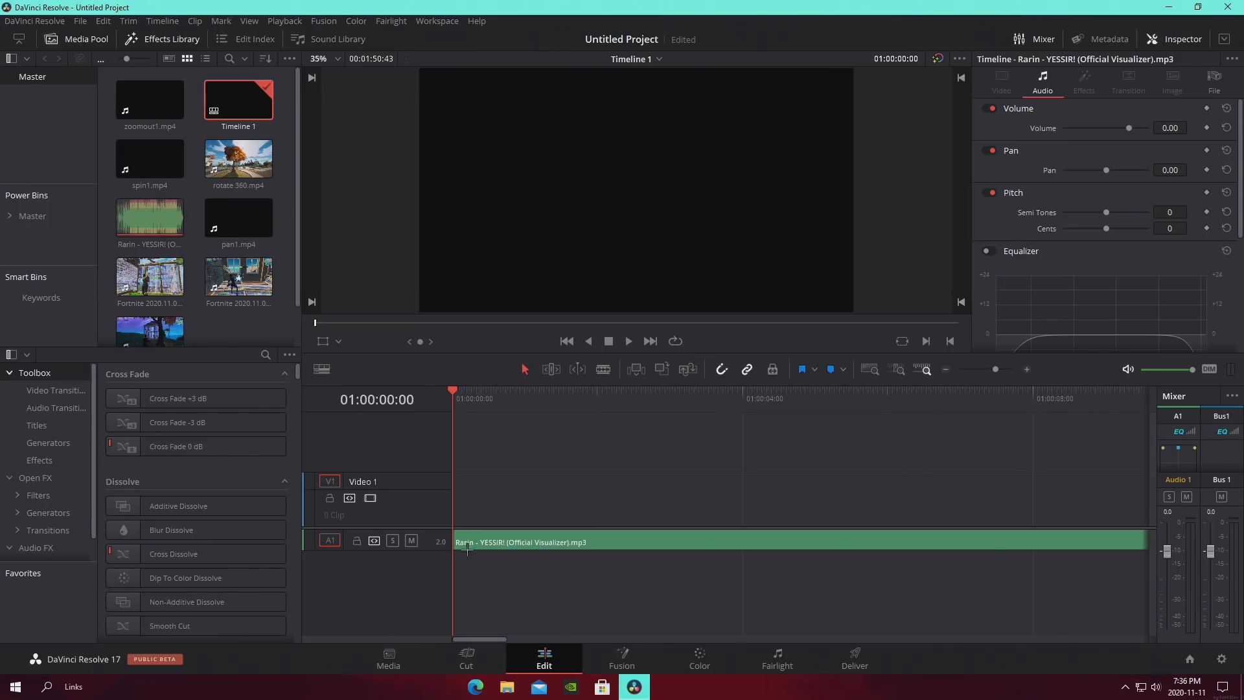
drag(423, 549, 425, 578)
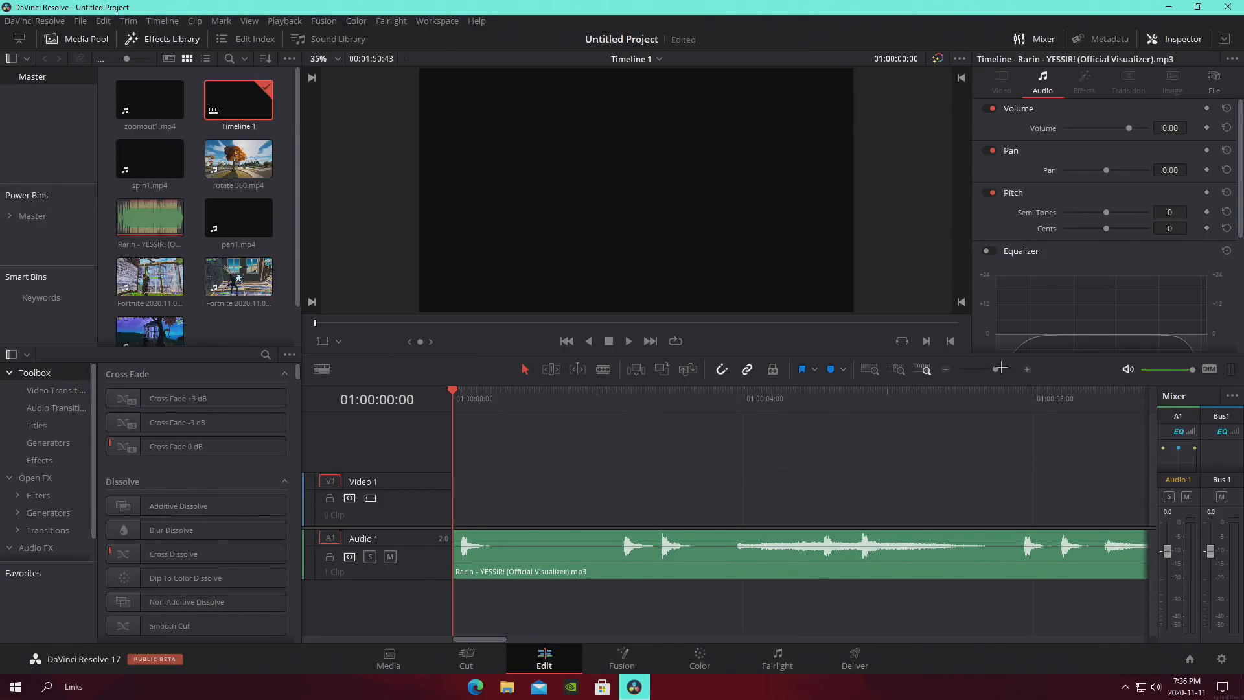
drag(1000, 369, 986, 369)
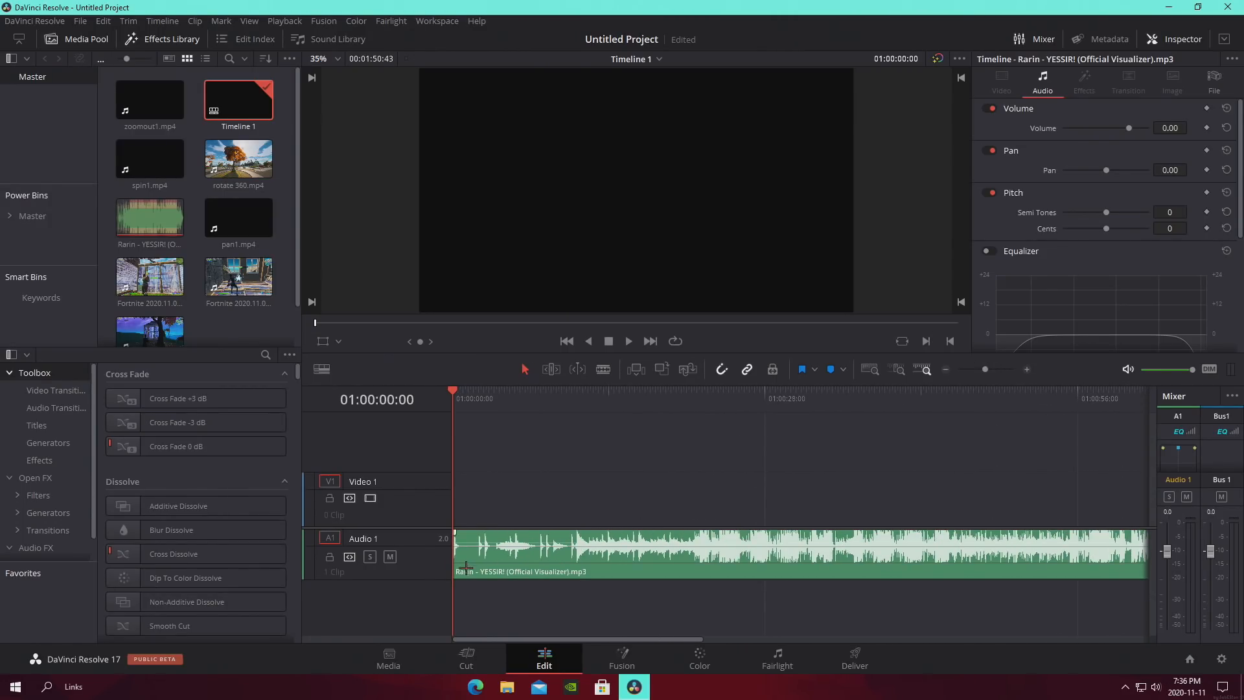
mouse_move(457, 568)
mouse_down()
mouse_move(579, 595)
mouse_move(459, 570)
mouse_up()
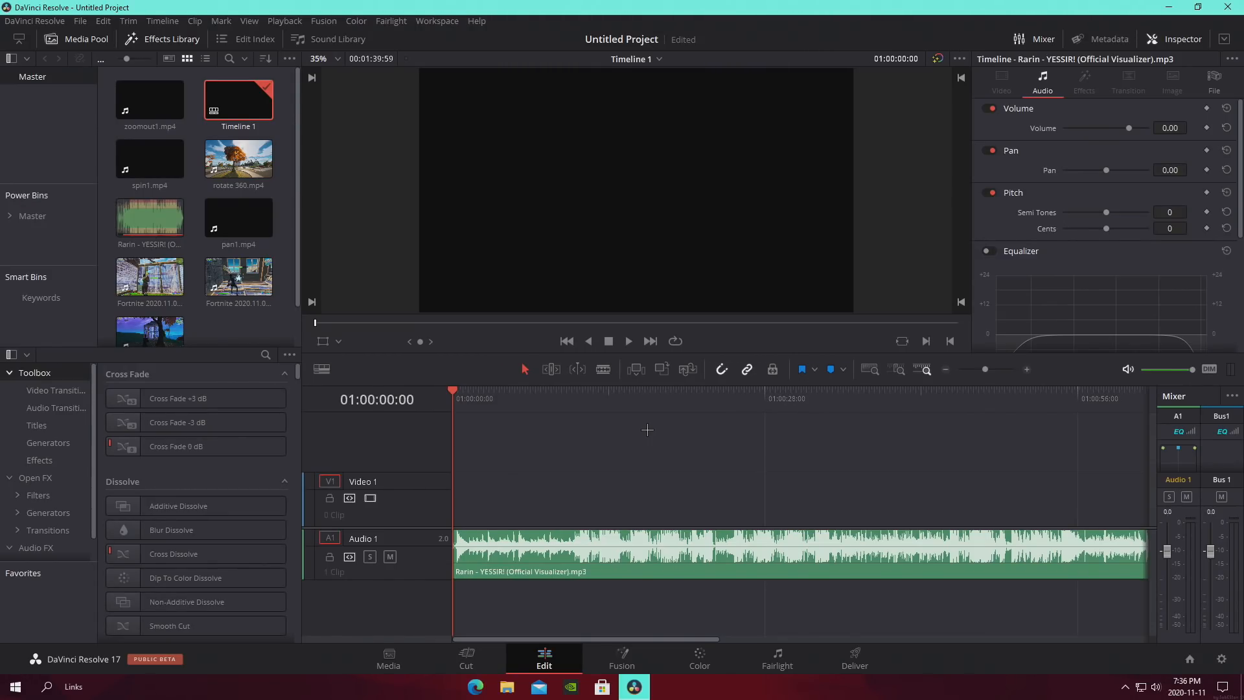
Save the project under the name yessirsample
key(ctrl+s)
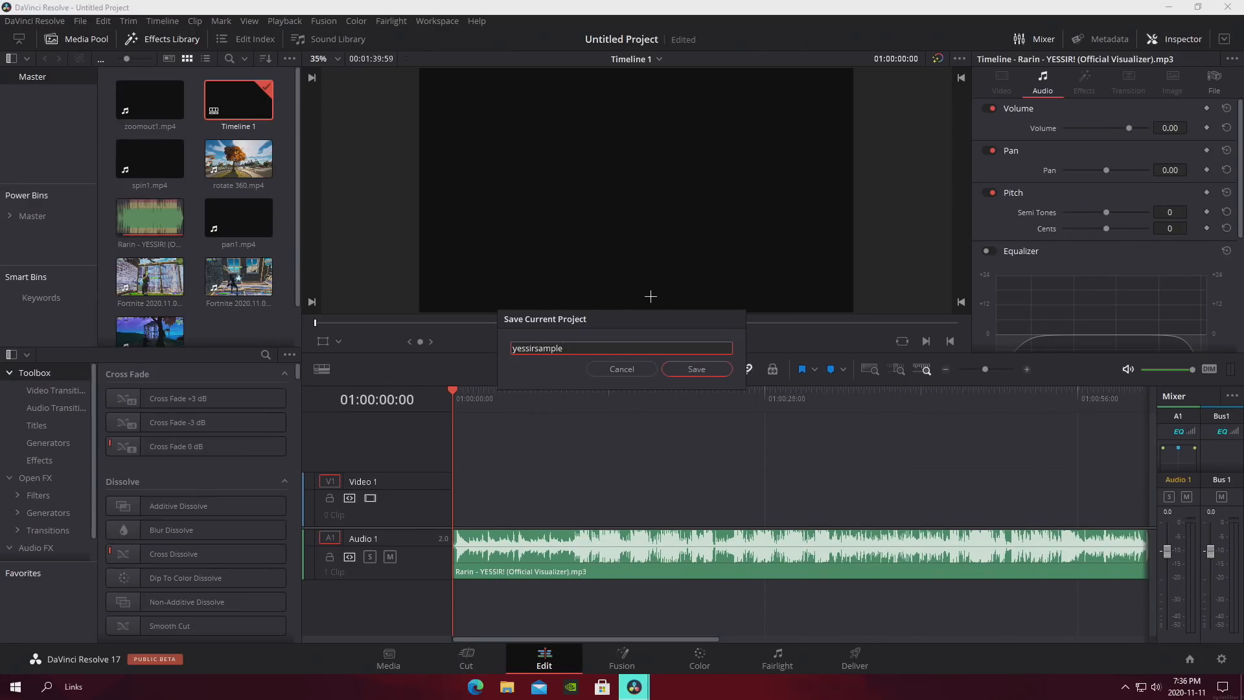
click(695, 367)
Play the song to locate the first strong beat and place a marker on the song clip at 01:00:11:27
click(575, 419)
key(space)
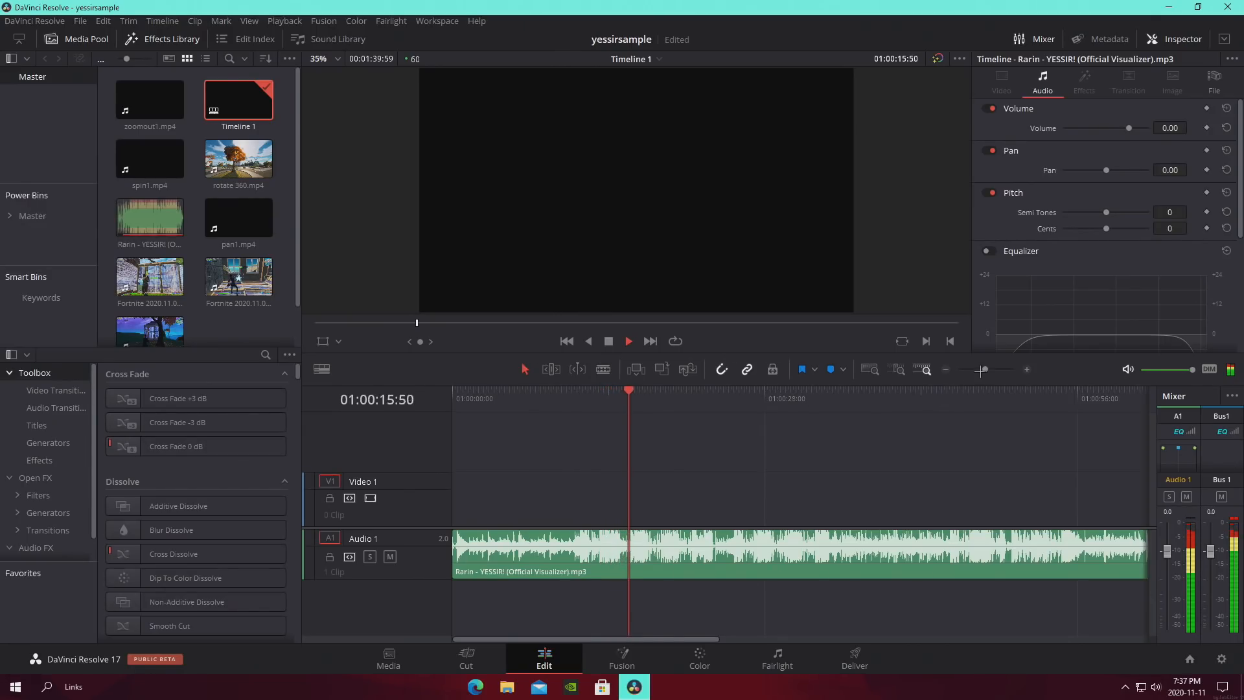
drag(985, 369, 987, 368)
key(space)
drag(677, 397, 657, 396)
right_click(657, 396)
click(860, 485)
key(space)
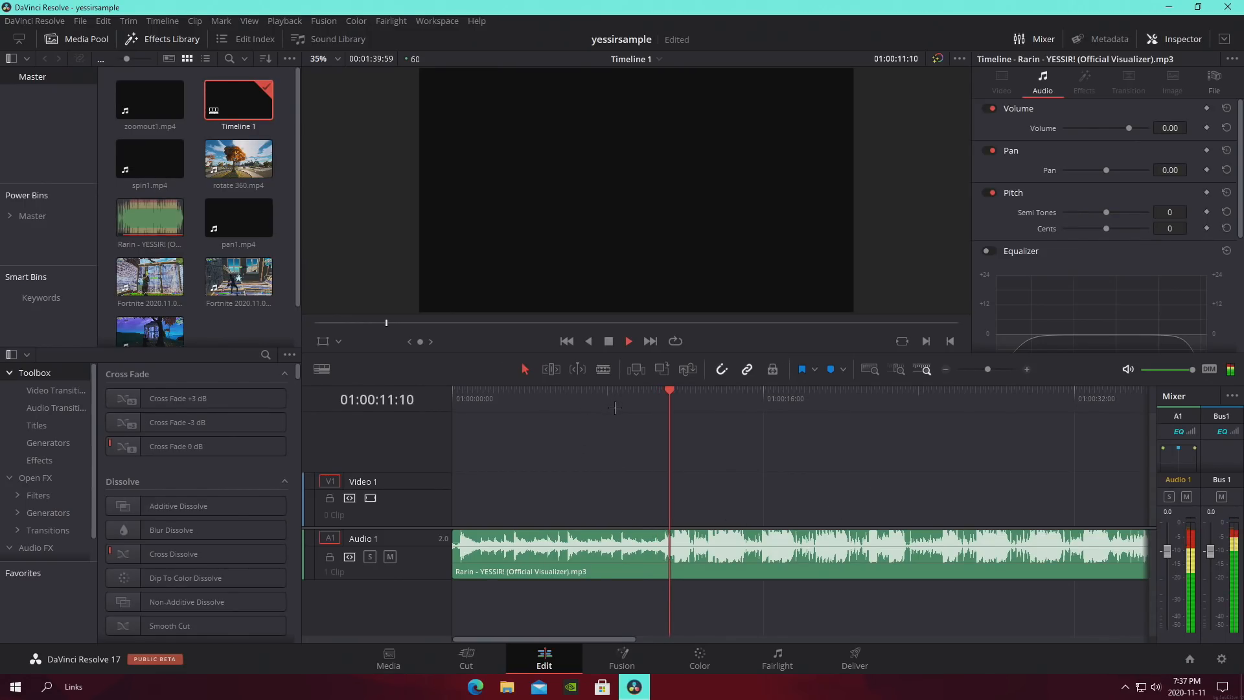
drag(992, 368, 1000, 368)
drag(554, 397, 565, 397)
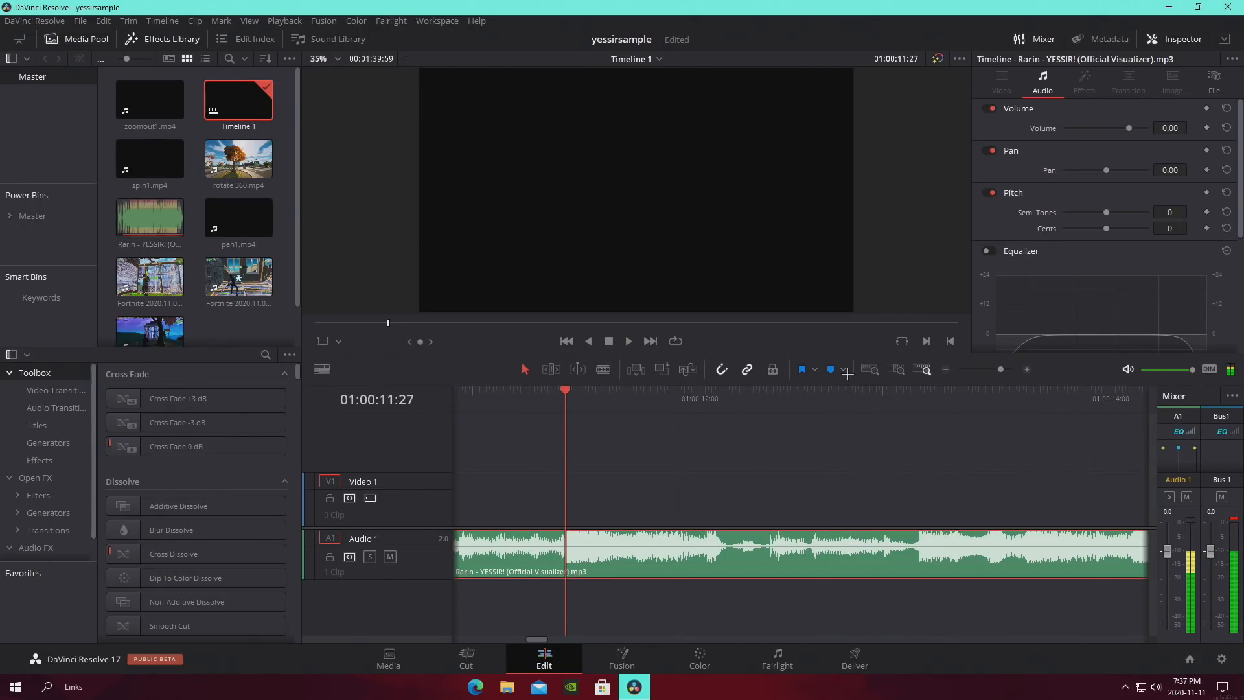
key(m)
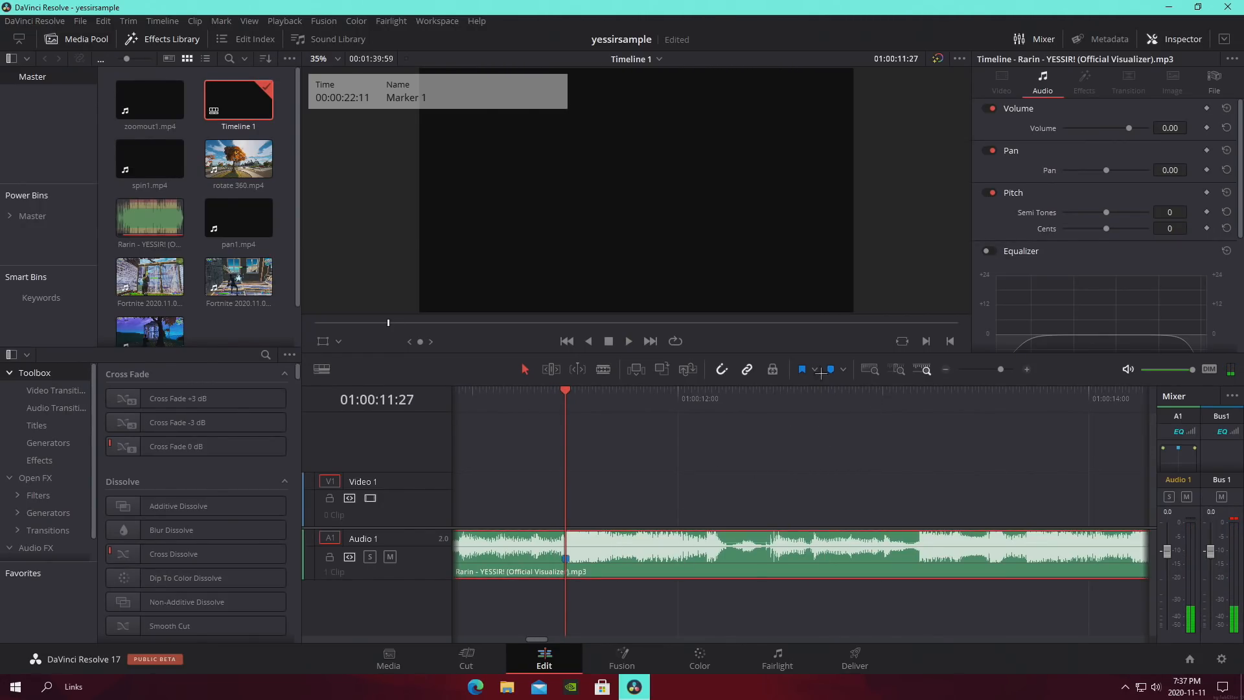
Play further through the song and add a timeline marker at 01:00:14:13
key(space)
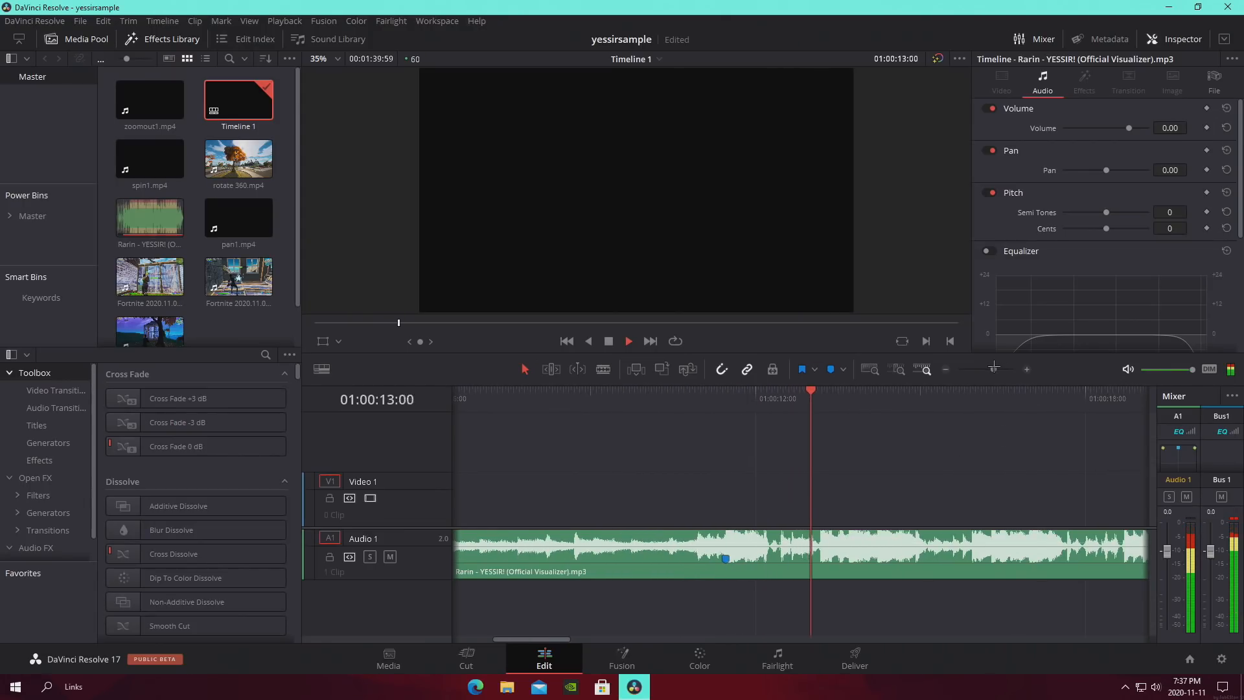
key(space)
click(831, 375)
key(space)
key(space)
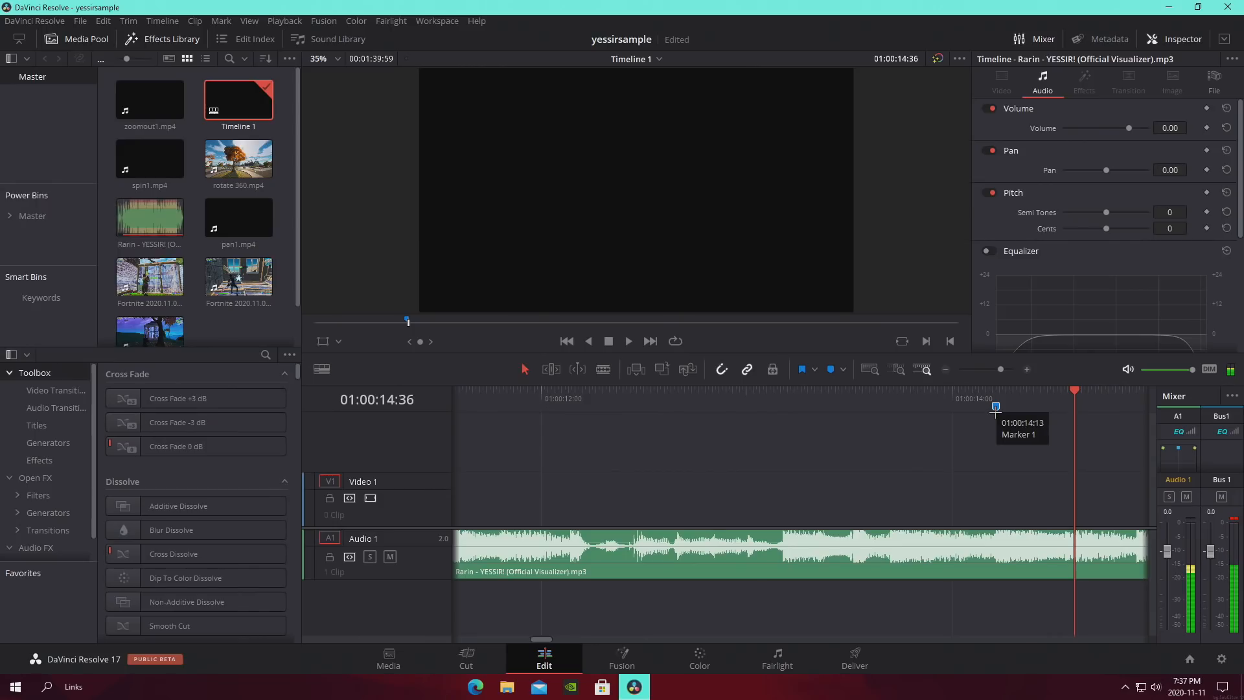
Replace the timeline marker at 01:00:14:13 with one on the song clip, and mark the next strong beat at 01:00:16:58
click(991, 386)
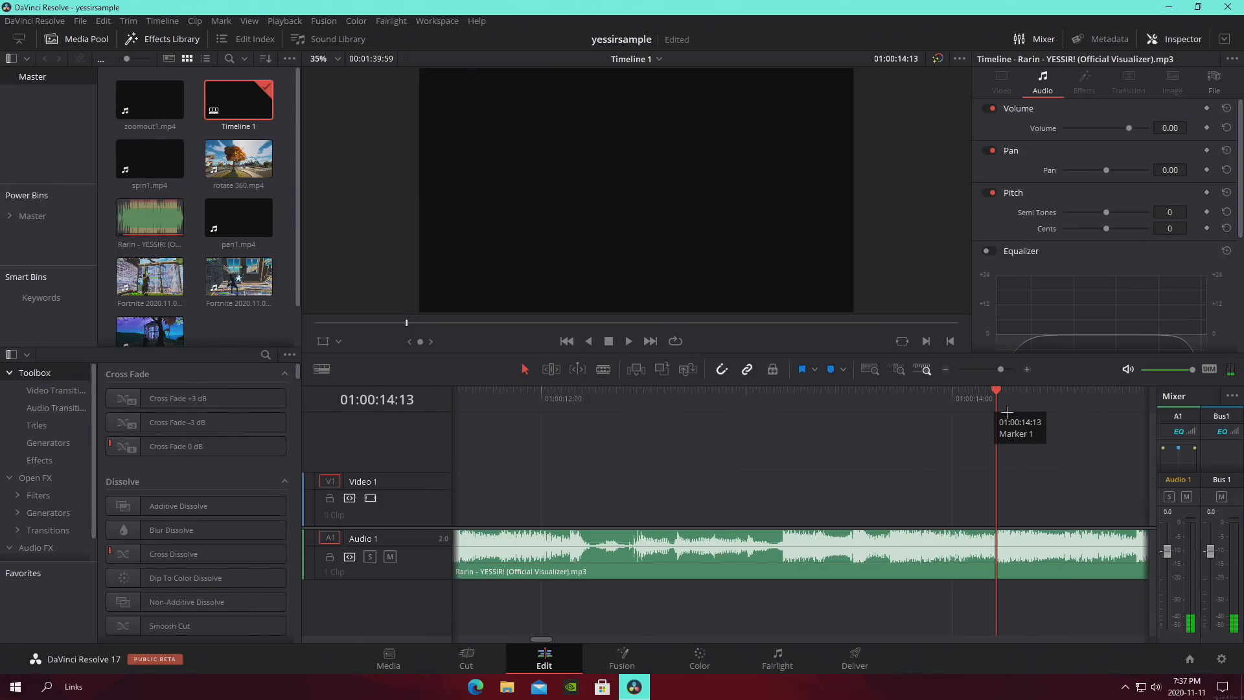
click(830, 371)
key(space)
mouse_move(1000, 369)
mouse_down()
mouse_move(984, 400)
mouse_move(984, 373)
mouse_up()
click(978, 391)
click(830, 370)
key(space)
Cut the song at 01:00:18:54, delete everything after the cut, and save the project
click(1025, 460)
key(ctrl+s)
key(space)
key(space)
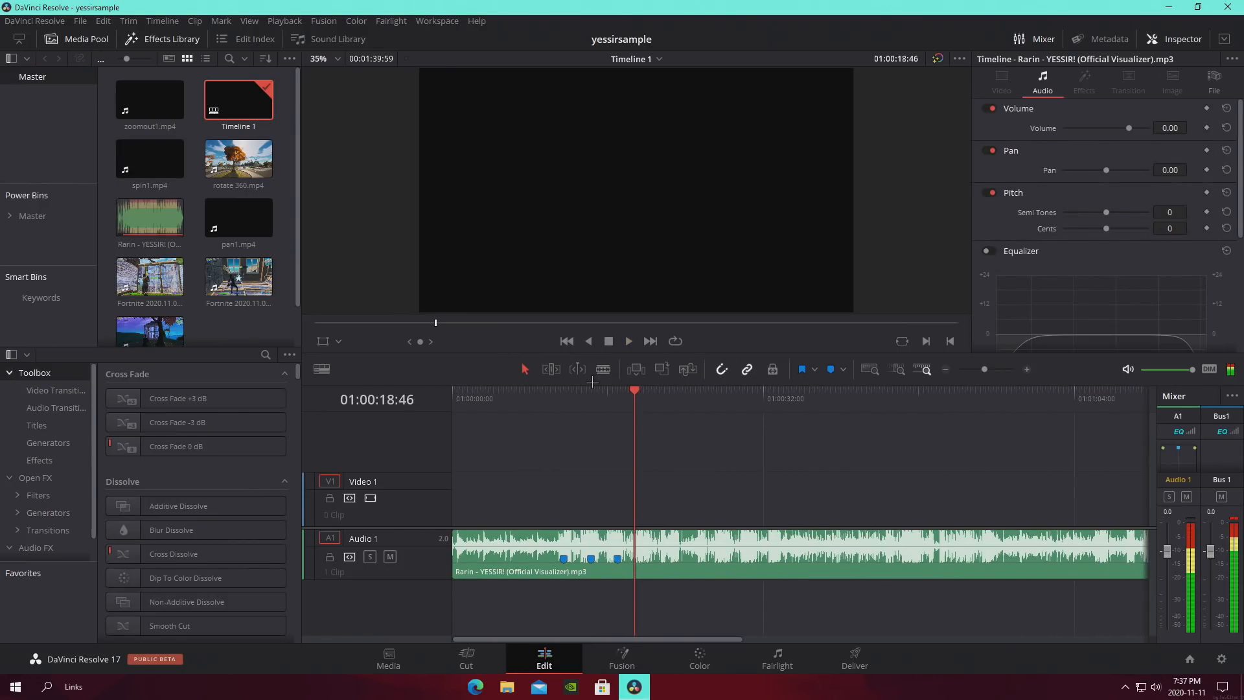
click(635, 542)
key(a)
right_click(724, 554)
click(772, 314)
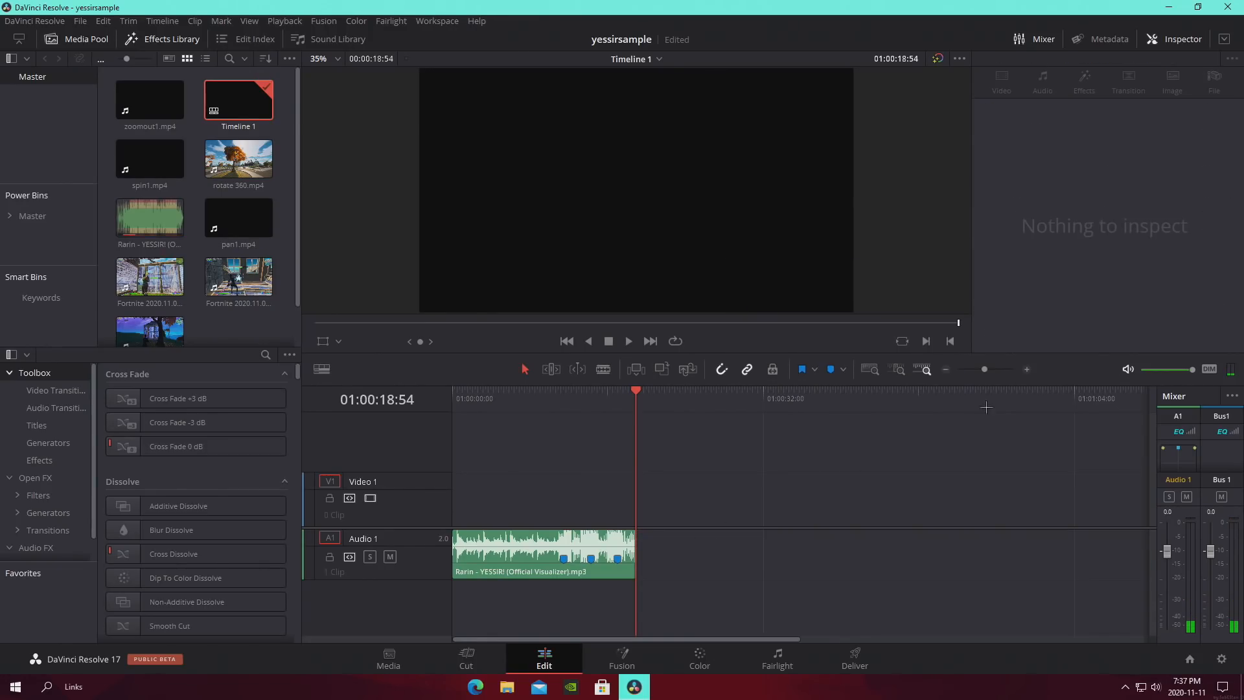
drag(984, 370, 985, 371)
drag(480, 405, 675, 419)
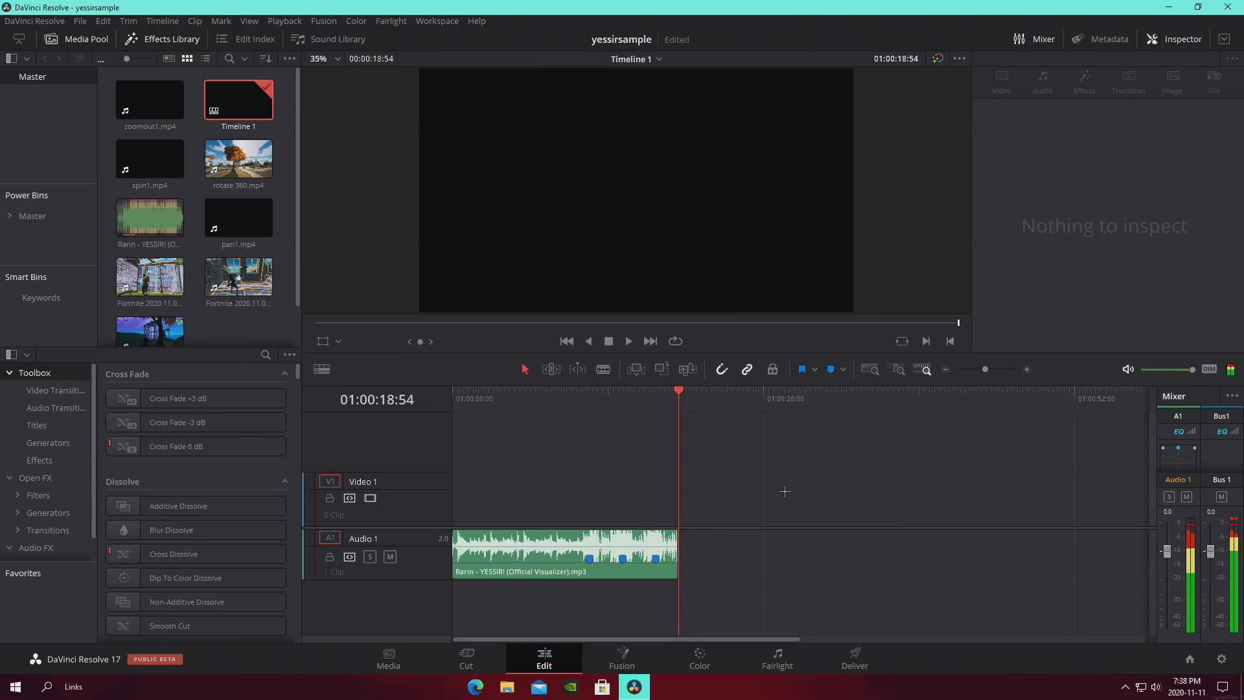
key(ctrl+s)
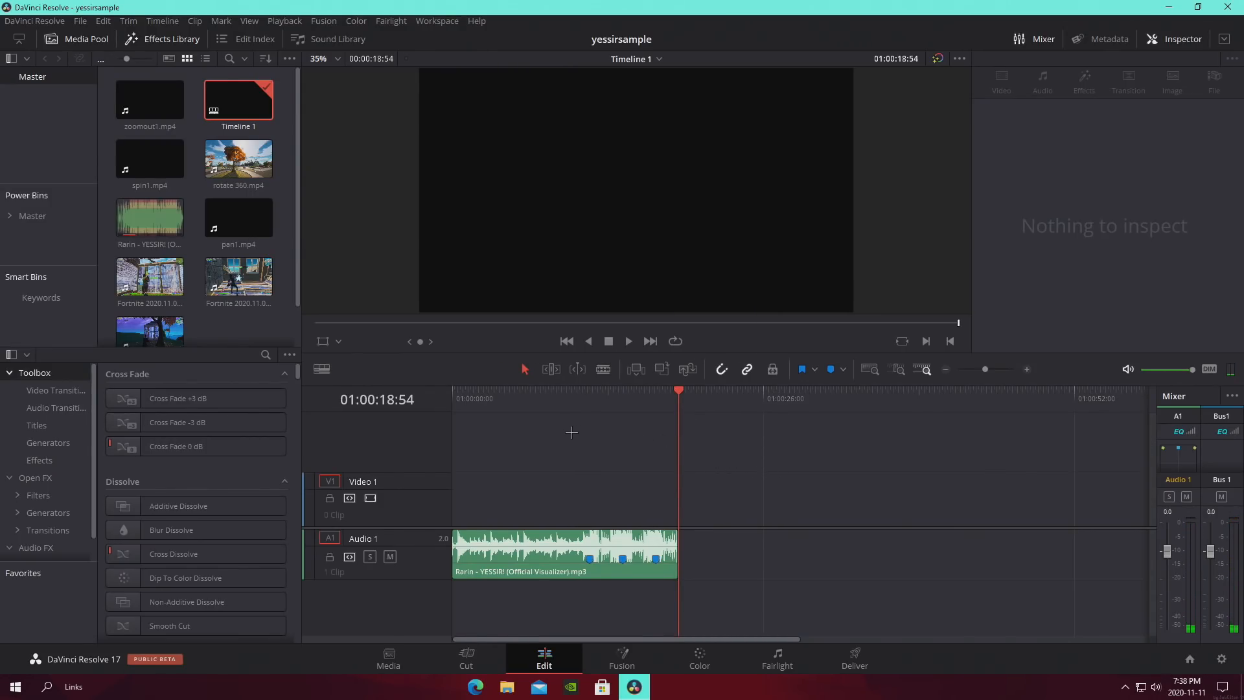
Move the song down to a new Audio 2 track and make that track taller
mouse_move(565, 397)
mouse_down()
mouse_move(589, 397)
mouse_move(443, 397)
mouse_move(659, 422)
mouse_up()
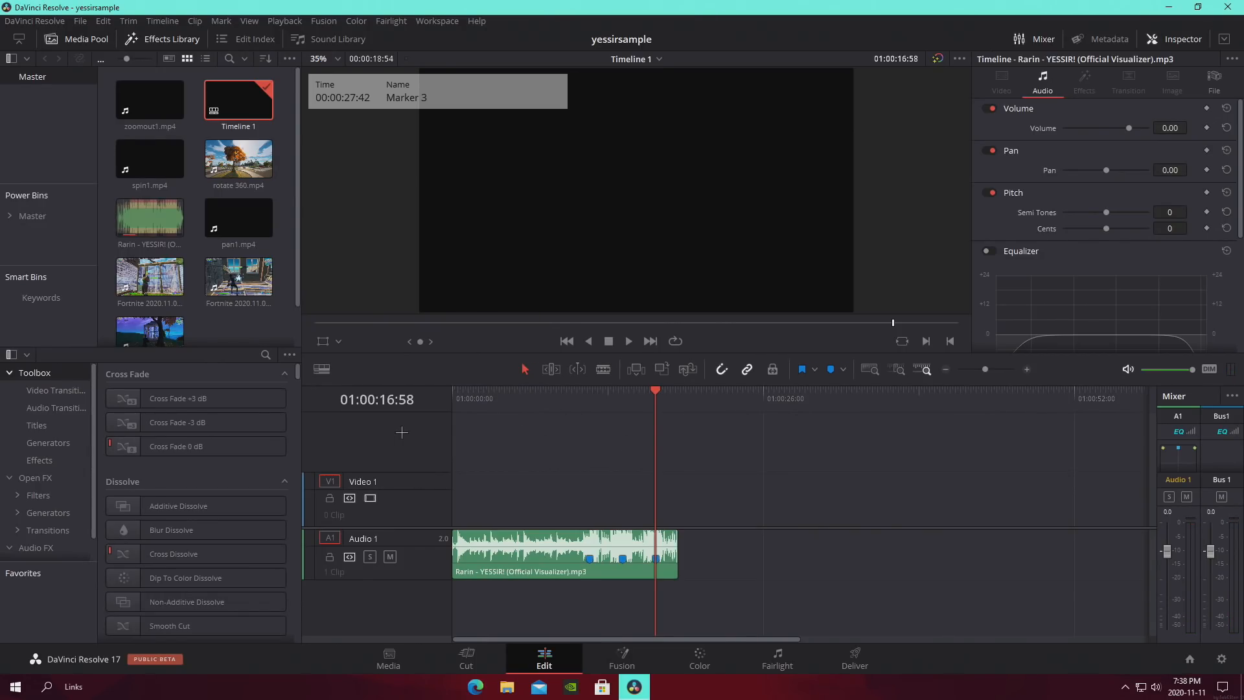
drag(511, 570, 518, 591)
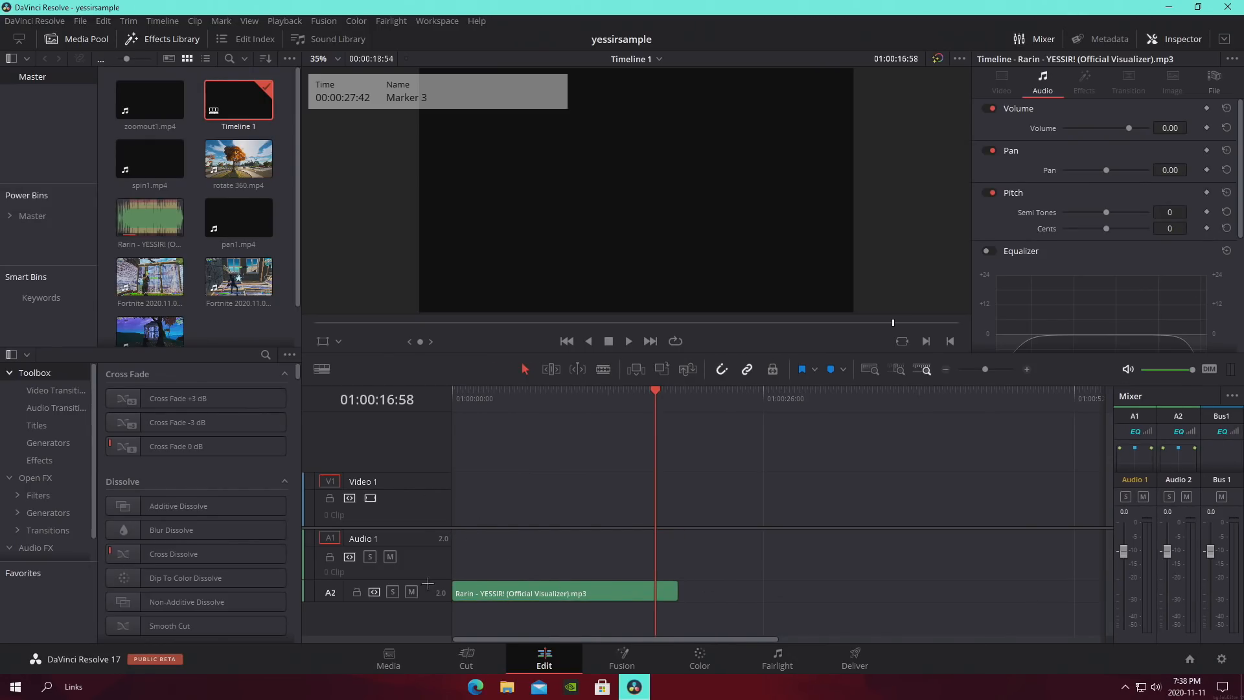
drag(362, 600, 362, 623)
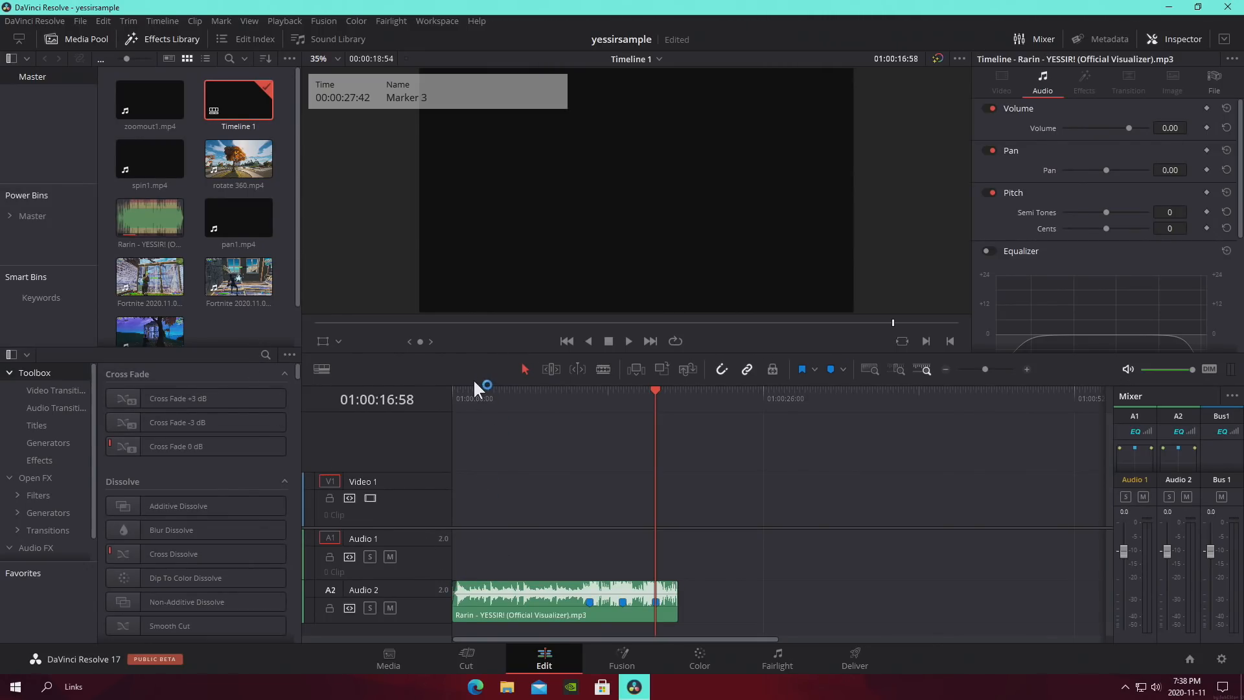
Play the song's opening and place the spin1.mp4 clip at the start of Video 1
key(Home)
key(space)
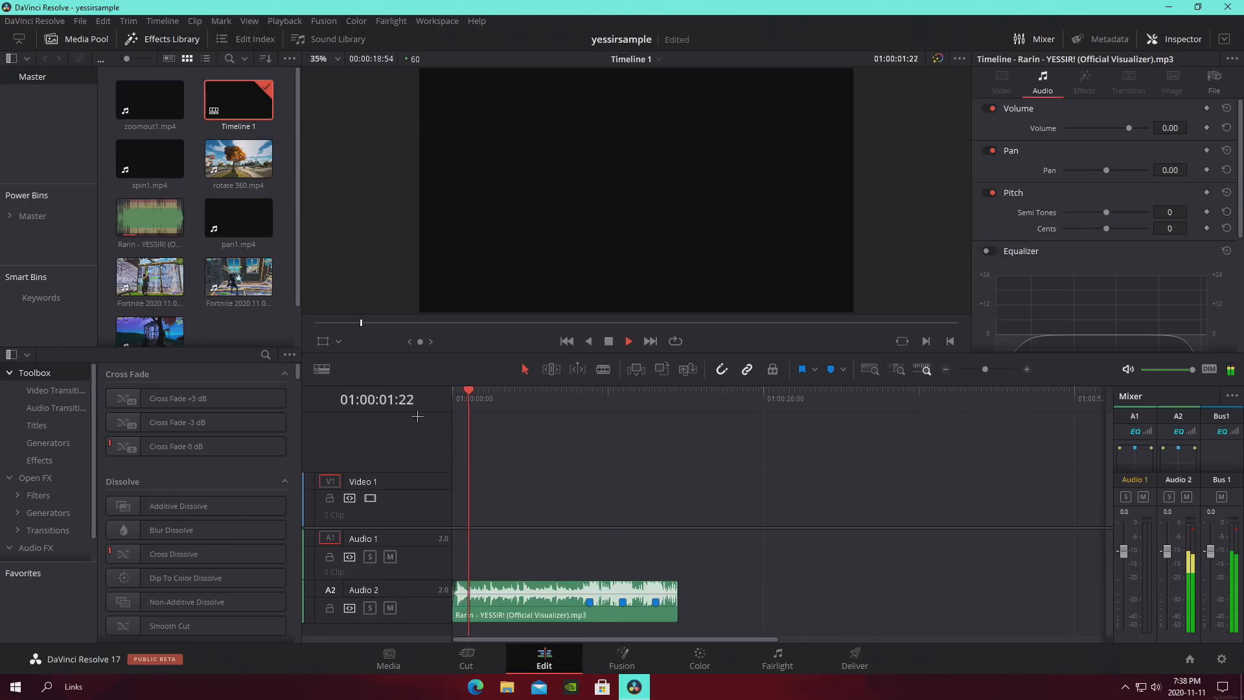
key(Home)
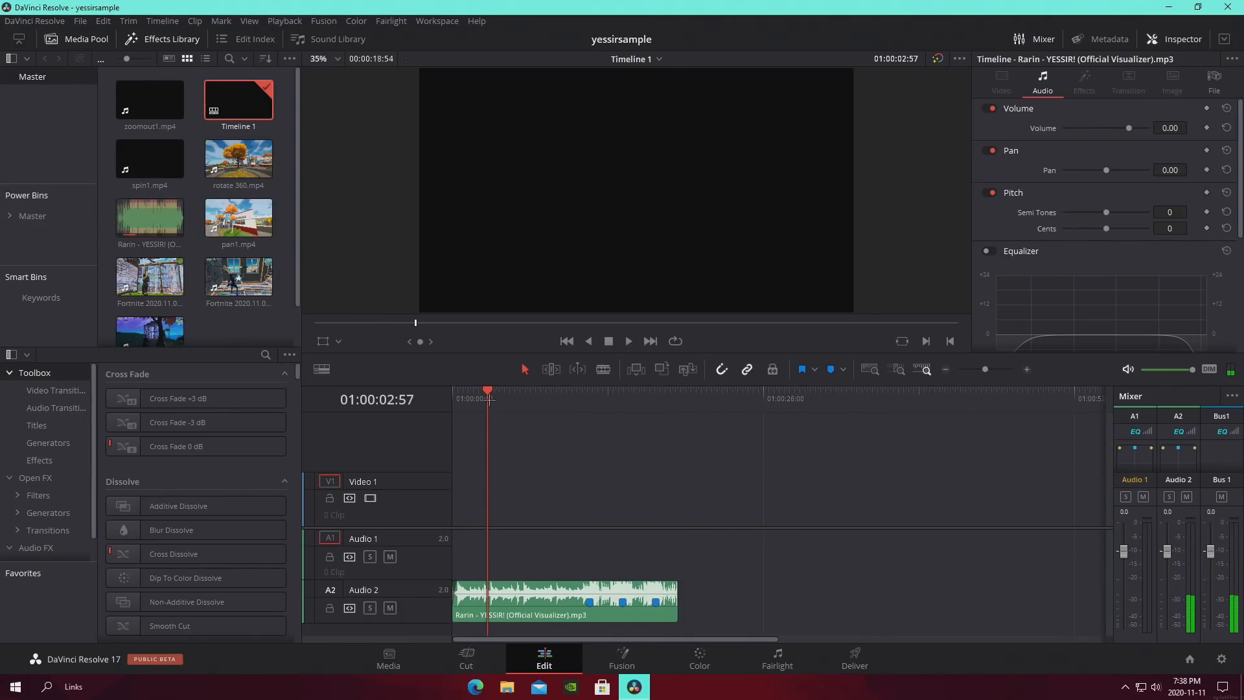
drag(491, 402, 435, 391)
drag(160, 161, 477, 502)
drag(511, 502, 486, 502)
click(569, 502)
key(space)
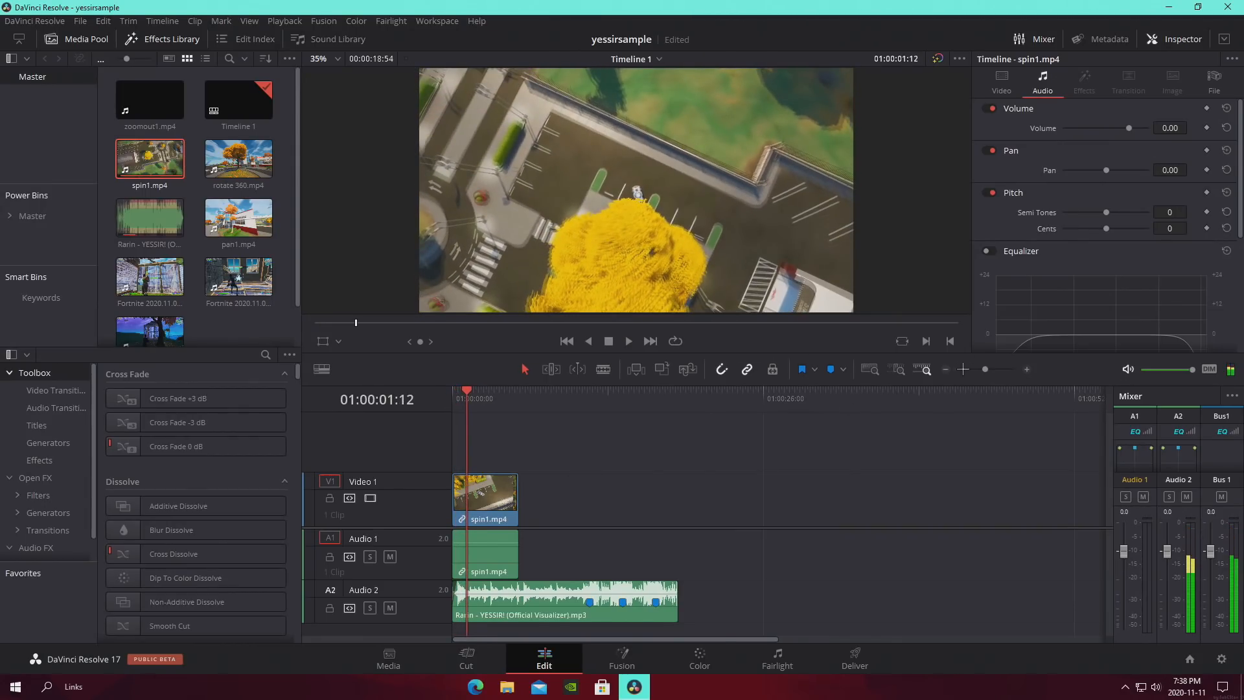
Shift spin1.mp4 so it begins on the song's first beat at 01:00:00:26
scroll(576, 466, up, 6)
click(490, 395)
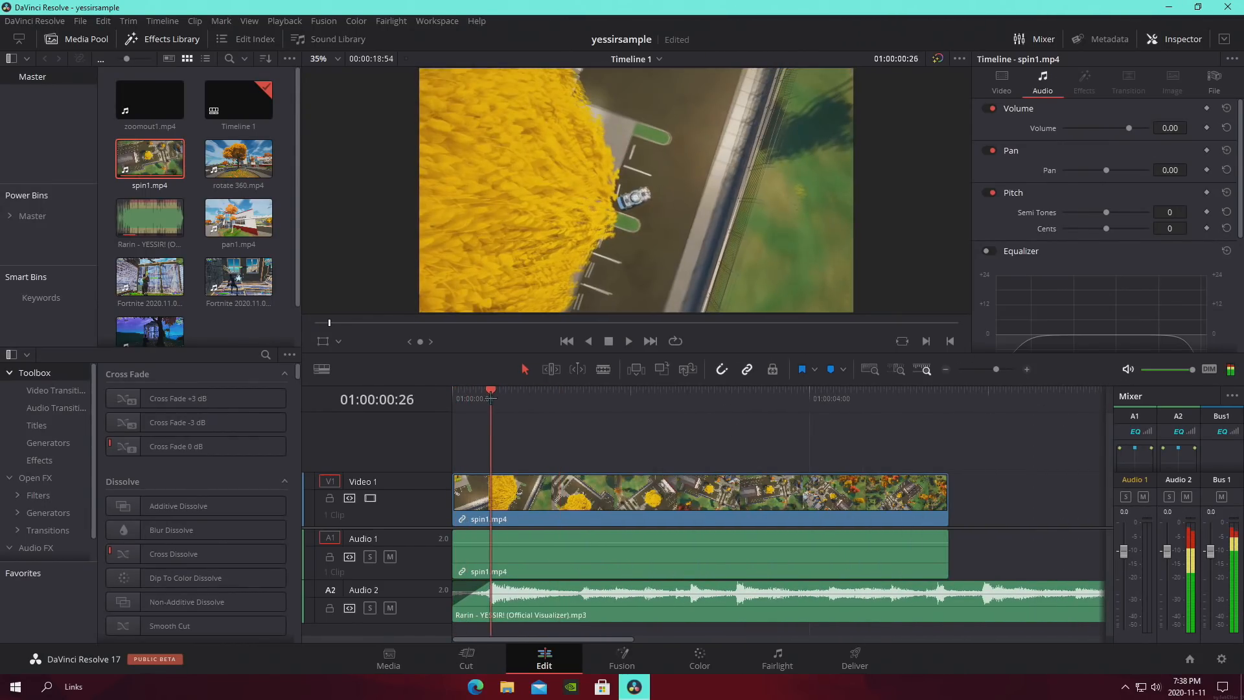
drag(544, 517, 582, 518)
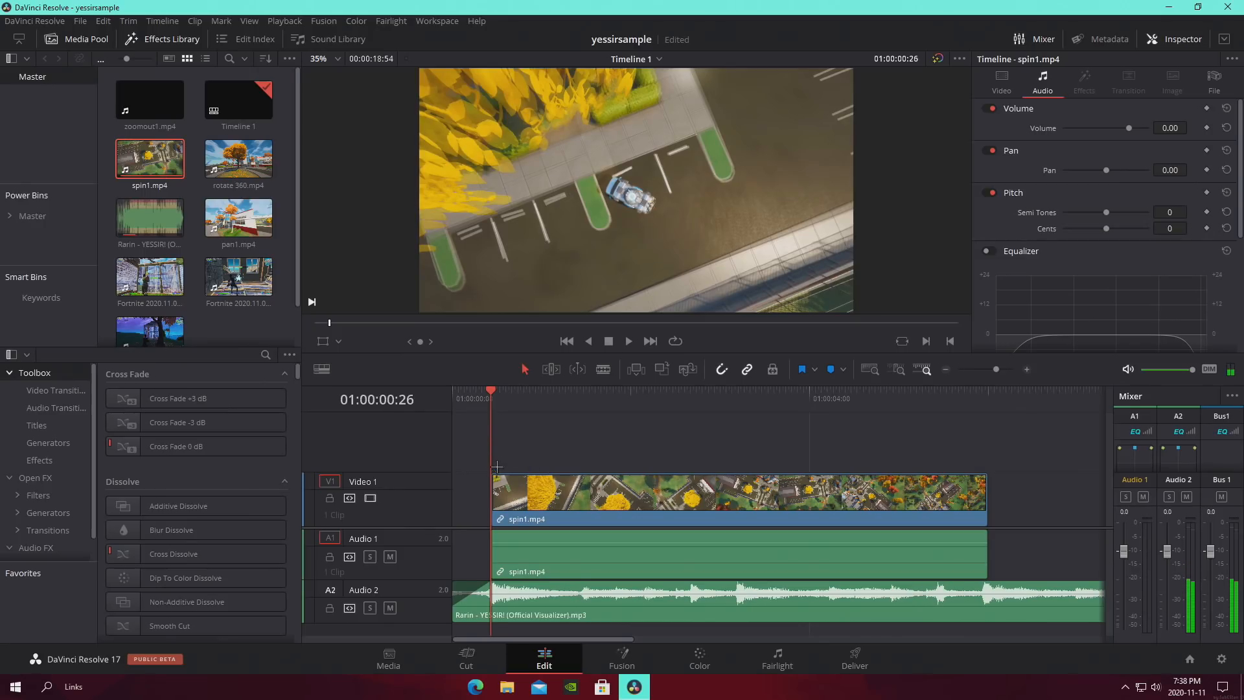
drag(495, 476, 497, 478)
drag(471, 398, 490, 405)
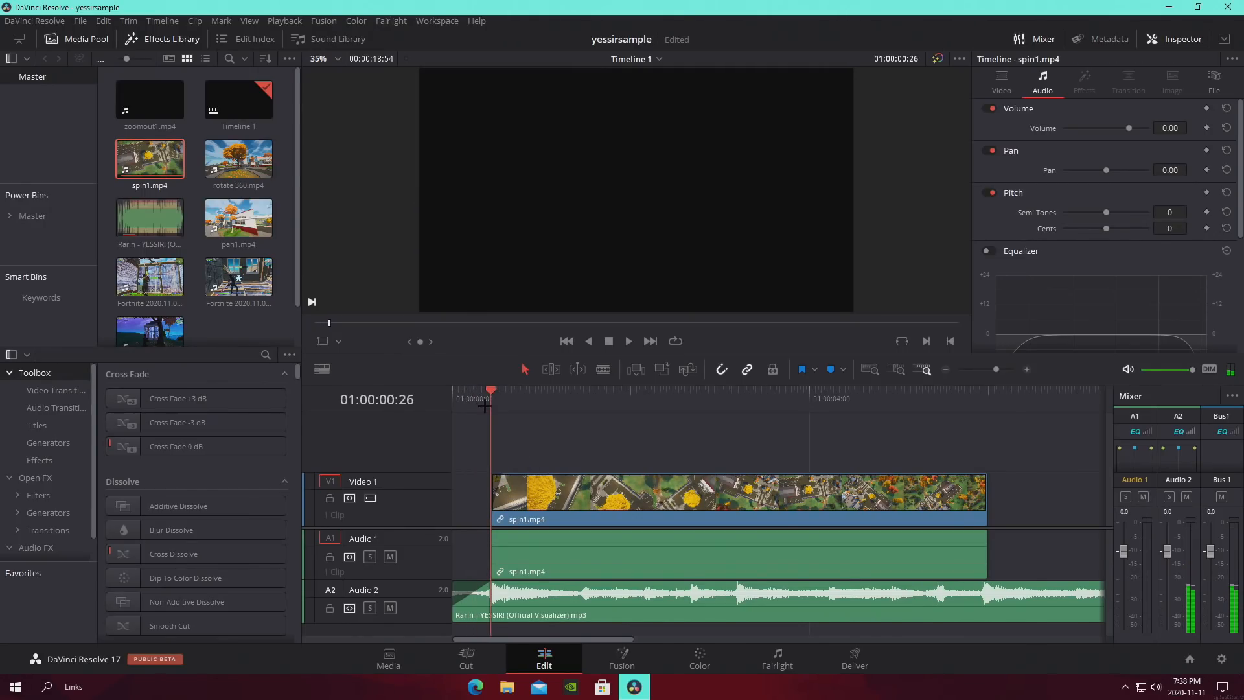
Play on from the clip's start and park the playhead on the next strong beat at 01:00:03:10
key(space)
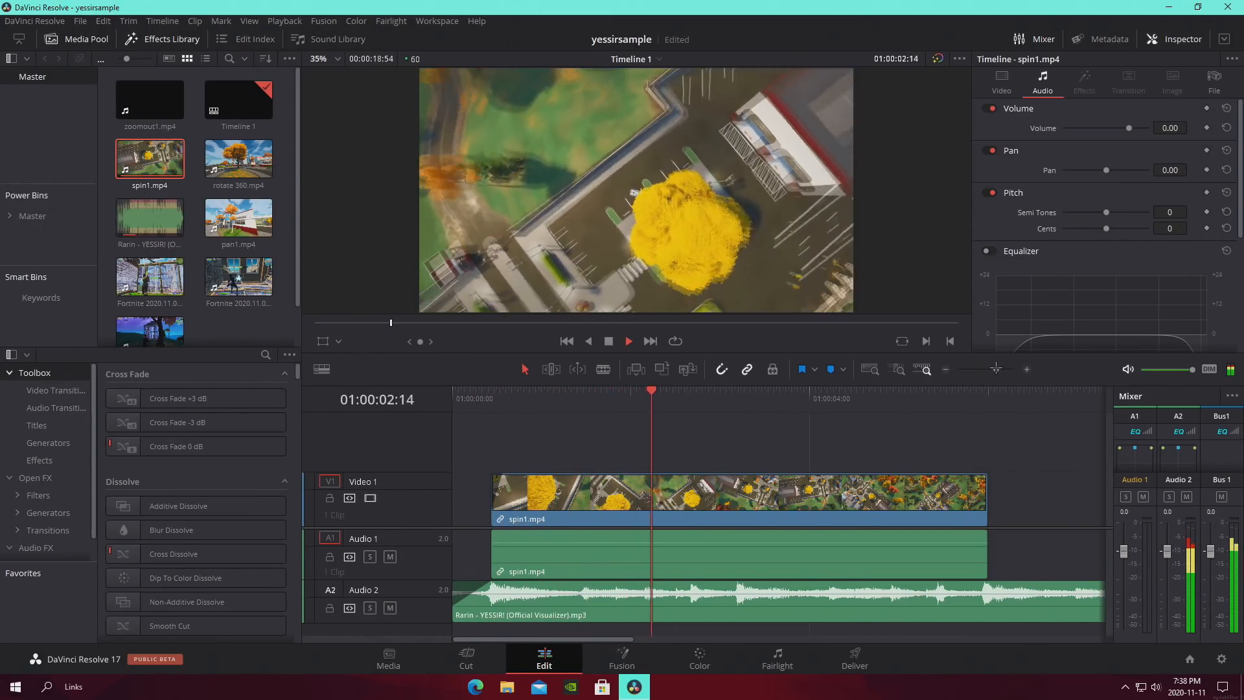
key(space)
drag(735, 393, 735, 394)
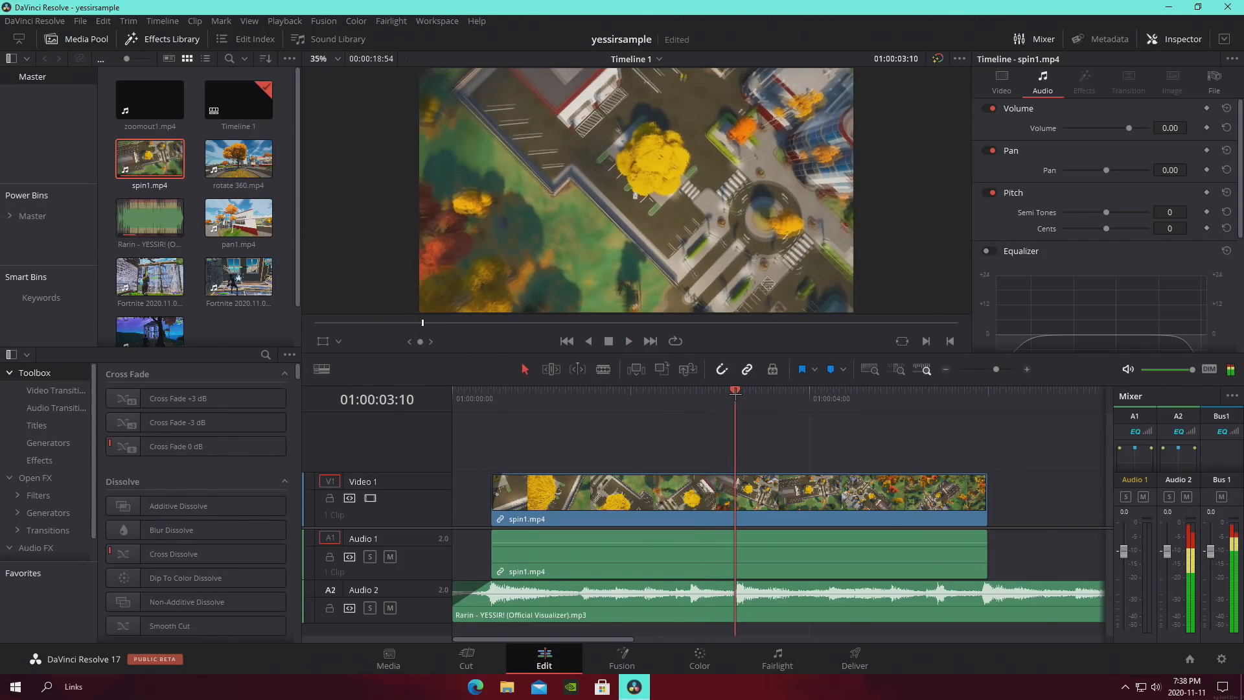
Unlink the audio of spin1.mp4 from its video and delete the audio clip from Audio 1
right_click(963, 507)
click(998, 496)
click(937, 575)
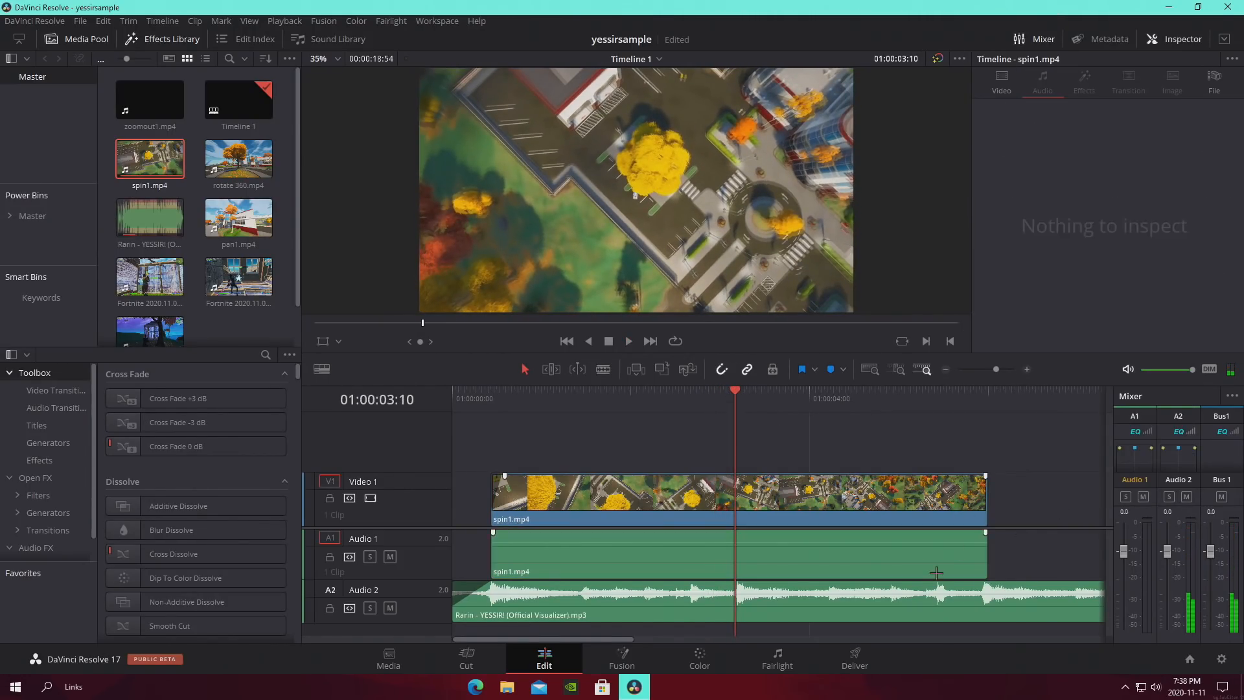
right_click(892, 519)
click(1034, 563)
right_click(893, 512)
drag(1031, 546, 877, 478)
right_click(879, 509)
click(1041, 547)
click(947, 561)
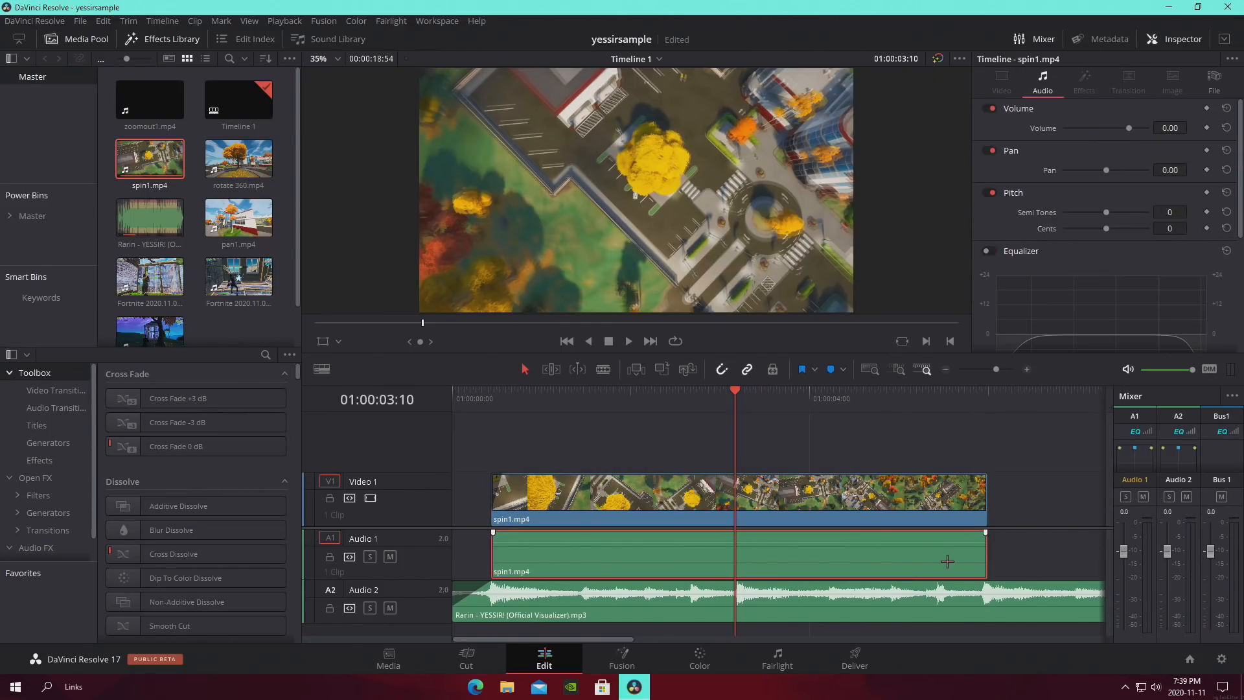
key(BackSpace)
Show the retime controls on spin1.mp4 and compress it to 204% speed so it ends at 01:00:03:10
right_click(977, 498)
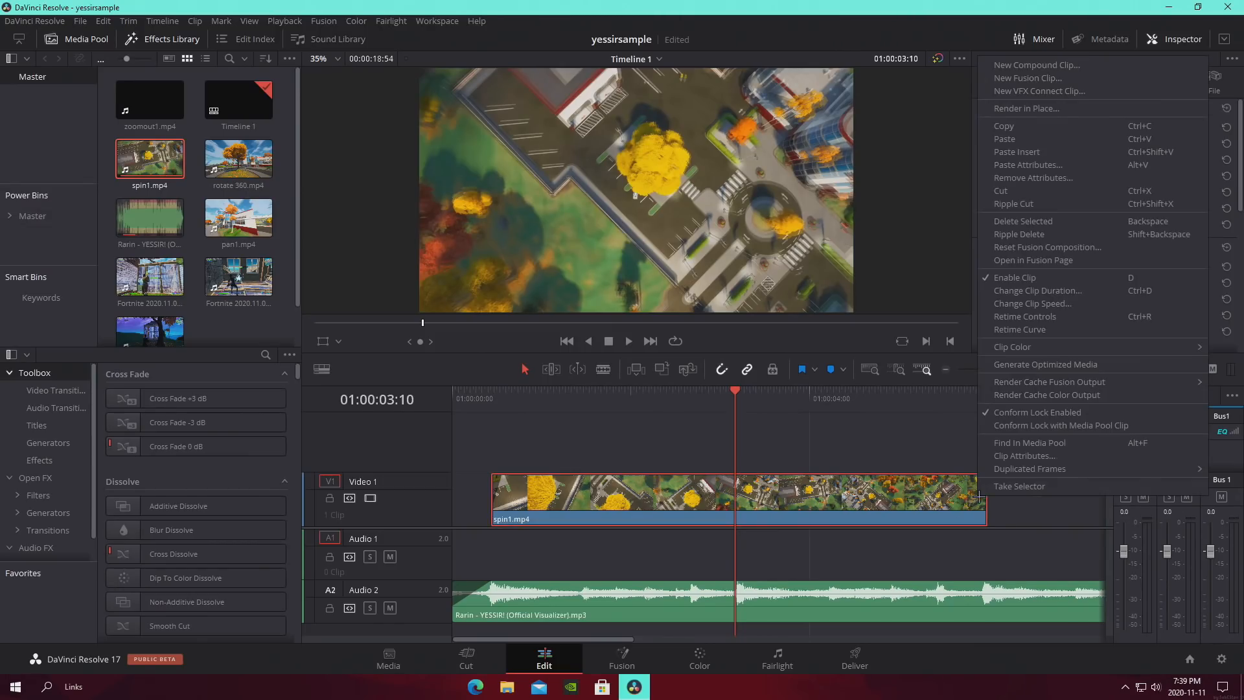
click(1030, 317)
drag(985, 467, 734, 465)
key(ctrl+z)
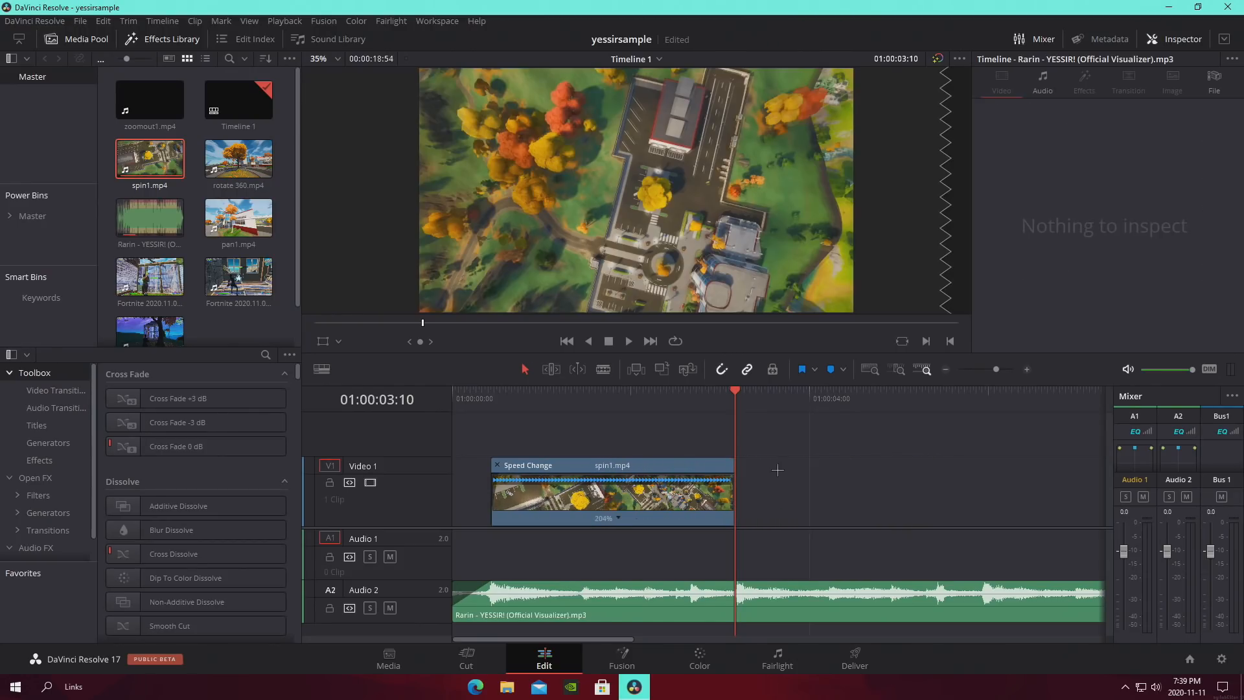
Play the sped-up clip and the song up to 01:00:12:12, and return to the end of the clip at 01:00:03:10
click(531, 408)
key(space)
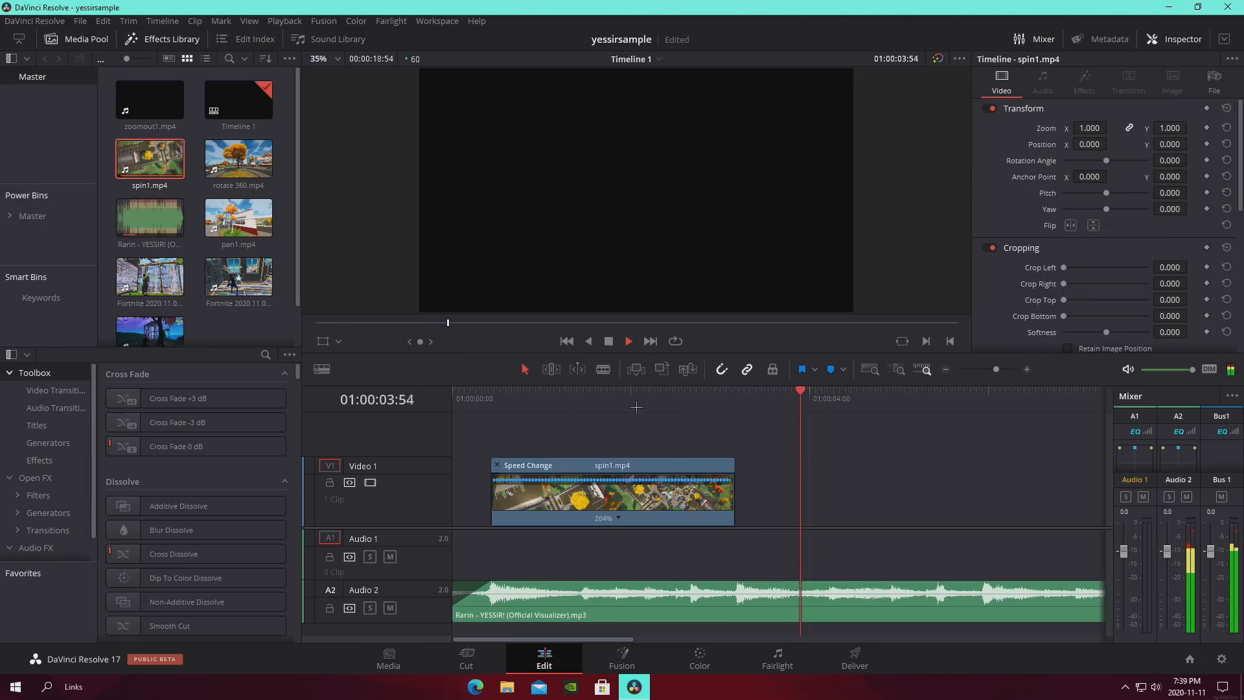
drag(997, 368, 992, 369)
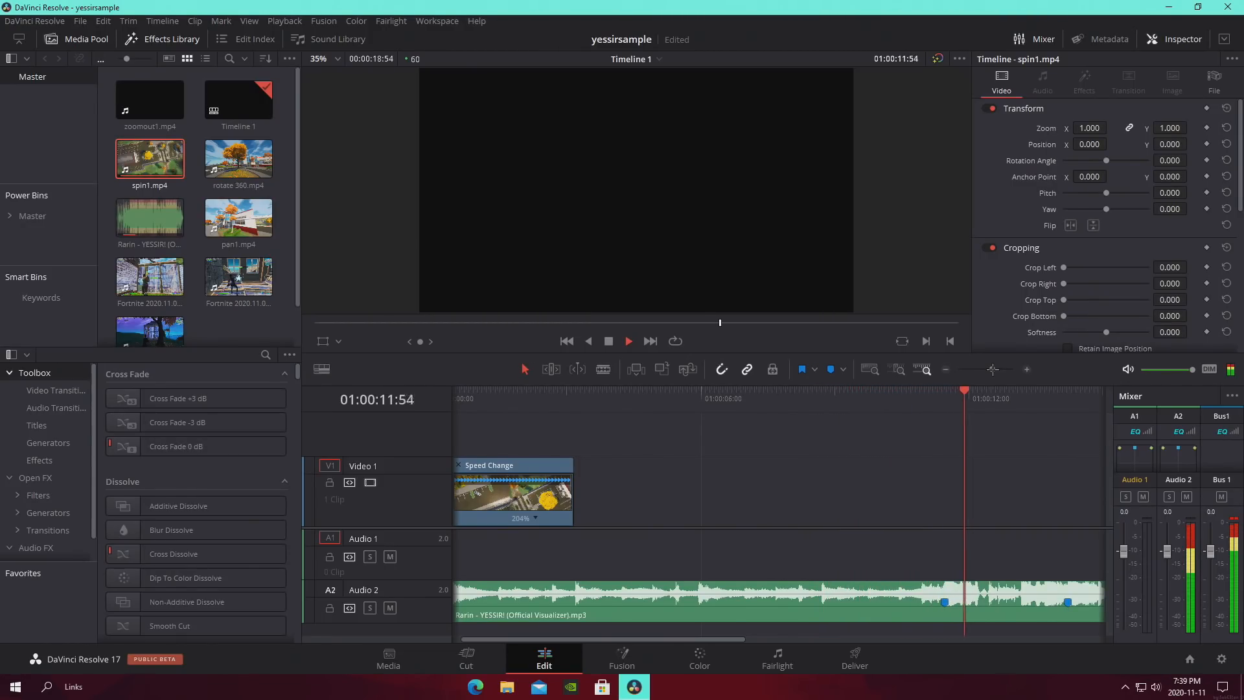
drag(992, 369, 991, 369)
key(space)
click(979, 369)
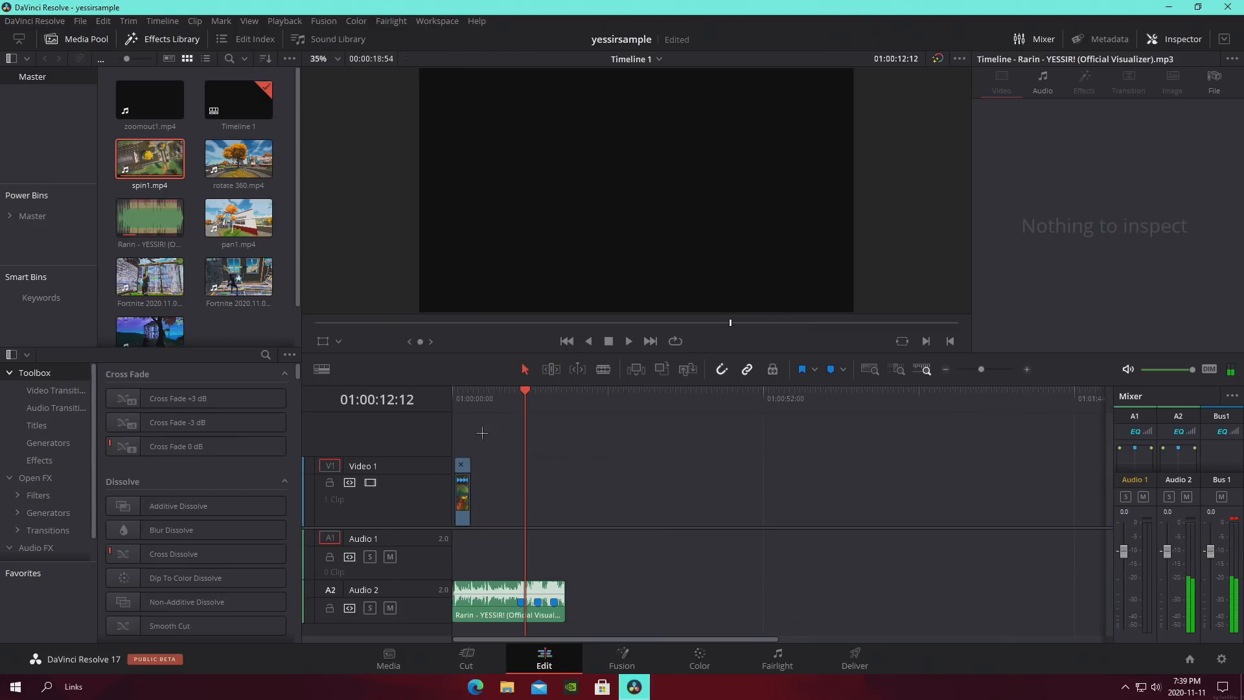
click(471, 398)
click(992, 371)
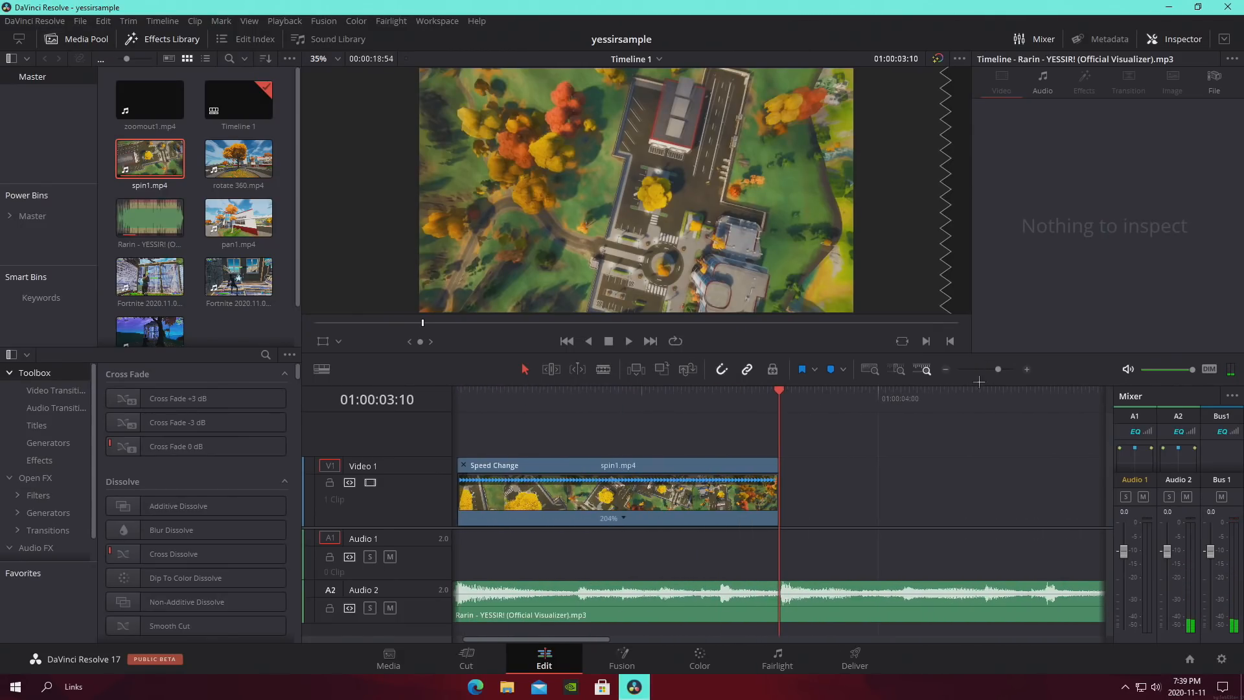
key(ctrl+r)
mouse_move(748, 403)
mouse_down()
mouse_move(457, 401)
mouse_move(702, 404)
mouse_move(736, 424)
mouse_up()
right_click(768, 502)
click(813, 334)
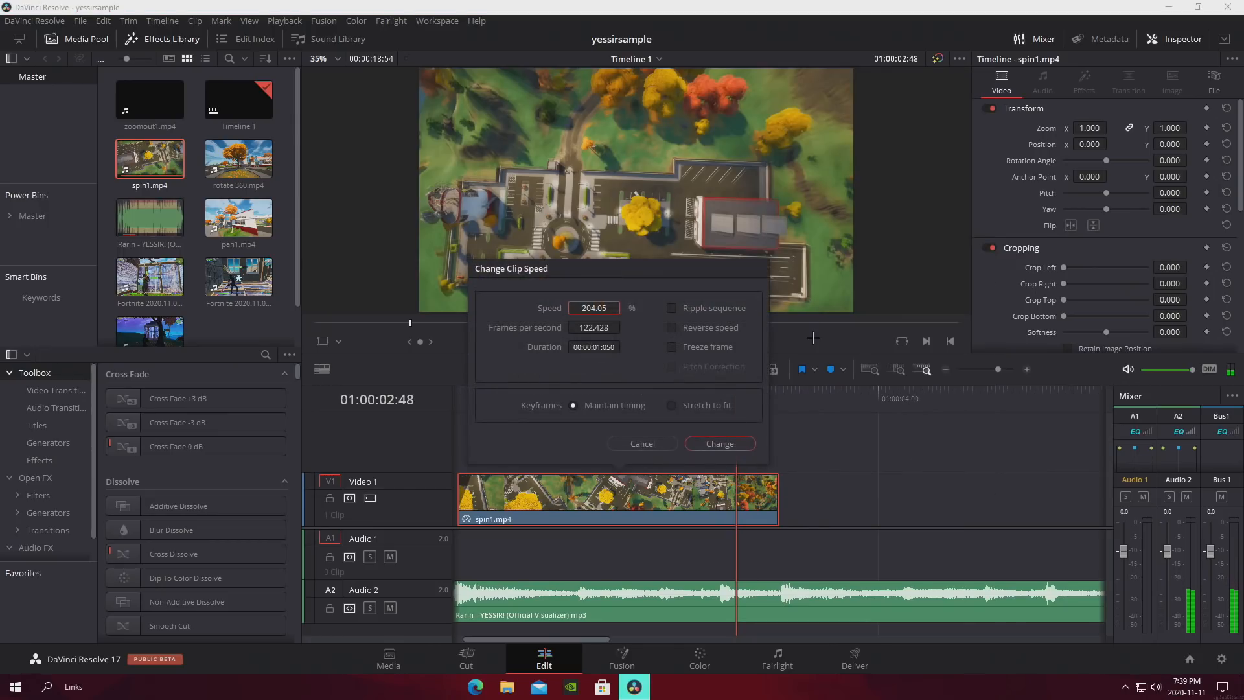
click(642, 443)
Slow spin1.mp4 to 150% with the retime controls and trim its end to the beat at 01:00:03:11
right_click(739, 502)
click(803, 344)
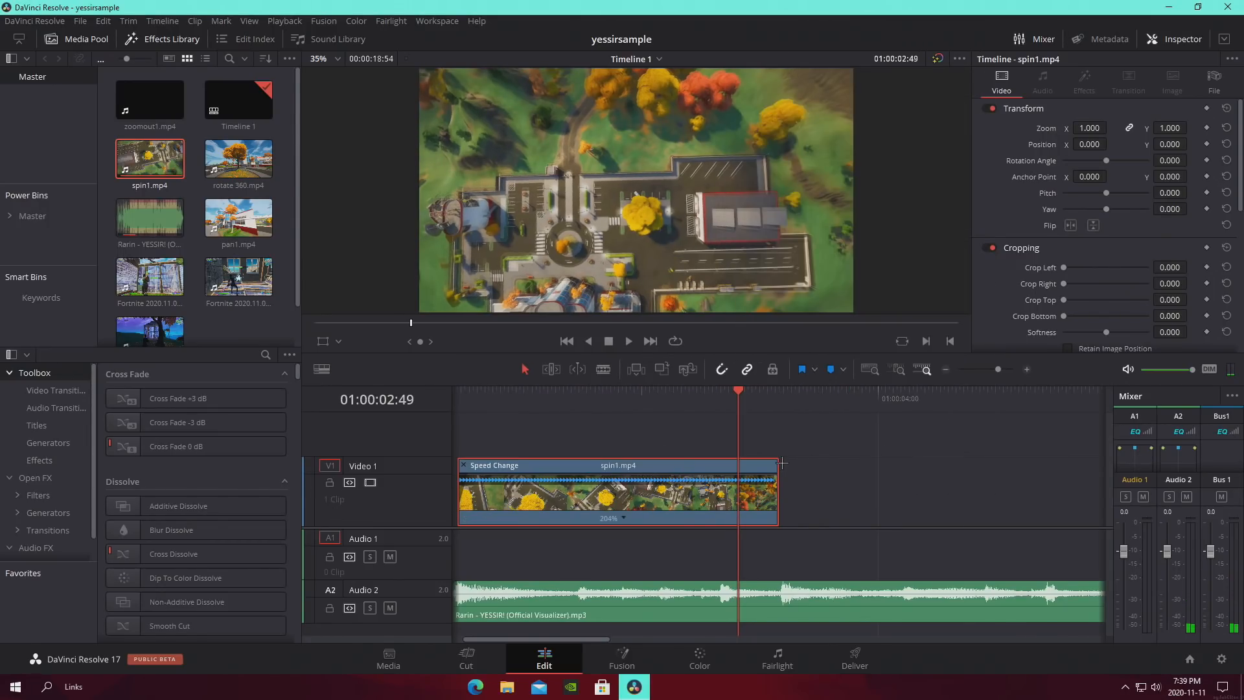
drag(790, 466, 890, 474)
key(space)
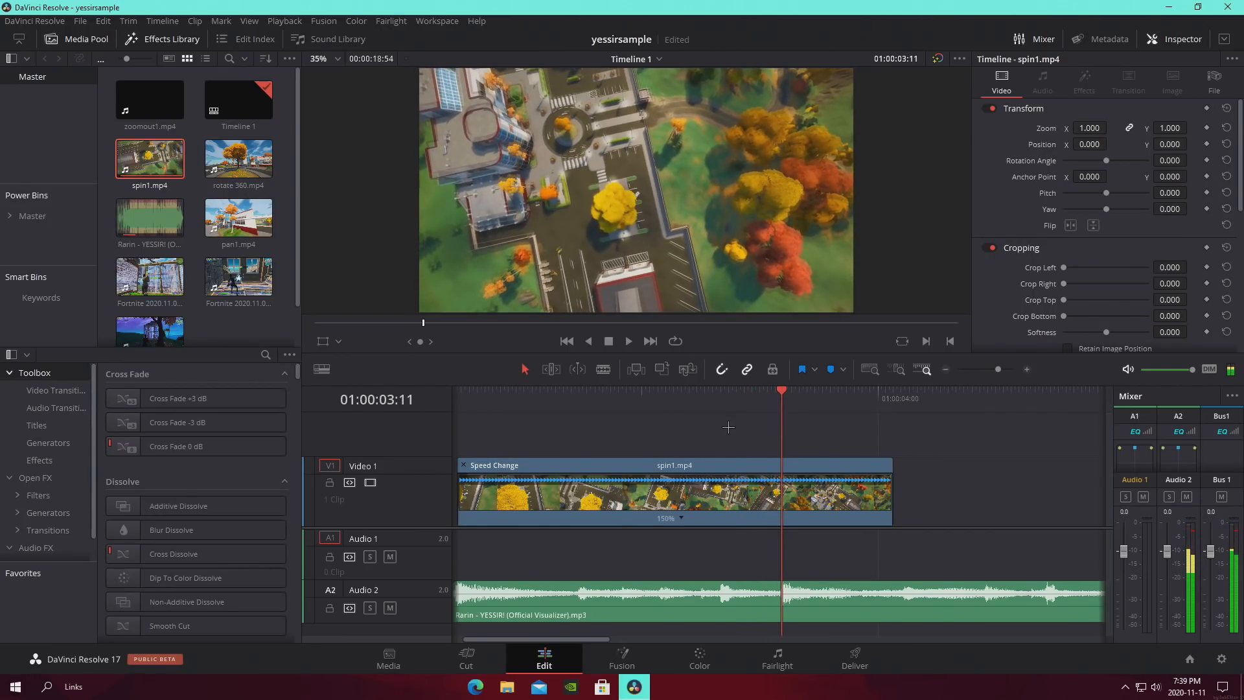
drag(894, 496, 796, 502)
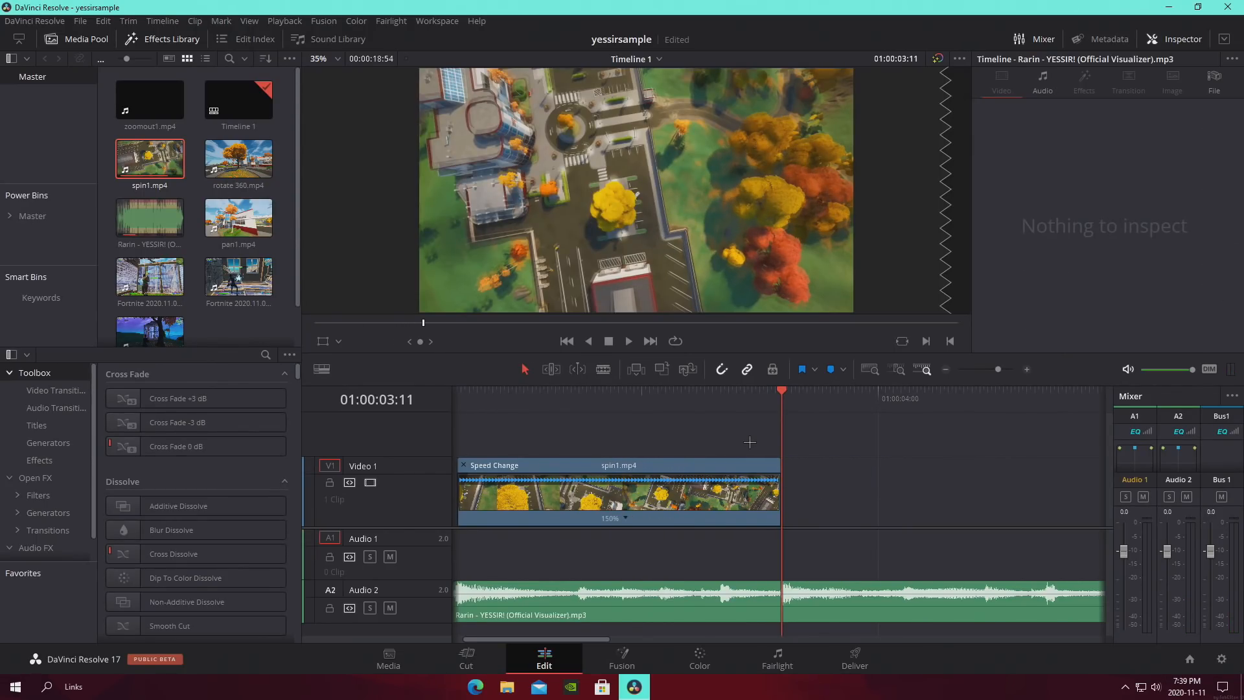
Add a speed point to spin1.mp4 at 01:00:02:51, shortly before the clip's end
key(Left)
key(Left)
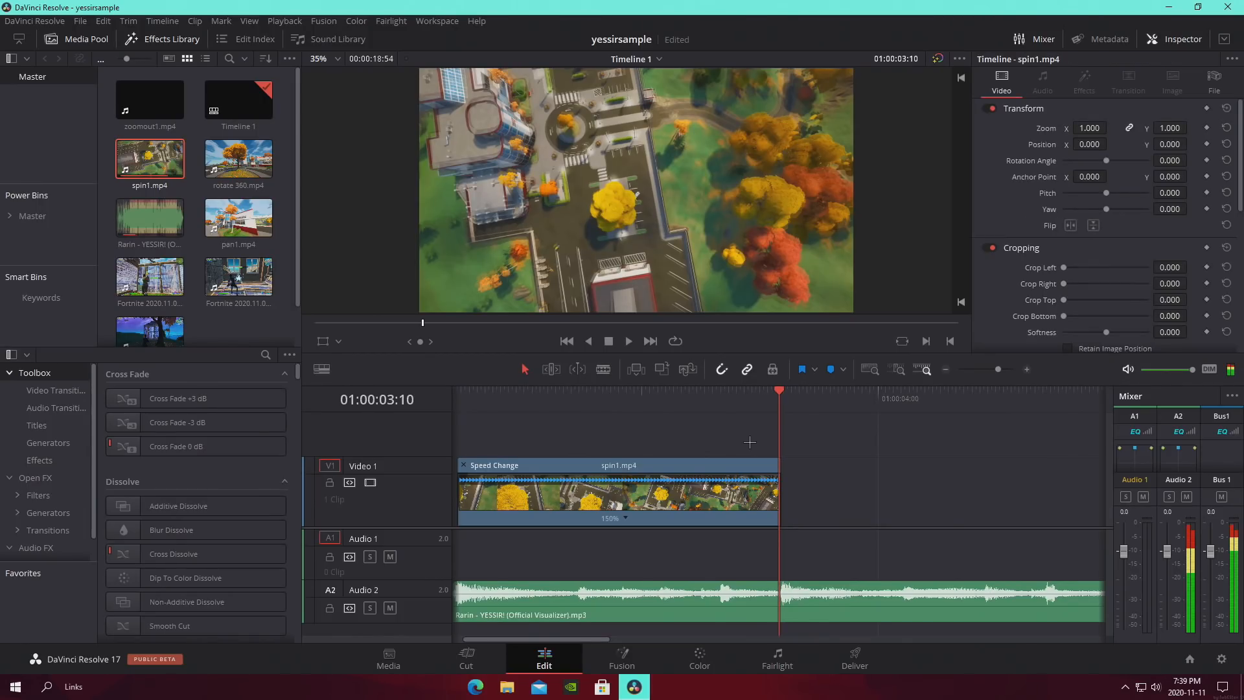
key(Left)
key(Left)
key(Left)
key(Left)
key(Left)
key(Left)
key(Left)
key(Left)
key(Left)
key(Left)
key(Left)
key(Left)
key(Left)
key(Left)
key(Left)
key(Left)
key(Left)
key(Left)
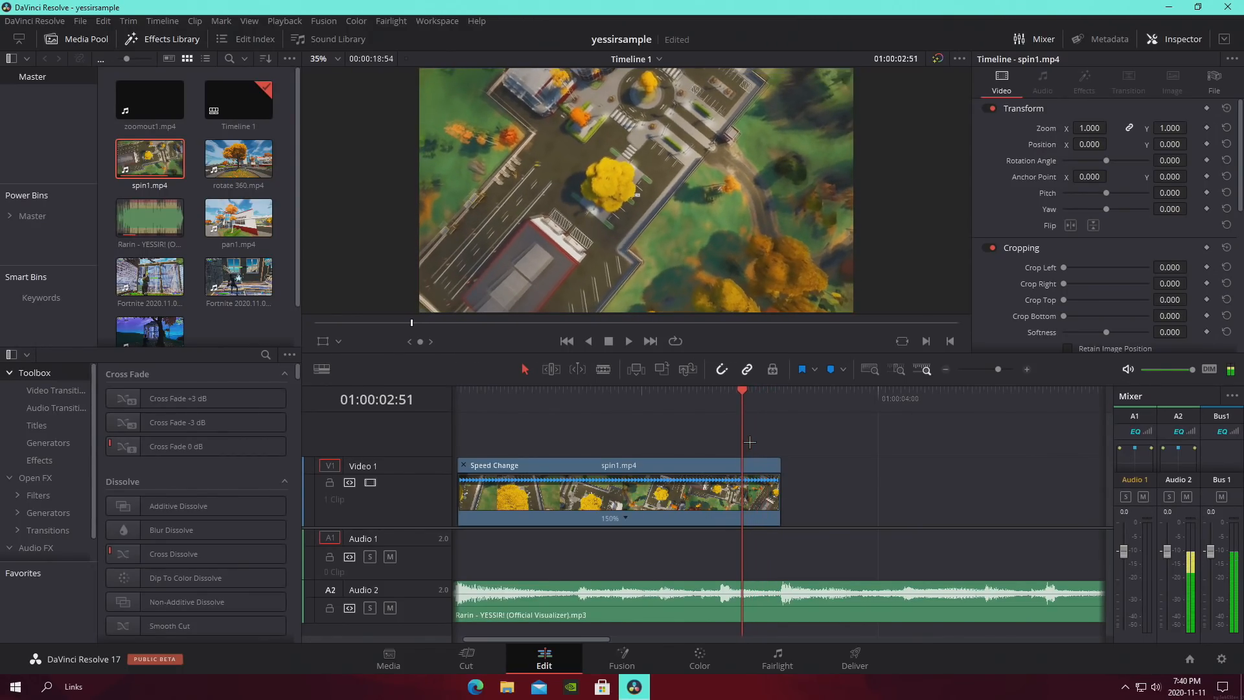
click(620, 517)
click(677, 535)
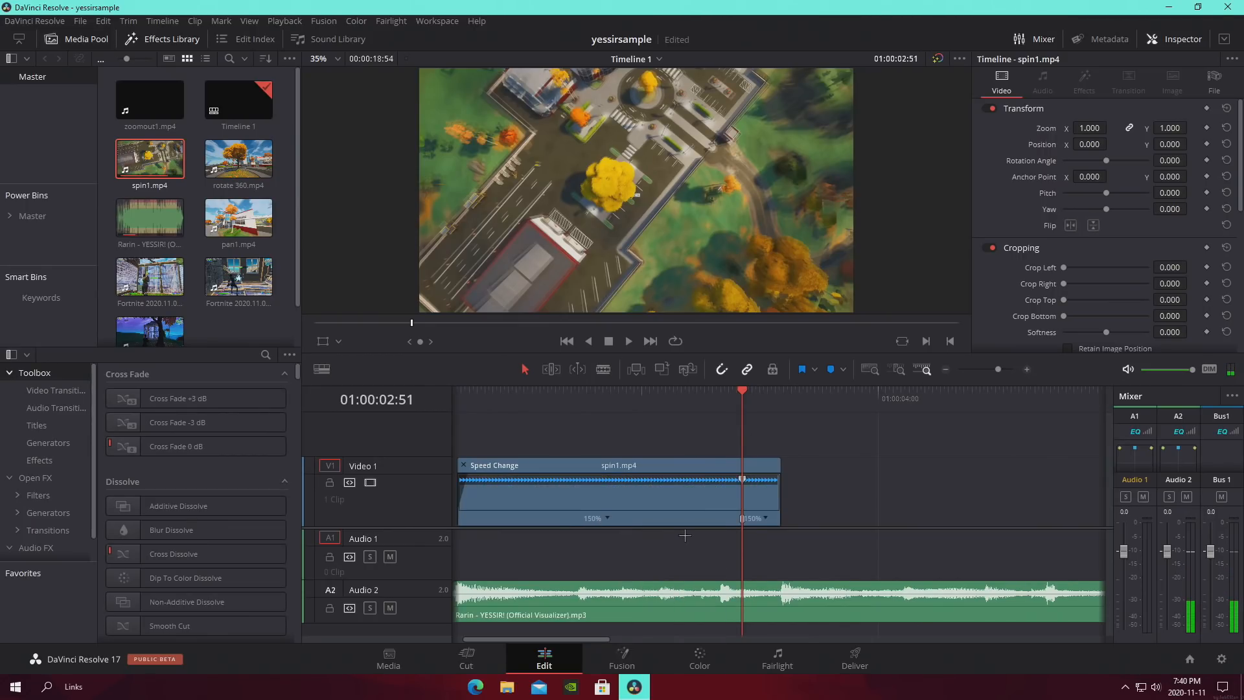
Speed up the segment of spin1.mp4 after the speed point to 300% by shortening it
click(765, 518)
mouse_move(810, 568)
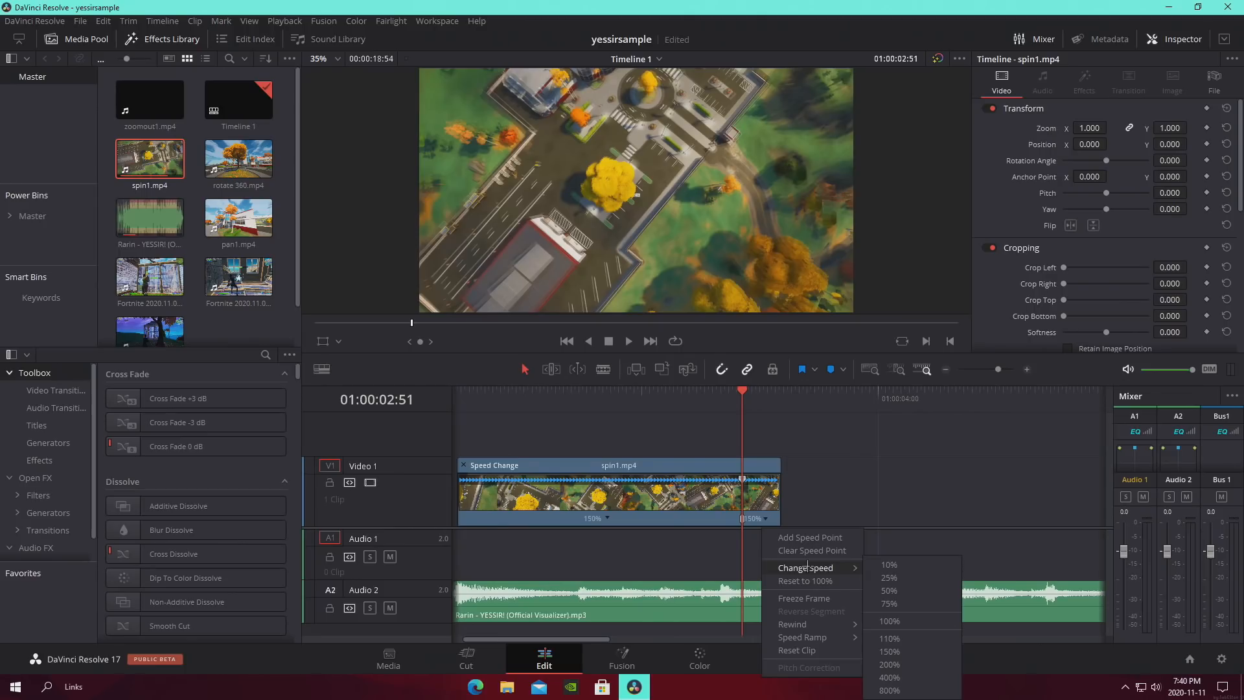
click(816, 493)
drag(779, 470, 774, 470)
drag(998, 369, 1002, 369)
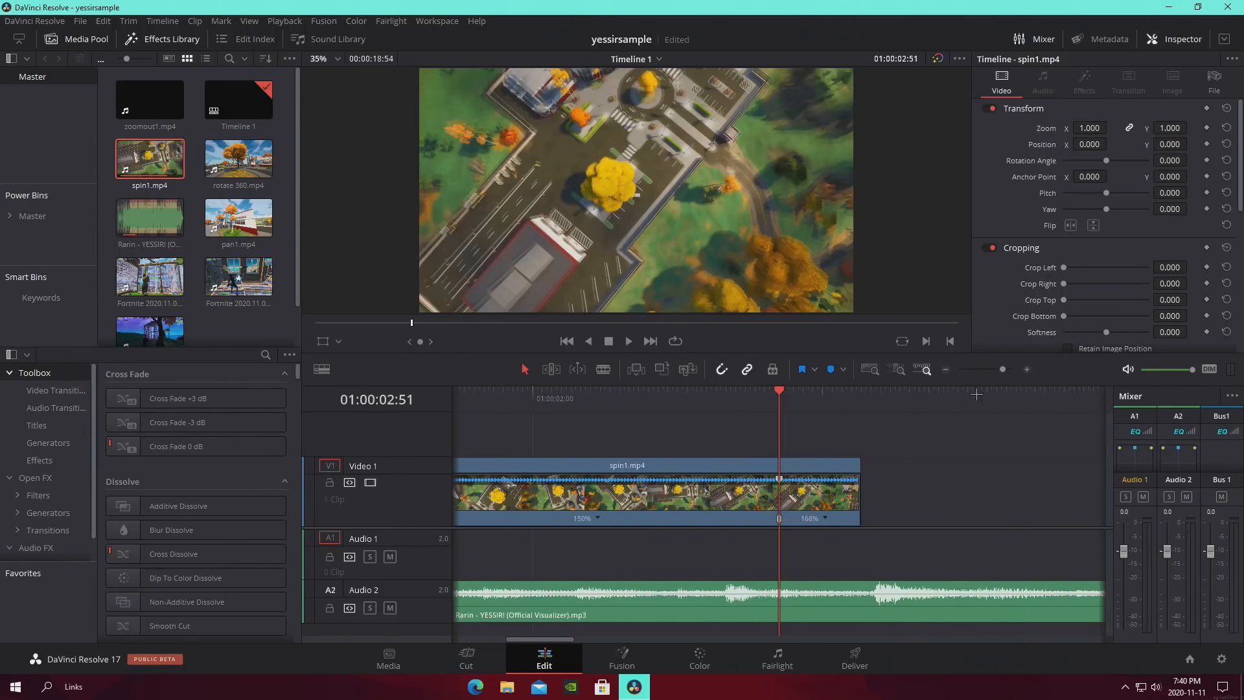
drag(861, 469, 823, 467)
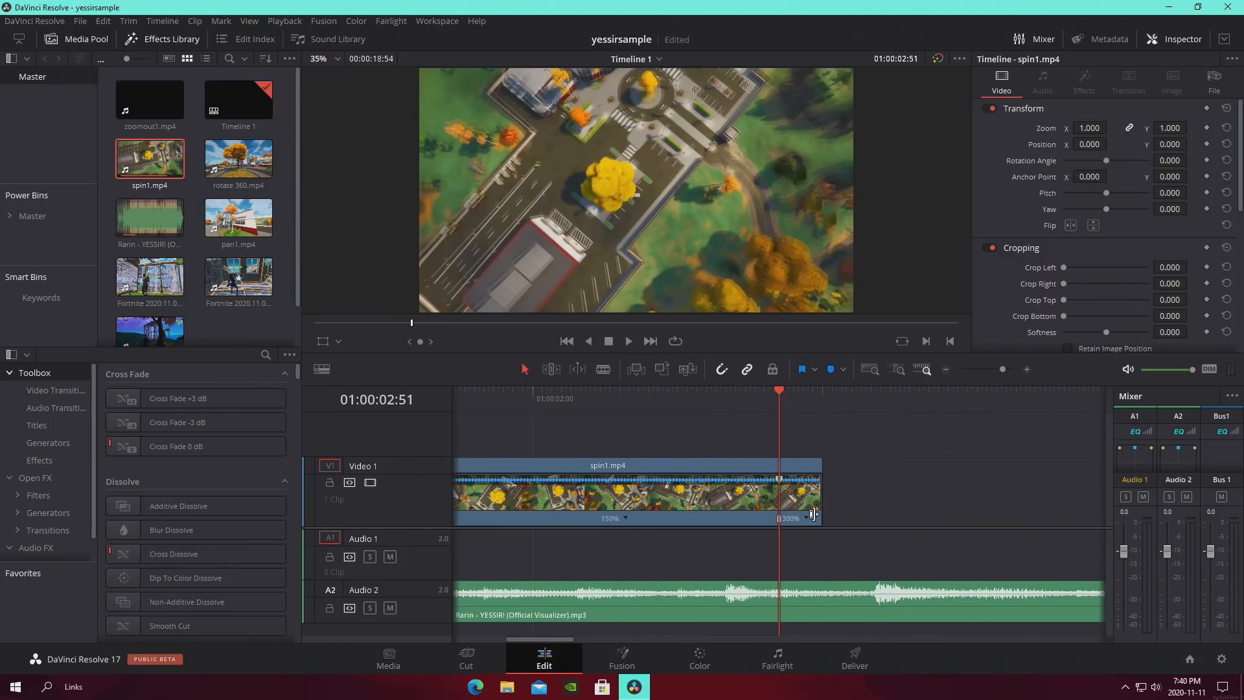
Play the beginning of spin1.mp4 and add a speed point to it at 01:00:00:46
drag(1002, 369, 1006, 369)
click(483, 398)
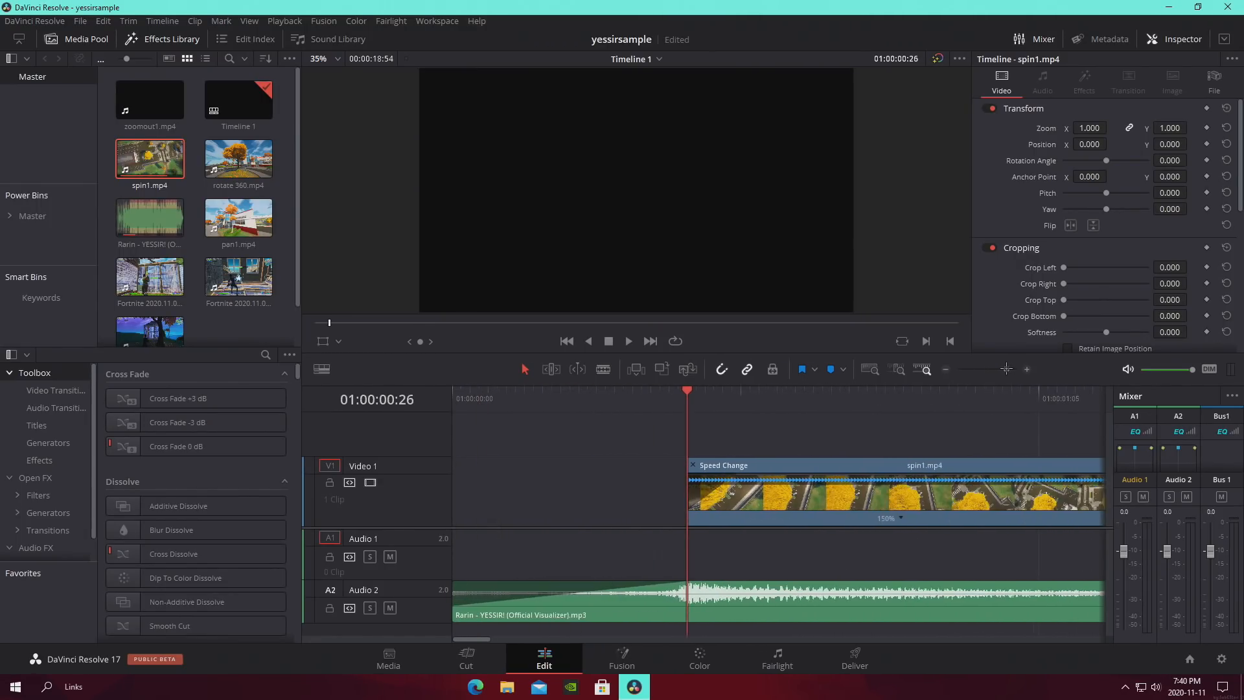
mouse_move(695, 400)
mouse_down()
mouse_move(715, 399)
mouse_move(699, 400)
mouse_up()
key(space)
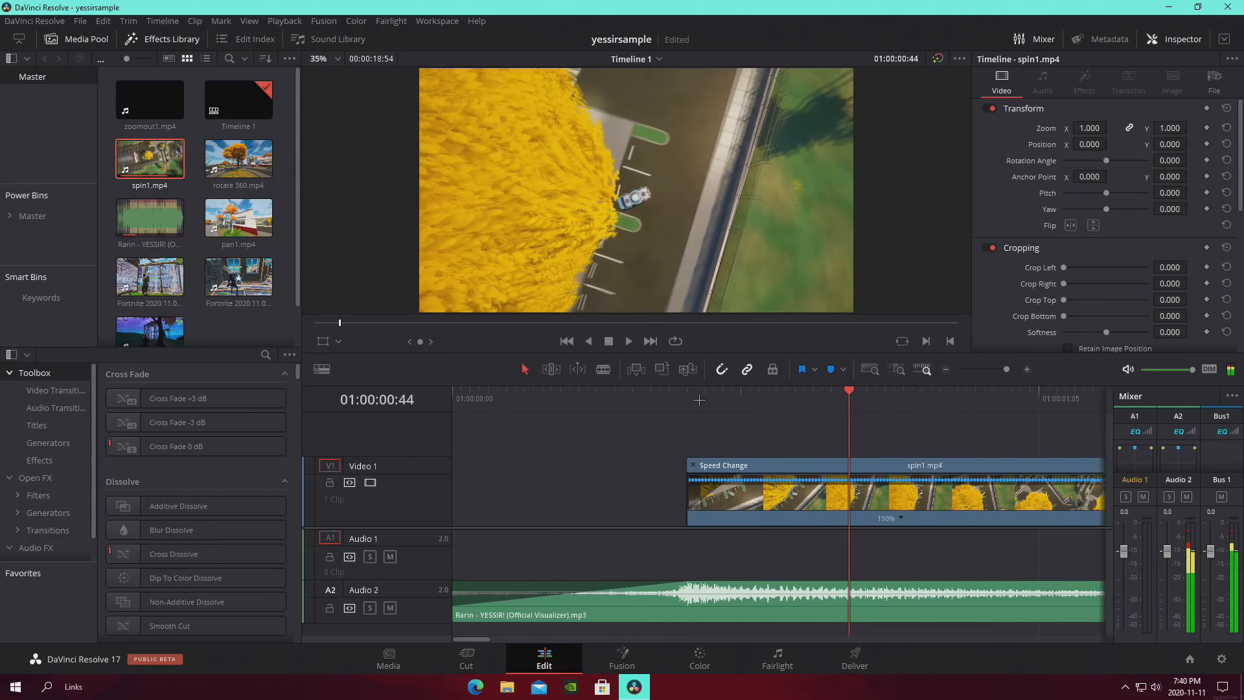
right_click(897, 518)
click(915, 537)
Speed up the segment before the first speed point to 300% and move the clip back to start at 01:00:00:26
click(787, 515)
right_click(783, 518)
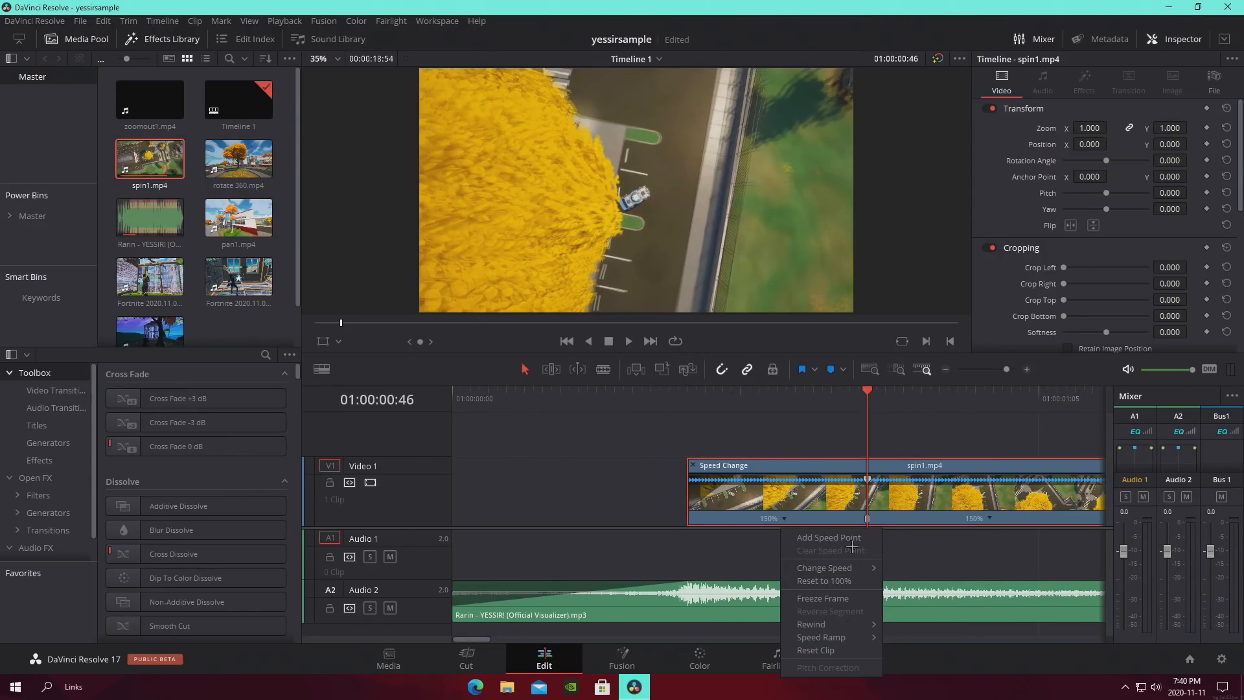
click(686, 481)
drag(688, 466, 778, 472)
drag(929, 497, 843, 496)
Play the sped-up opening and extend the end of spin1.mp4 to the beat at 01:00:03:11
click(657, 401)
key(space)
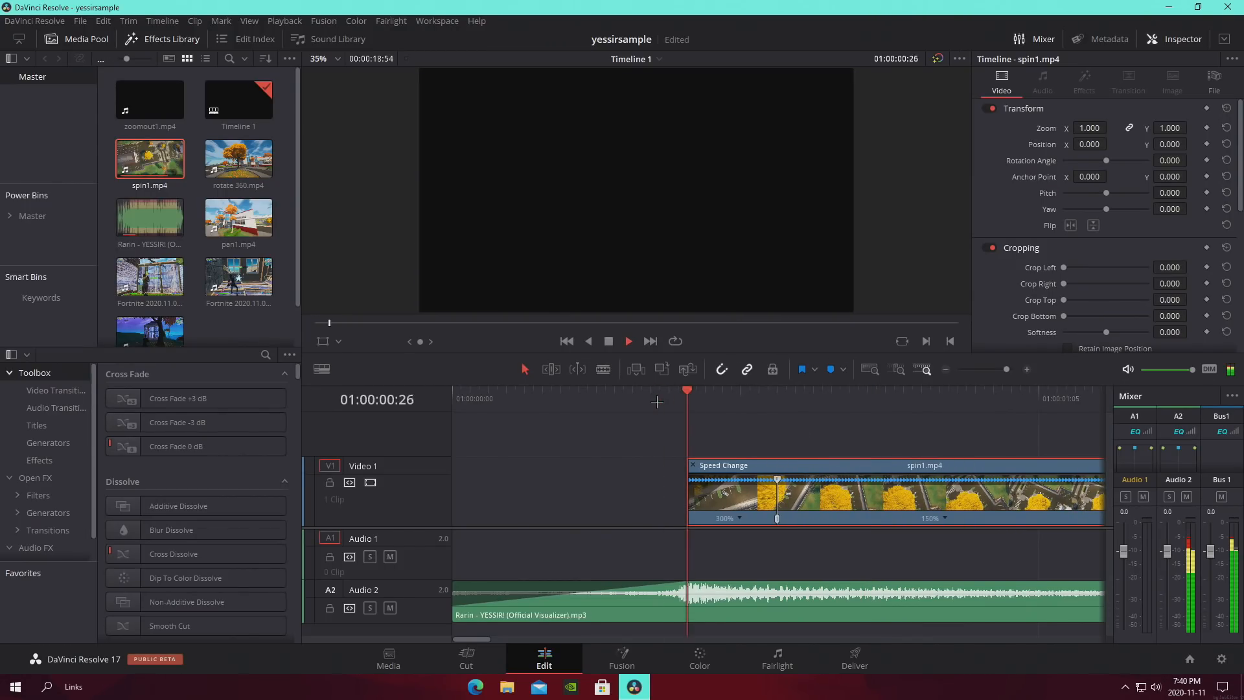
drag(1005, 369, 1002, 369)
key(space)
click(697, 400)
drag(612, 496, 700, 496)
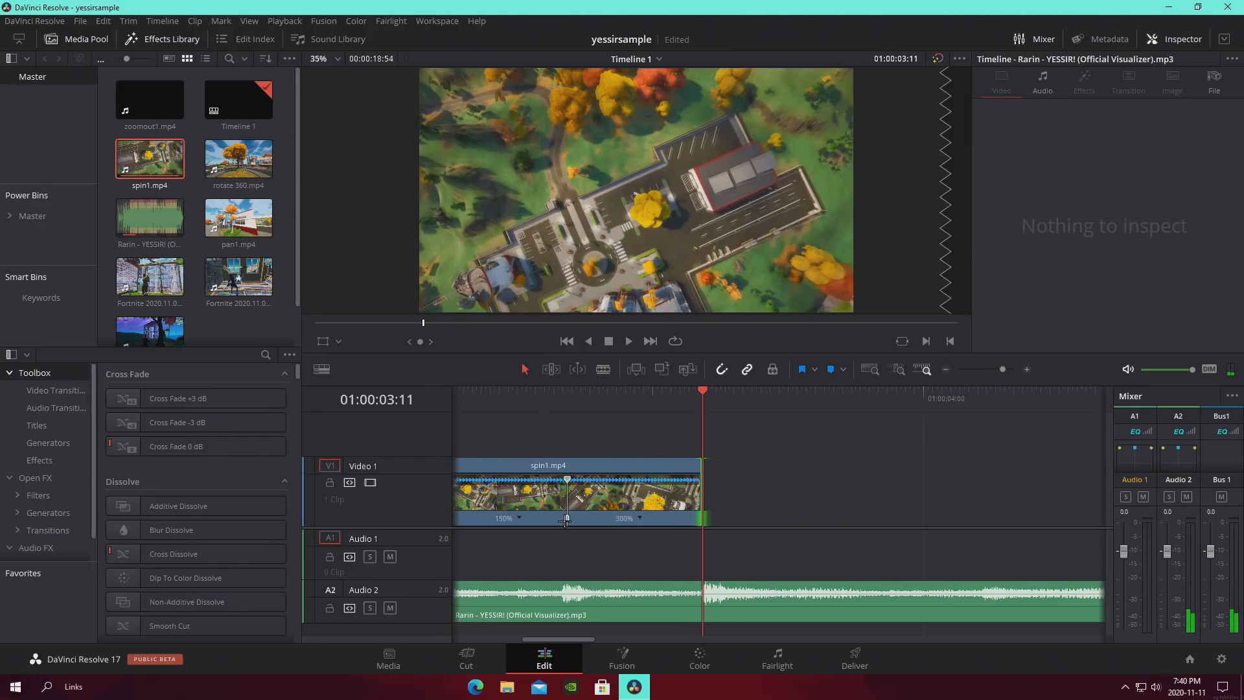
Move the second speed point of spin1.mp4 to 01:00:02:51 and shorten the clip's end to near the beat
drag(568, 517, 671, 518)
key(Left)
key(Left)
key(Left)
key(Left)
key(Left)
key(Left)
key(Left)
key(Left)
key(Left)
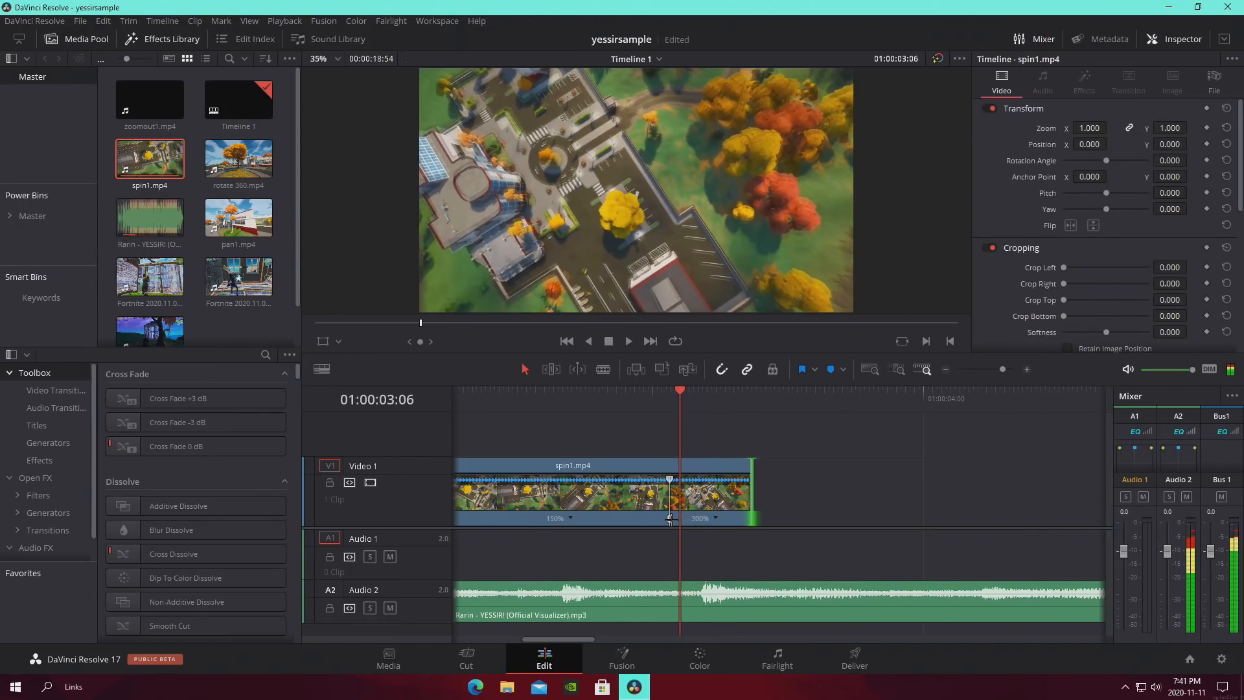
key(Left)
key(Left)
key(Left)
key(Left)
key(Left)
key(Left)
key(Left)
key(Left)
key(Left)
key(Left)
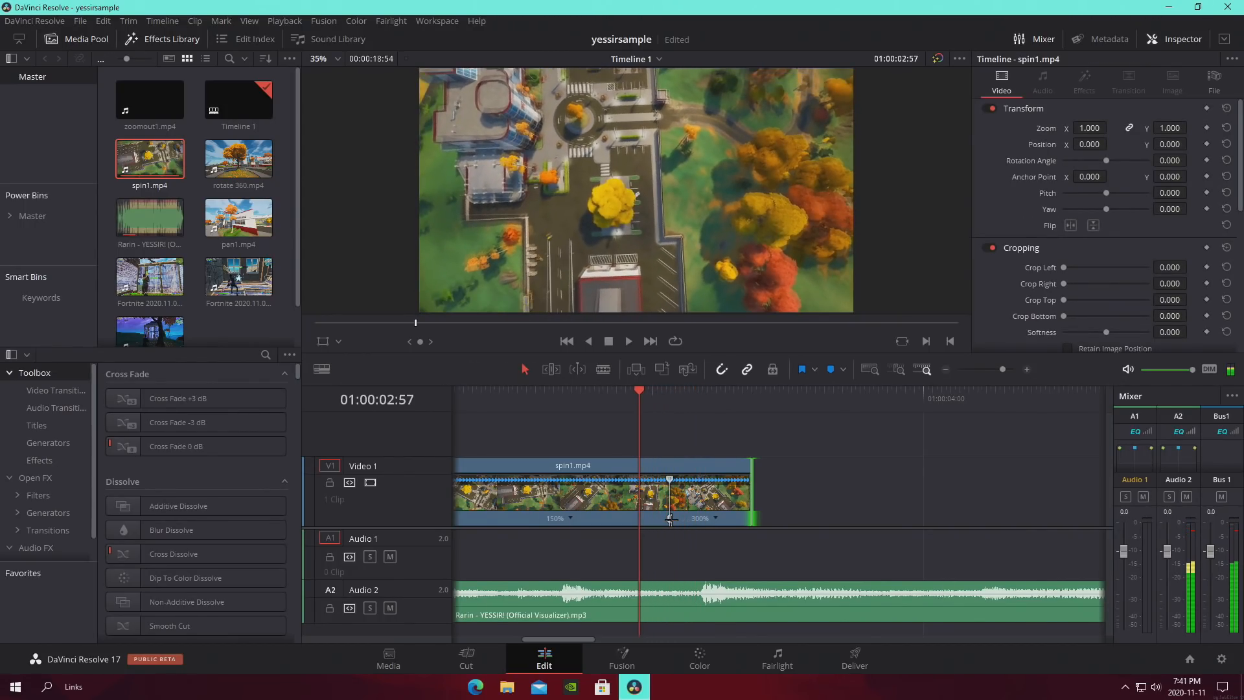
key(Left)
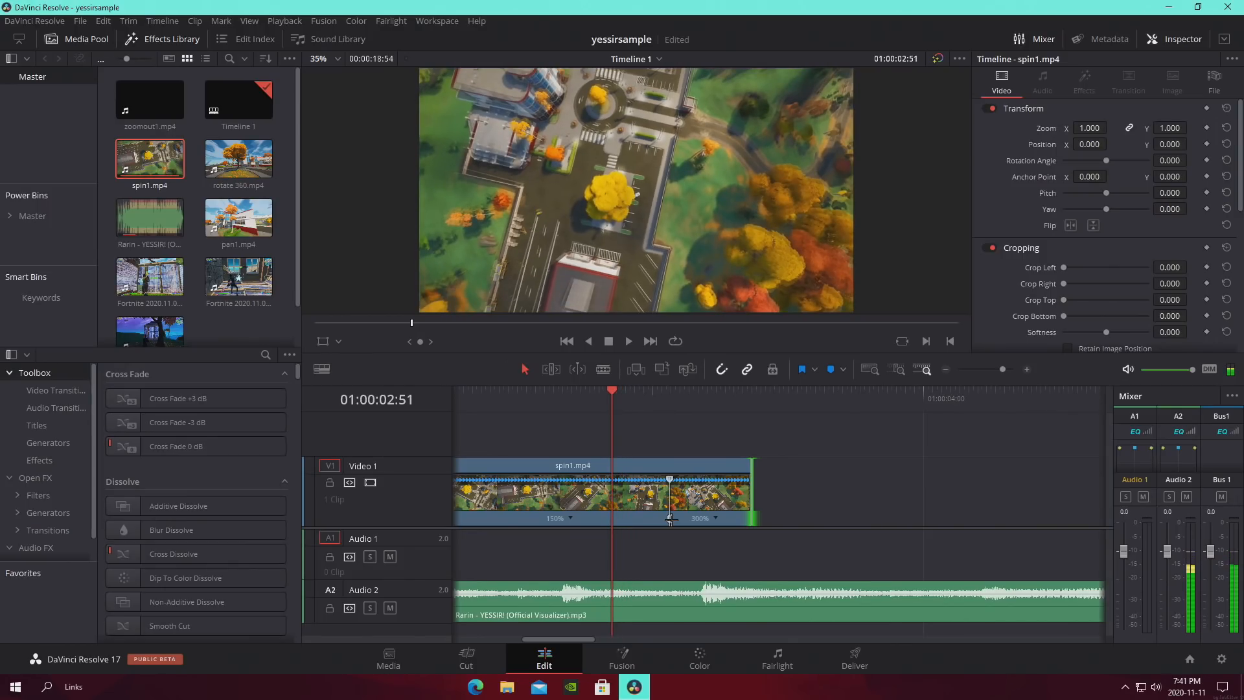
drag(670, 520, 612, 519)
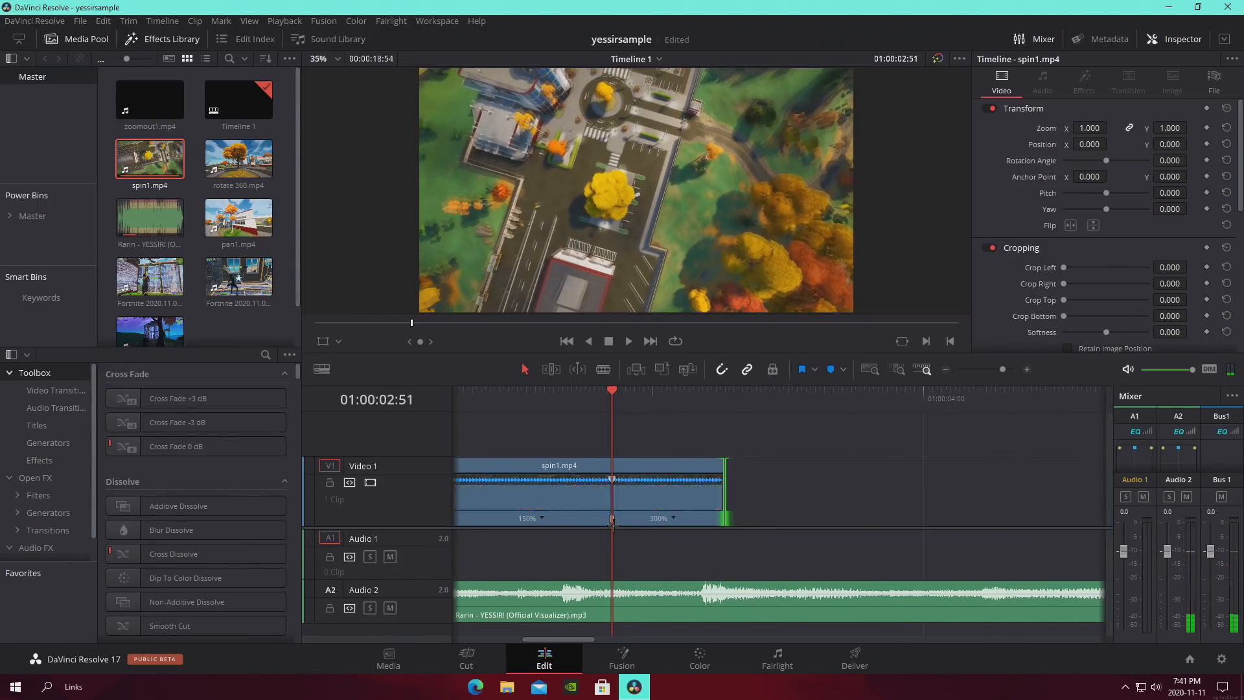
drag(725, 506, 706, 505)
Play the closing ramp and move the second speed point of spin1.mp4 to 01:00:02:55
click(562, 396)
key(space)
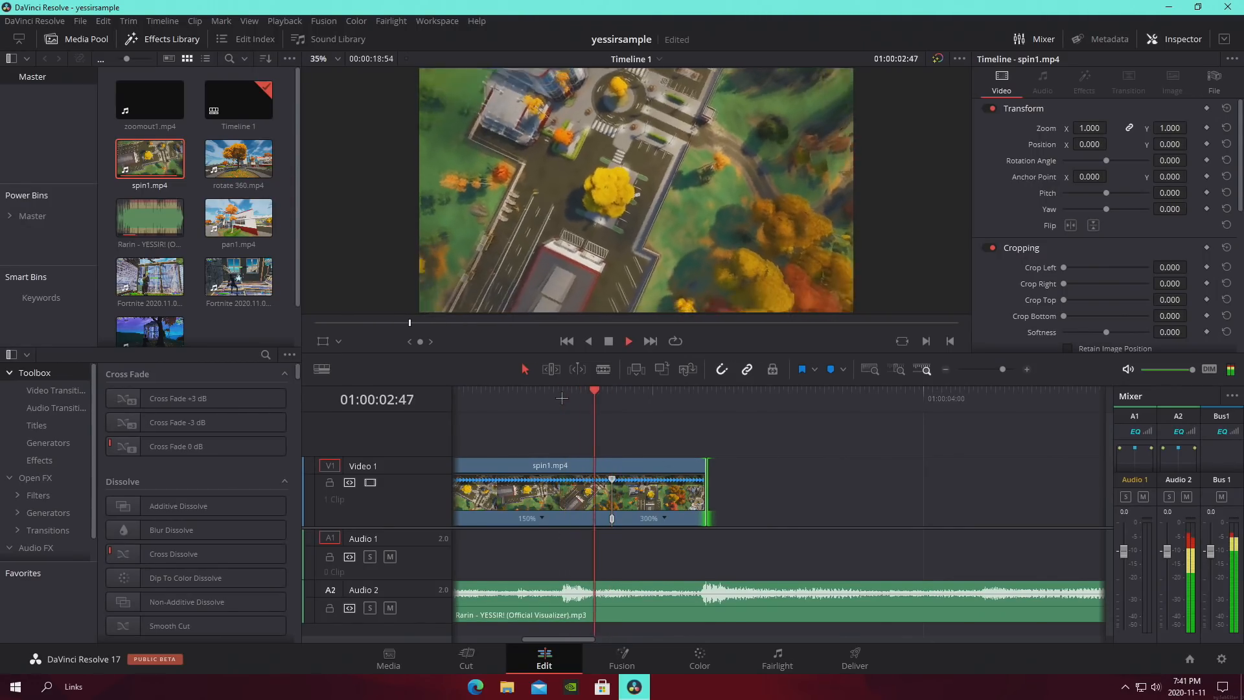
mouse_move(1000, 369)
mouse_down()
mouse_move(988, 369)
mouse_move(998, 369)
mouse_up()
drag(645, 518, 656, 518)
Trim the end of spin1.mp4 back to the beat at 01:00:03:11
click(689, 396)
key(Down)
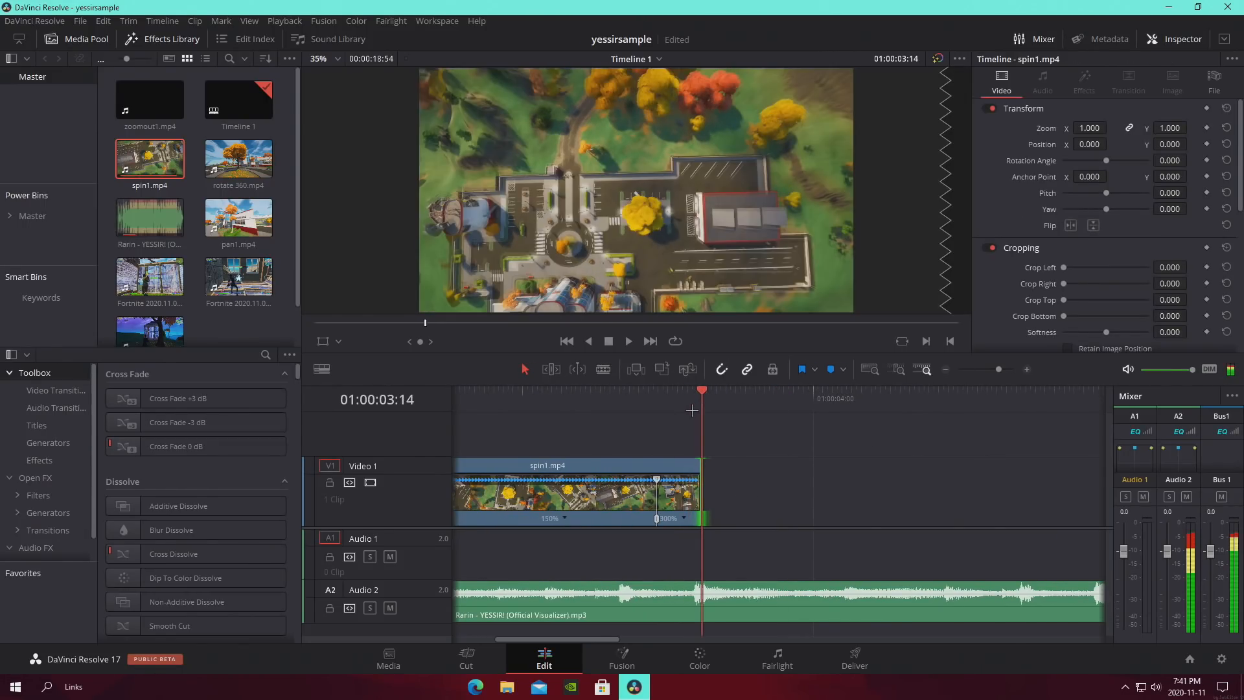
click(699, 493)
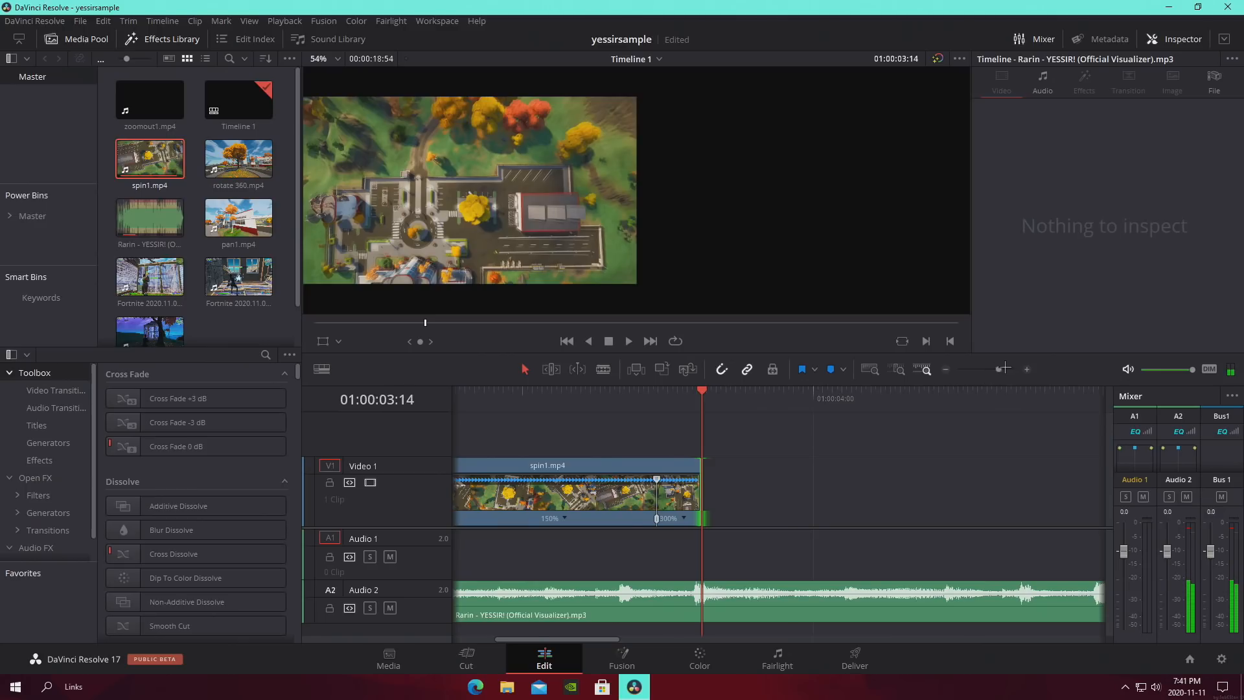
drag(1003, 369, 1011, 369)
drag(780, 494, 705, 488)
Place the playhead at the second speed point at 01:00:02:55 and open the retime curve of spin1.mp4
drag(1011, 369, 991, 369)
drag(542, 403, 590, 403)
drag(991, 369, 1002, 369)
drag(502, 403, 512, 403)
drag(1002, 369, 997, 369)
right_click(600, 495)
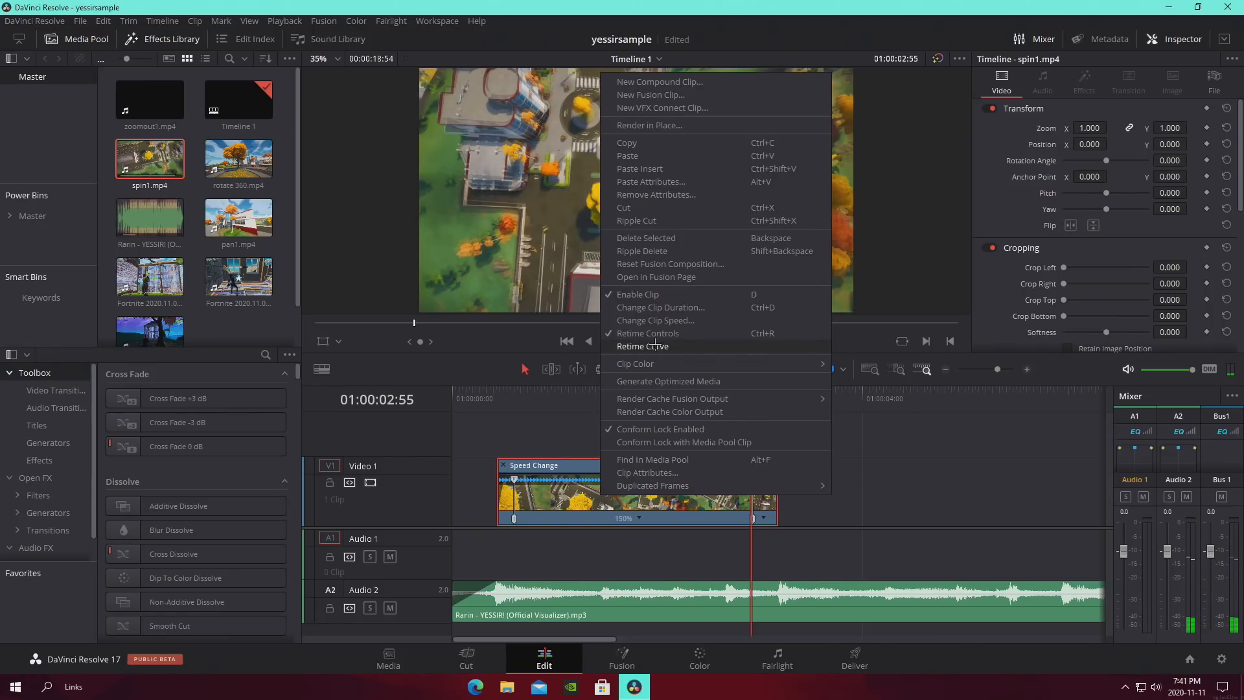
click(644, 345)
Display the Retime Speed curve of spin1.mp4 and hide the Retime Frame curve
scroll(636, 502, down, 2)
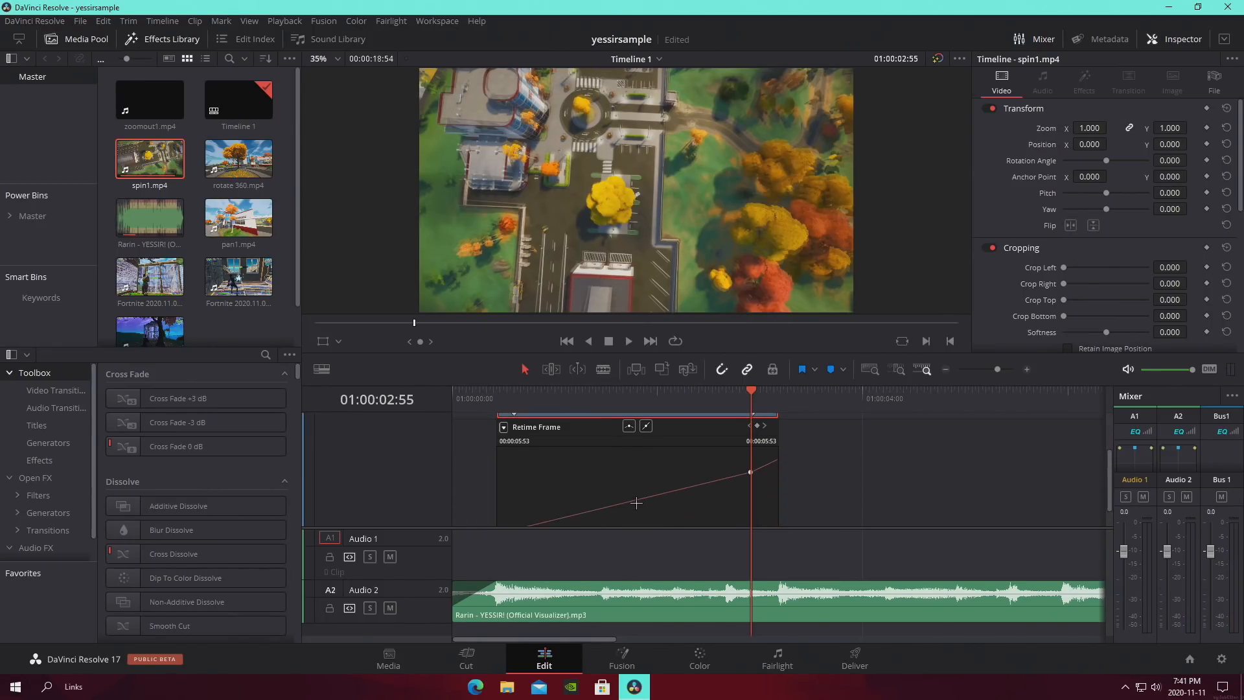
click(503, 426)
click(512, 675)
click(504, 427)
click(508, 686)
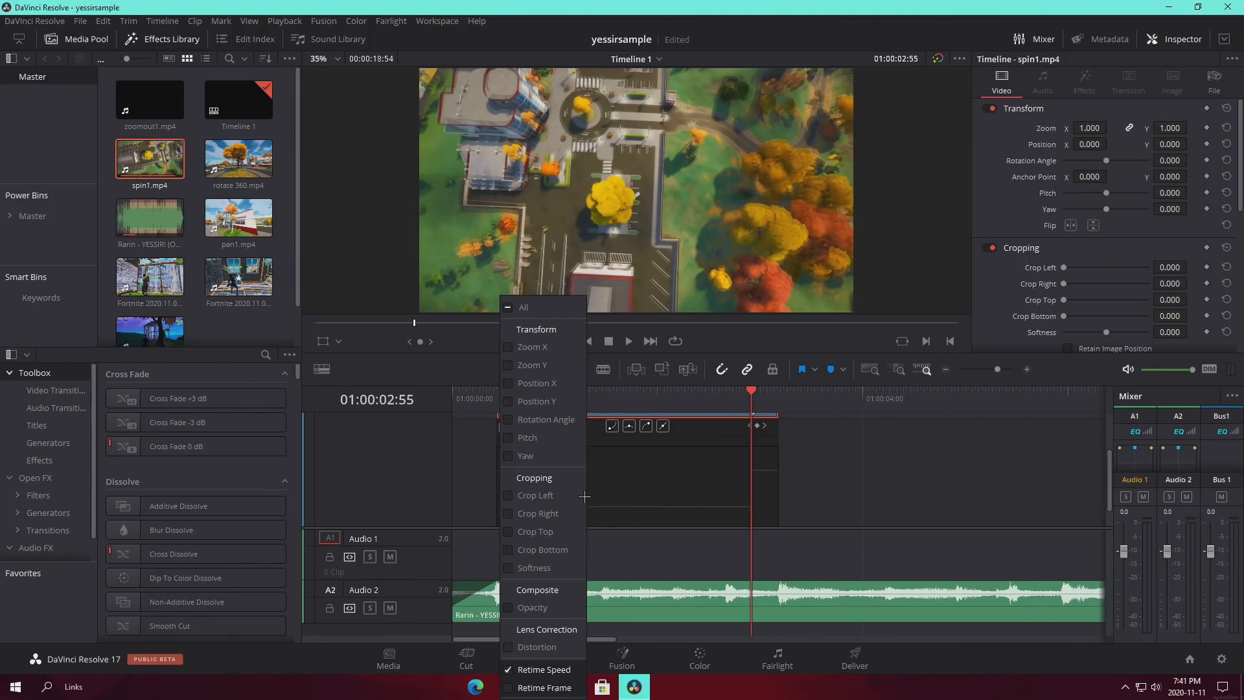
click(511, 676)
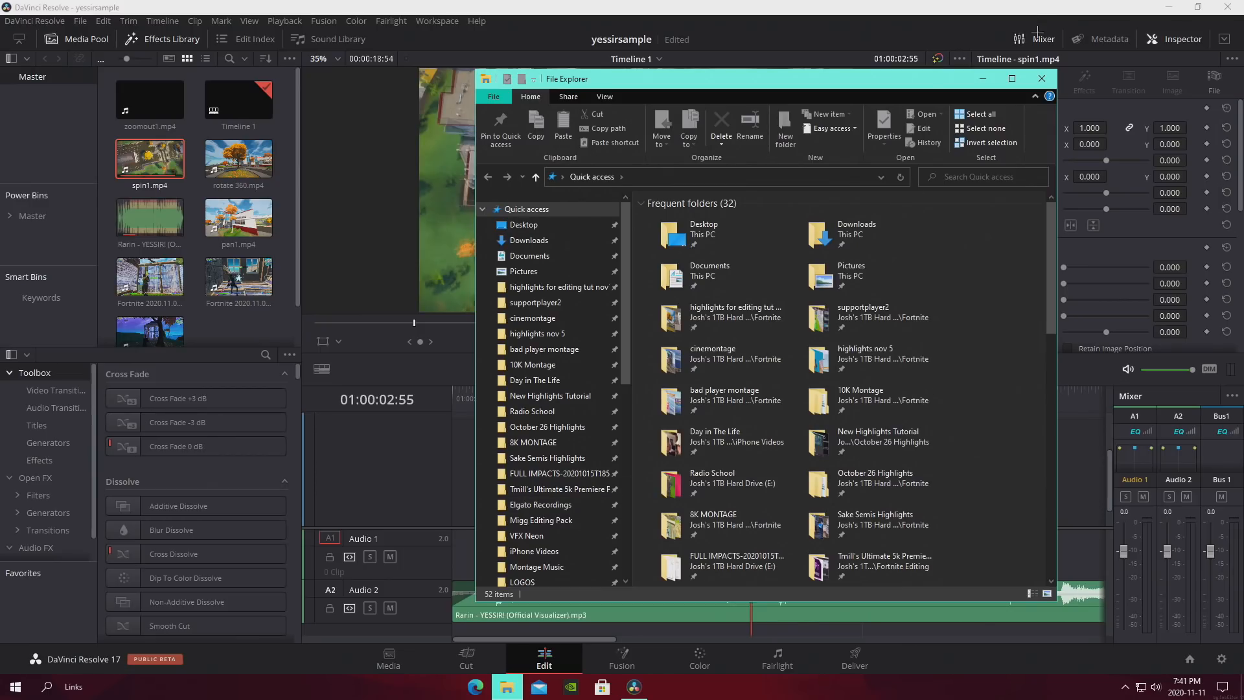
click(1037, 82)
click(504, 426)
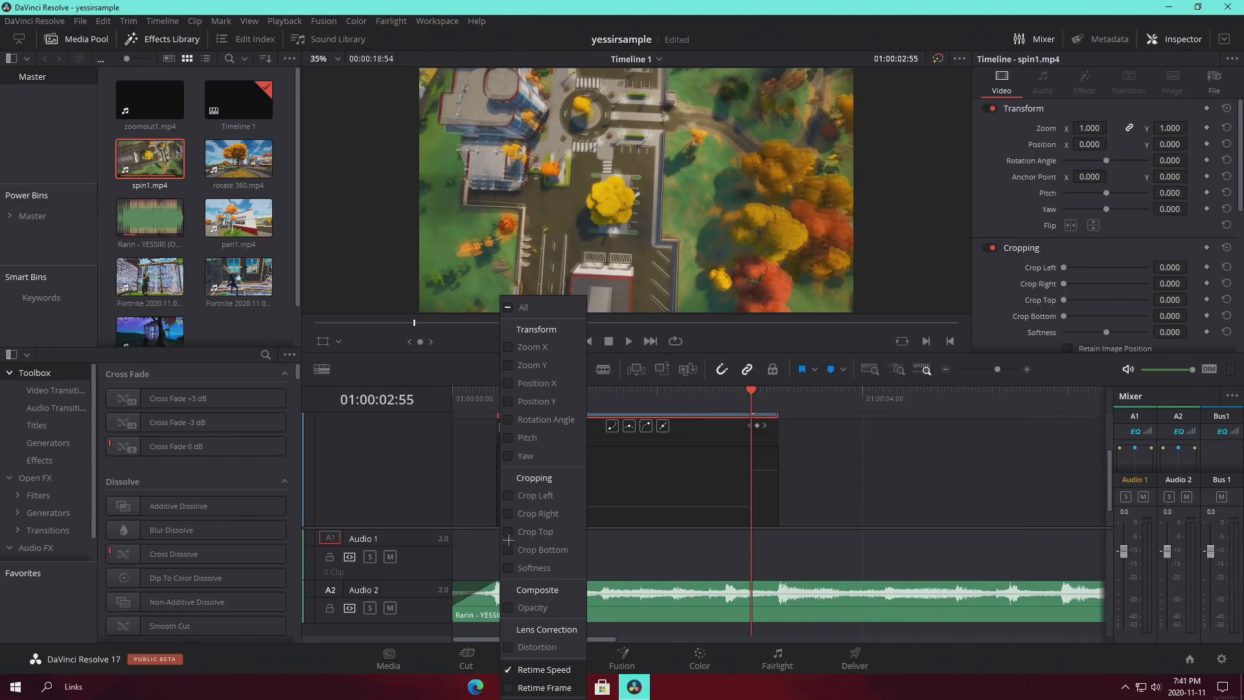
click(511, 670)
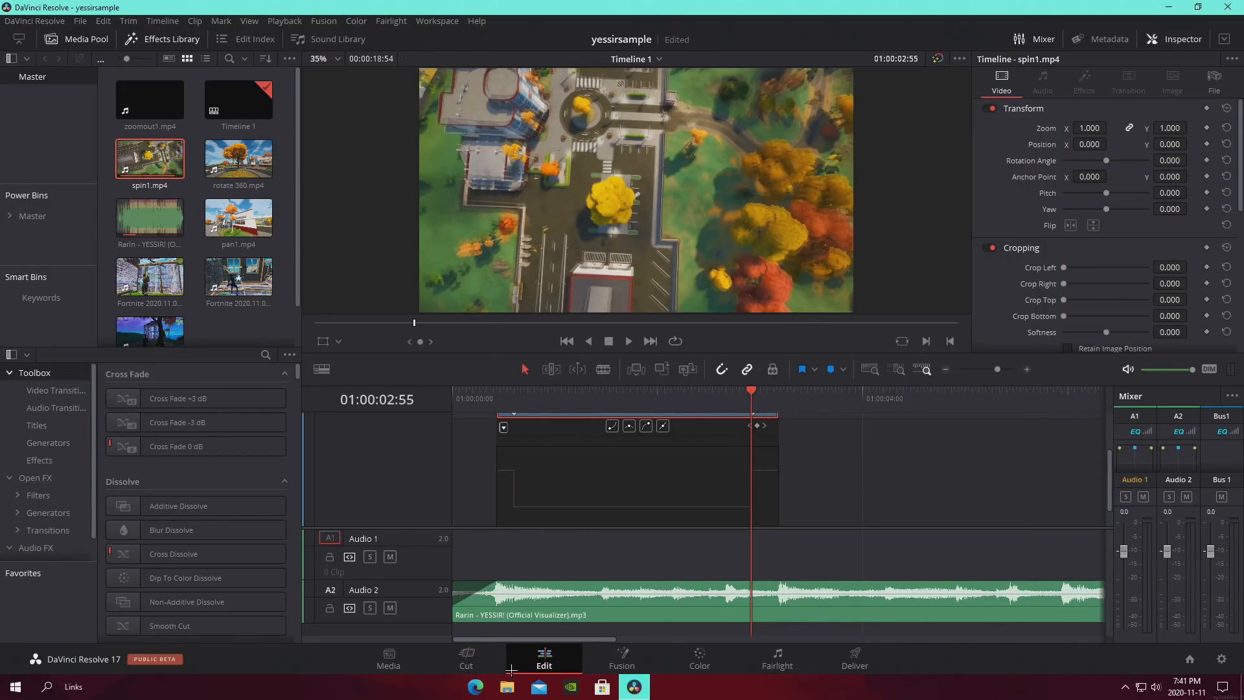
click(504, 426)
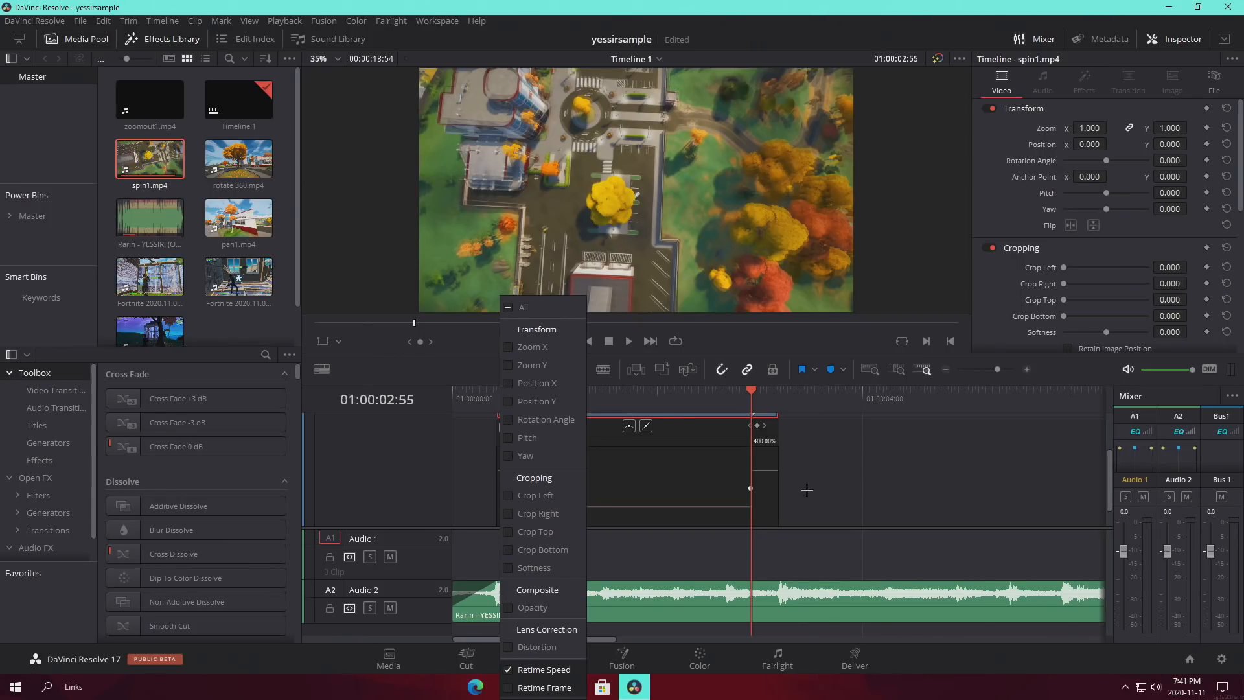
Smooth the Retime Speed curve at the second speed point and shorten its Bezier handles
click(749, 488)
click(628, 426)
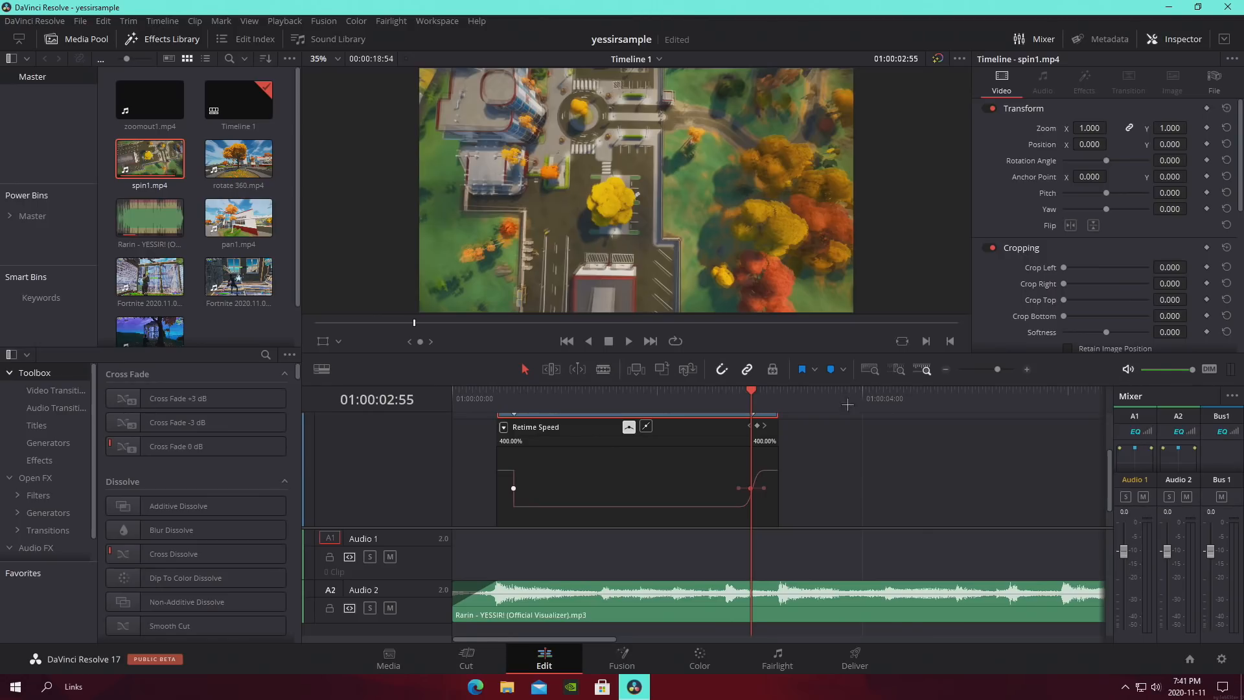
drag(997, 369, 1002, 368)
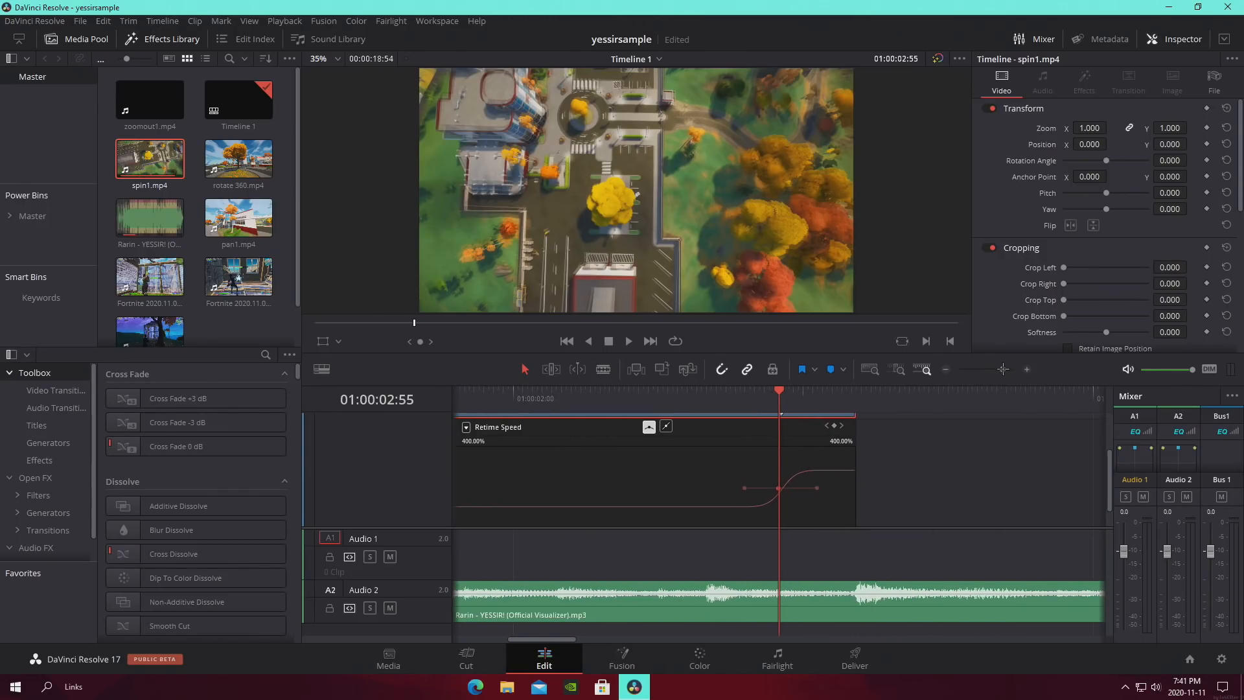
drag(816, 488, 802, 488)
Tighten the ease at the second speed point slightly more and play the closing ramp from 01:00:02:40
drag(749, 397, 706, 427)
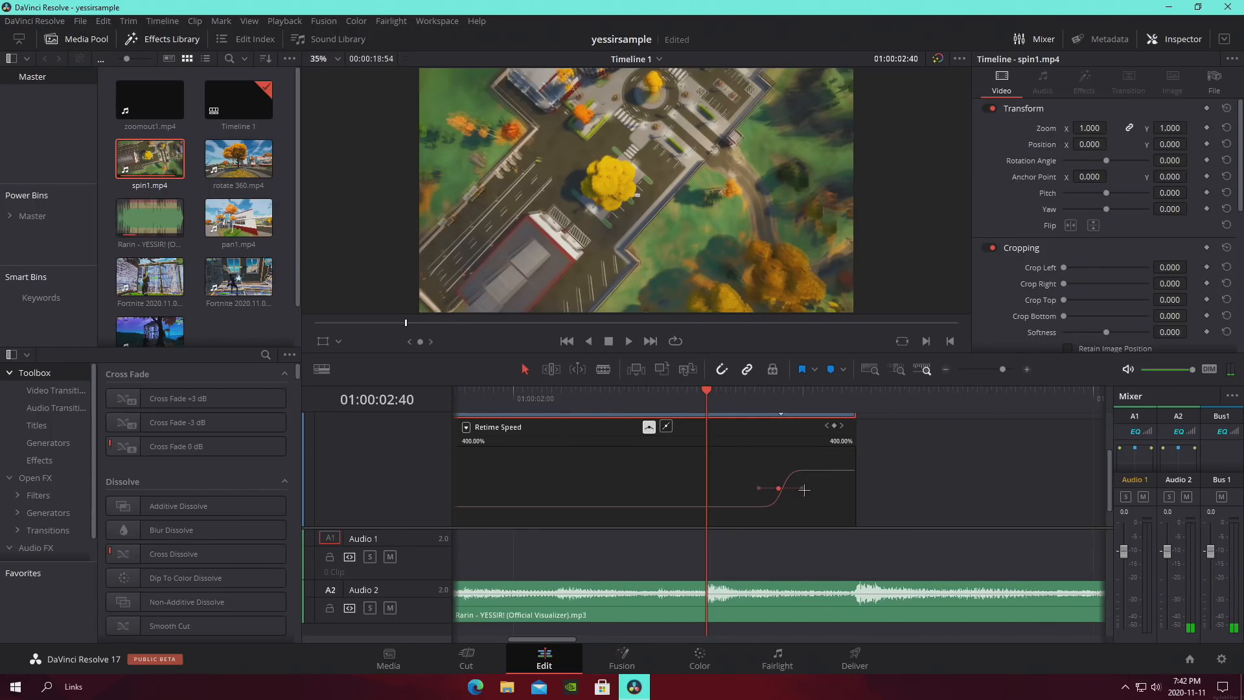
drag(800, 488, 931, 503)
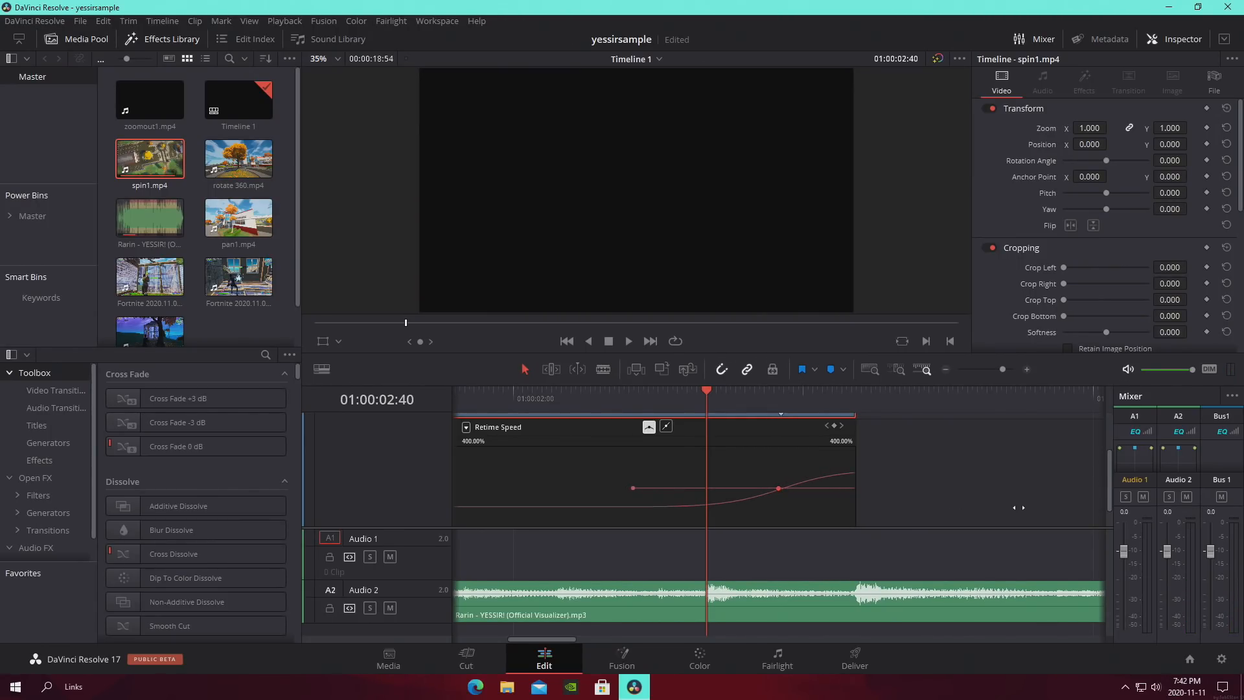
key(ctrl+z)
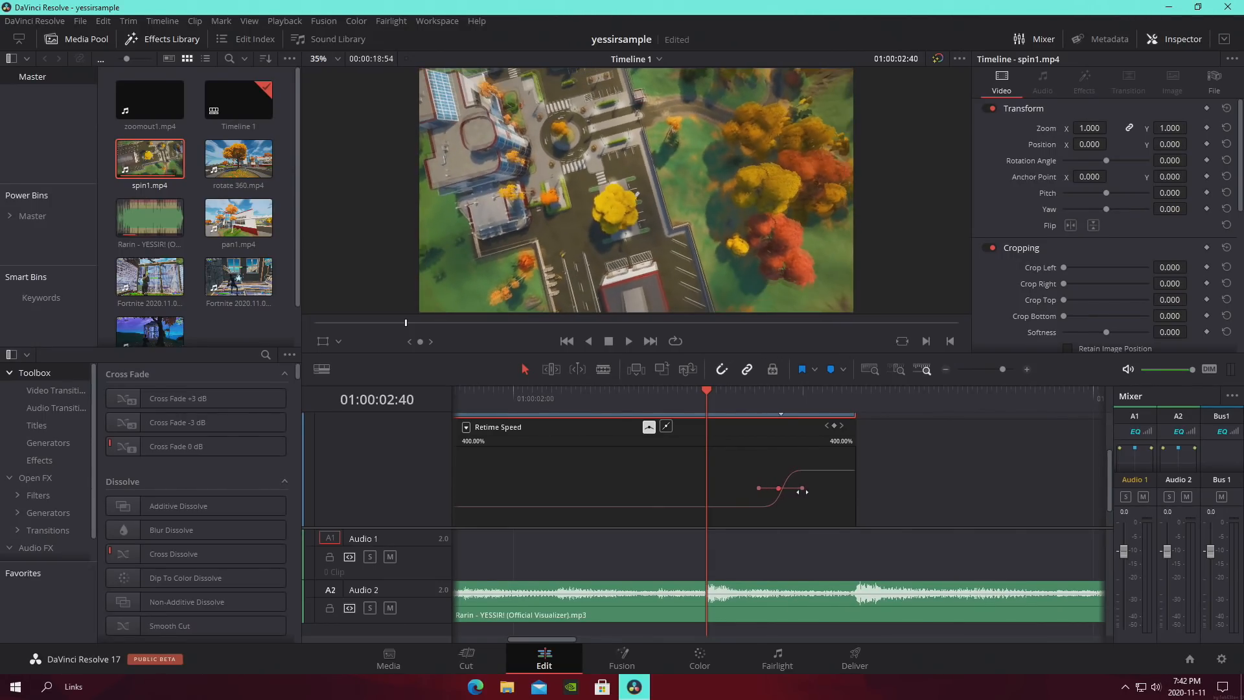
drag(802, 488, 793, 488)
key(space)
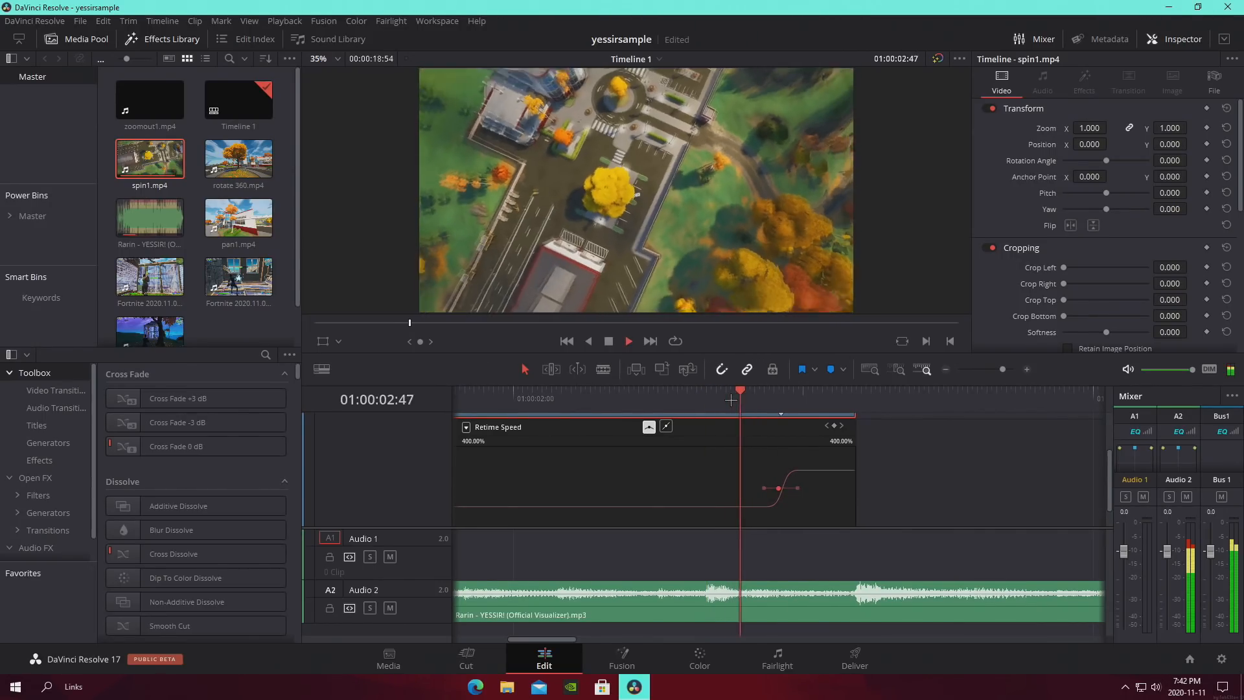
Smooth the Retime Speed curve at the first speed point, shorten its Bezier handles and scrub through the opening ramp
drag(1000, 368, 1010, 369)
click(489, 399)
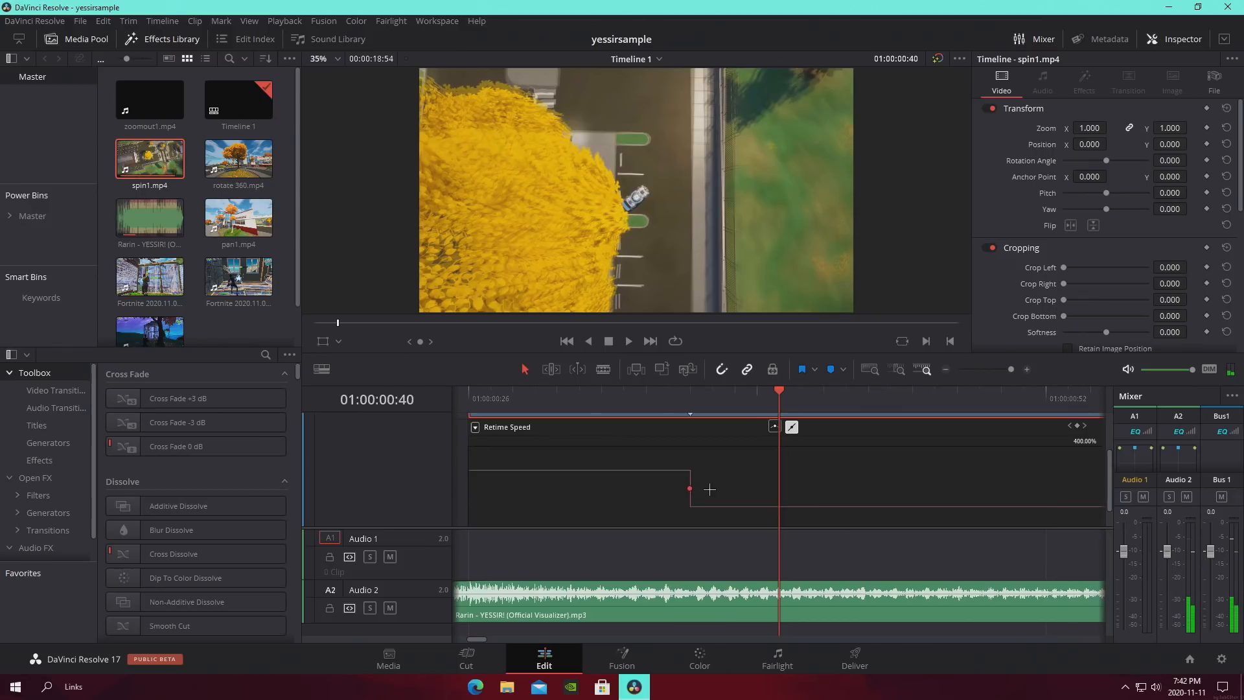
click(774, 427)
drag(778, 486, 712, 499)
drag(629, 397, 1081, 440)
Hide the retime controls and the retime curve of spin1.mp4
click(1001, 368)
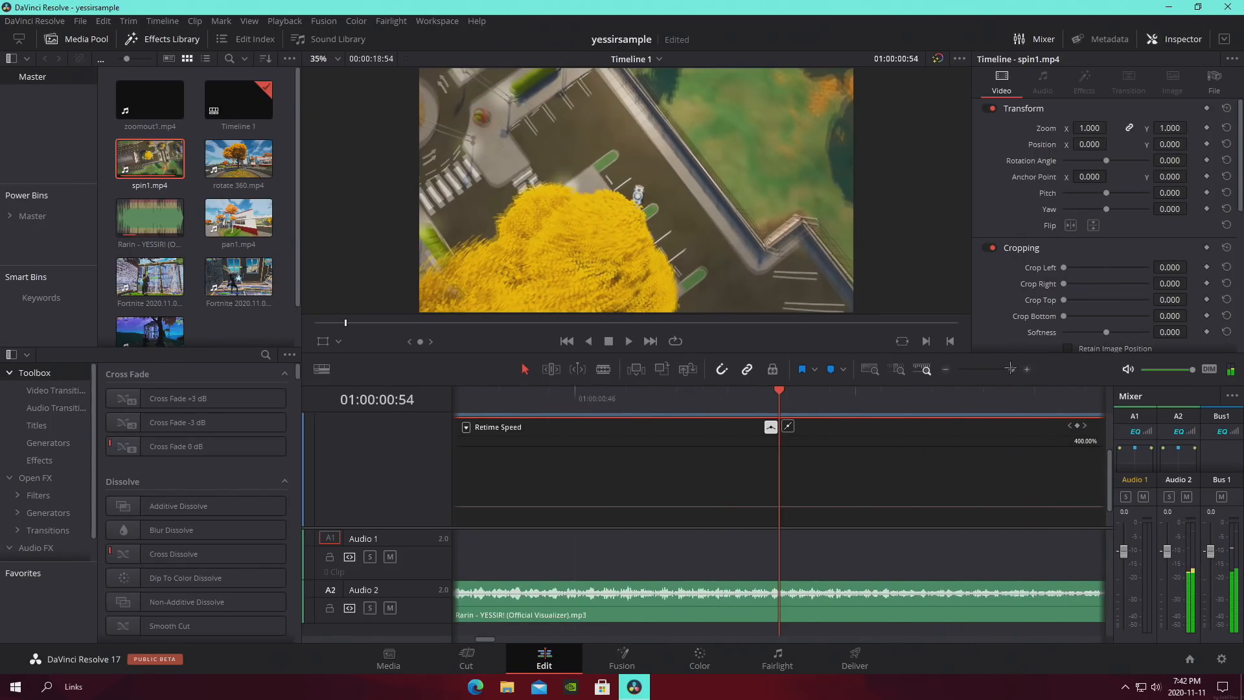
scroll(535, 444, up, 2)
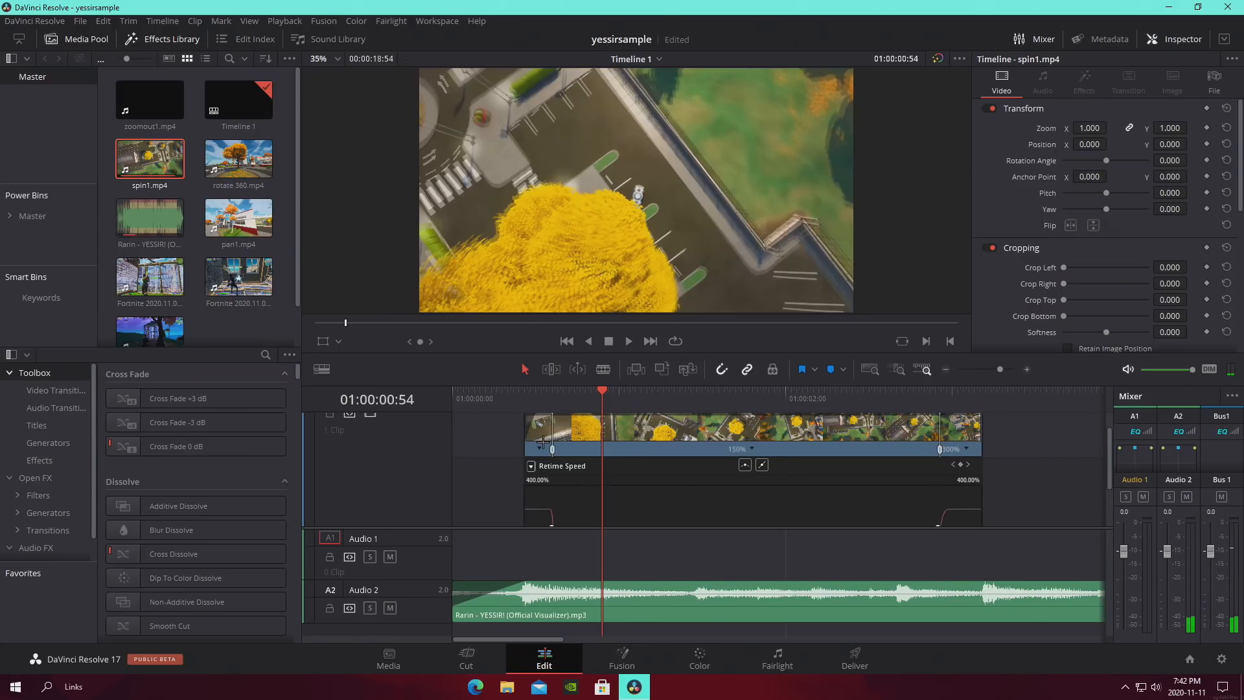
right_click(577, 425)
click(621, 267)
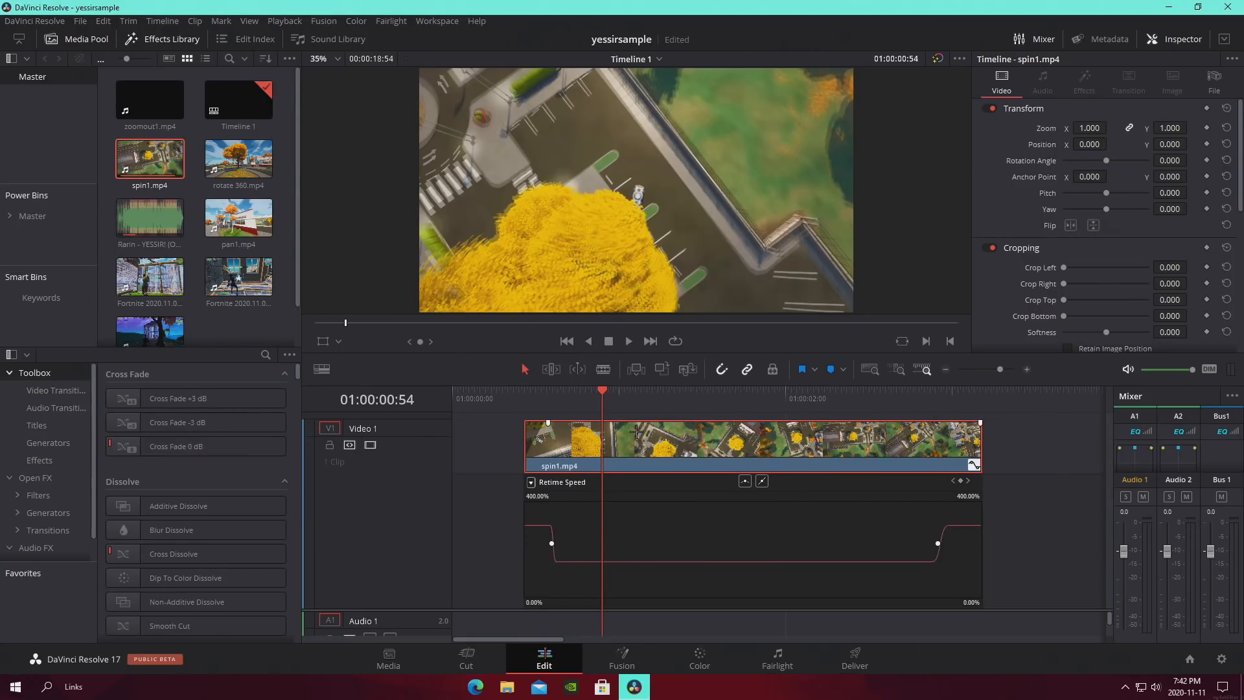
right_click(543, 458)
click(592, 299)
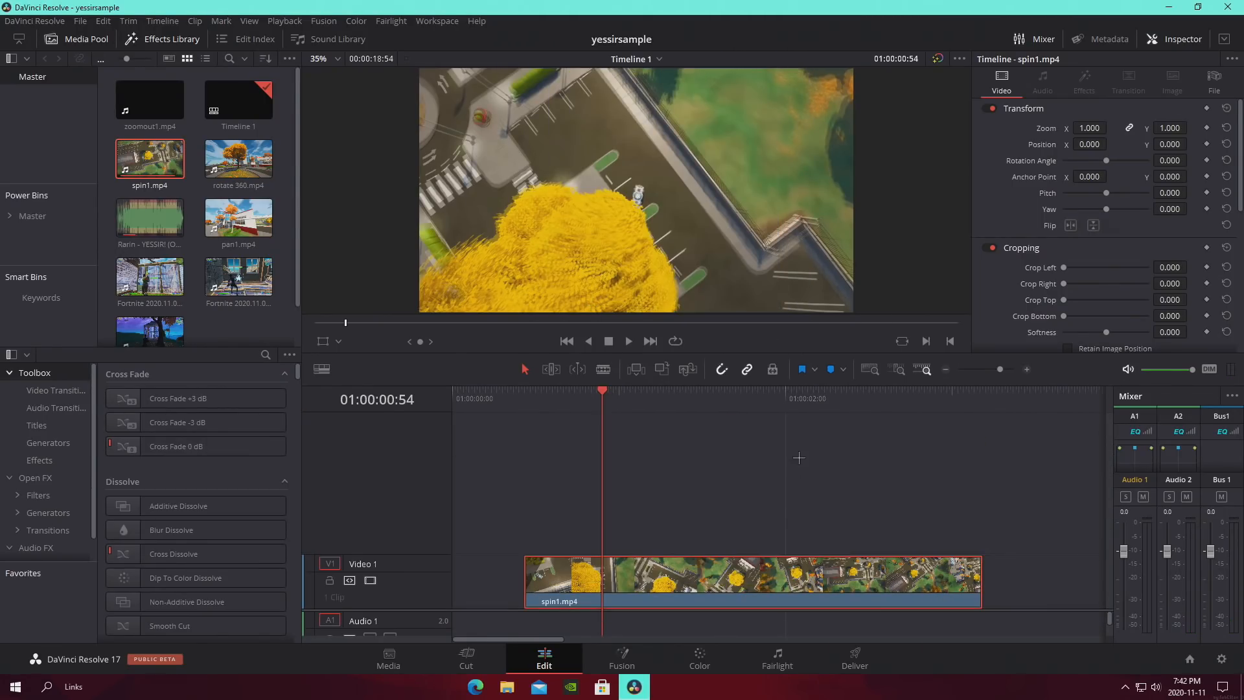
Play the ramped clip with the song, bring the audio tracks fully into view and park the playhead at 01:00:03:11
drag(996, 368, 989, 368)
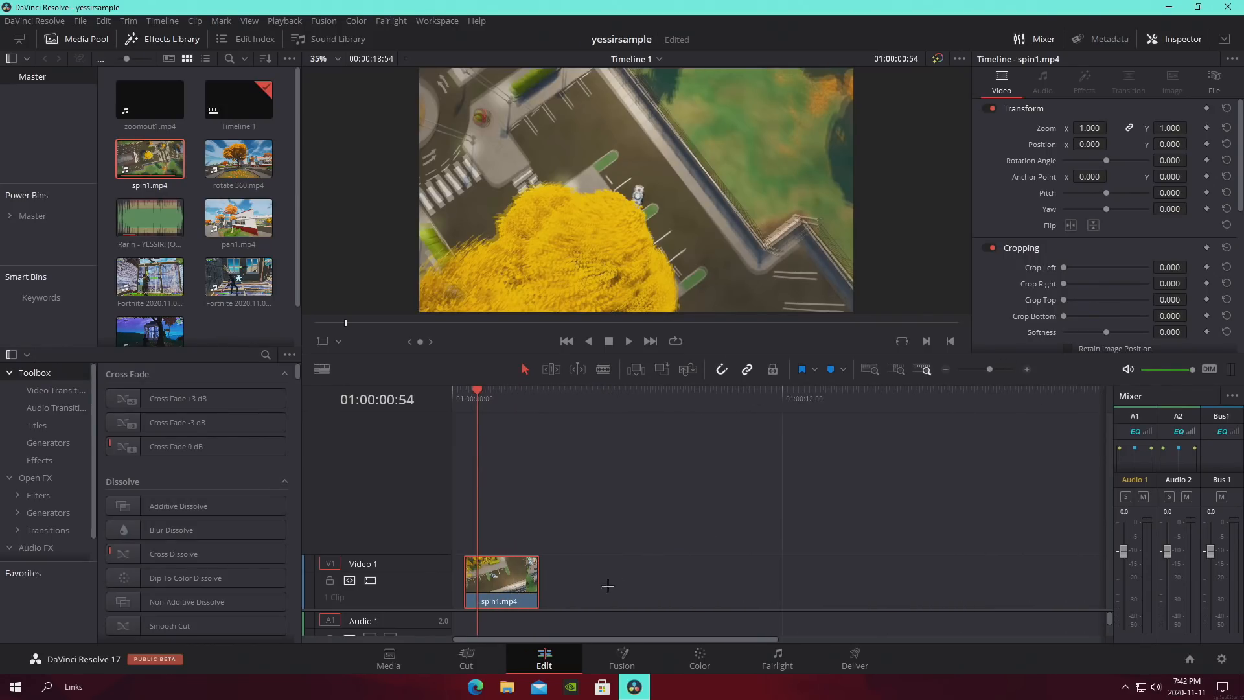
key(space)
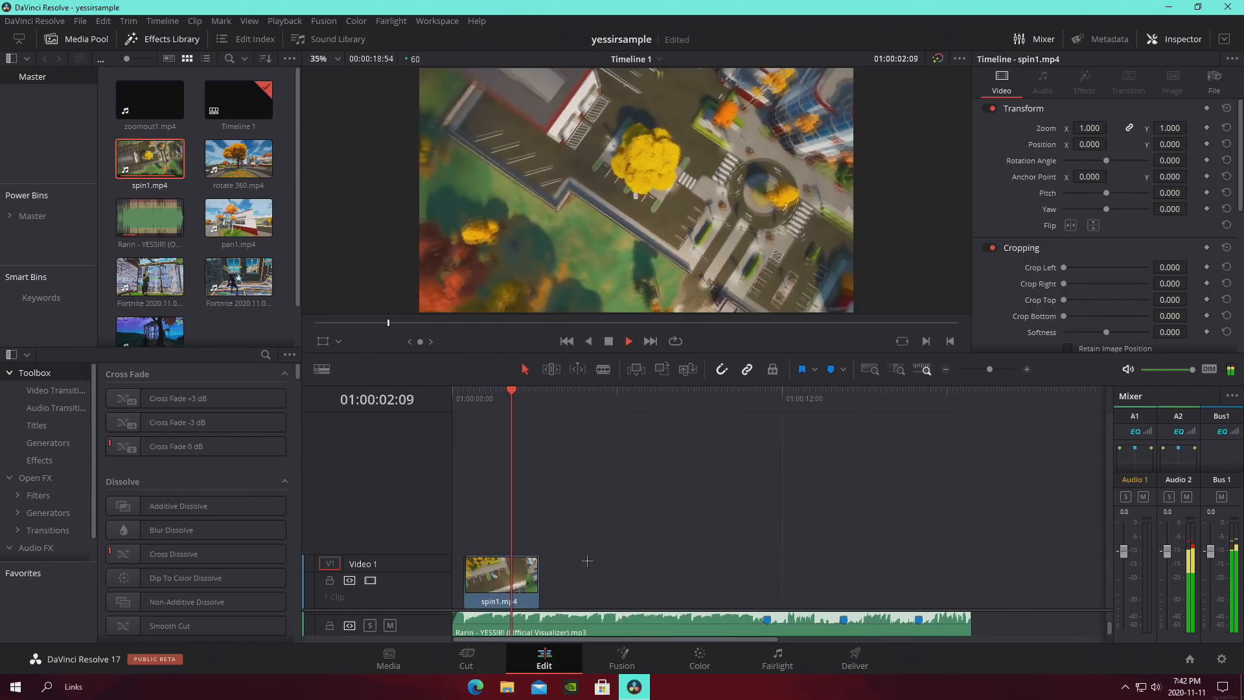
key(space)
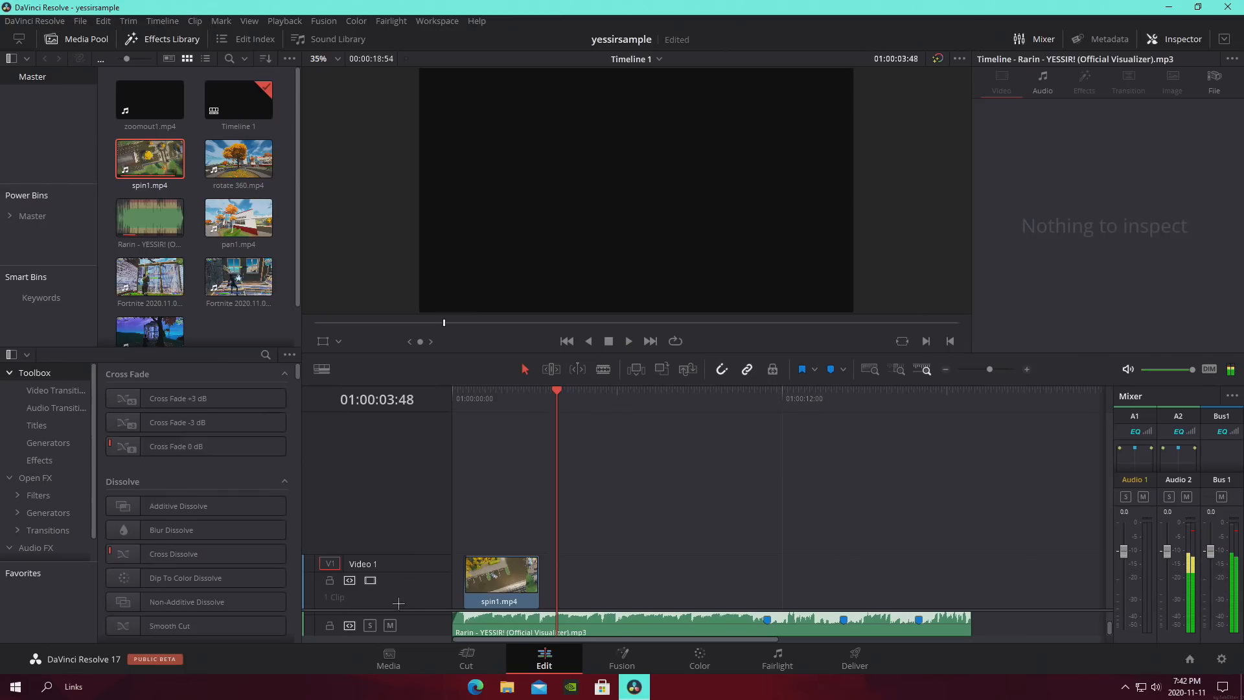
drag(398, 608, 419, 501)
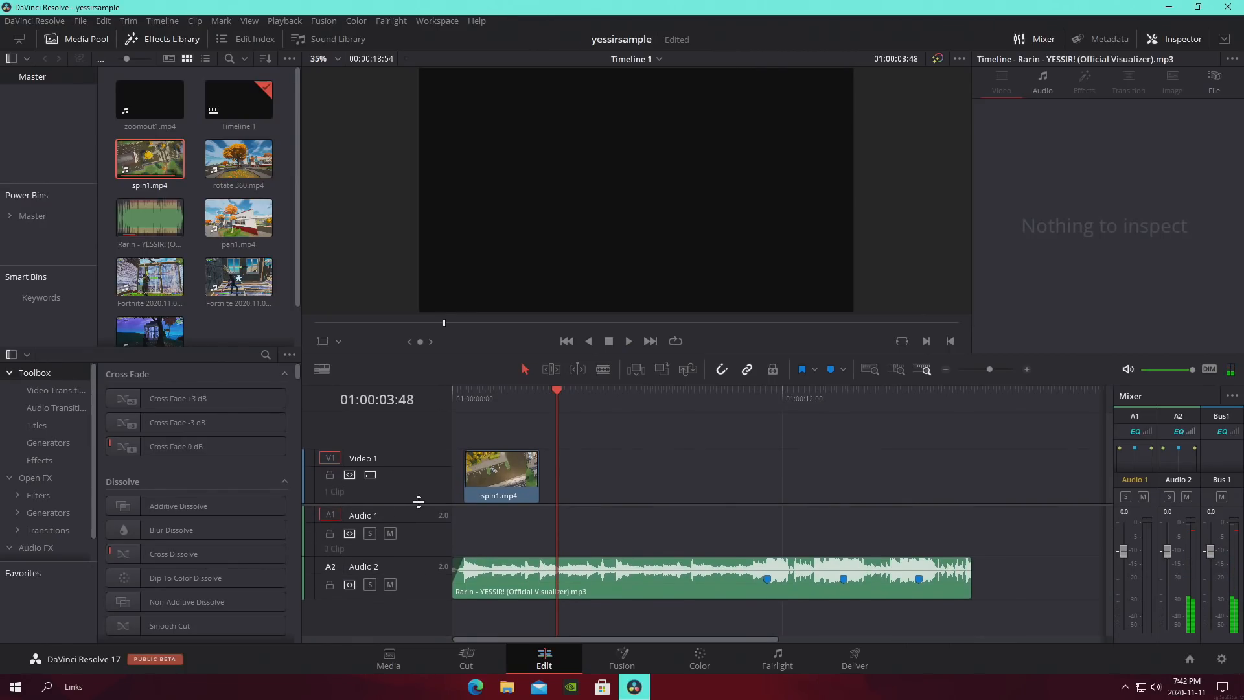
click(539, 405)
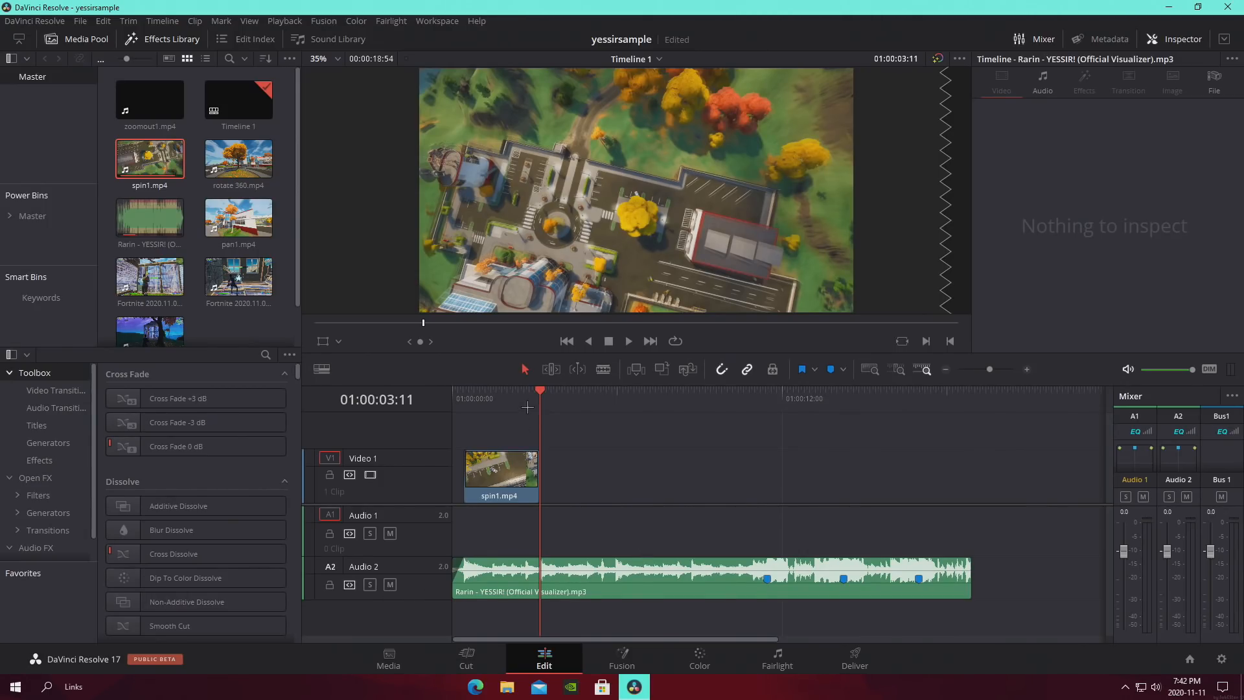
Add pan1.mp4 without its audio after spin1.mp4 on Video 1 and speed it up to about spin1.mp4's length
key(space)
key(space)
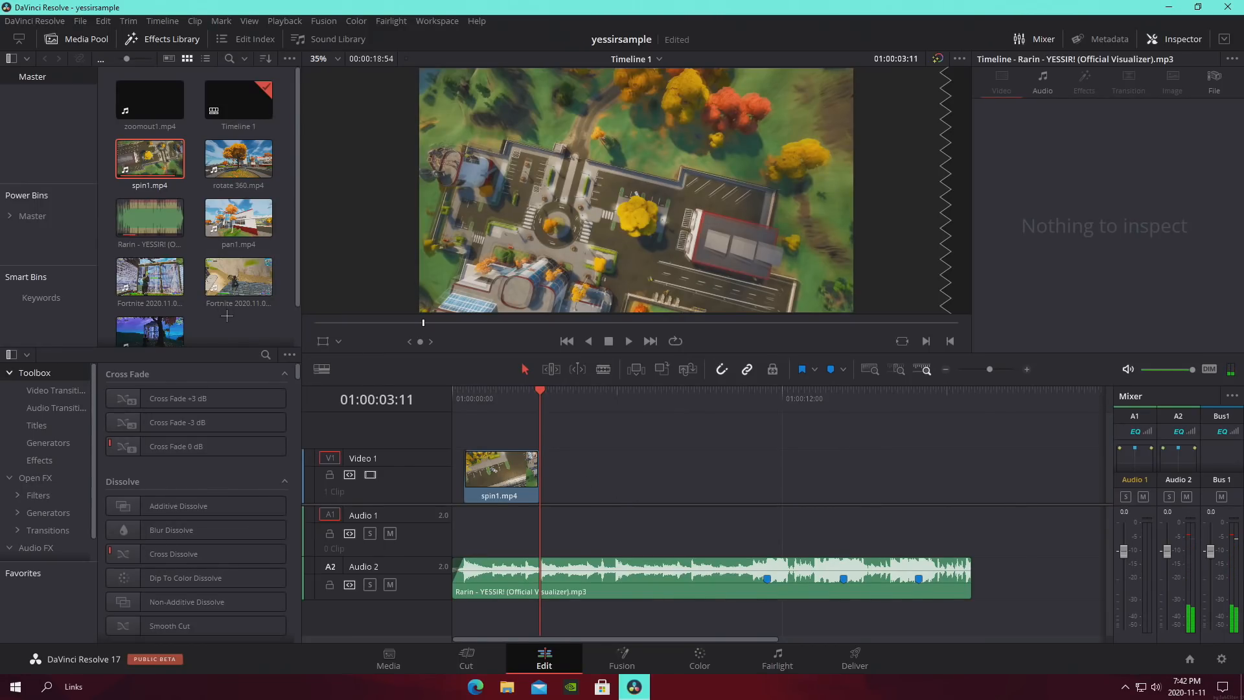
drag(238, 218, 544, 473)
key(space)
alt+click(674, 531)
key(BackSpace)
right_click(643, 473)
drag(716, 451, 617, 452)
key(space)
Add rotate 360.mp4 without its audio after pan1.mp4 on Video 1 and speed it up to about pan1.mp4's length
drag(238, 158, 660, 473)
alt+click(777, 538)
key(BackSpace)
drag(842, 476, 798, 476)
right_click(802, 458)
click(855, 280)
drag(927, 438, 688, 438)
Play the cut from pan1.mp4 into rotate 360.mp4 with the song
drag(615, 396, 690, 397)
key(space)
click(622, 436)
click(652, 397)
key(space)
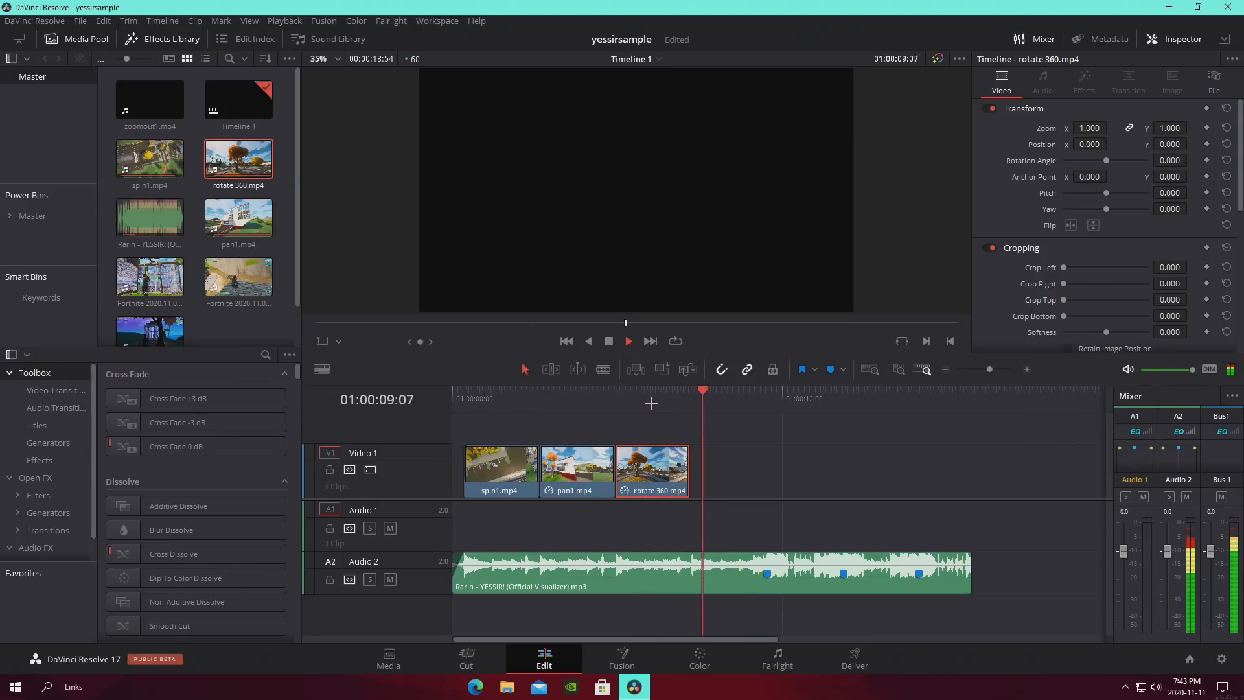
Add zoomout1.mp4 without its audio after rotate 360.mp4 on Video 1 and speed it up to about 1.6 seconds
click(689, 398)
drag(150, 100, 693, 473)
drag(692, 473, 730, 473)
drag(853, 472, 815, 472)
key(ctrl+r)
alt+click(812, 521)
key(BackSpace)
drag(862, 437, 729, 447)
Play zoomout1.mp4 with the song from the end of rotate 360.mp4
click(629, 341)
click(692, 400)
key(space)
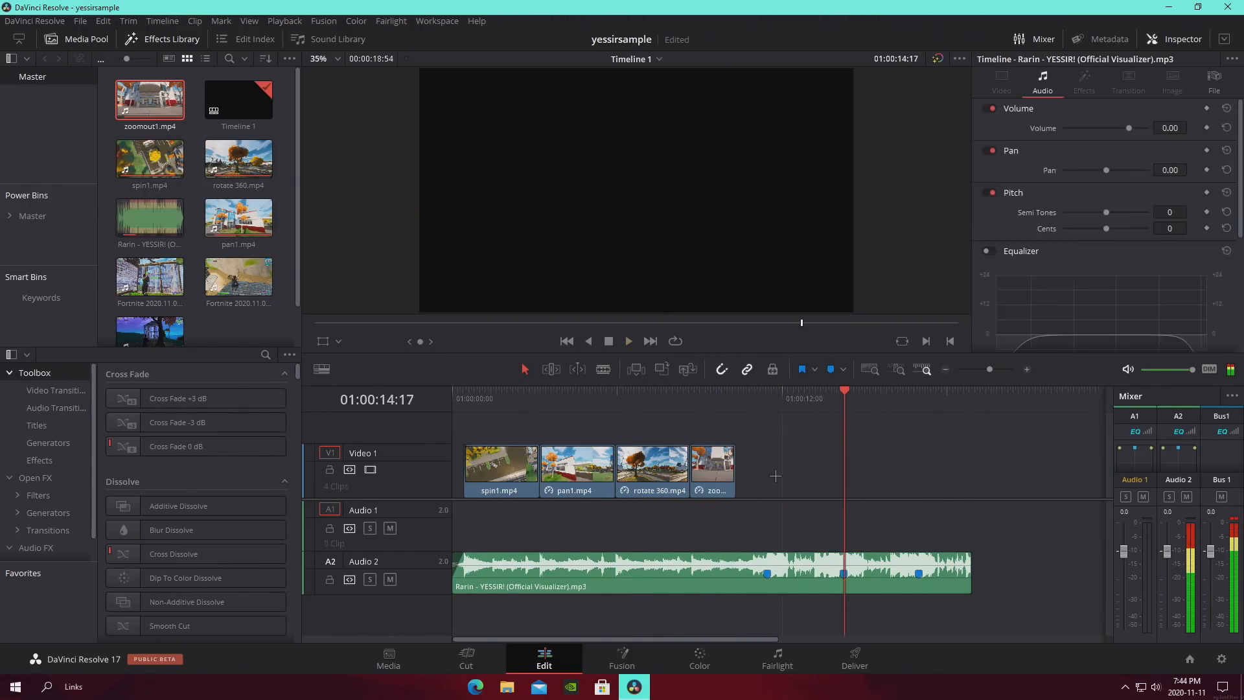
Place a Fusion Composition on a new video track above spin1.mp4 from 01:00:00:26 and trim it to spin1.mp4's length
click(39, 460)
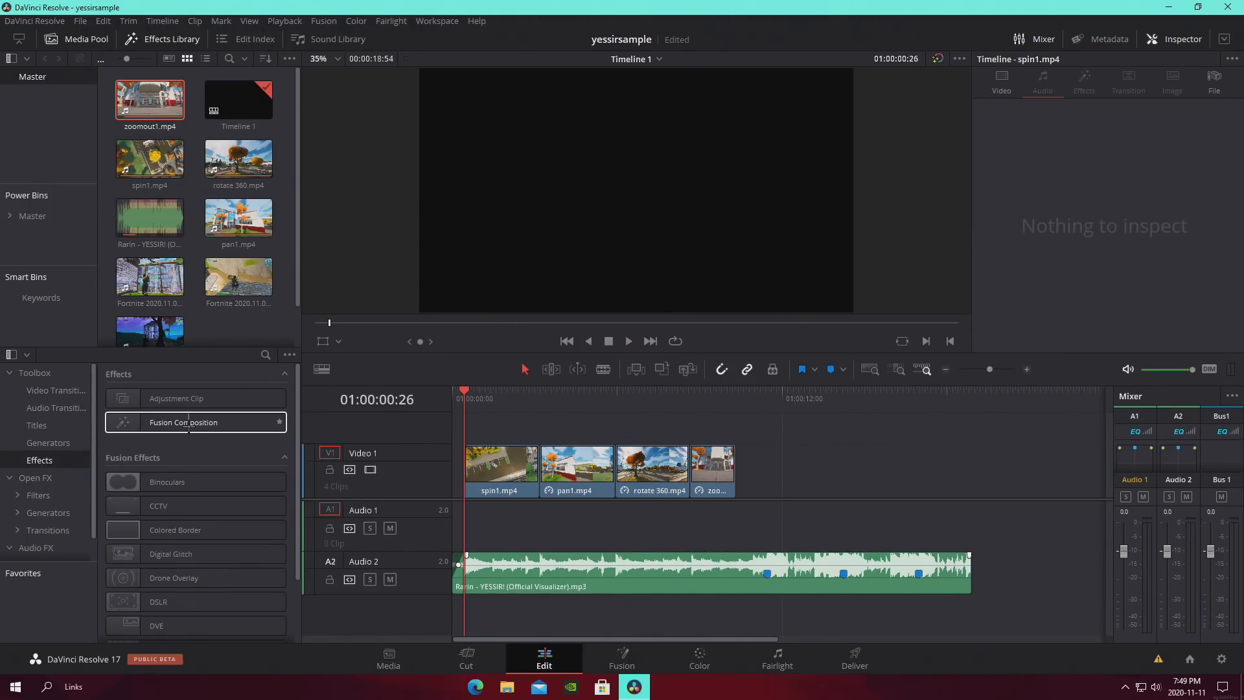
click(187, 428)
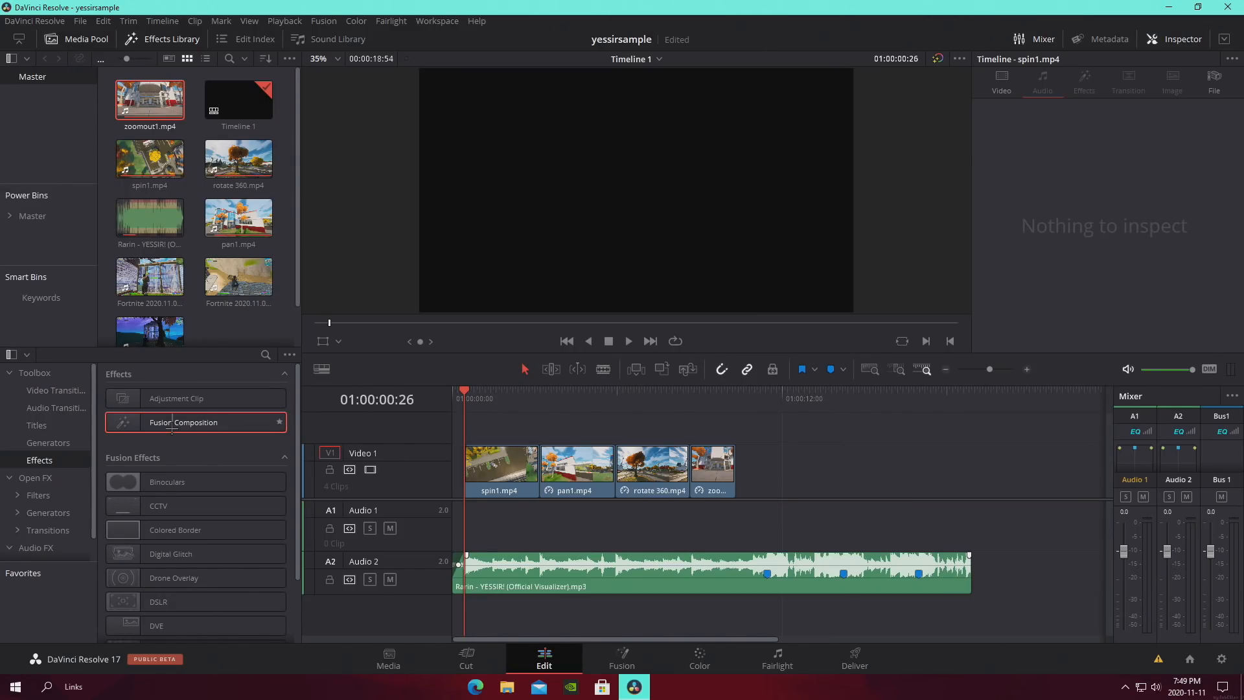
mouse_move(481, 397)
mouse_down()
mouse_move(499, 396)
mouse_move(464, 396)
mouse_up()
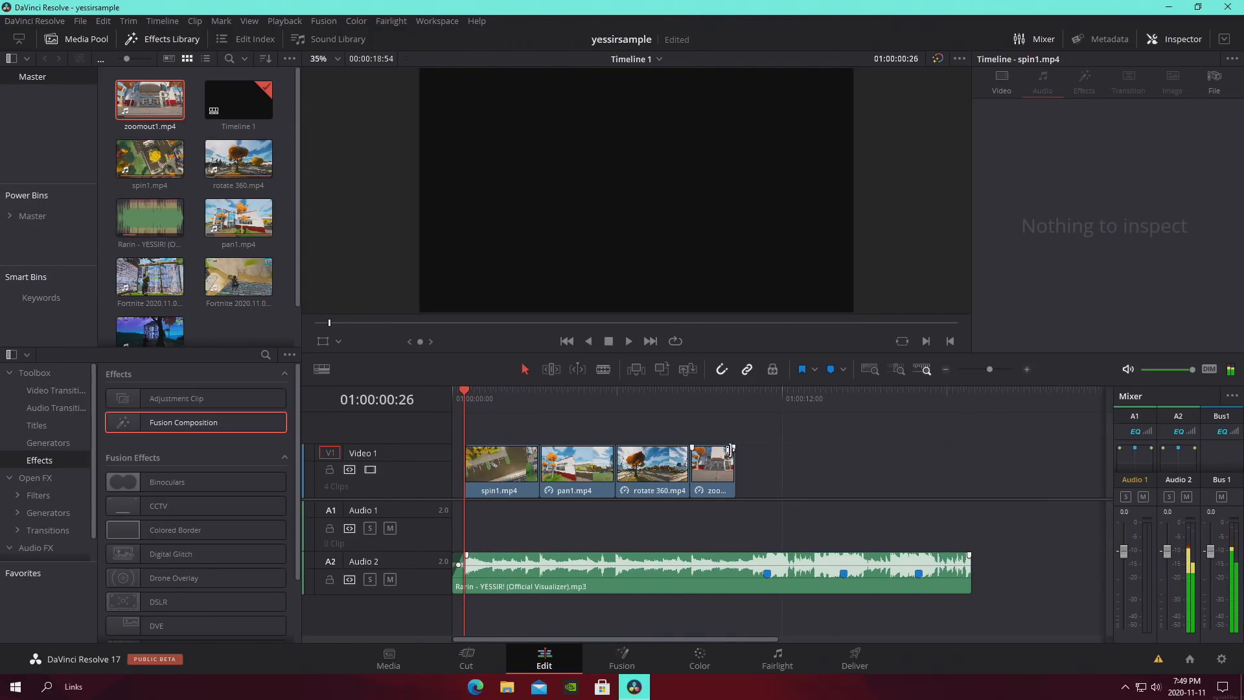
drag(188, 424, 463, 433)
drag(599, 421, 539, 428)
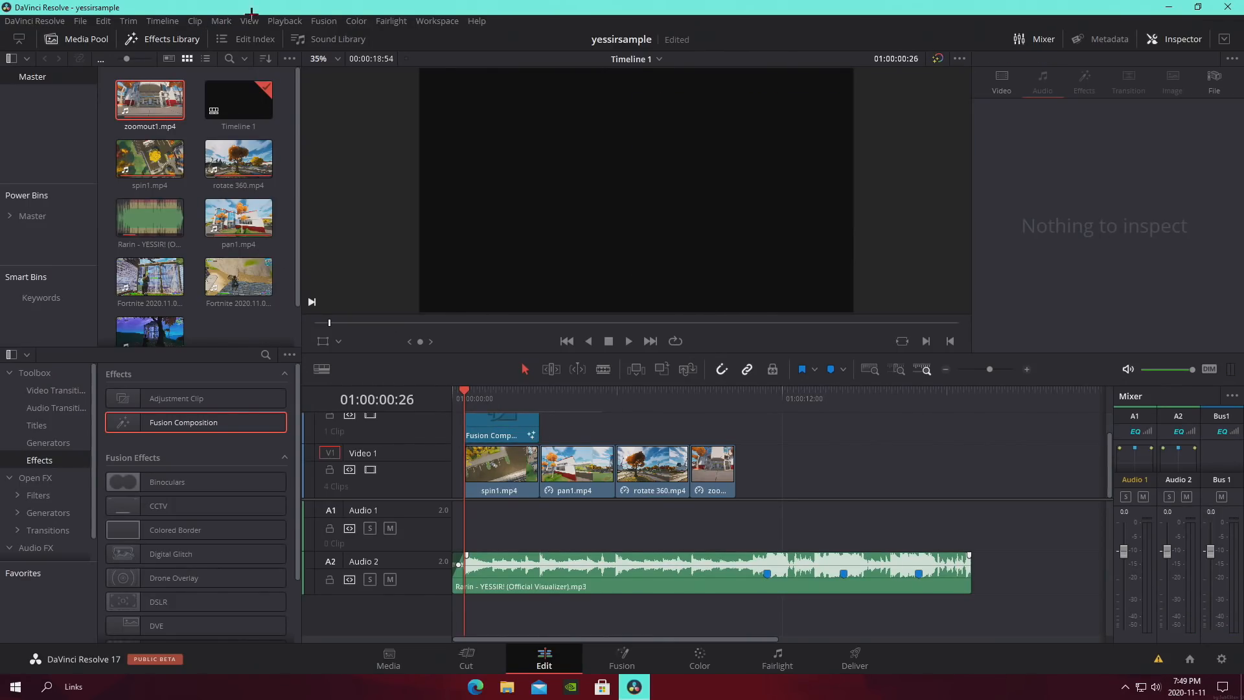
Set the timeline proxy mode to Quarter Resolution and play the start of the Fusion Composition
click(284, 21)
mouse_move(328, 67)
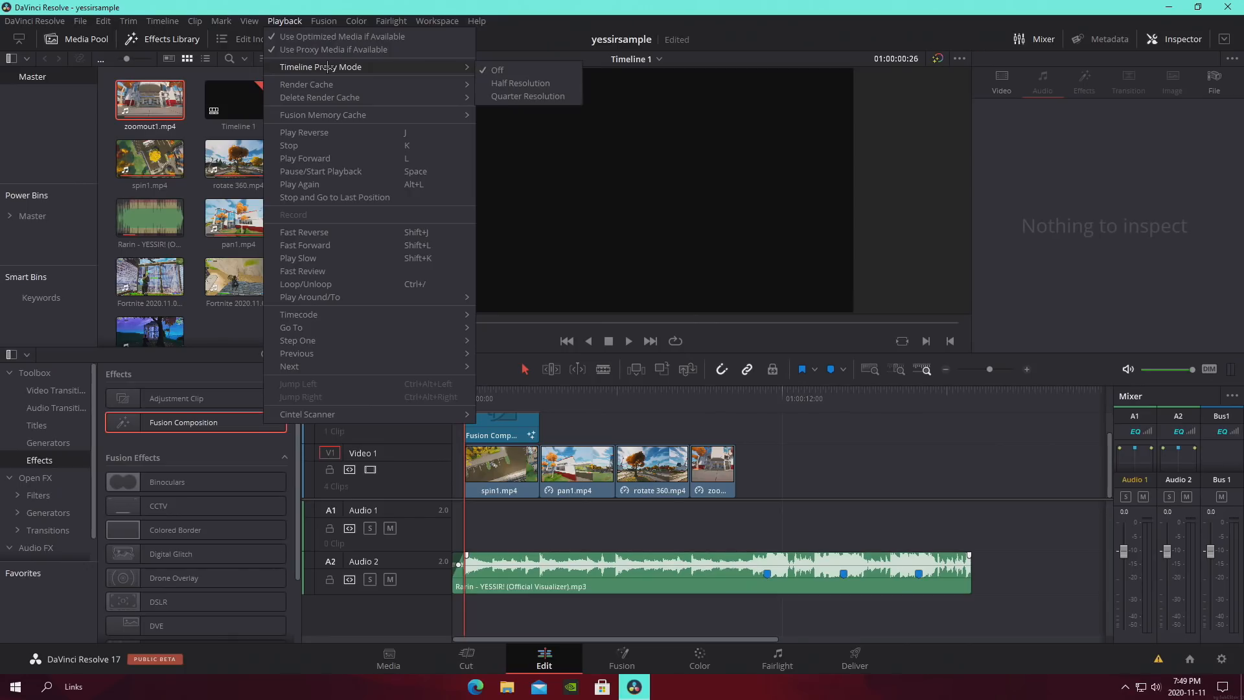
click(517, 96)
click(477, 429)
key(space)
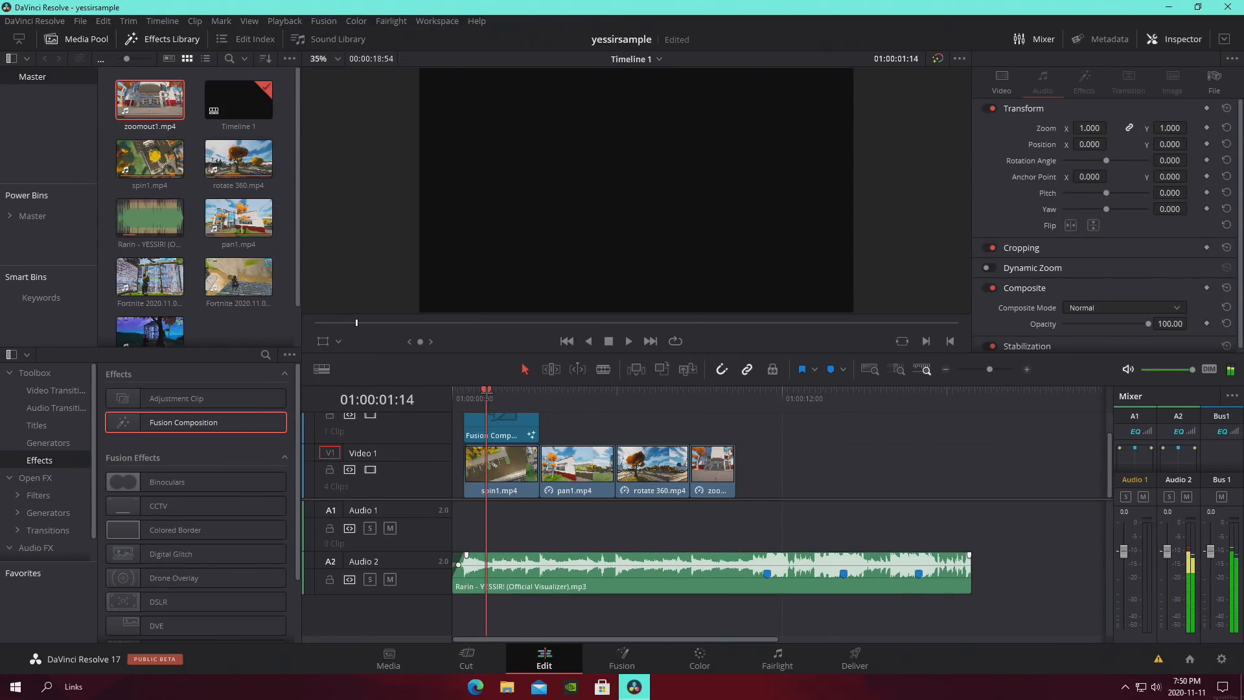
On the Fusion page, add nnumbytextcool arial.setting from the Montage Music Settings folder to the node graph and connect Merge1 to MediaOut1
scroll(532, 452, up, 1)
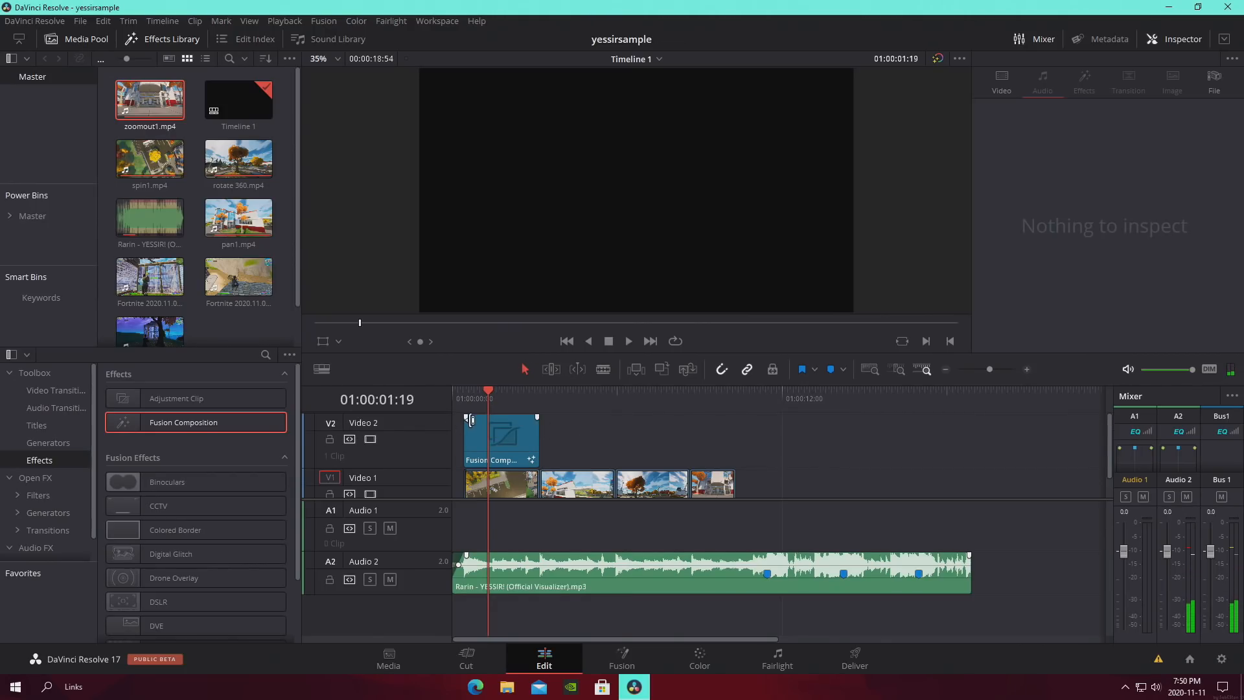
click(620, 660)
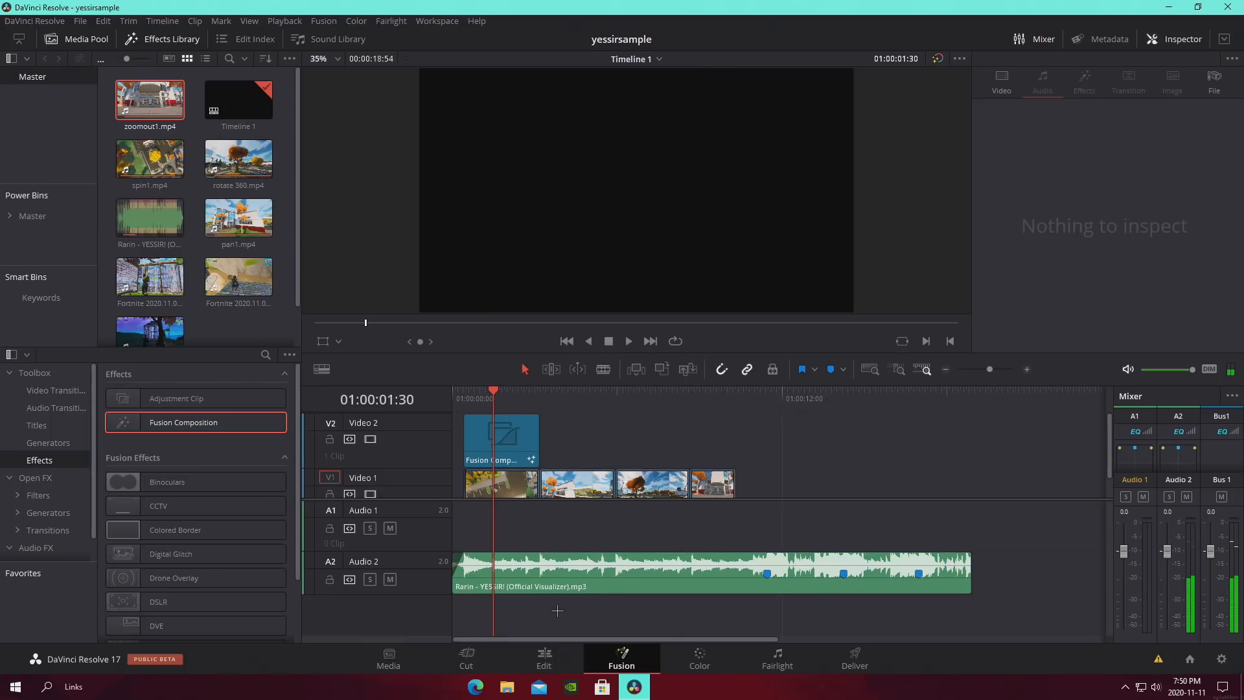
click(507, 686)
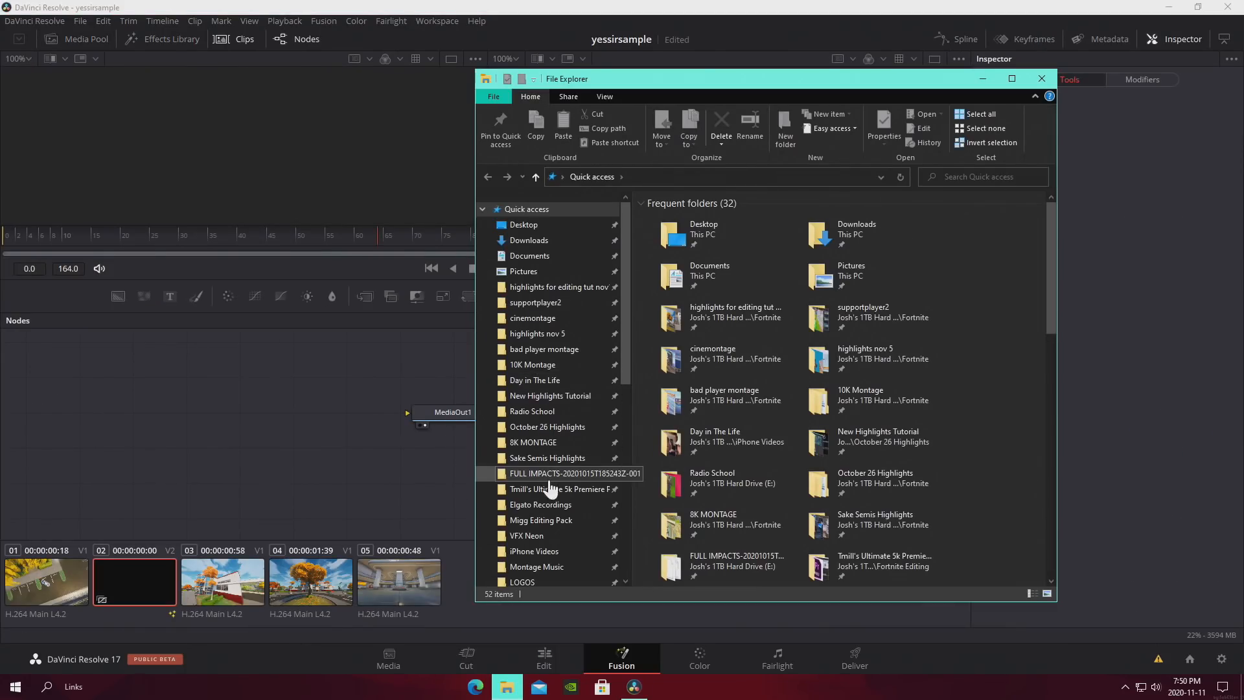
click(548, 568)
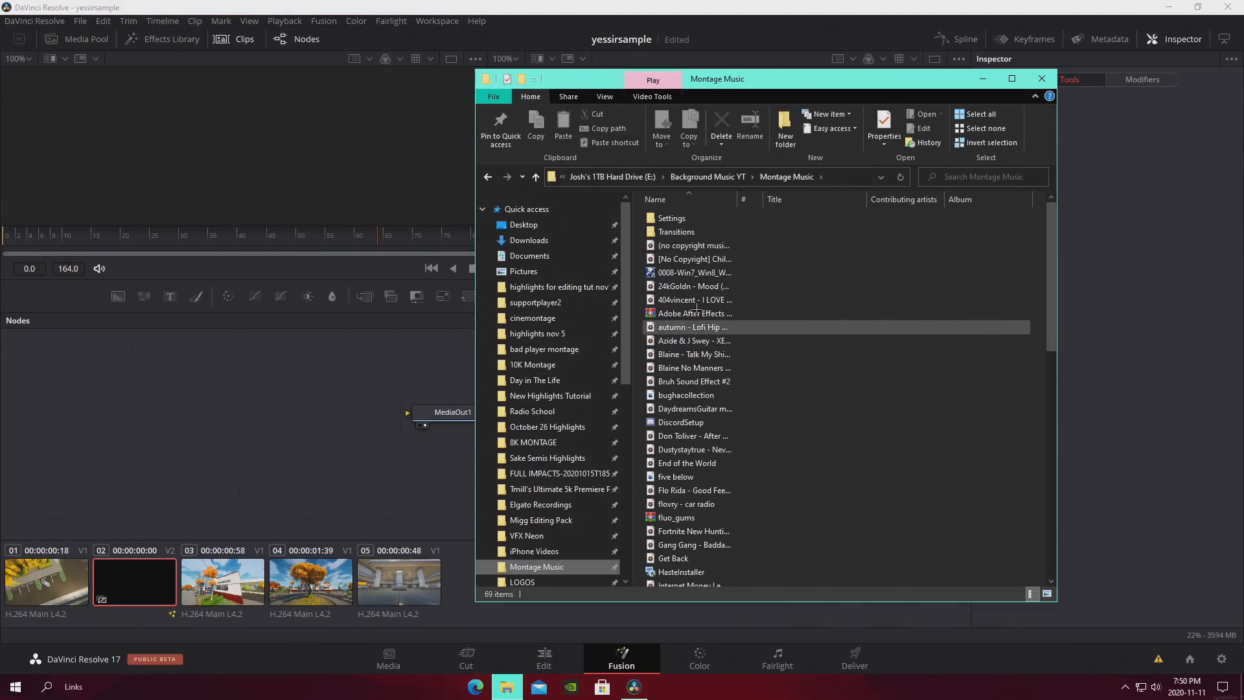
double_click(671, 219)
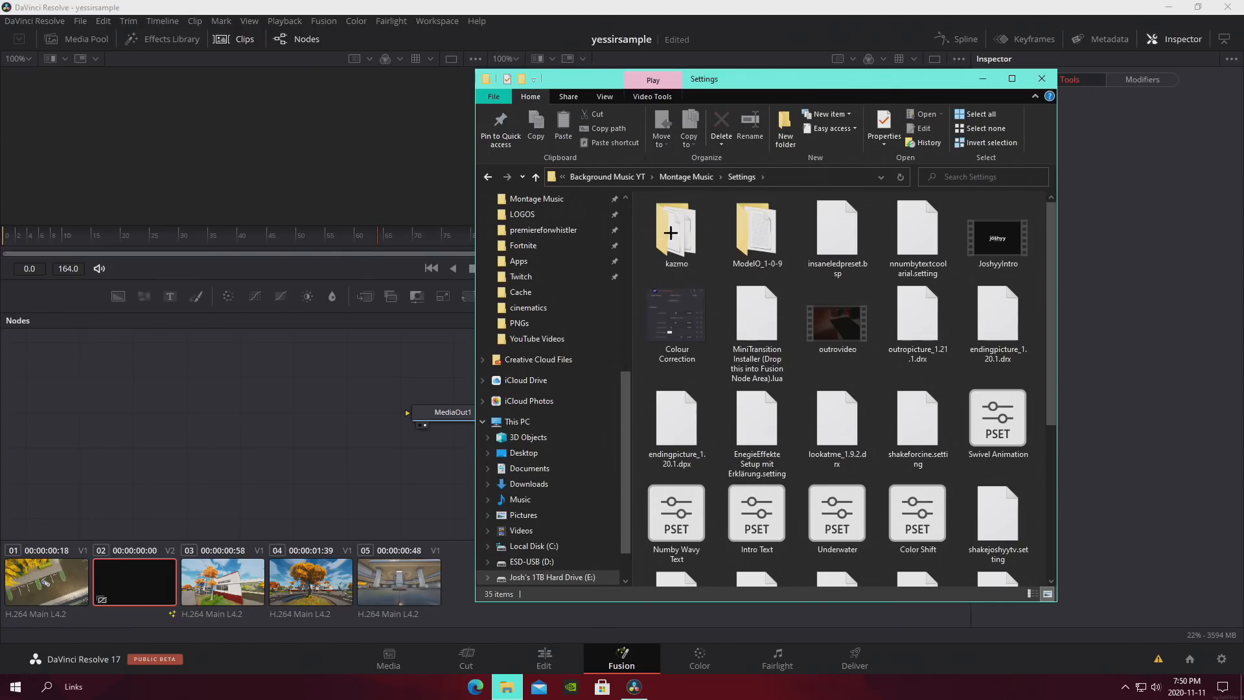
drag(900, 252, 375, 393)
drag(402, 394, 457, 507)
drag(376, 505, 413, 507)
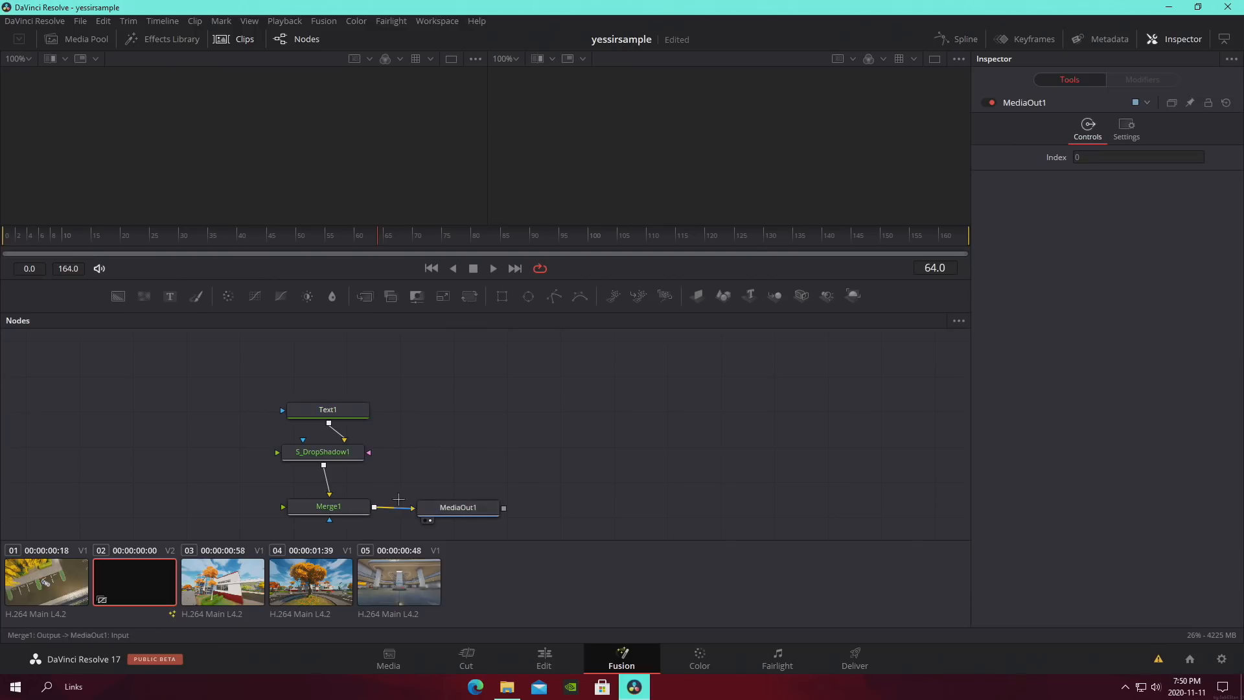
Try shifting the S_DropShadow1 shadow upward above the text in the viewer, and undo the shift
click(342, 452)
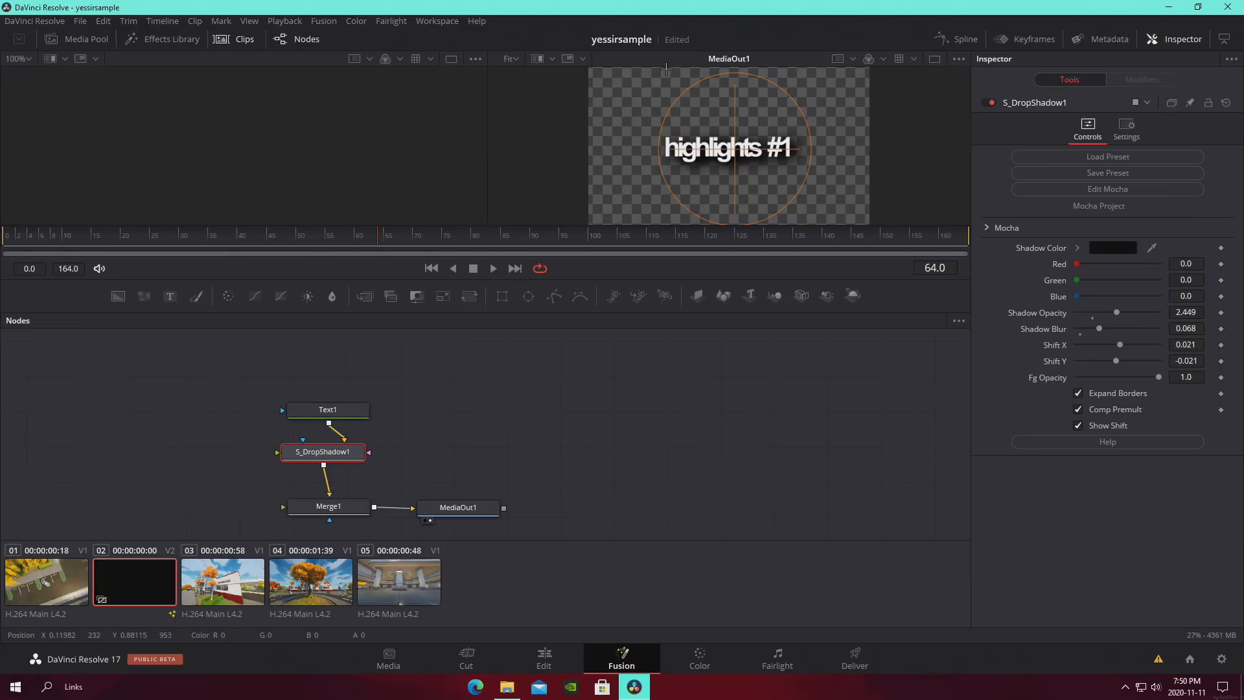
drag(730, 153, 728, 126)
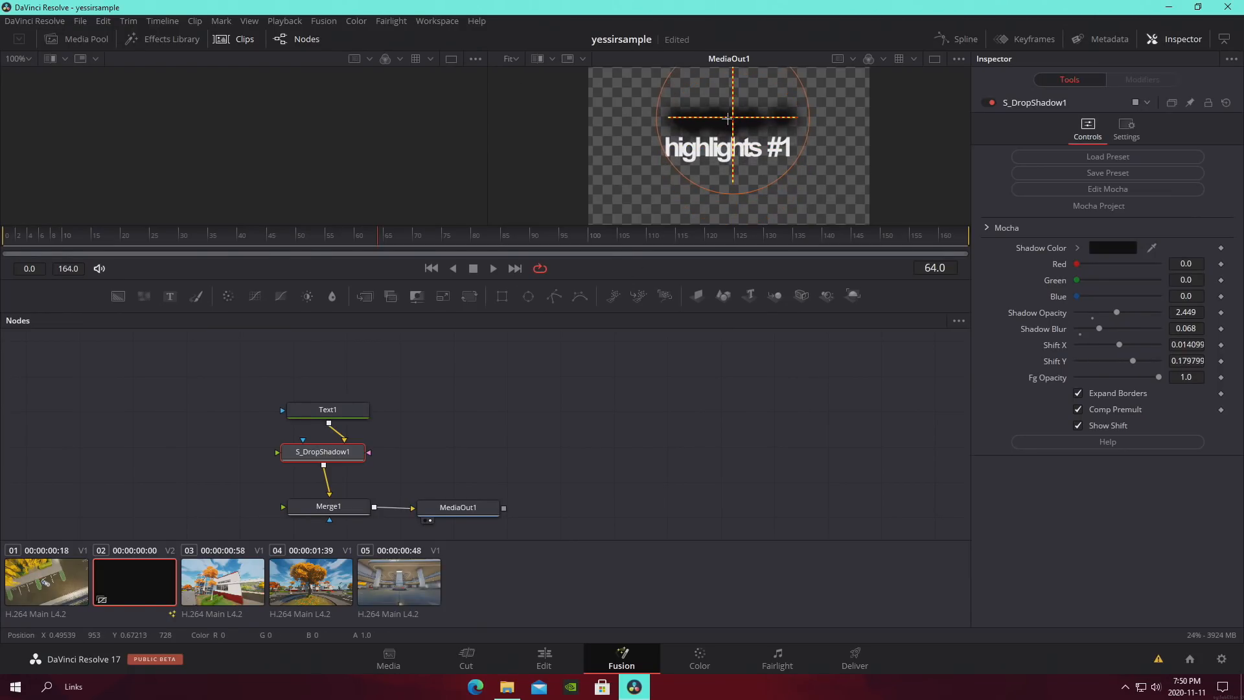
key(ctrl+z)
Replace the title in the Text1 node with "what you'll learn:"
click(346, 412)
click(347, 411)
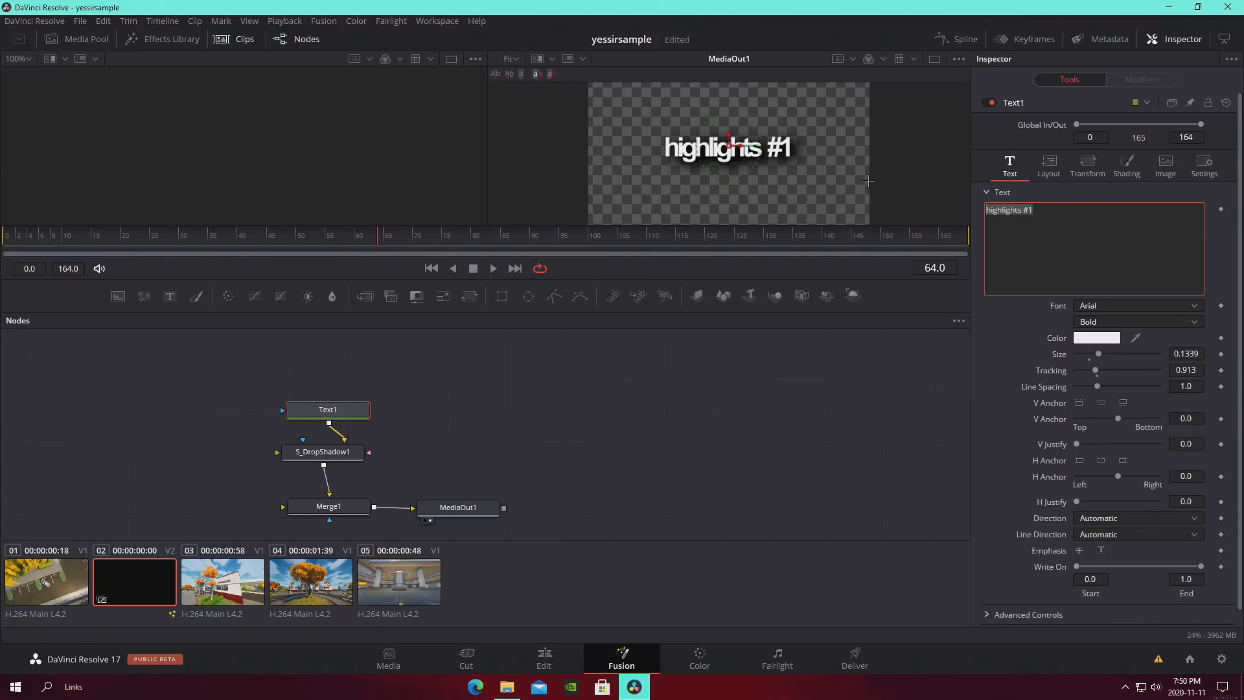
text(highlights)
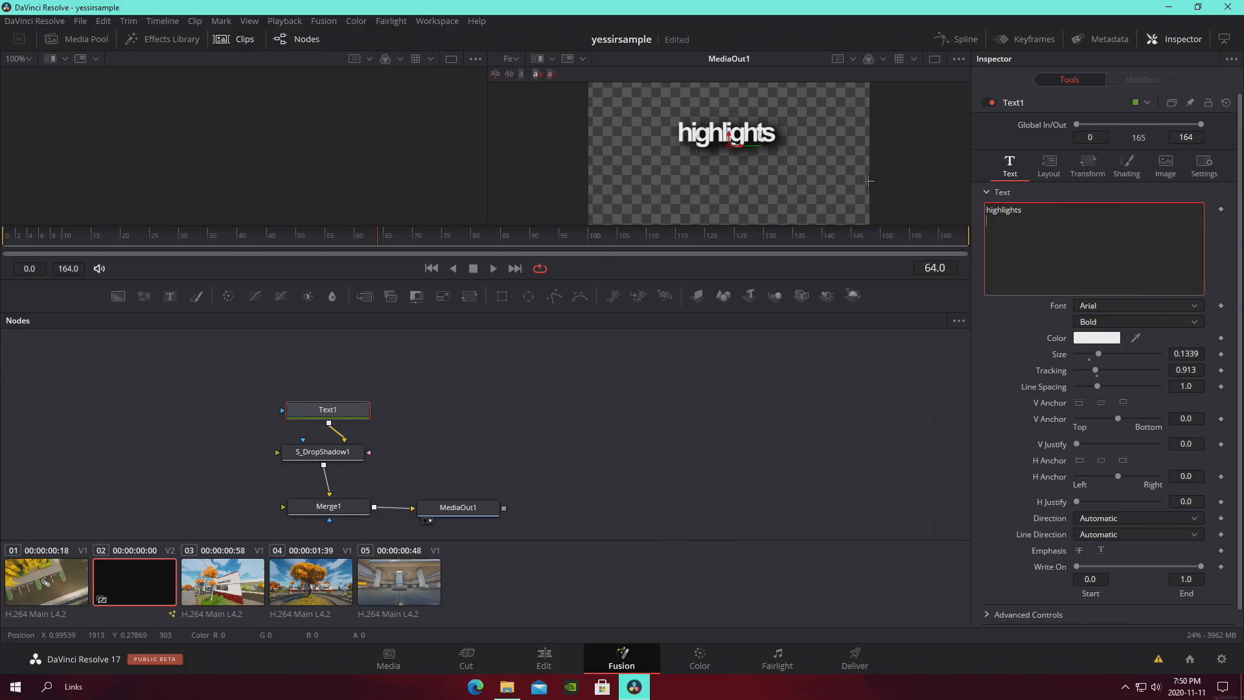
key(BackSpace)
text(#9)
key(BackSpace)
key(BackSpace)
key(BackSpace)
key(BackSpace)
key(BackSpace)
key(BackSpace)
key(BackSpace)
key(BackSpace)
key(BackSpace)
key(BackSpace)
key(BackSpace)
key(BackSpace)
key(BackSpace)
text(what you'll lear)
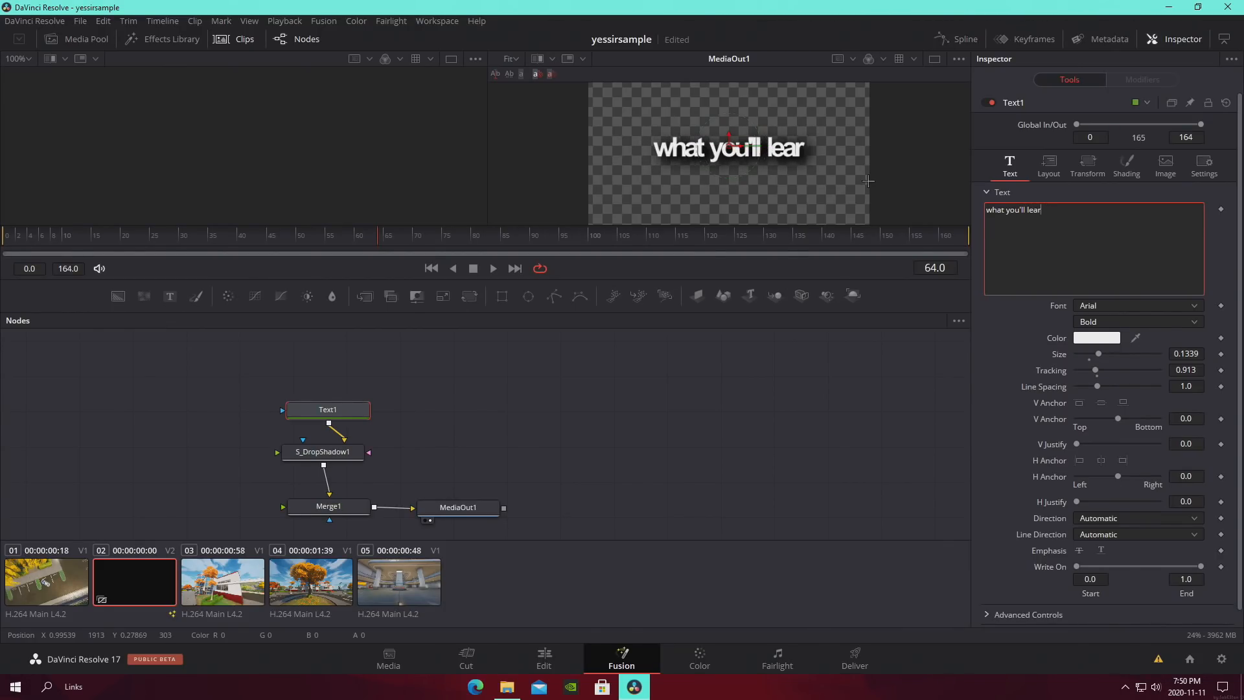
text(n:)
click(750, 547)
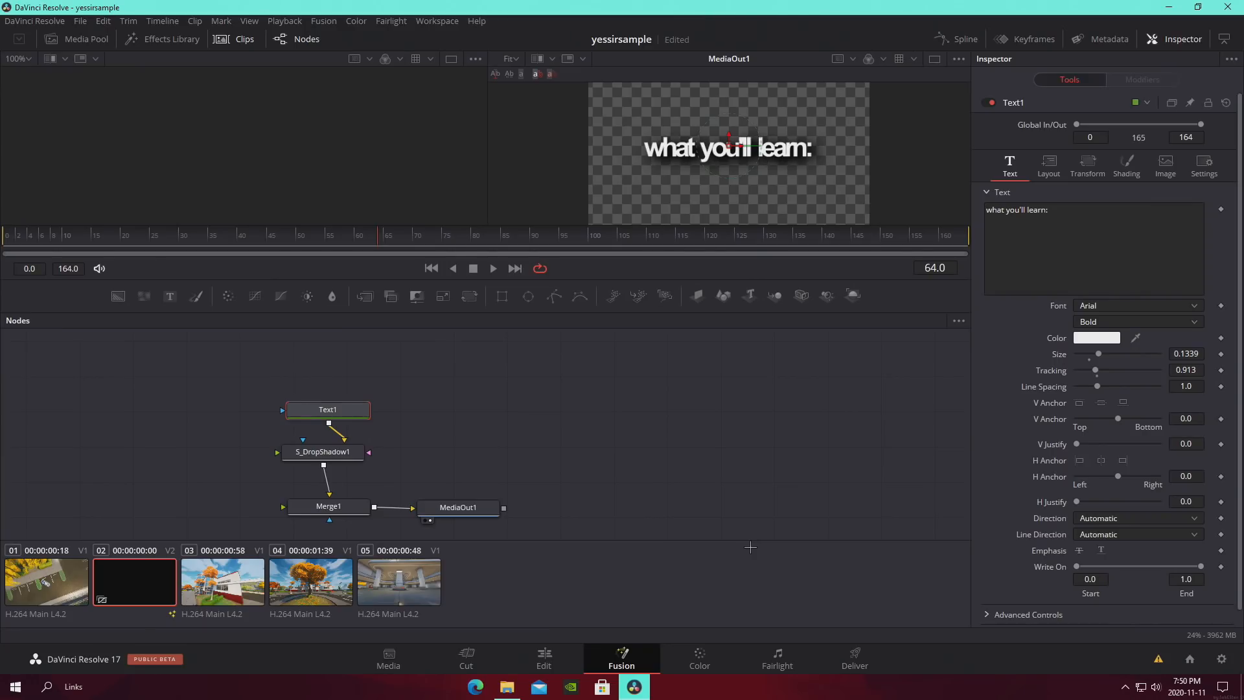
click(449, 445)
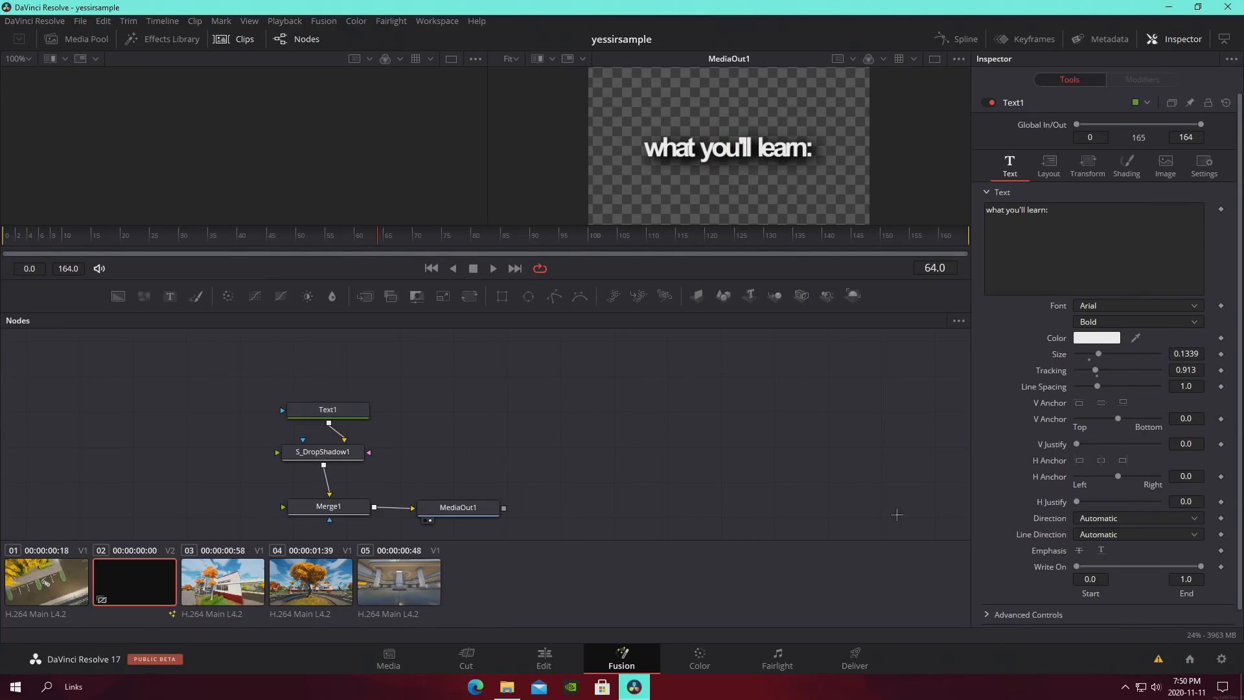
Keyframe the Write On end of Text1 at 0.0 on frame 0 and at 1.0 on frame 20
drag(279, 228, 5, 246)
drag(1200, 566, 1082, 568)
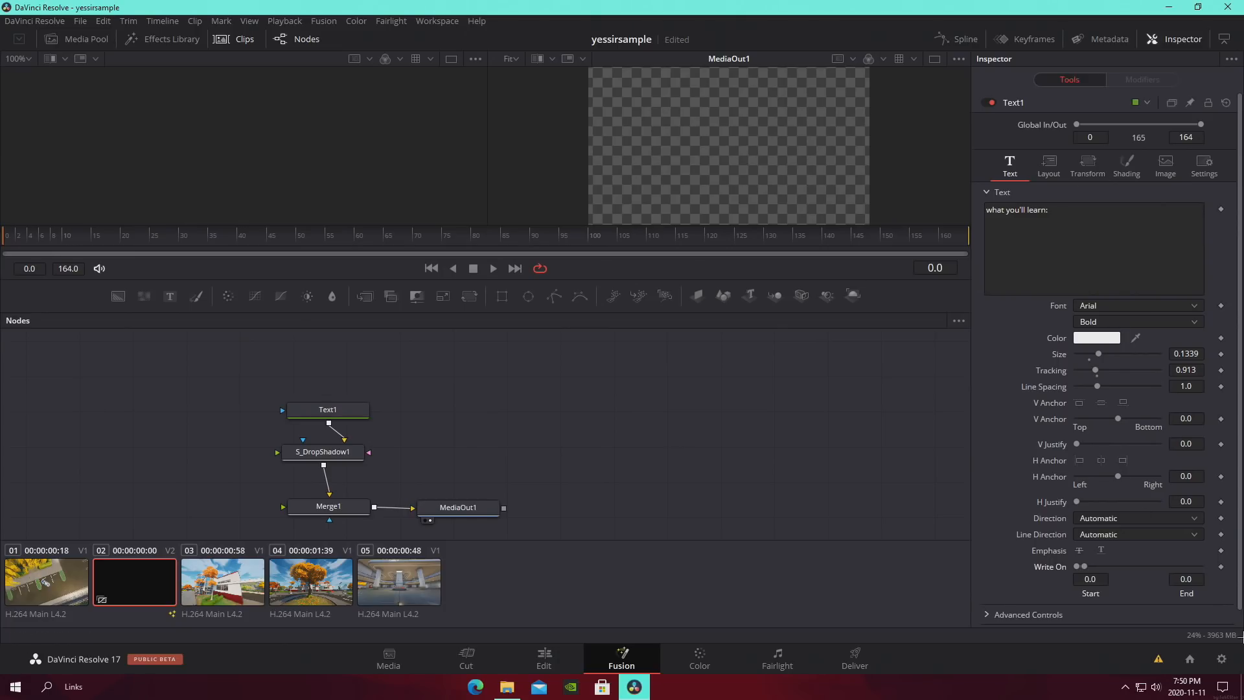
click(1221, 566)
drag(1191, 566, 1076, 566)
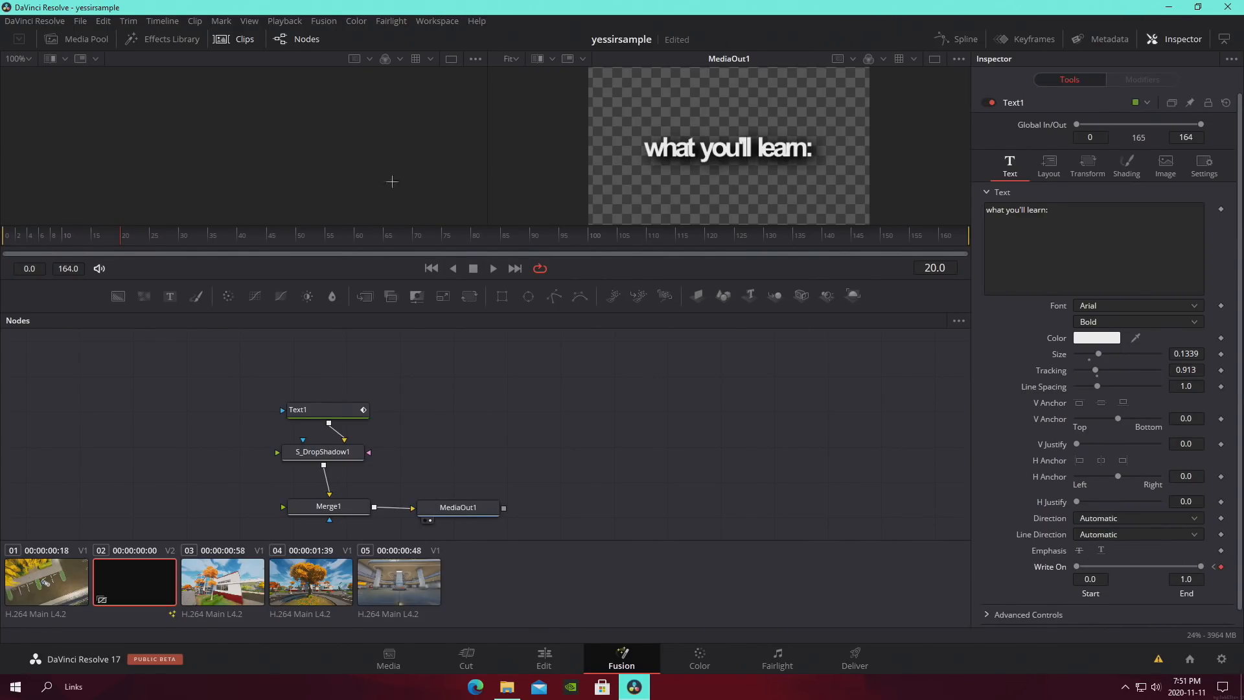
Keyframe Text1's Write On with start and end at 1.0 on frame 164, and start 0.0, end 1.0 on frame 144
drag(48, 238, 195, 242)
drag(304, 245, 971, 249)
key(Left)
drag(1155, 578, 1224, 584)
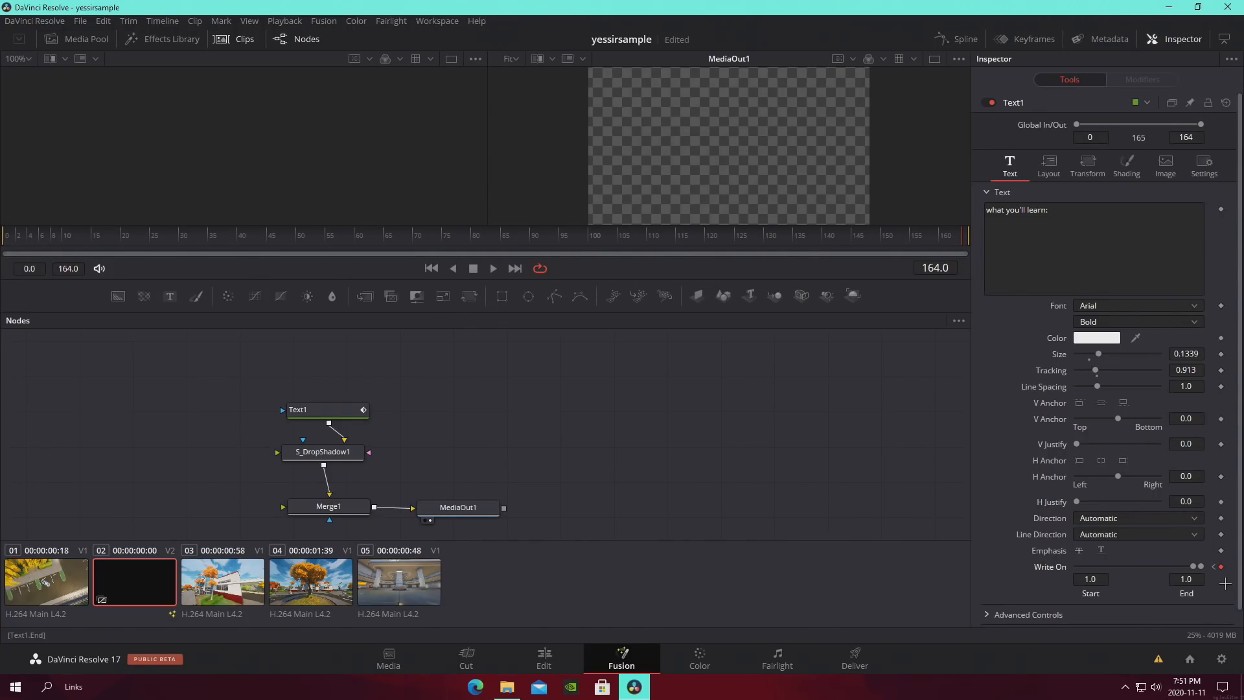
key(Left)
drag(1178, 566, 1076, 566)
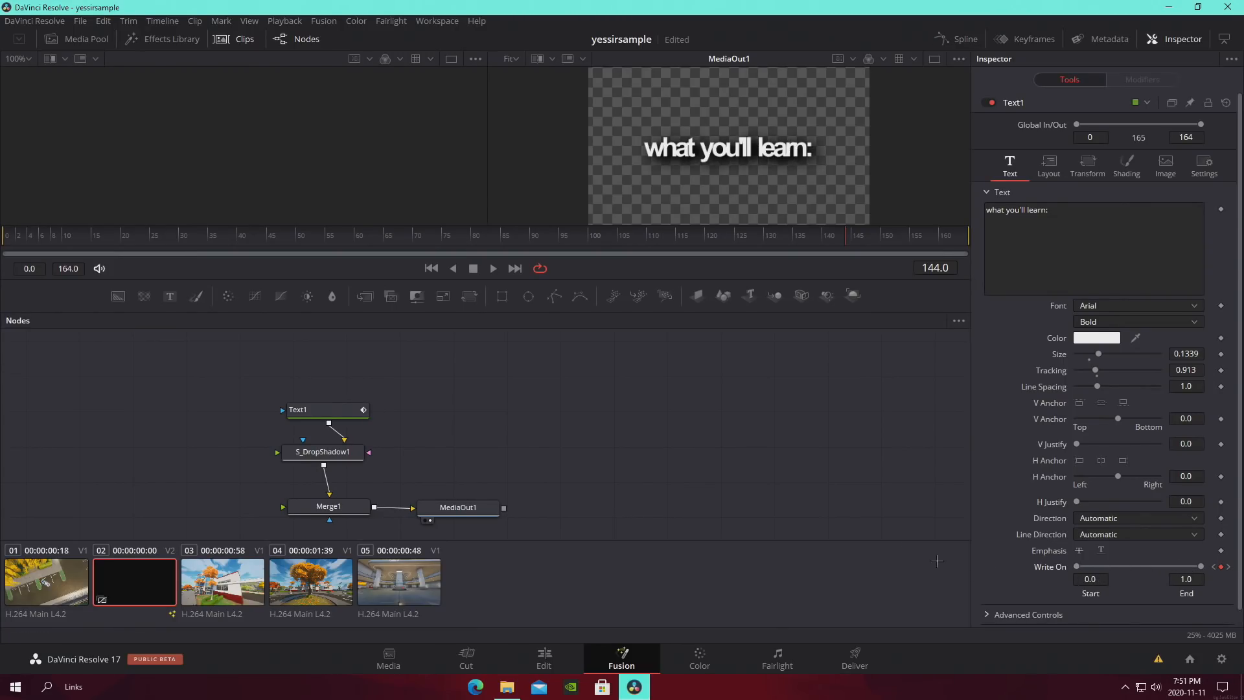
Scrub through and play the write-on text animation in the Fusion viewer
click(741, 239)
drag(741, 240, 751, 230)
drag(839, 231, 535, 231)
key(space)
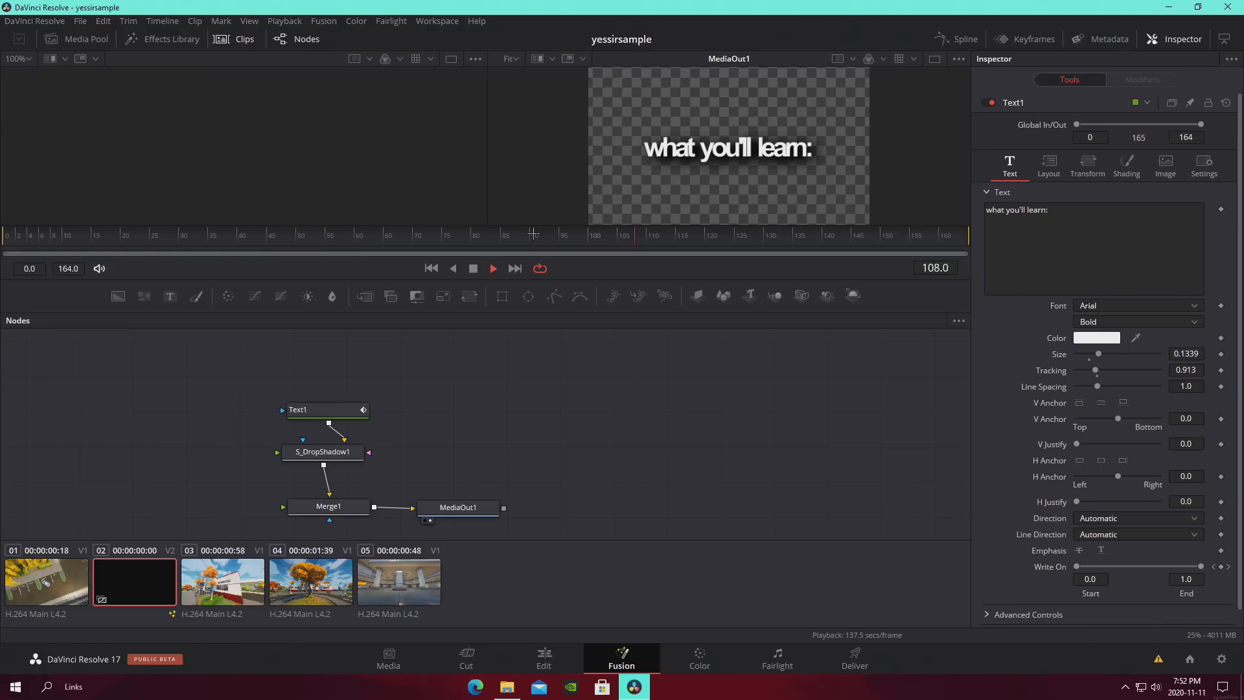
key(space)
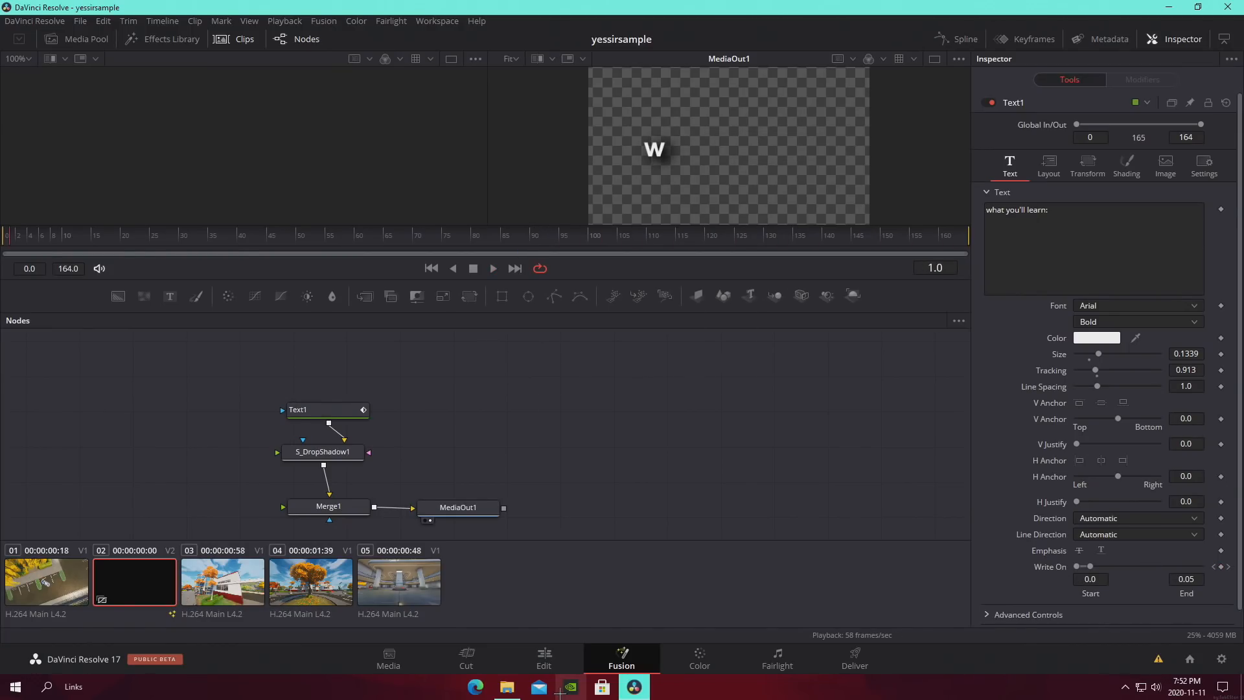
Return to the Edit page and play the titled spin1.mp4 clip with the song from 01:00:00:26
click(544, 659)
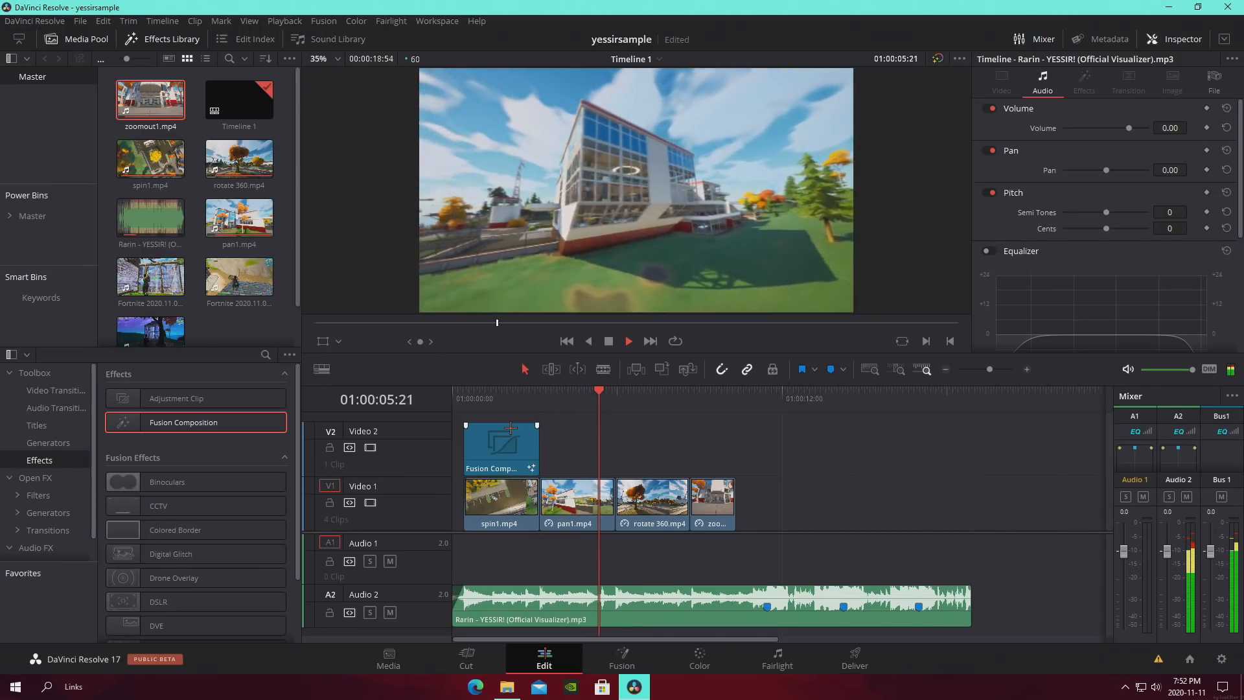
drag(488, 392, 464, 394)
key(space)
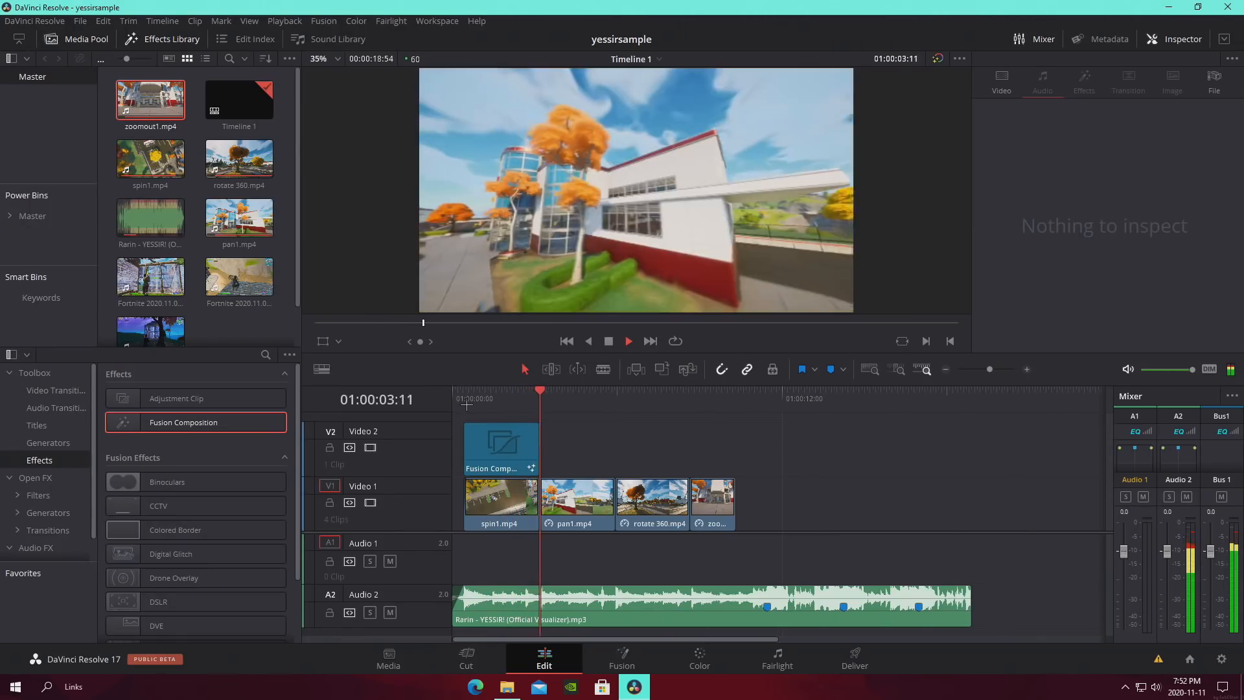
key(space)
Park the playhead at 01:00:01:02 and set the Fusion Composition's zoom to 0.850
click(465, 395)
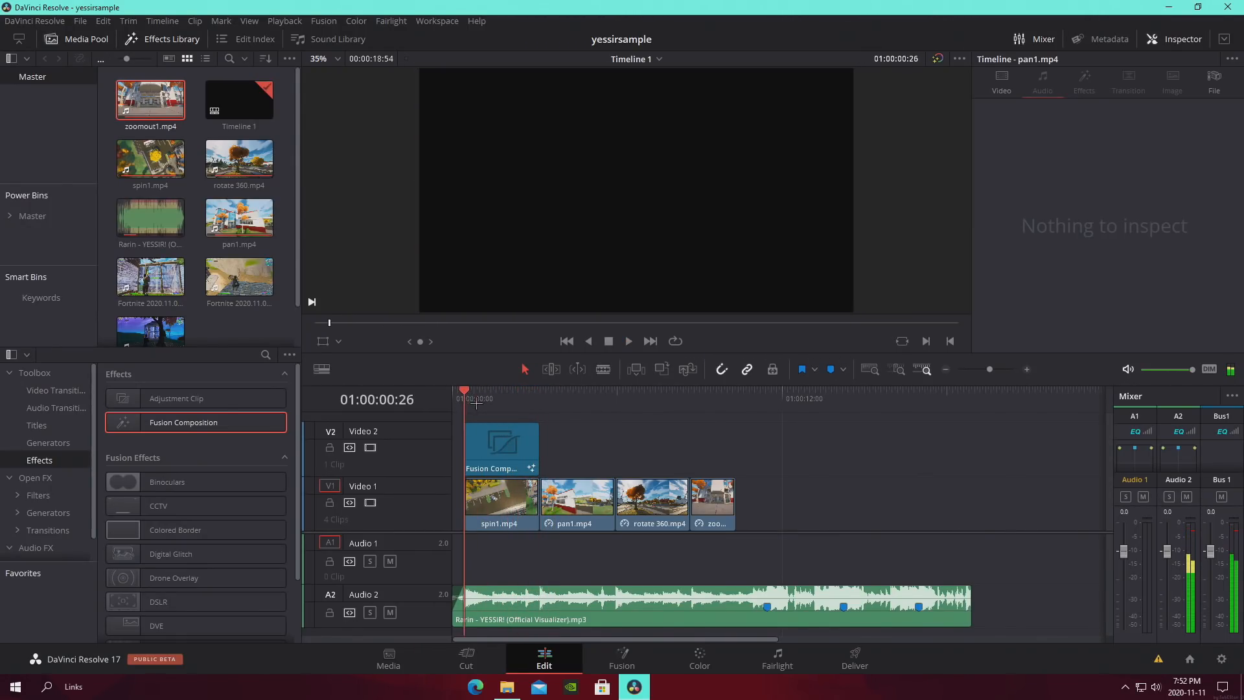
click(480, 398)
click(503, 451)
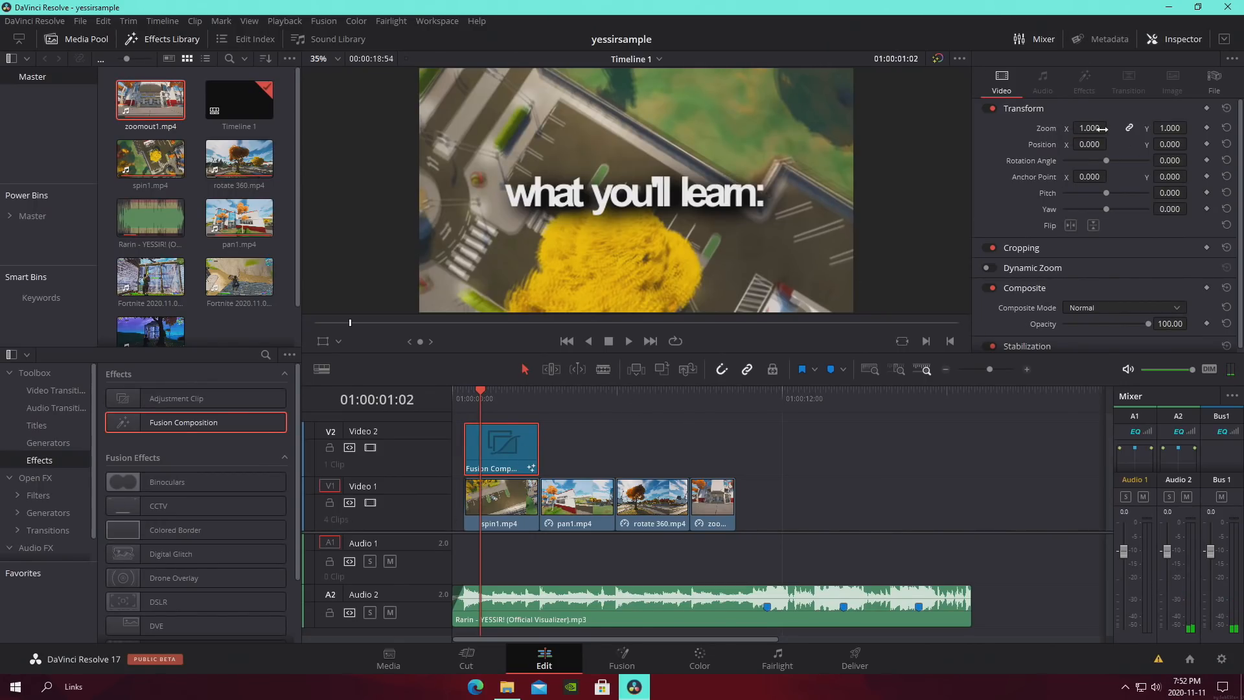
drag(1101, 128, 1082, 128)
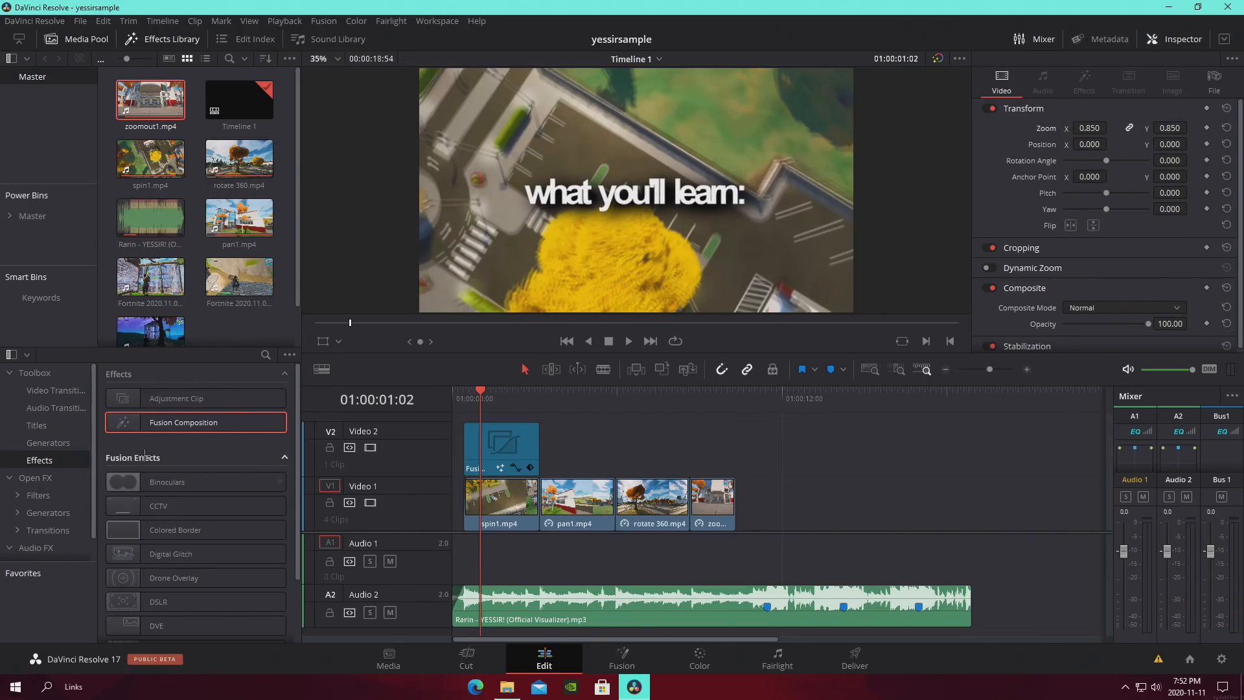
Search the effects for "warp", apply S_WarpWaves to the Fusion Composition on Video 2 and open its effect settings
click(35, 477)
click(265, 355)
text(warop)
key(BackSpace)
text(p)
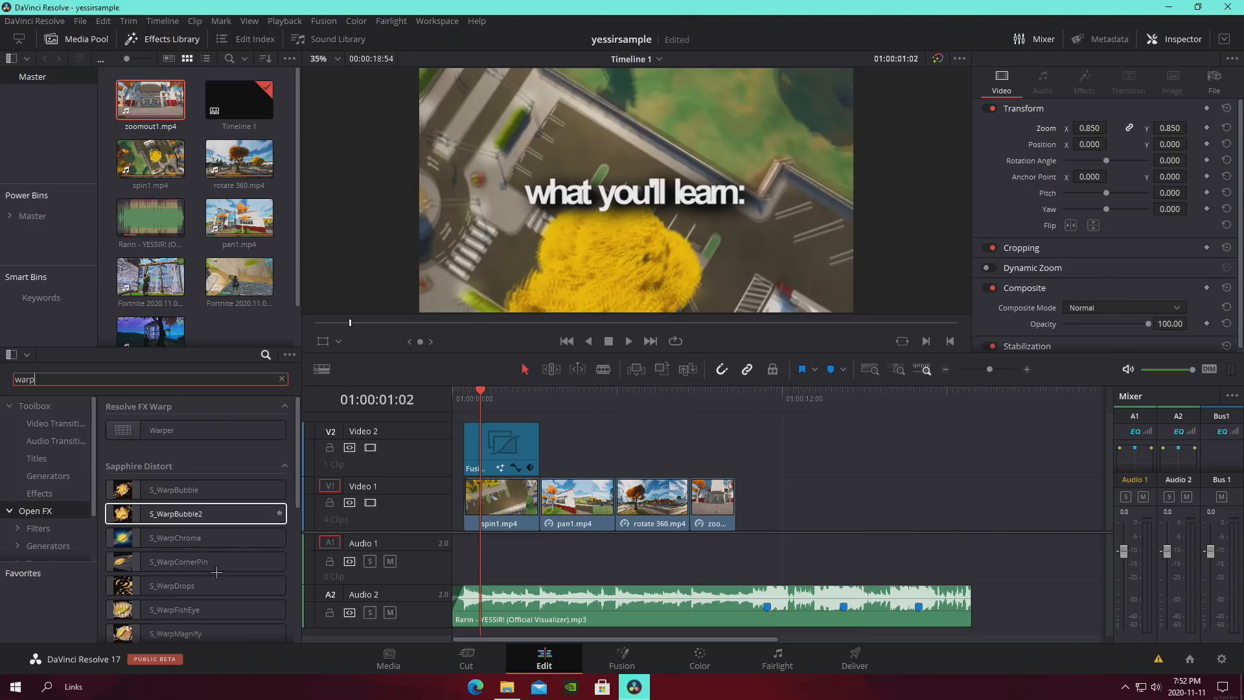
scroll(179, 535, down, 7)
drag(180, 534, 499, 444)
click(504, 429)
click(1083, 81)
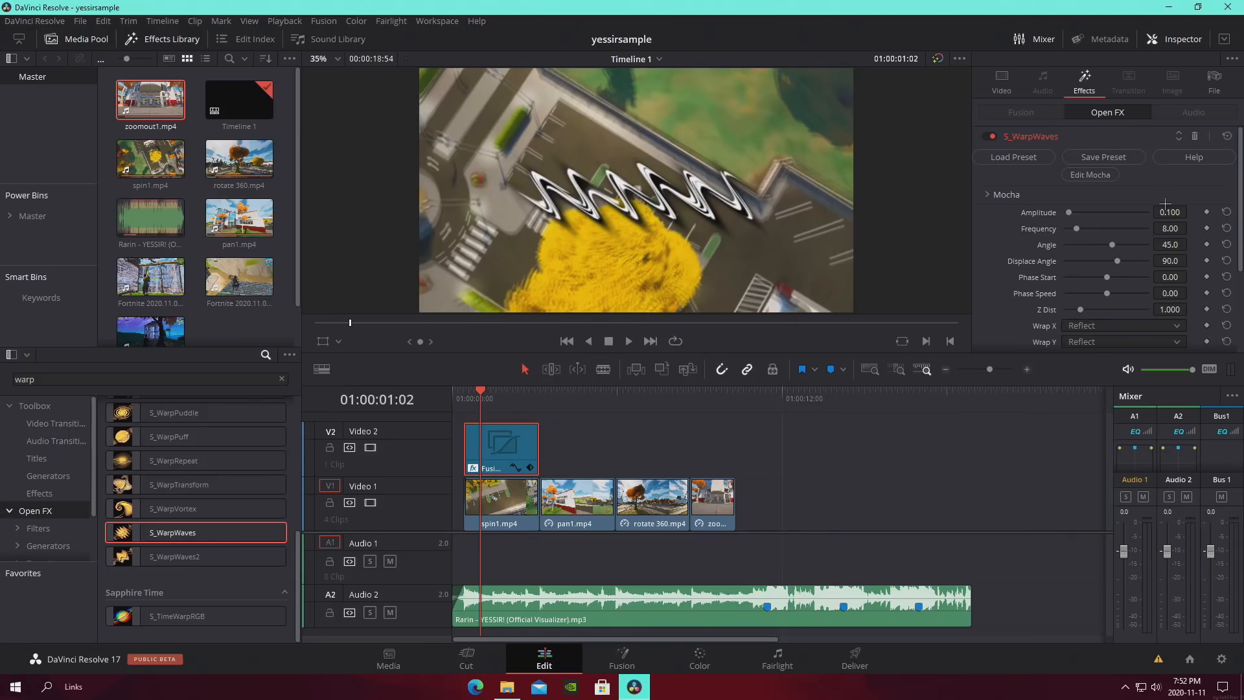
Set the S_WarpWaves amplitude to 0.010, frequency to 0.75, displace angle to -120.0 and phase speed to 2.07
double_click(1169, 212)
key(Return)
double_click(1183, 230)
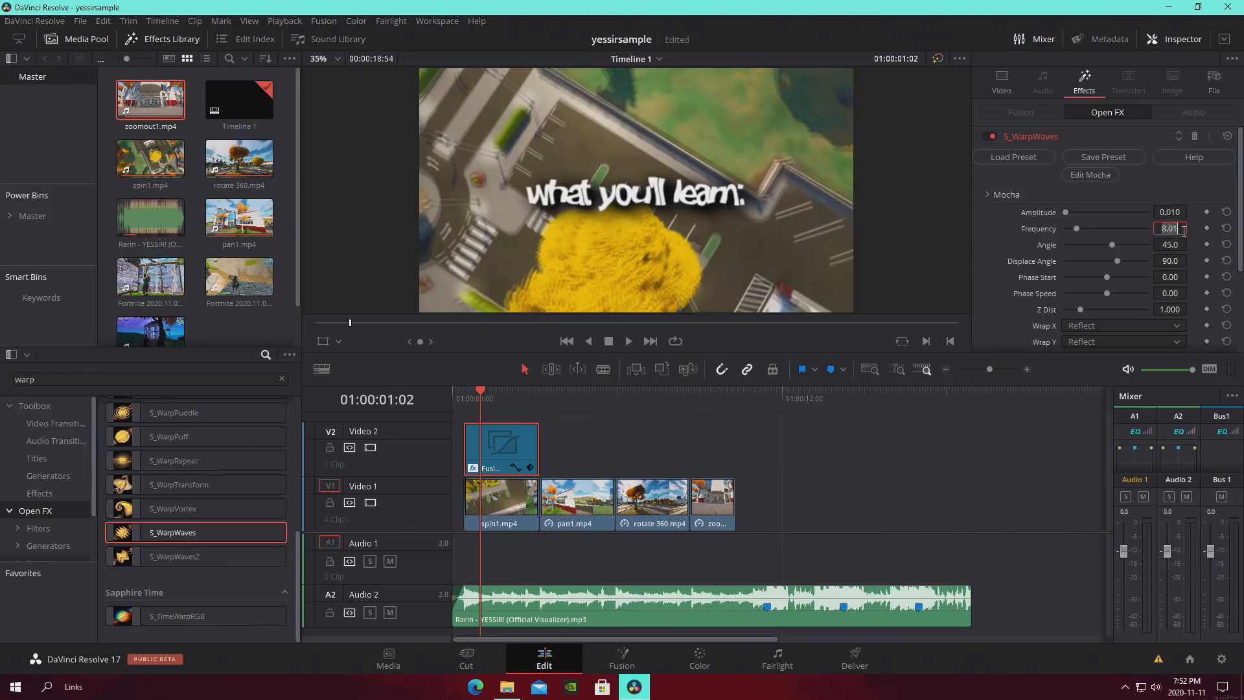
text(.75)
key(Return)
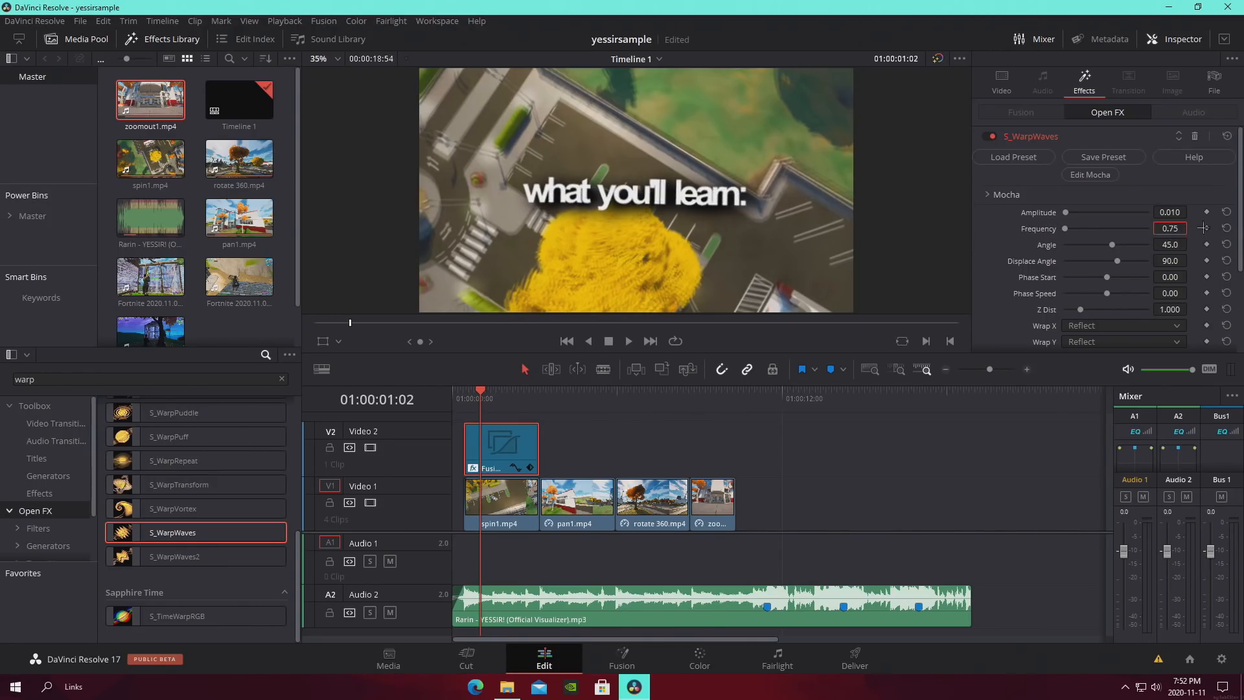
double_click(1174, 261)
text(-120)
key(Return)
double_click(1173, 292)
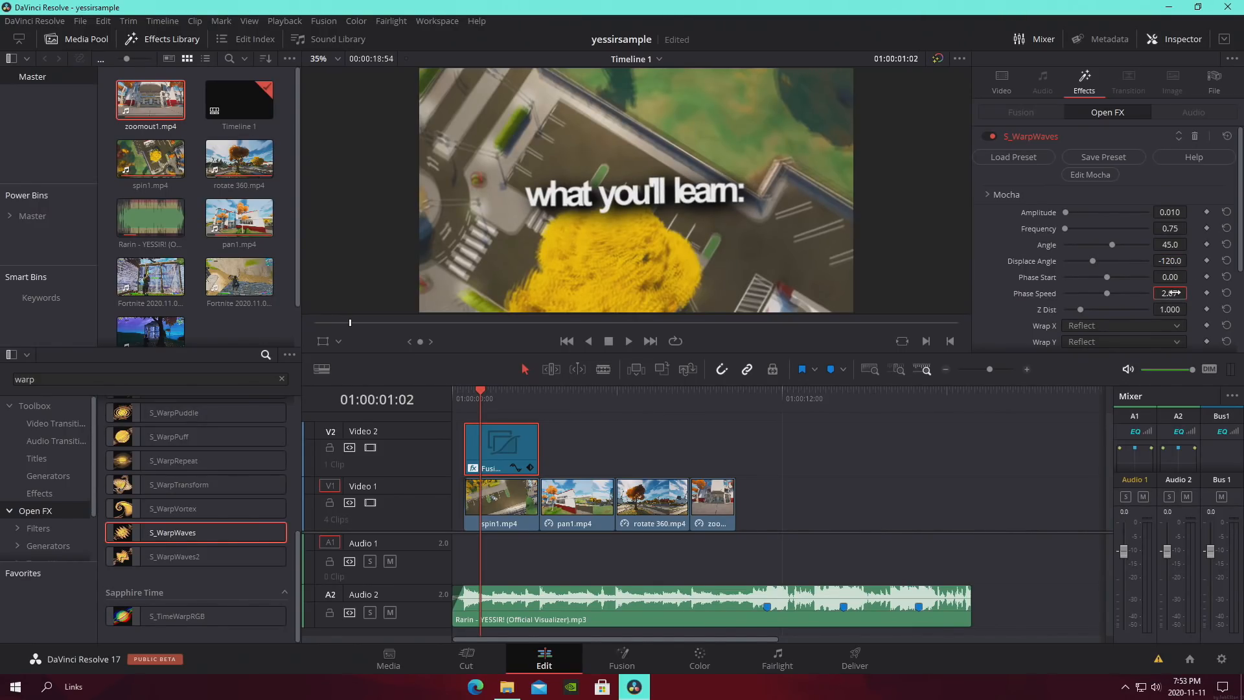
key(Return)
Play the warped "what you'll learn:" title with the song from 01:00:00:26, then scrub back to 01:00:02:11
click(891, 459)
drag(487, 397, 472, 399)
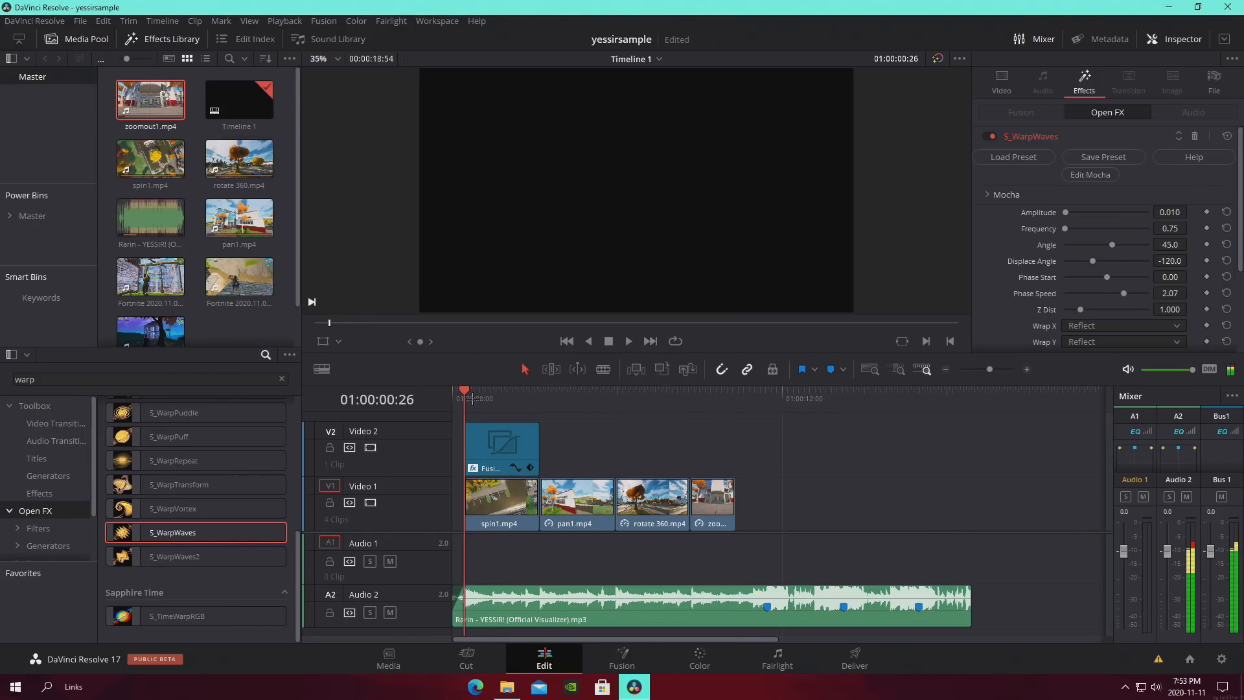
key(space)
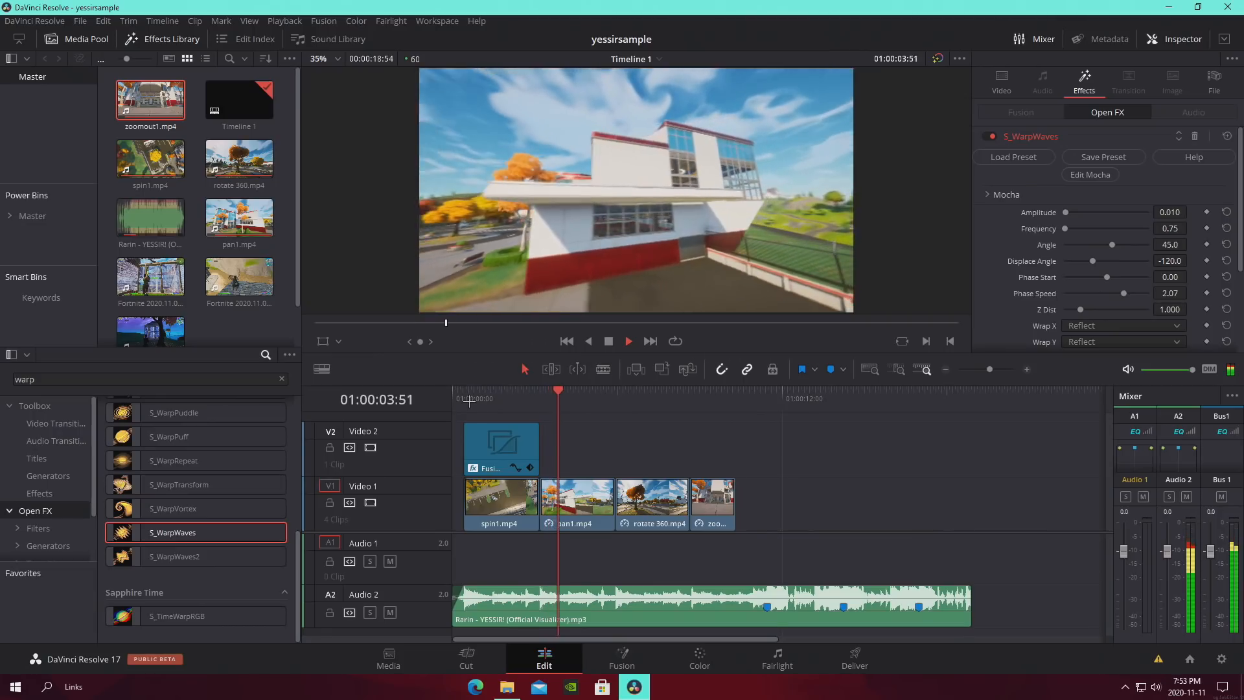
key(space)
drag(571, 391, 513, 395)
click(501, 446)
key(Delete)
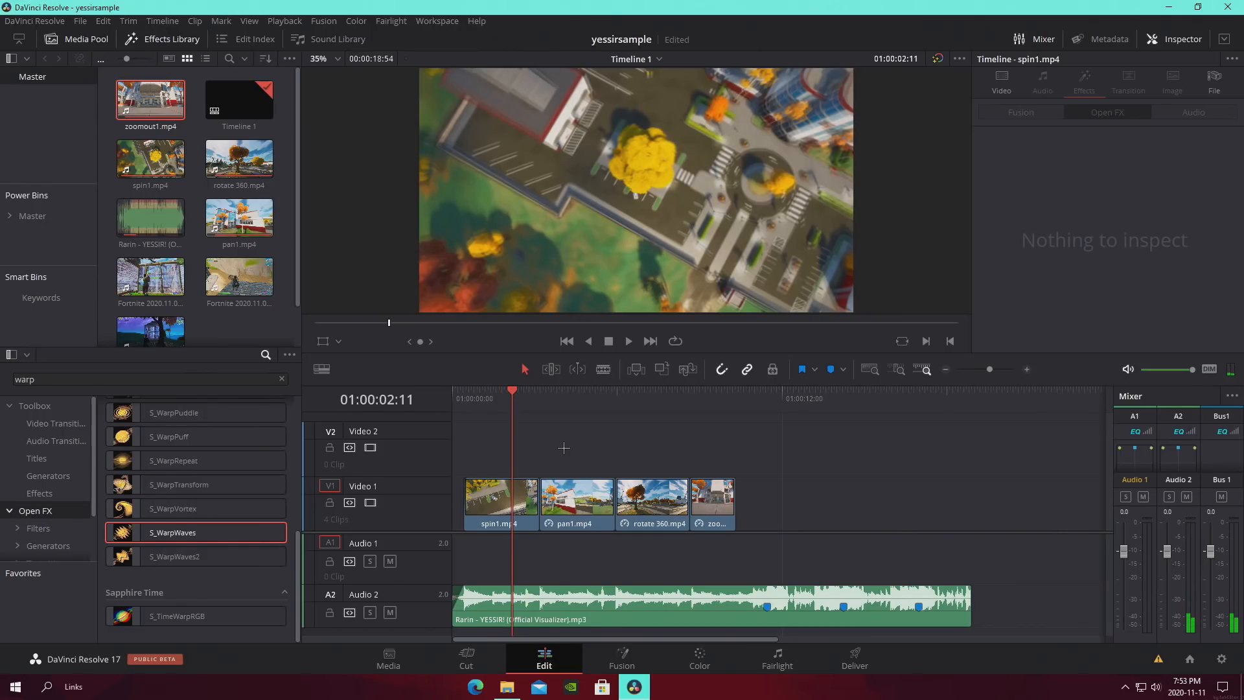
key(ctrl+z)
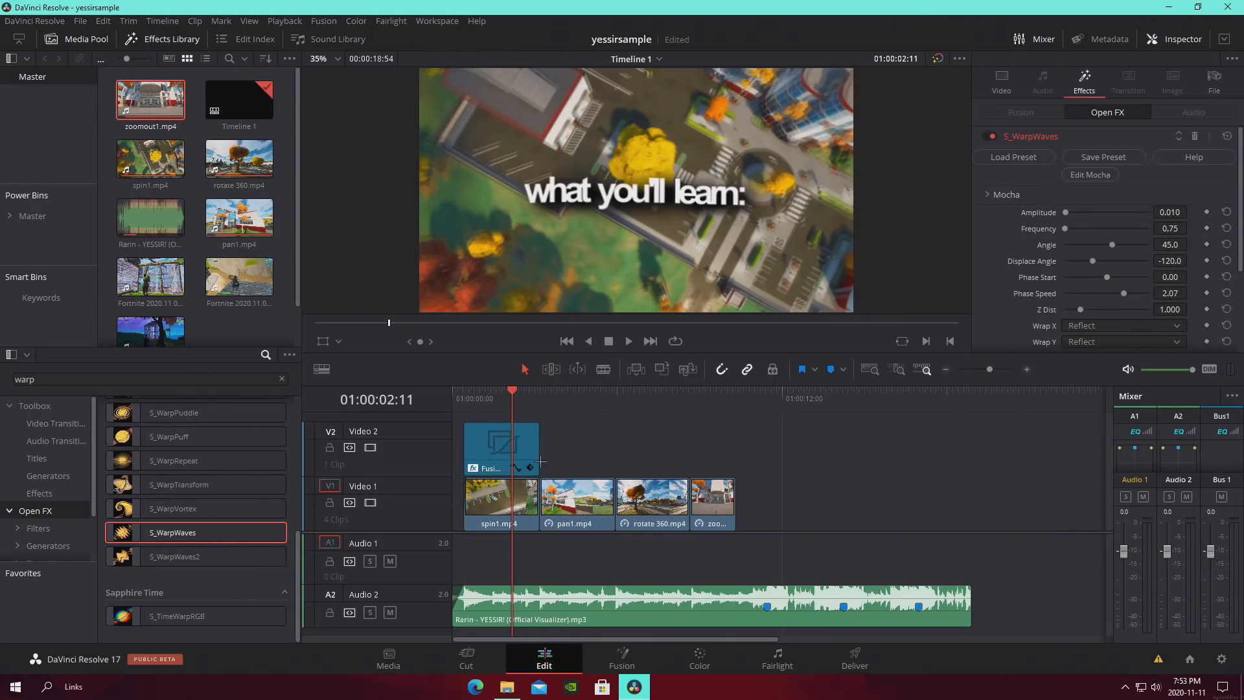
key(space)
key(space)
click(560, 438)
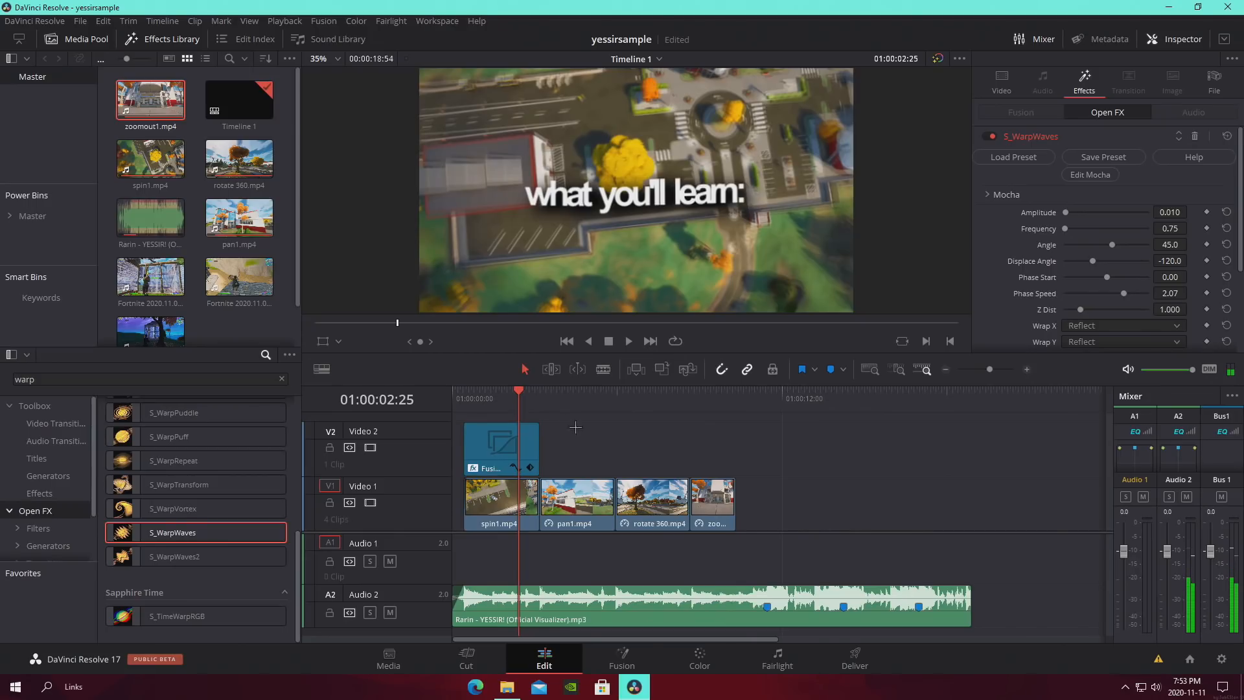
click(541, 389)
key(ctrl+v)
click(550, 398)
key(Delete)
Park the playhead at 01:00:03:11 and try adding the text preset to pan1.mp4 in Fusion before returning to the Edit page
mouse_move(543, 399)
mouse_down()
mouse_move(556, 399)
mouse_move(541, 398)
mouse_up()
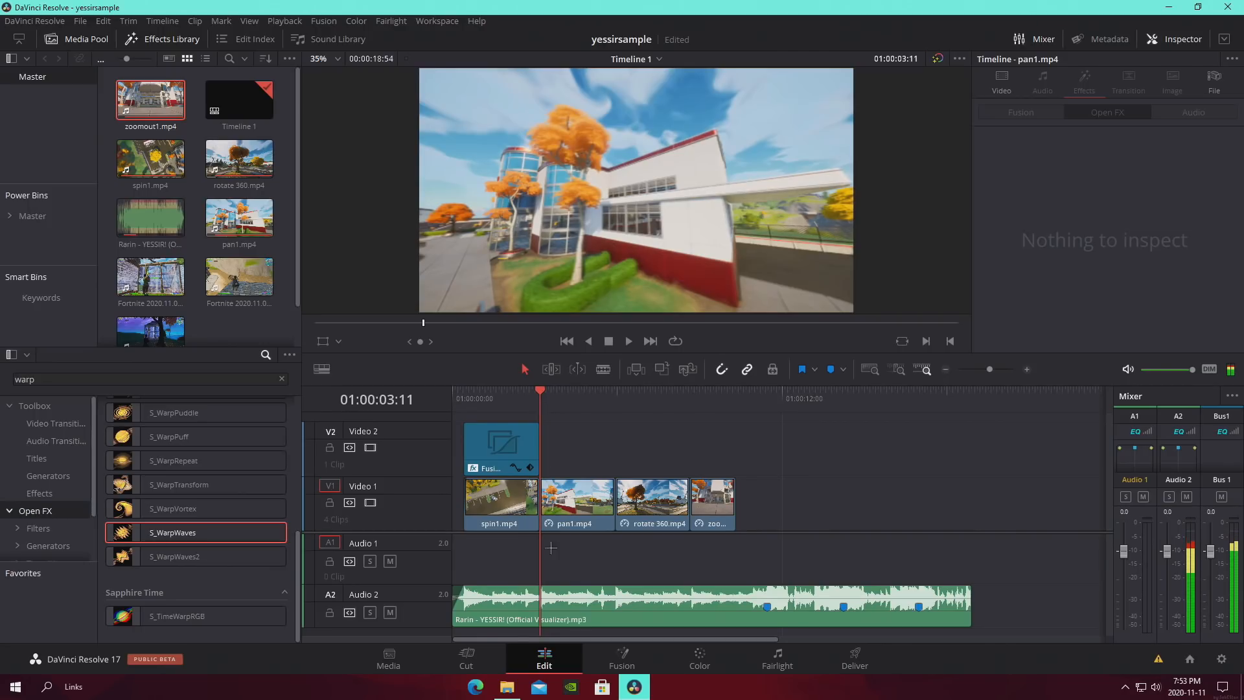
click(601, 667)
click(506, 686)
mouse_move(924, 245)
mouse_down()
mouse_move(370, 495)
mouse_move(814, 326)
mouse_move(903, 256)
mouse_up()
click(544, 659)
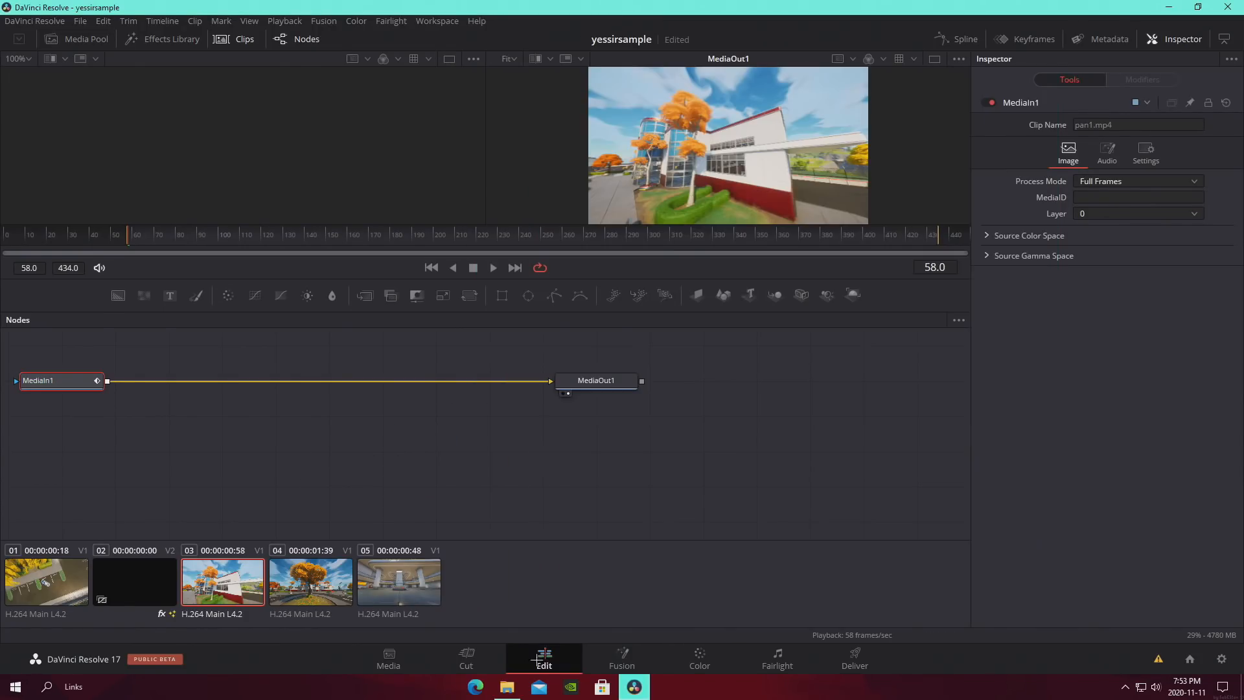
Add a Fusion Composition on Video 2 above pan1.mp4 and trim its end to match that clip
click(40, 494)
click(281, 379)
drag(159, 459, 544, 447)
drag(679, 445, 615, 445)
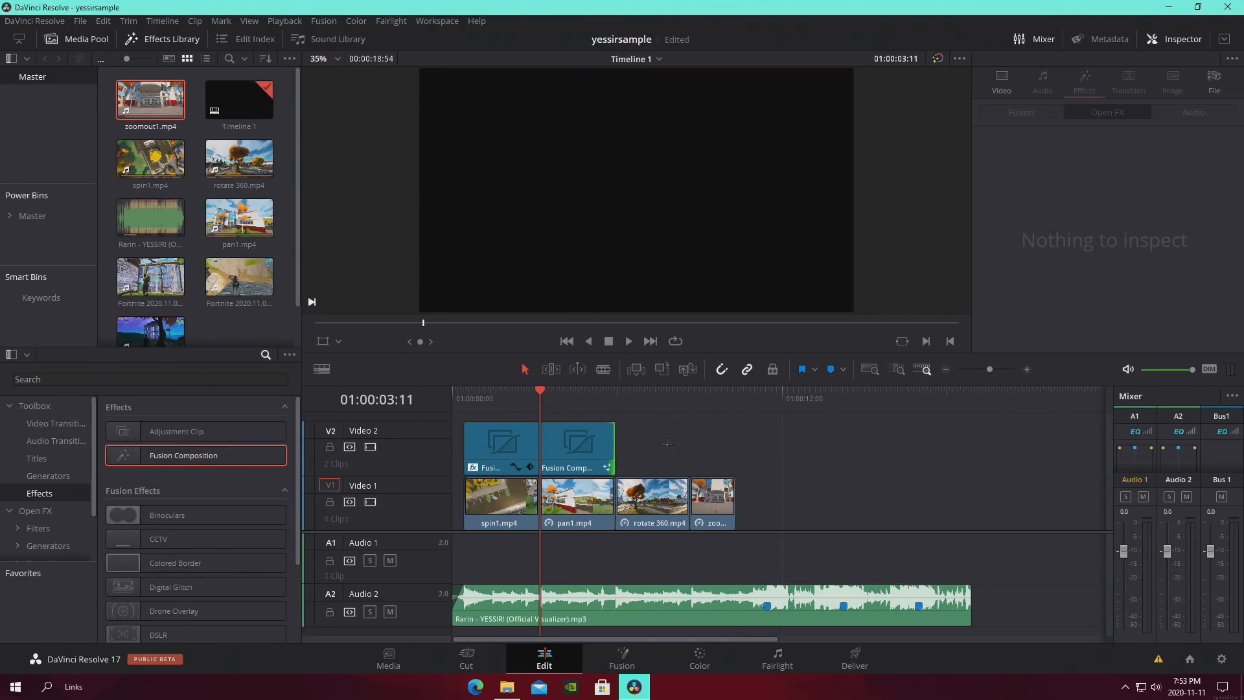
Open the new composition in Fusion, import the Arial text preset from the Settings folder and connect Merge1 to MediaOut1
click(622, 658)
click(507, 688)
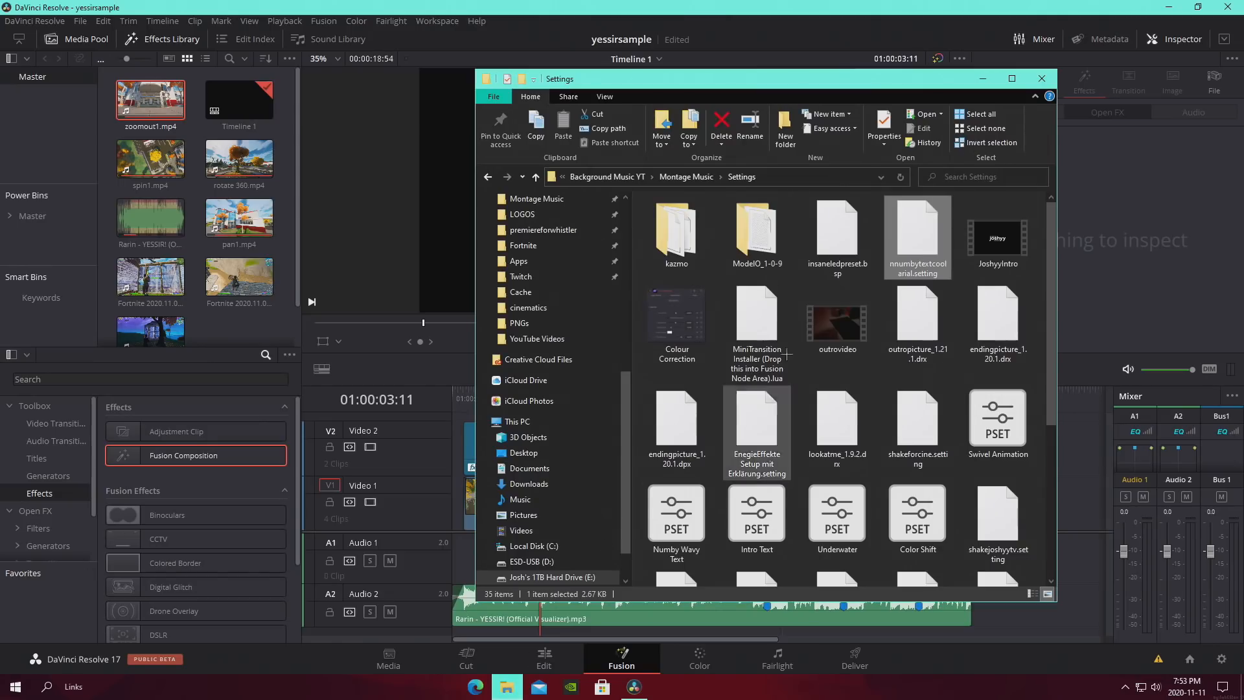
drag(917, 237, 348, 440)
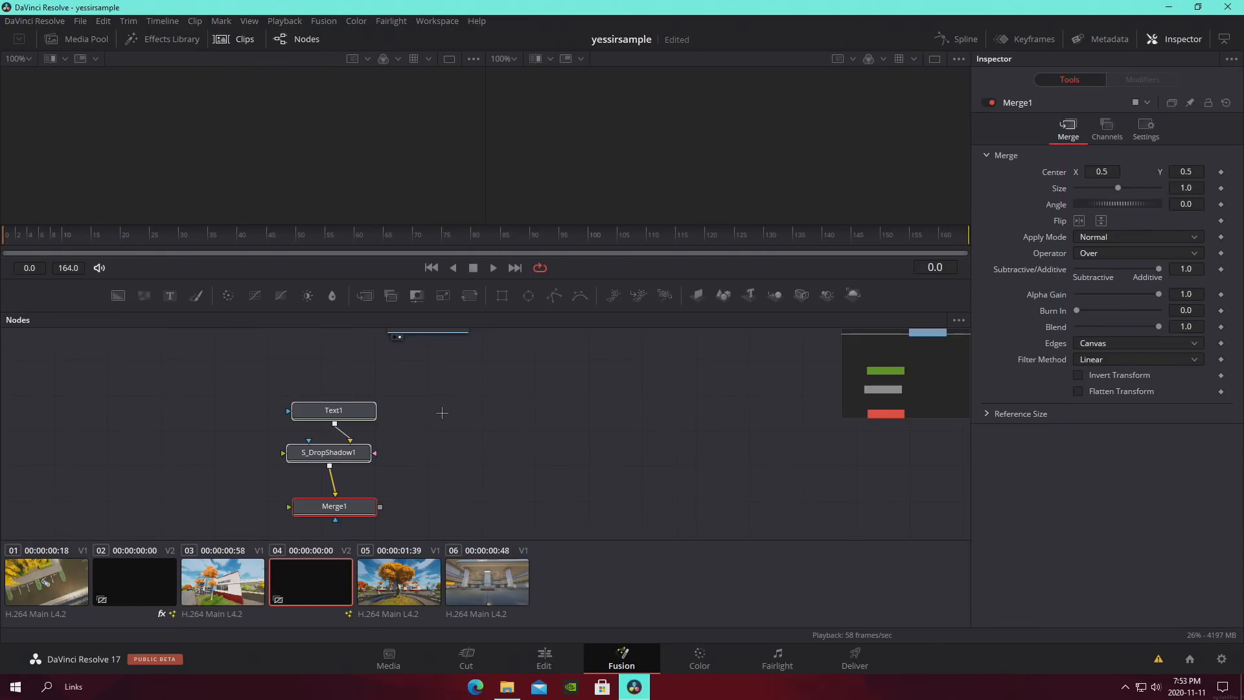
drag(430, 338, 405, 511)
Change the Text1 node's text to "code: joshyytv" and preview the title over pan1.mp4 on the Edit page
click(333, 410)
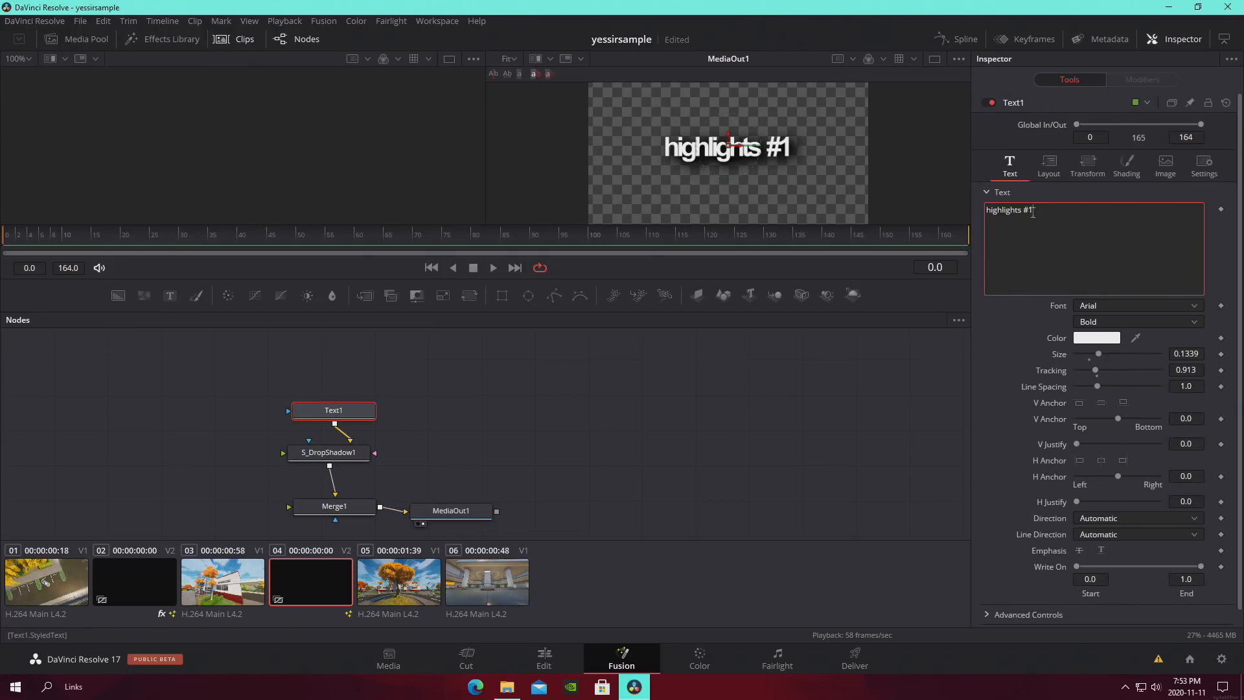
text(code: his)
key(BackSpace)
key(BackSpace)
key(BackSpace)
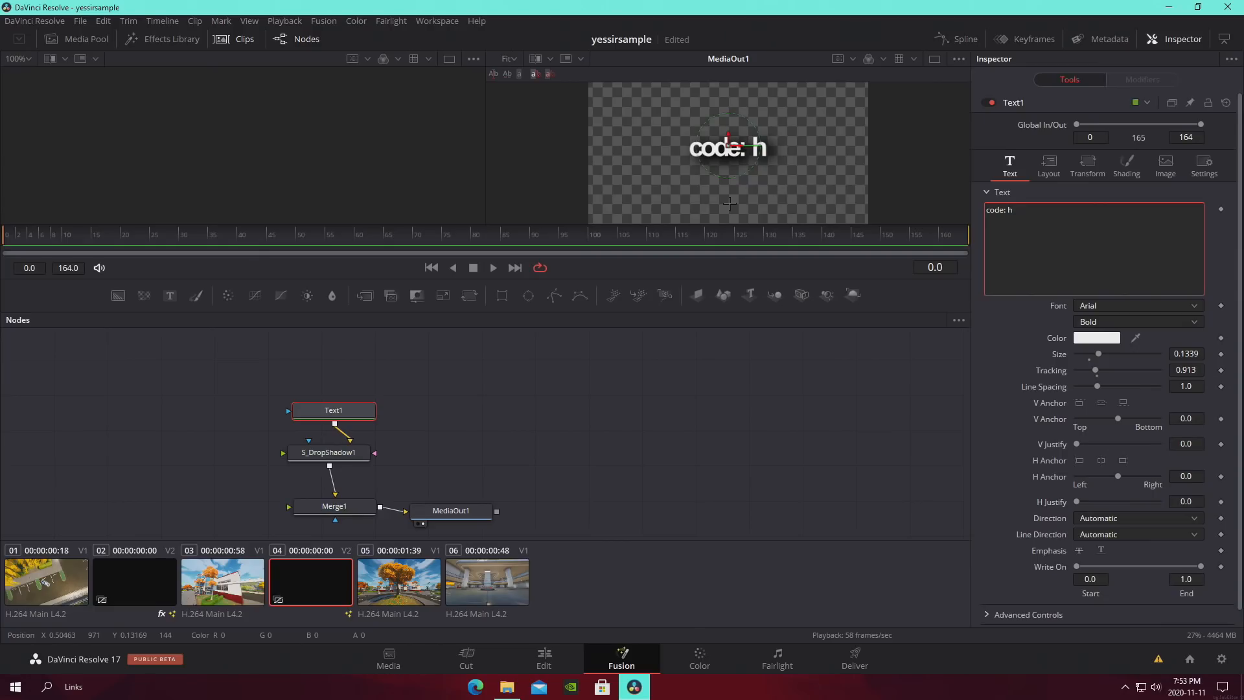
text(joshyytv)
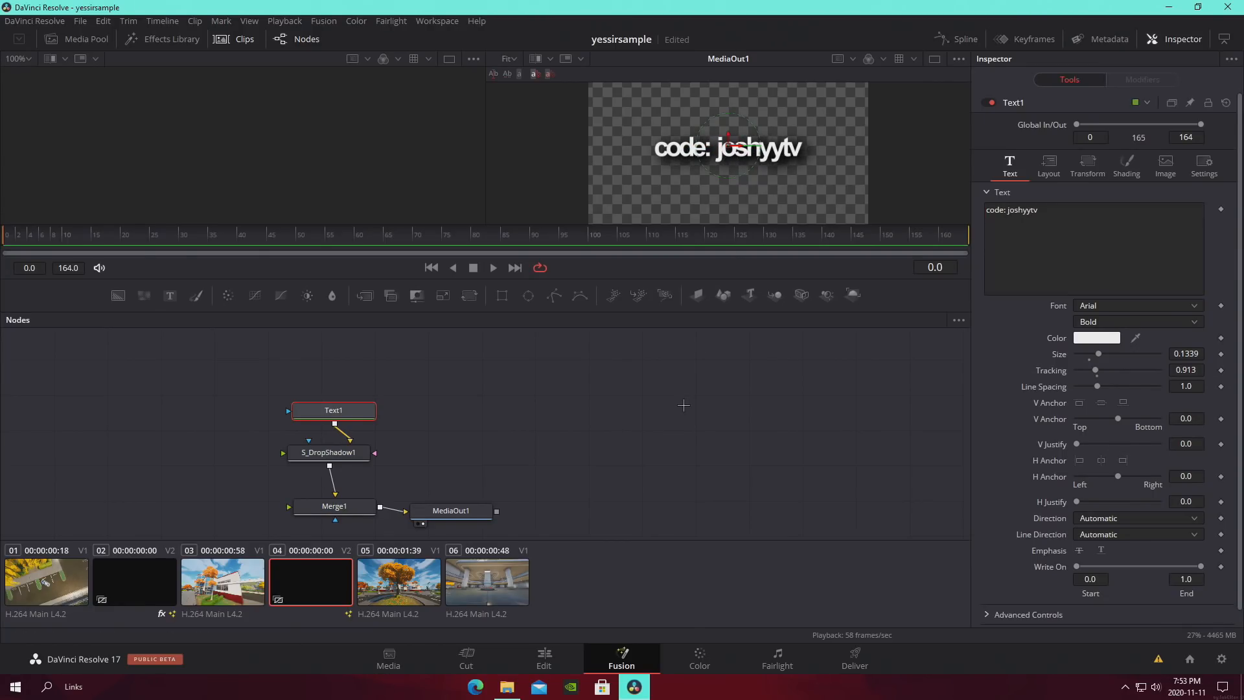
click(544, 659)
key(space)
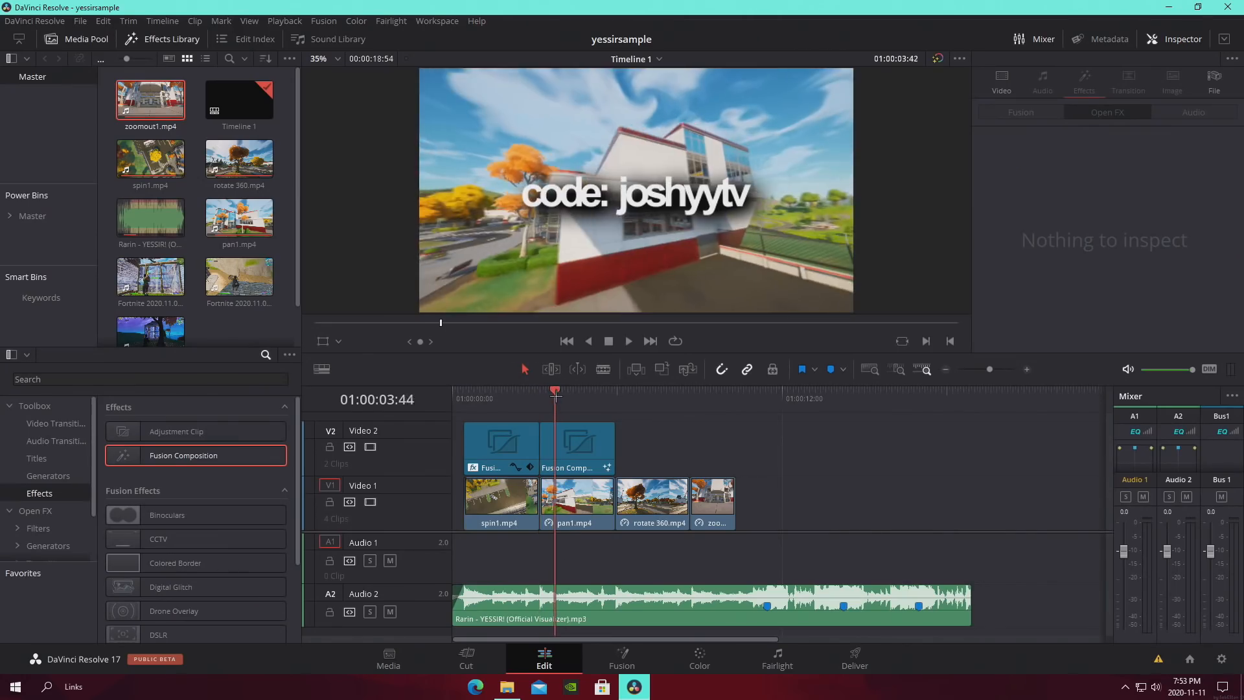
Search the Open FX effects for "warpwa", apply S_WarpWaves to the second Fusion Composition and open its effect settings
click(581, 455)
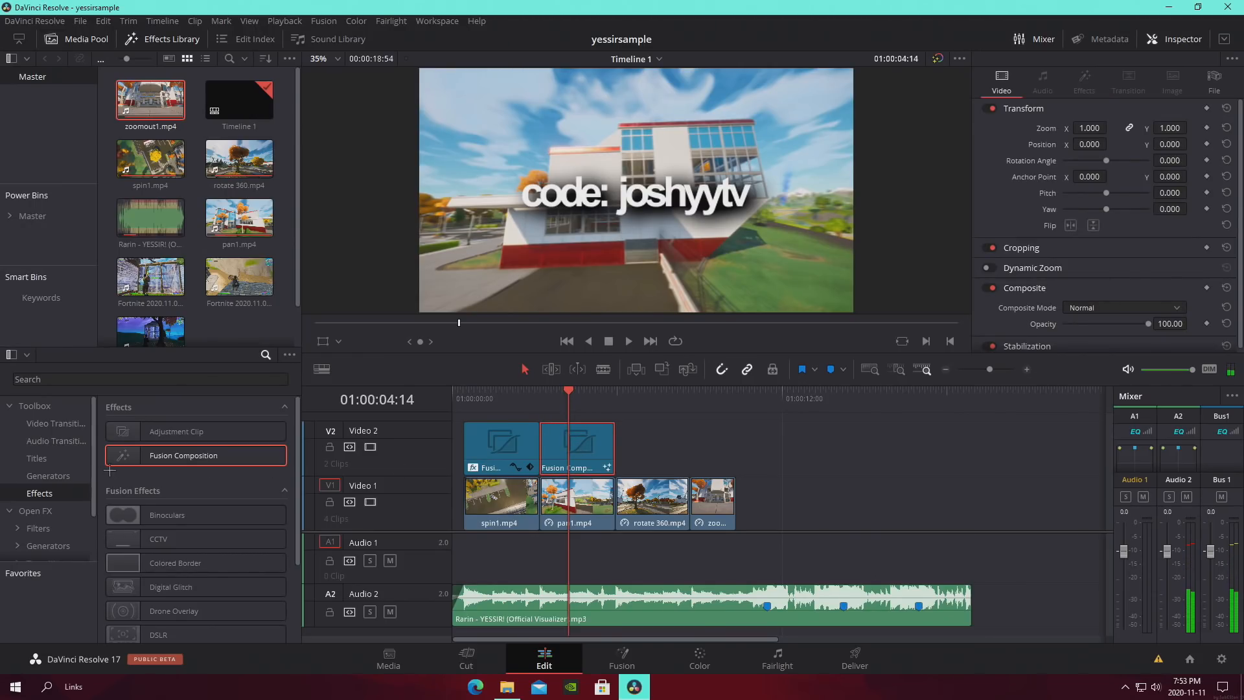
click(76, 378)
text(warp)
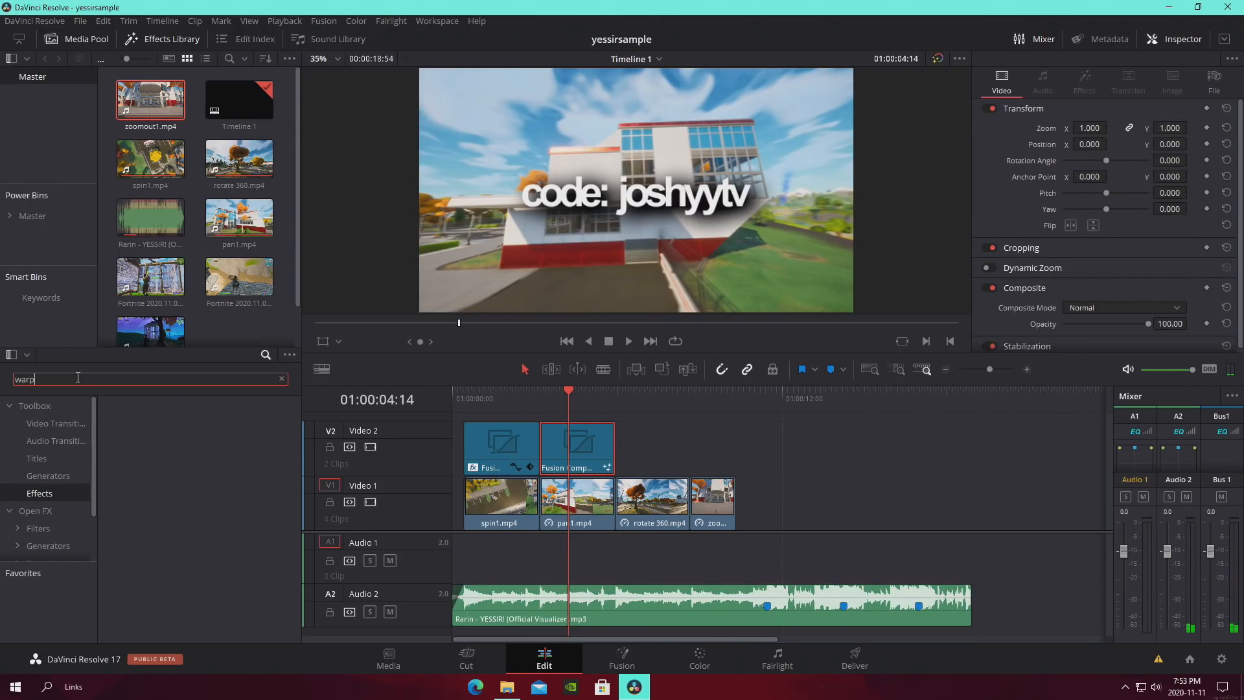
click(35, 510)
drag(174, 429, 577, 447)
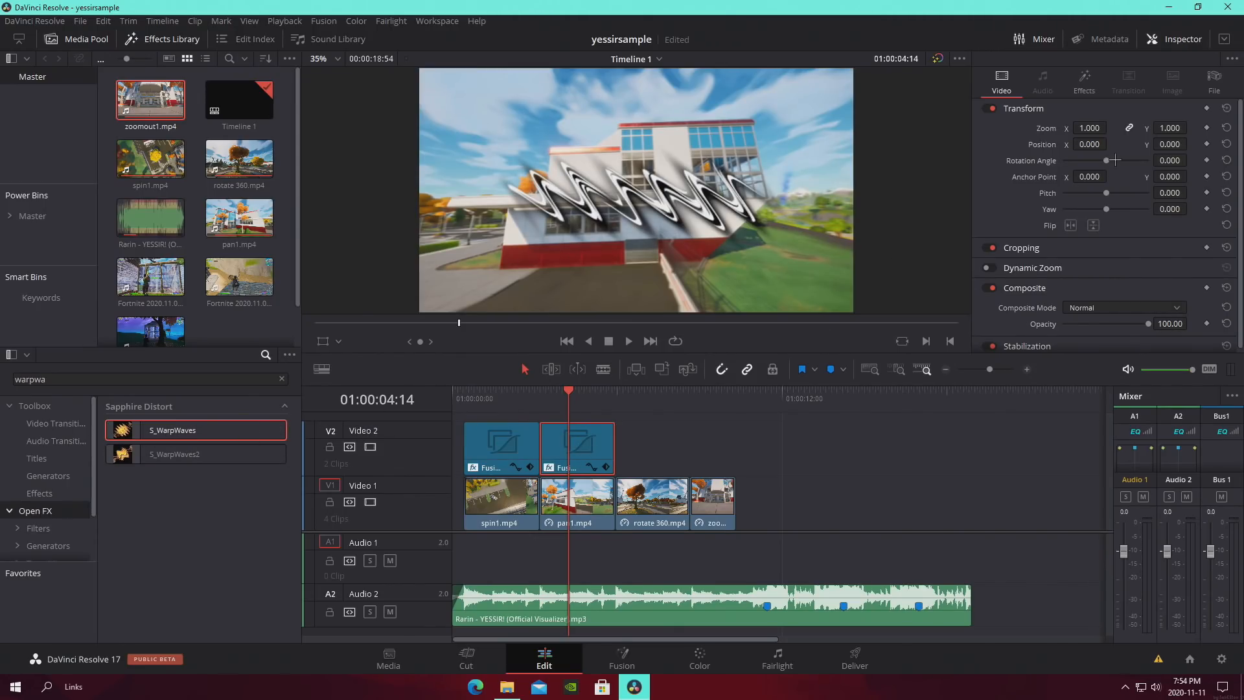
click(1083, 83)
Give the second title's S_WarpWaves an amplitude of 0.010, frequency 0.75, displace angle -120.0 and phase speed 2.07
click(1169, 211)
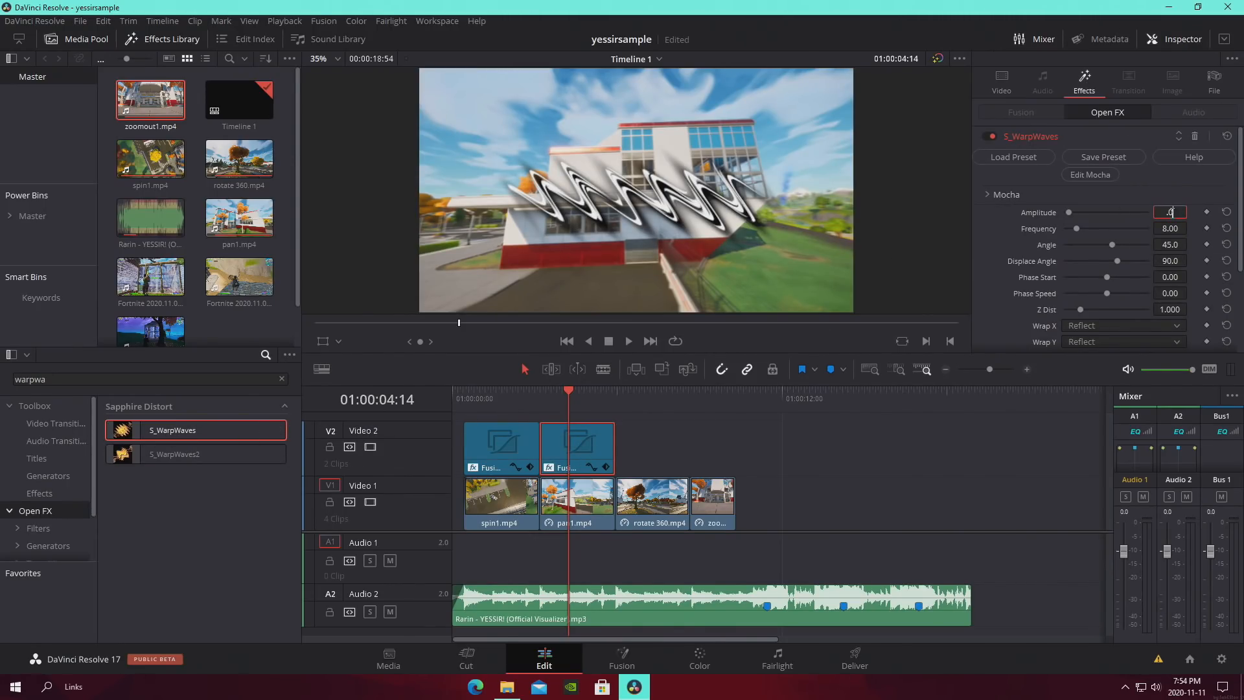
text(0)
key(Return)
click(1169, 228)
text(.75)
key(Return)
click(1176, 261)
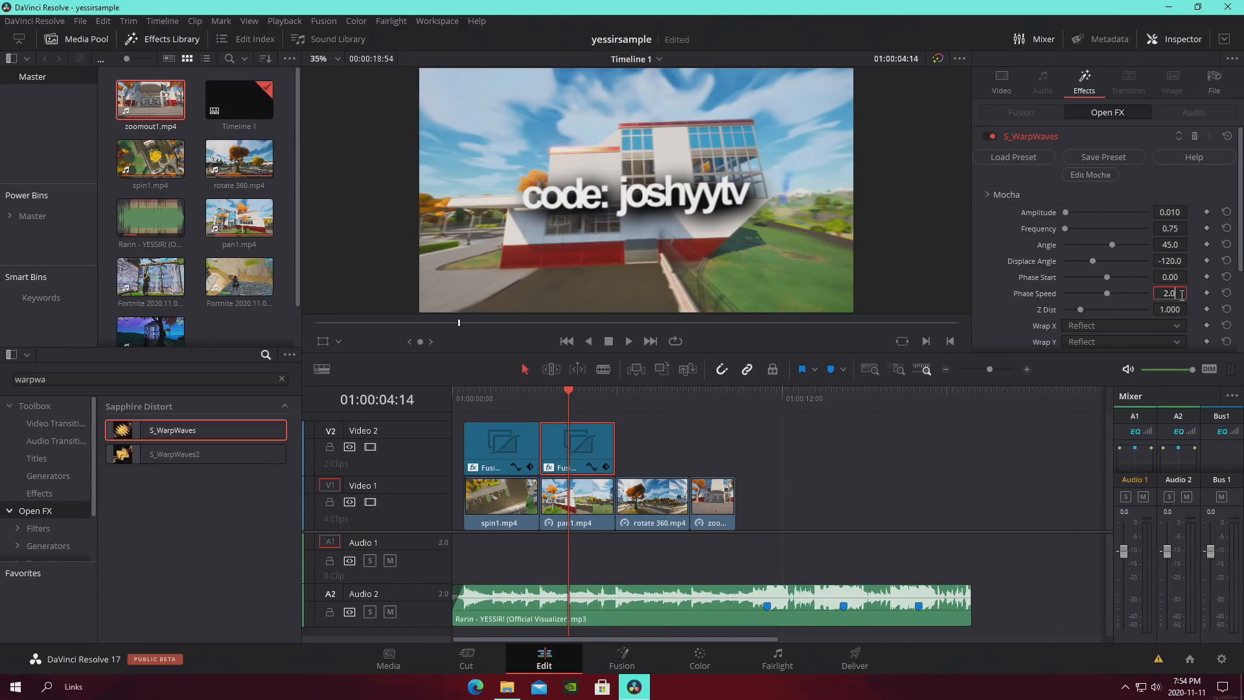
key(Return)
Play back the warped "code: joshyytv" title over pan1.mp4 with the song
click(910, 462)
key(space)
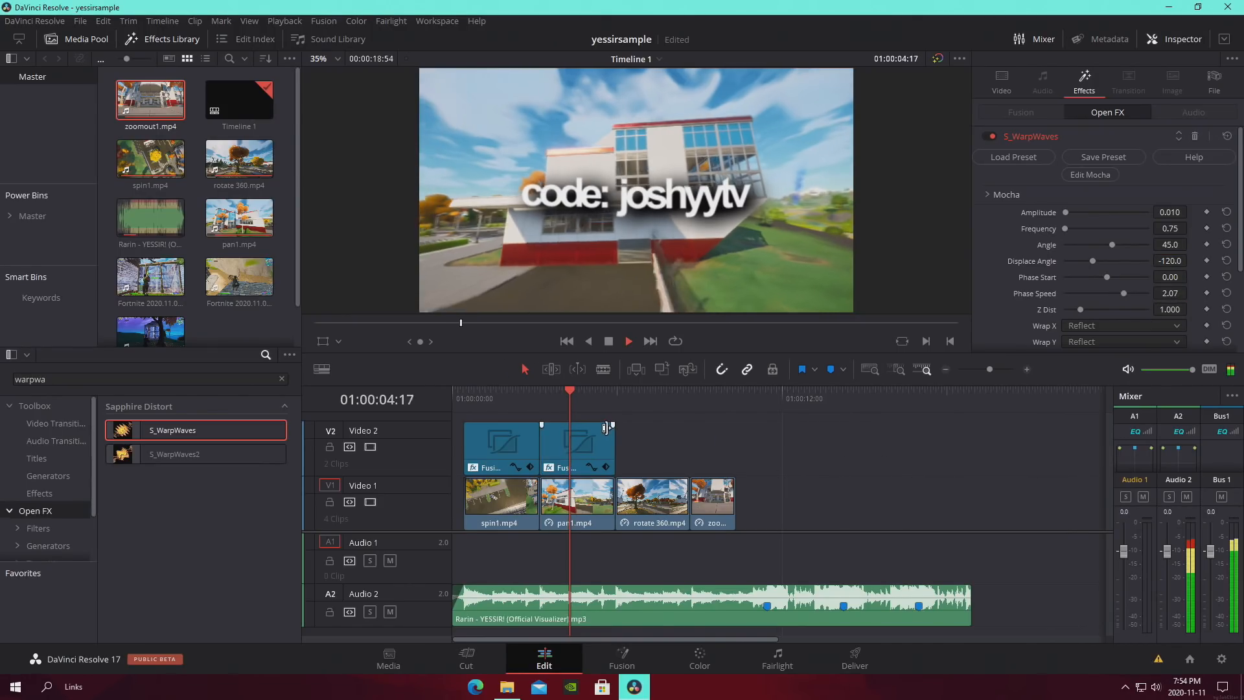
click(540, 393)
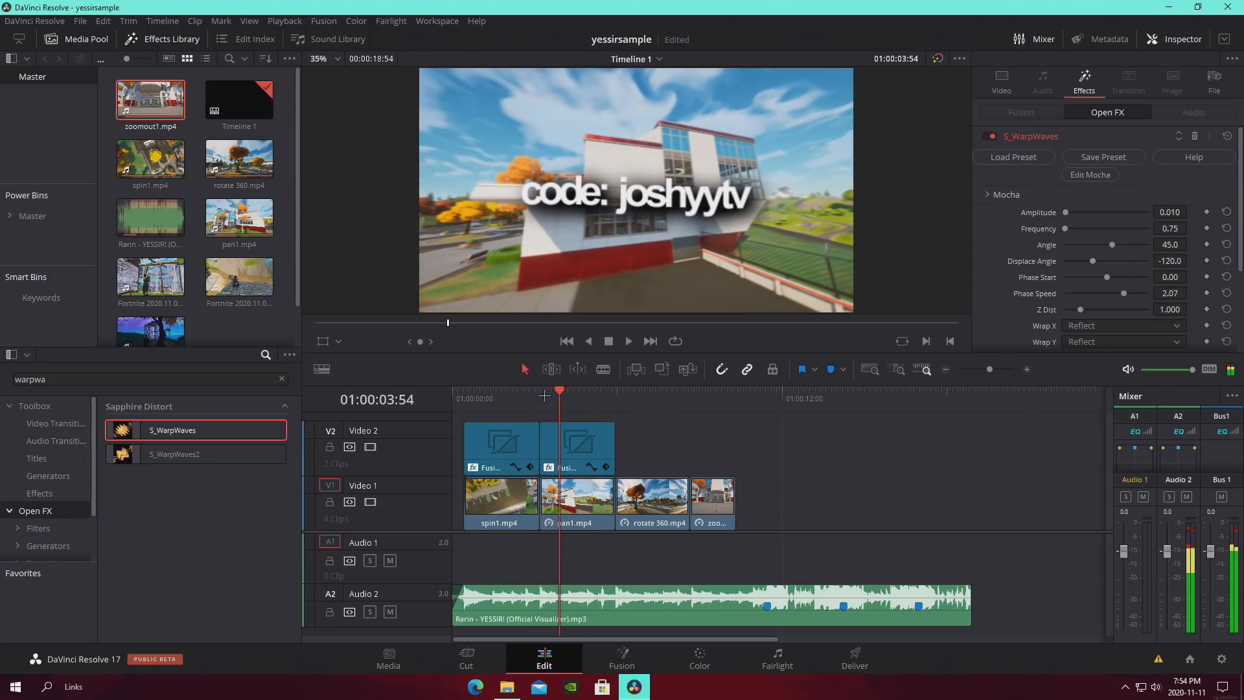
key(space)
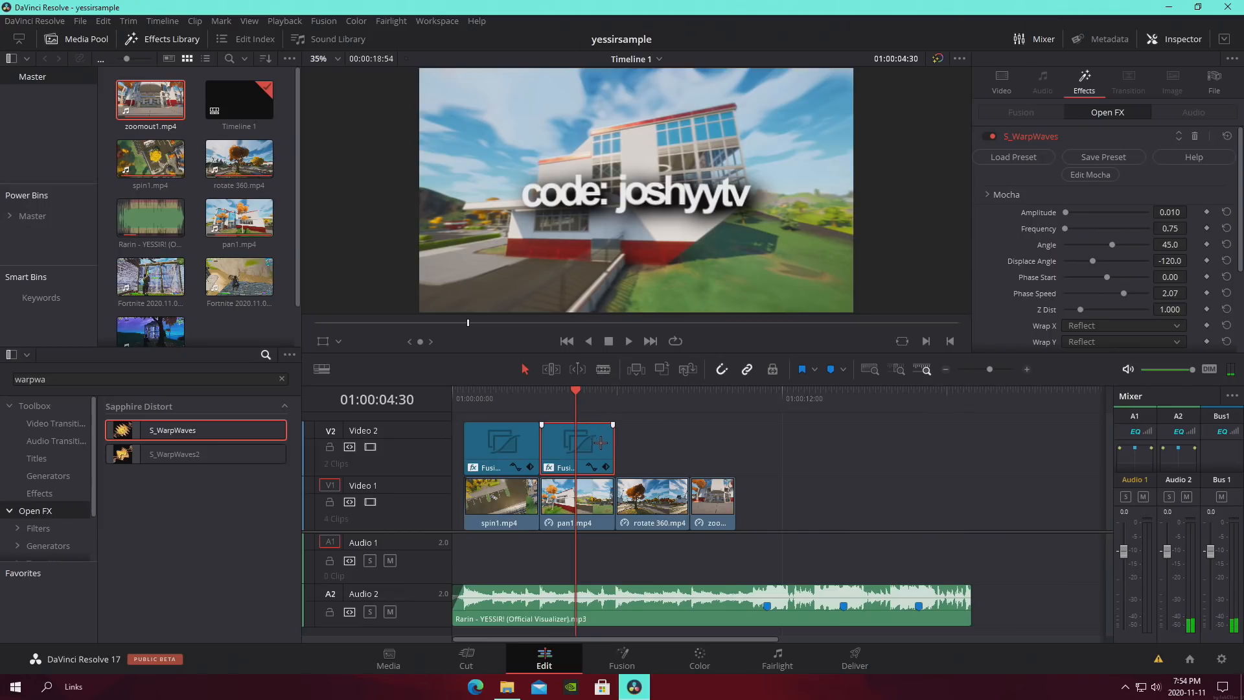
Paste a copy of the "code: joshyytv" composition and move it to Video 3, starting at 01:00:04:23
click(615, 396)
key(ctrl+v)
drag(614, 400, 572, 398)
drag(650, 451, 612, 419)
click(562, 476)
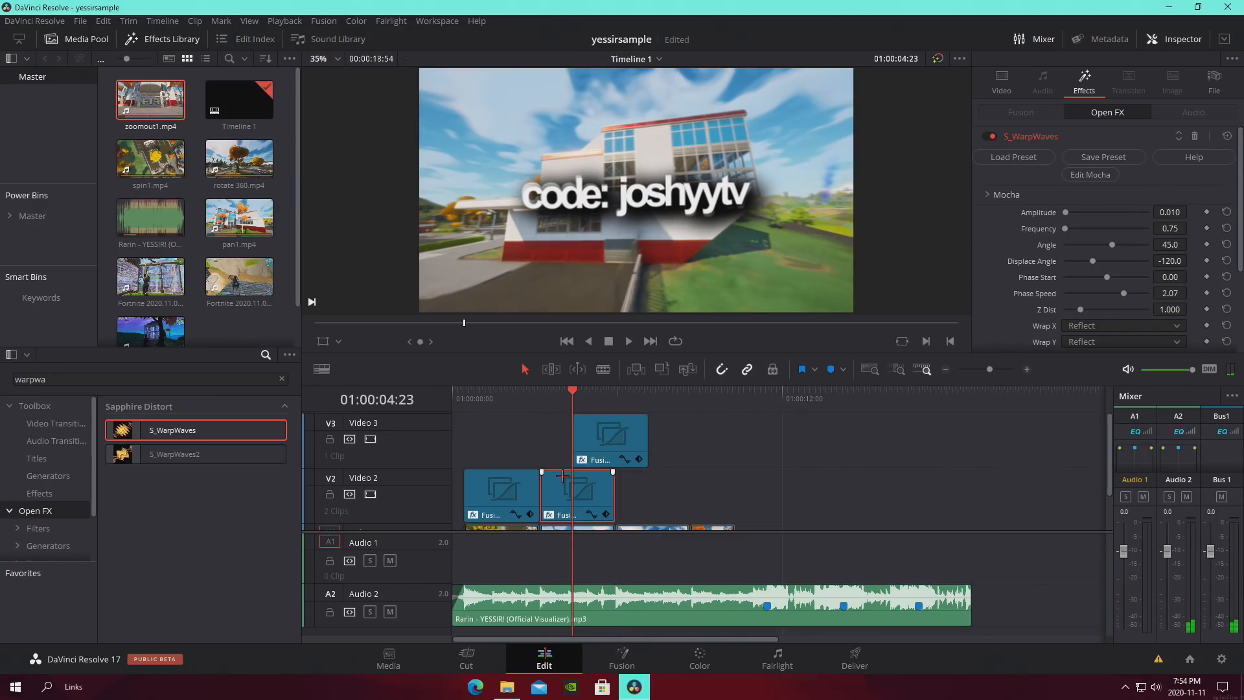
In Fusion, change the copied title's text to "#AD" and enlarge its size to 0.2913
click(623, 646)
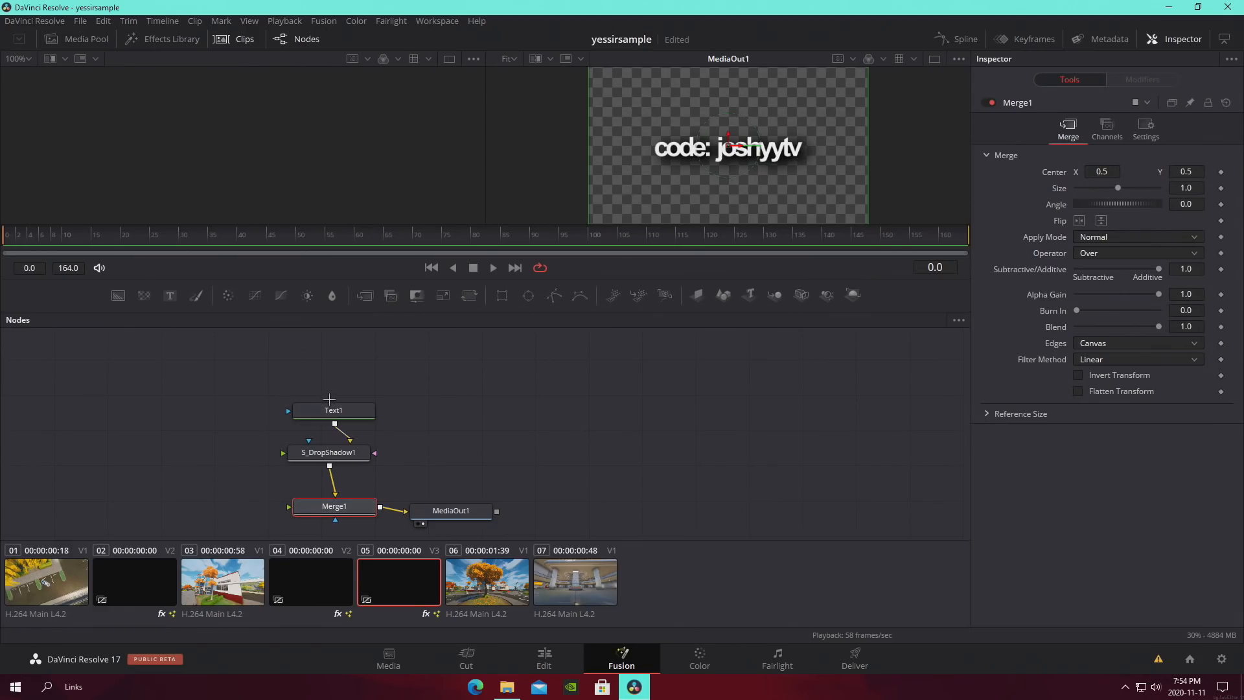
click(334, 410)
click(1064, 219)
key(ctrl+a)
key(BackSpace)
text(#AD)
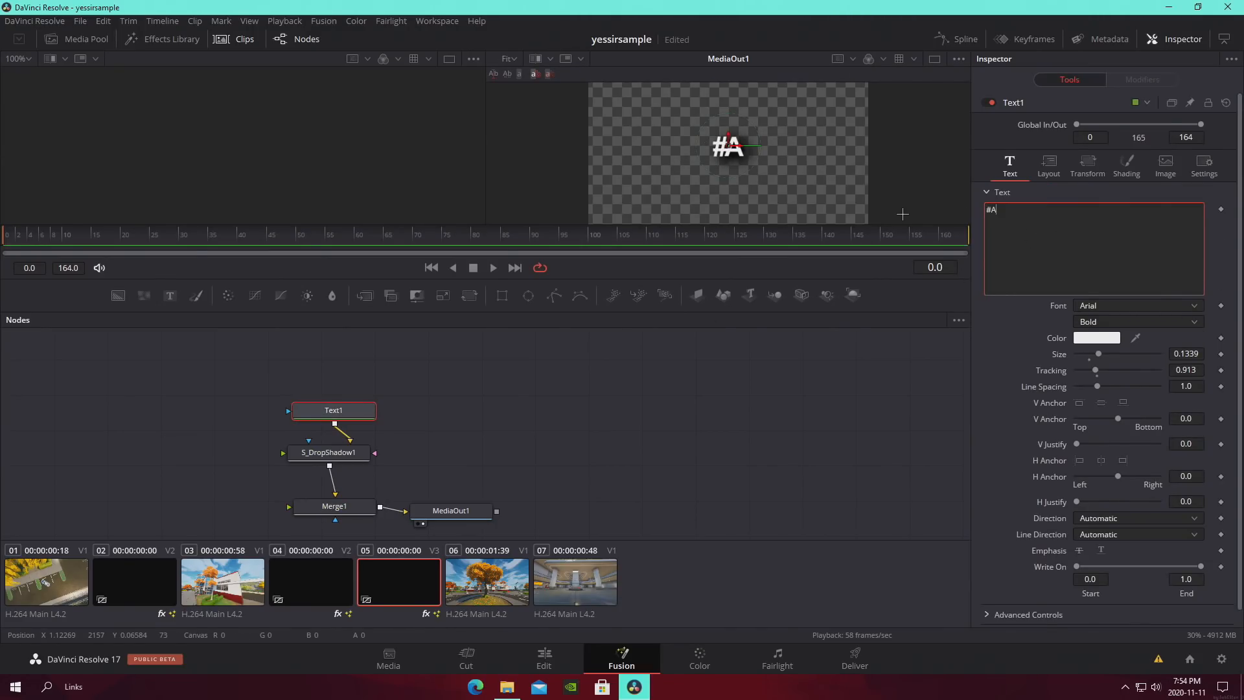
click(879, 250)
drag(1099, 355, 1125, 363)
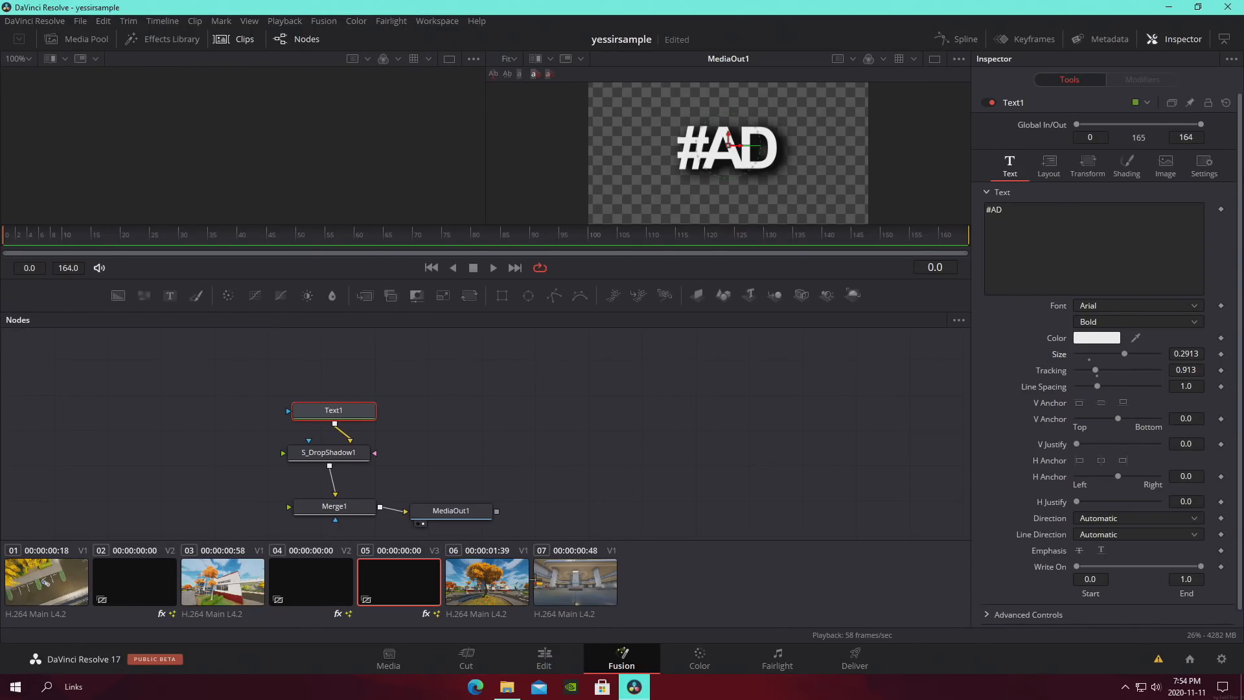
On the Edit page, stack the "code: joshyytv" composition on Video 3 over "#AD" on Video 2, both above pan1.mp4, and save
click(538, 655)
drag(600, 439, 667, 440)
drag(596, 484, 596, 441)
drag(697, 460, 573, 517)
click(667, 488)
key(ctrl+s)
Preview the stacked titles from the start of pan1.mp4 and lower the opacity of the "#AD" composition on Video 2
drag(571, 391, 540, 391)
key(space)
click(594, 515)
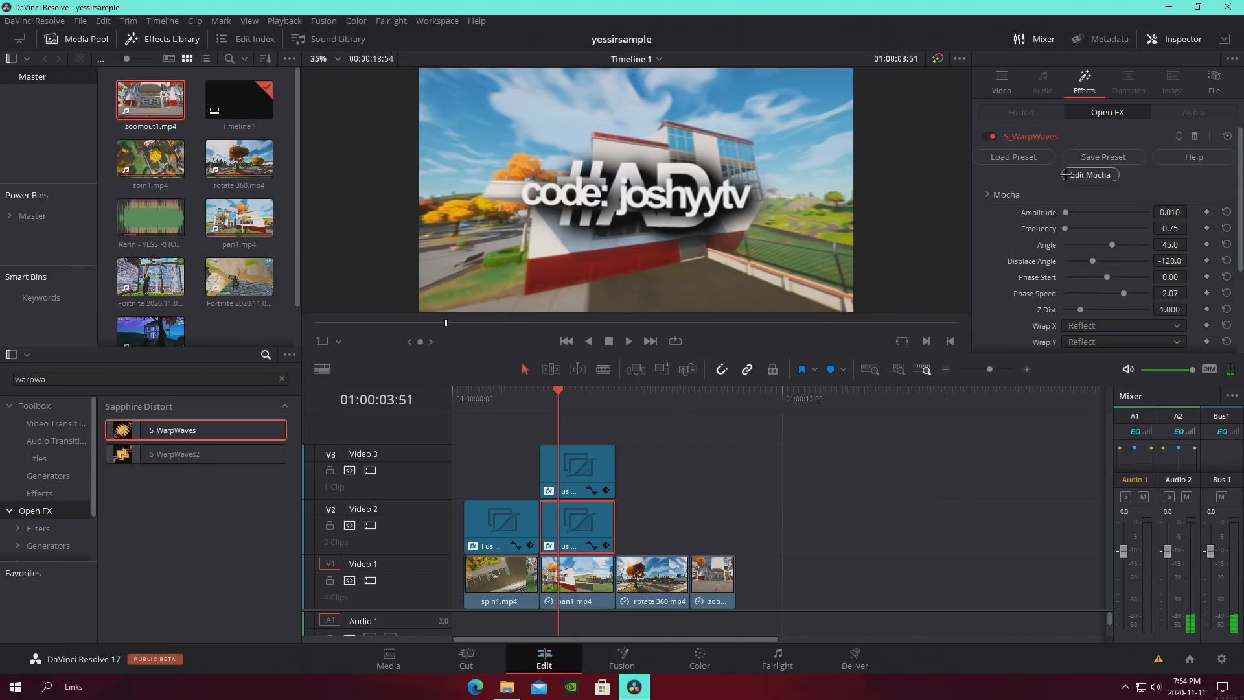
click(1001, 81)
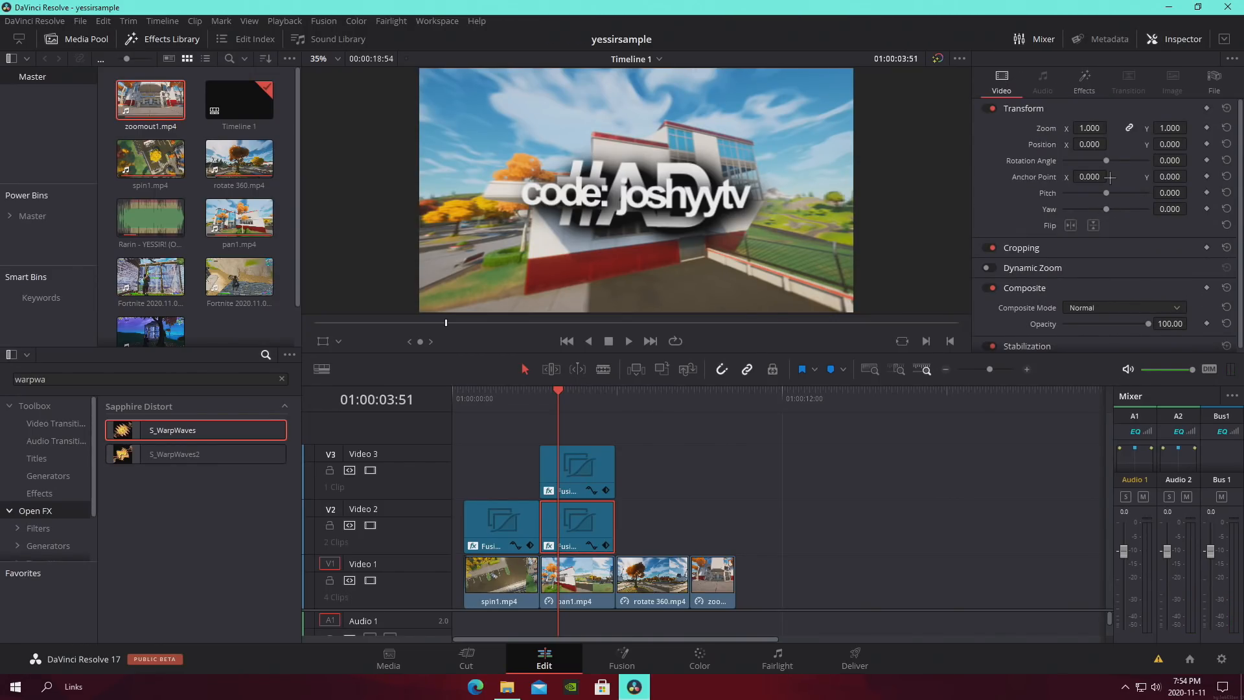
mouse_move(1145, 324)
mouse_down()
mouse_move(1123, 326)
mouse_move(1159, 334)
mouse_up()
click(697, 560)
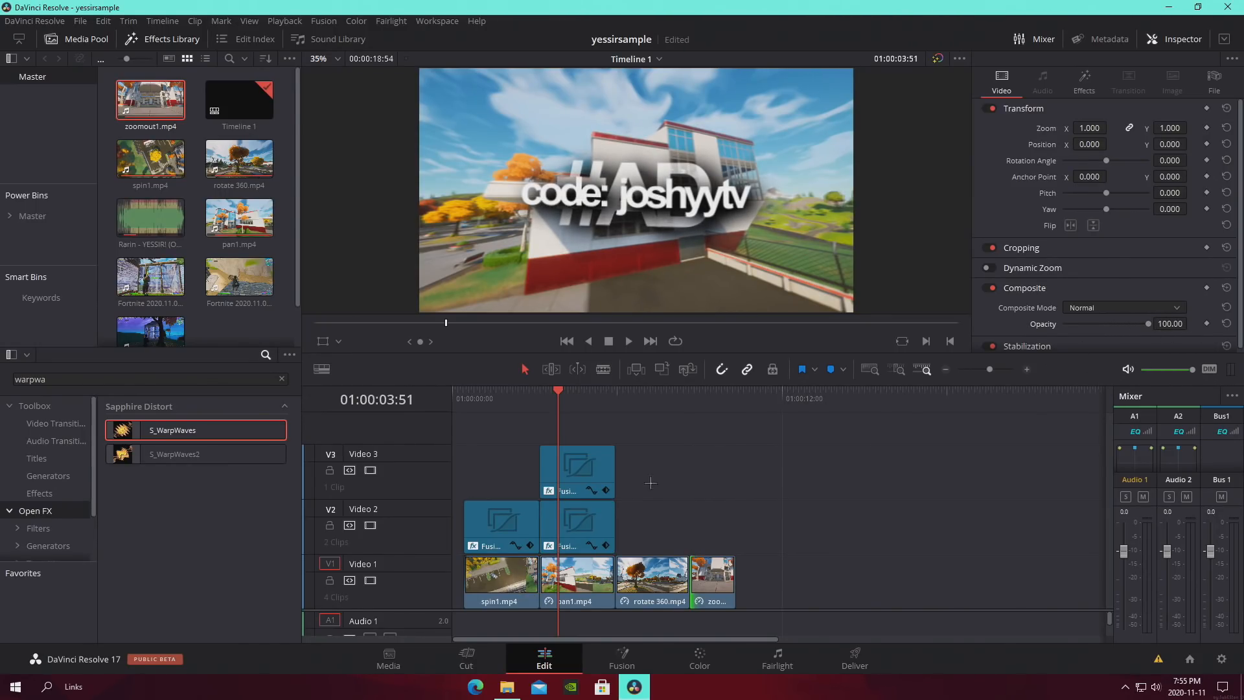
click(602, 514)
click(919, 487)
Add fade-ins and fade-outs to both title compositions above pan1.mp4 and play them back
click(565, 392)
key(space)
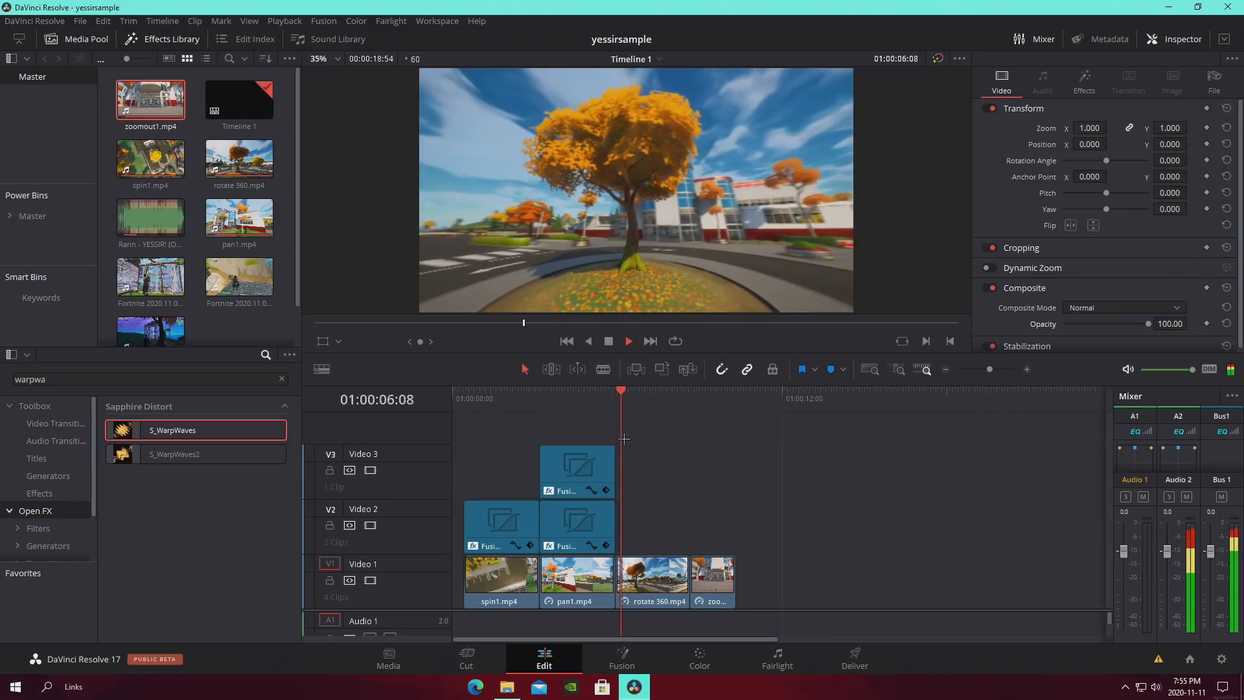
key(space)
drag(541, 448, 602, 448)
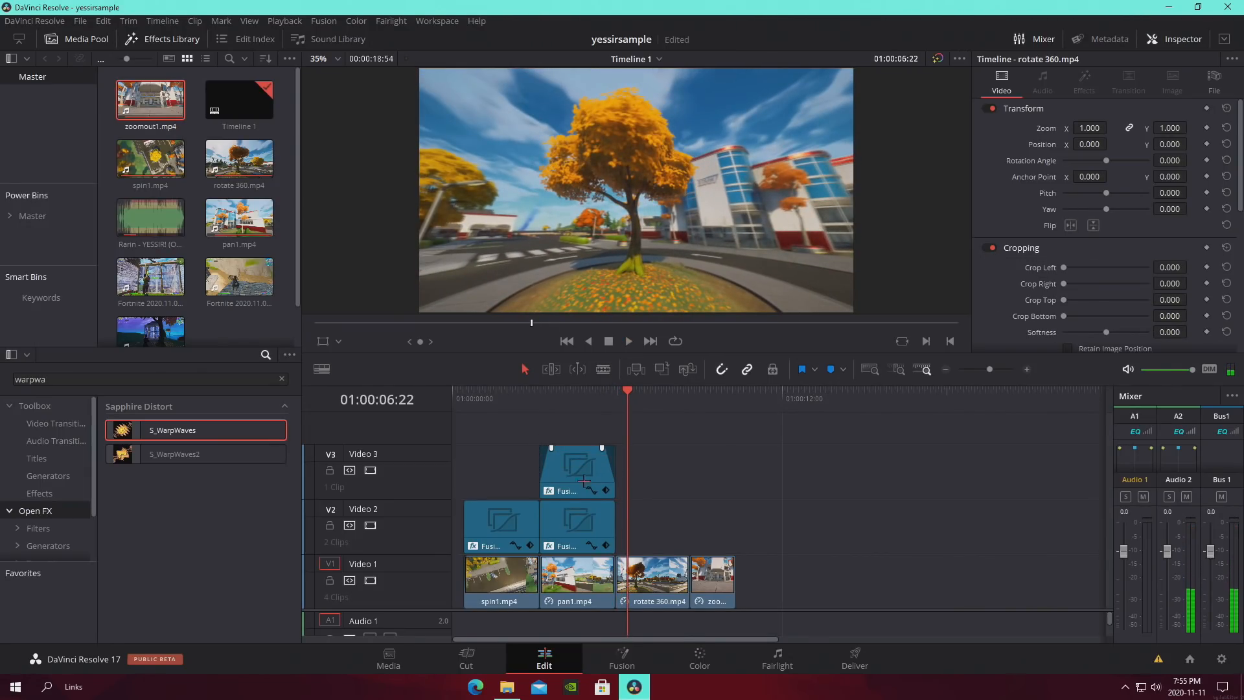
click(548, 406)
key(space)
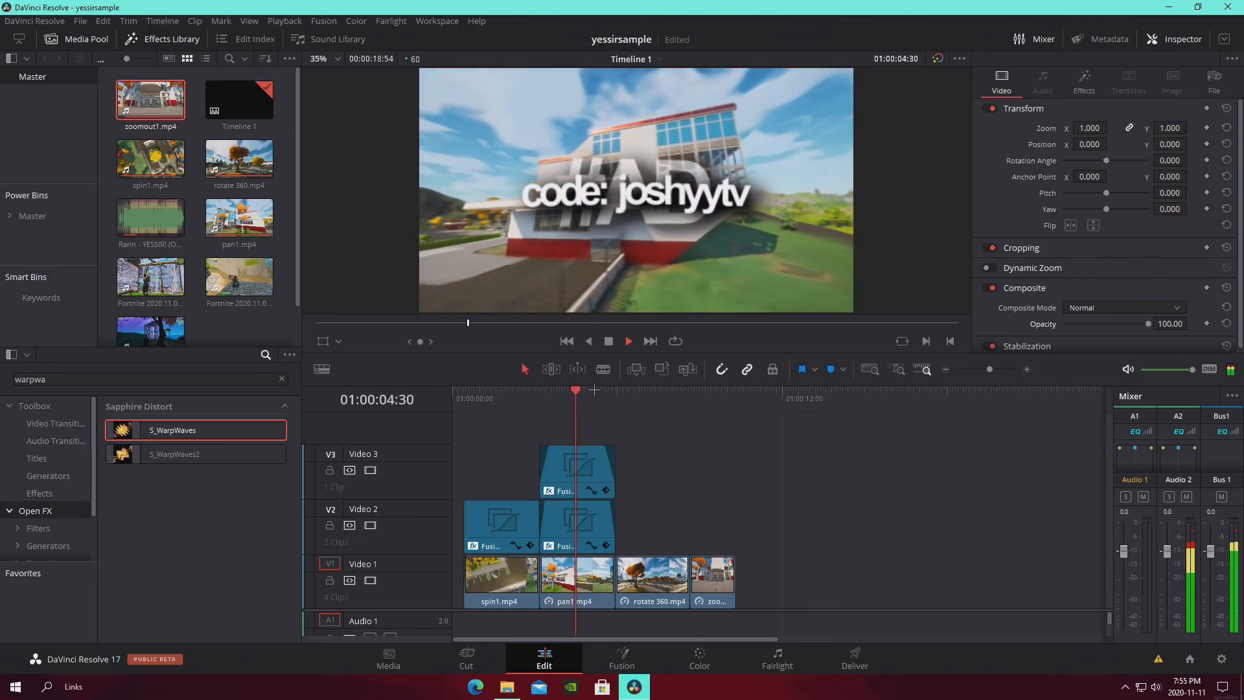
Play back the end of the stacked titles above pan1.mp4 and the start of rotate 360.mp4
key(space)
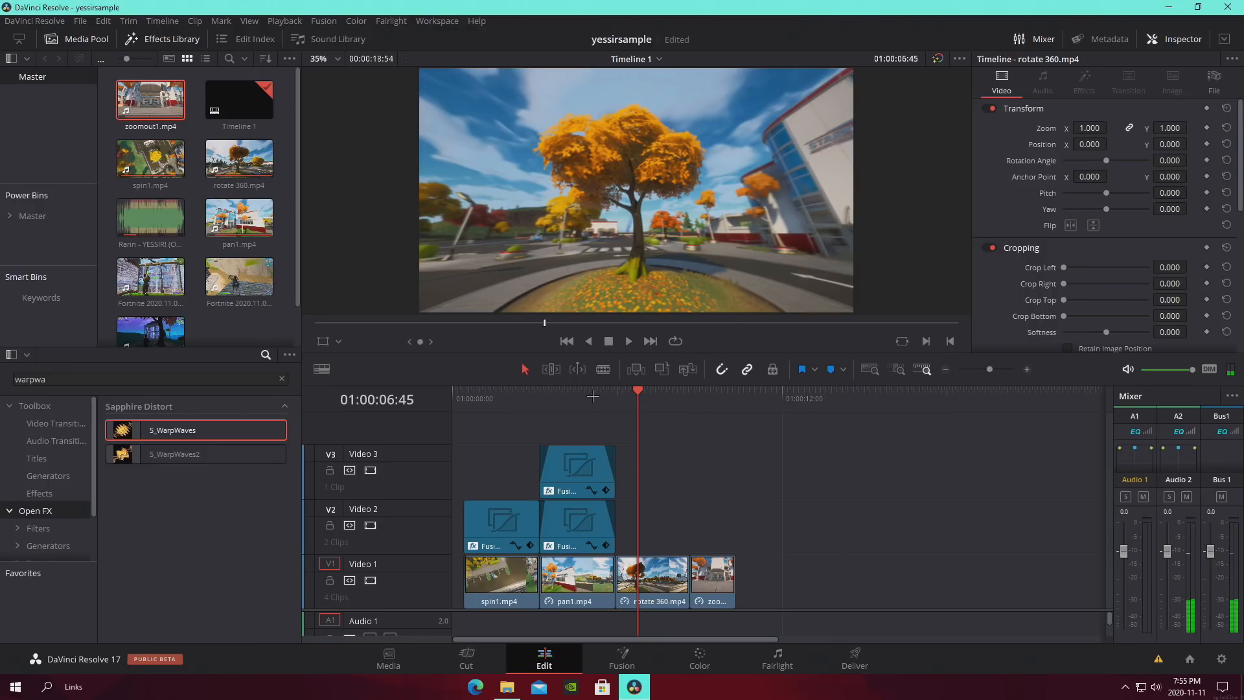
click(592, 397)
key(space)
key(space)
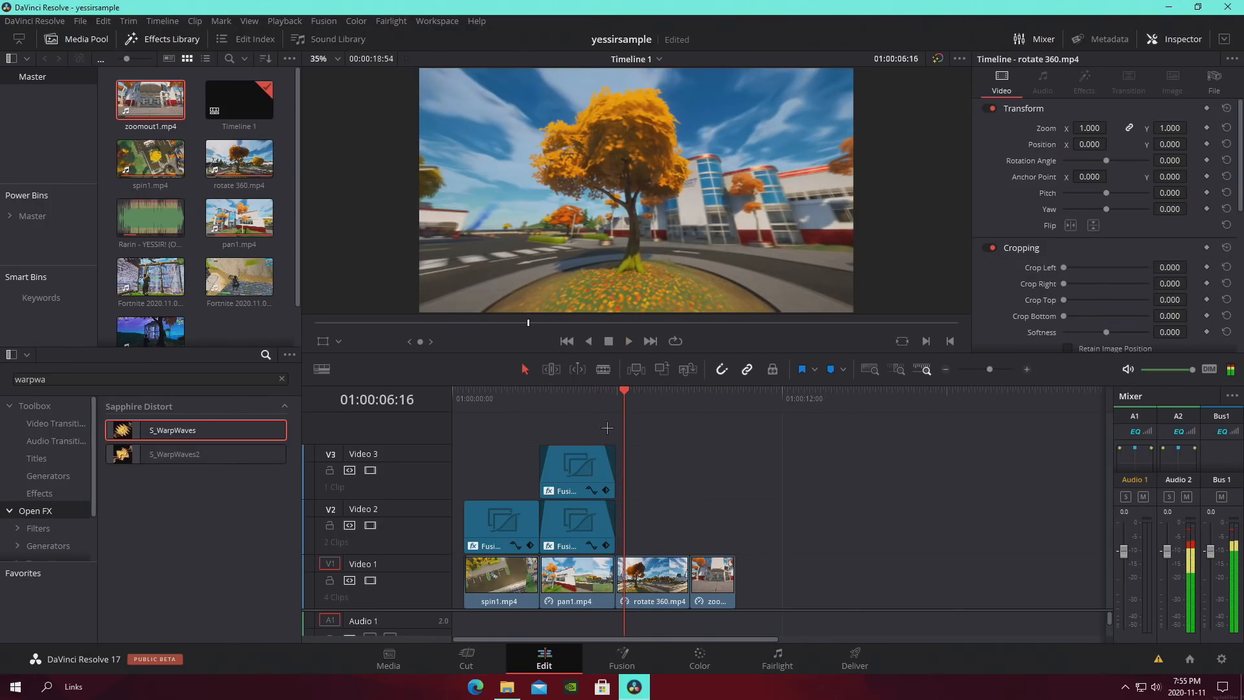
Copy the Video 3 title composition above pan1.mp4, paste it on Video 3 above rotate 360.mp4, and play it back
click(614, 400)
click(585, 529)
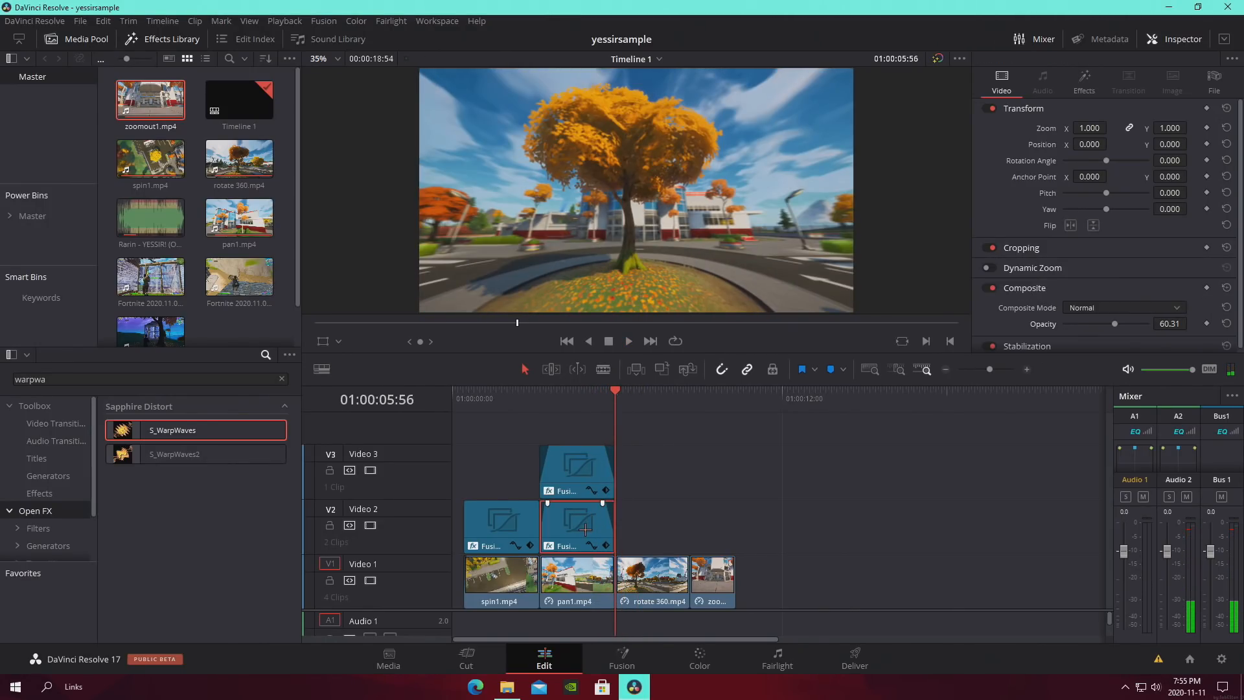
click(569, 480)
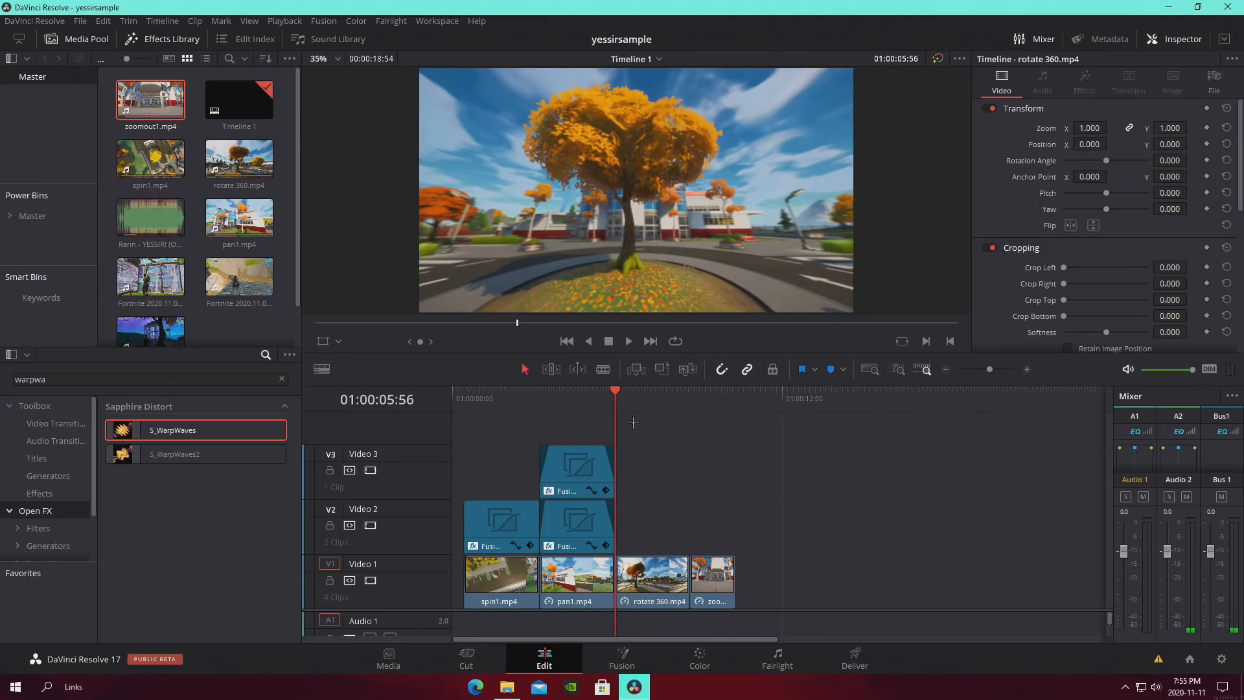
key(ctrl+v)
click(623, 390)
key(space)
click(615, 393)
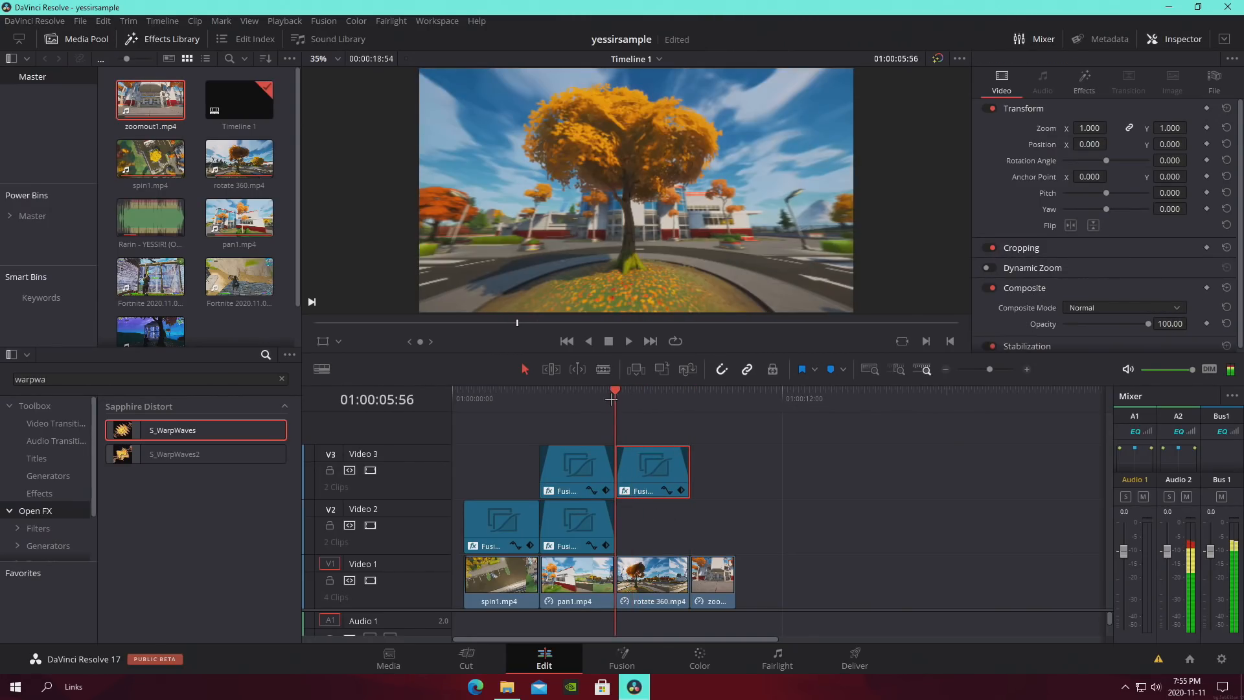
key(space)
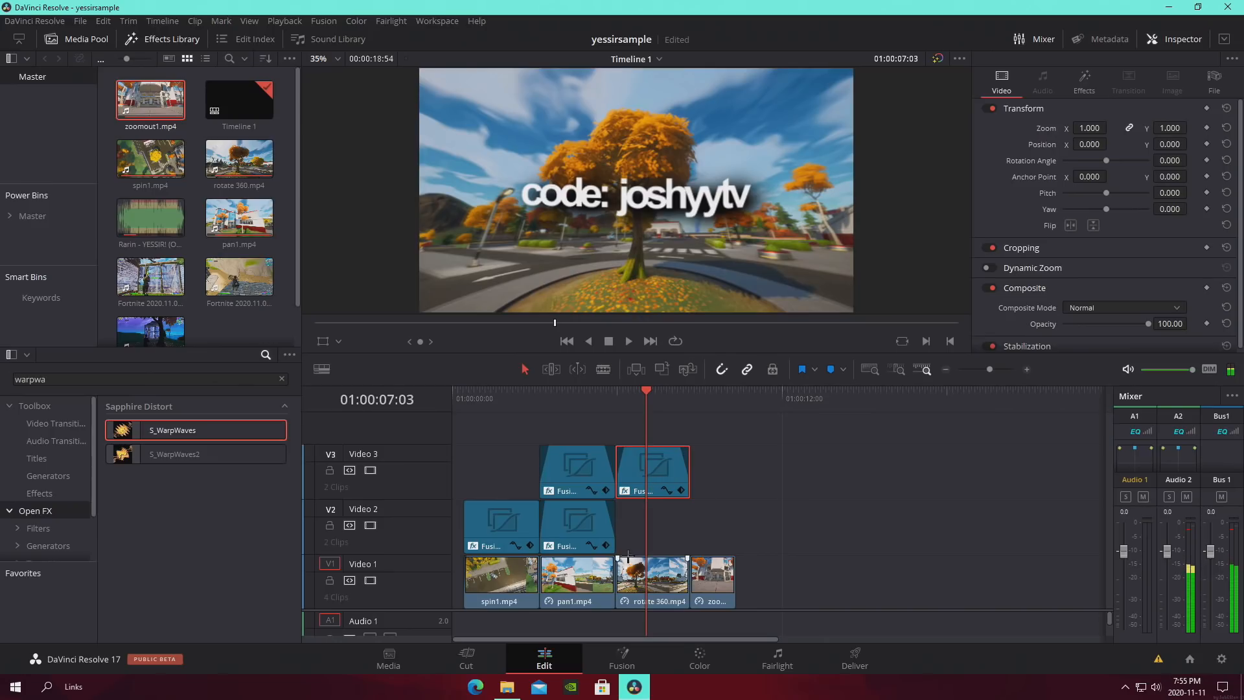
In Fusion, change the pasted title's text to "like + subscribe" and return to the Edit page
click(620, 654)
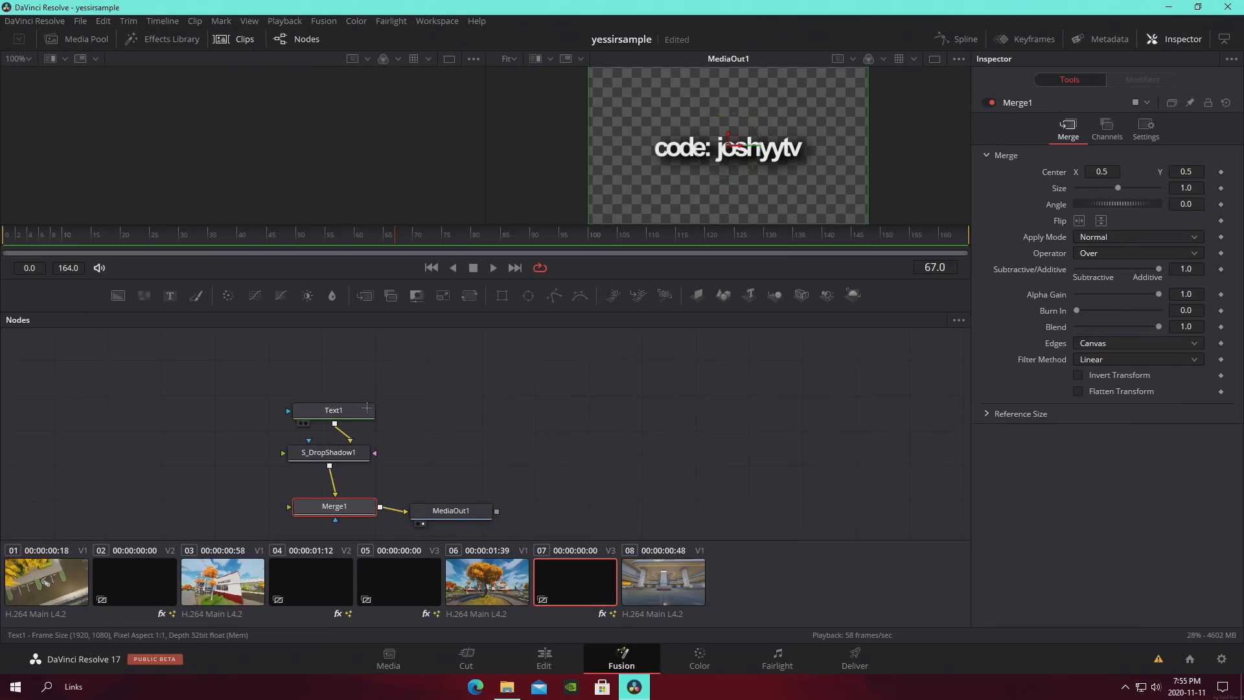
click(353, 411)
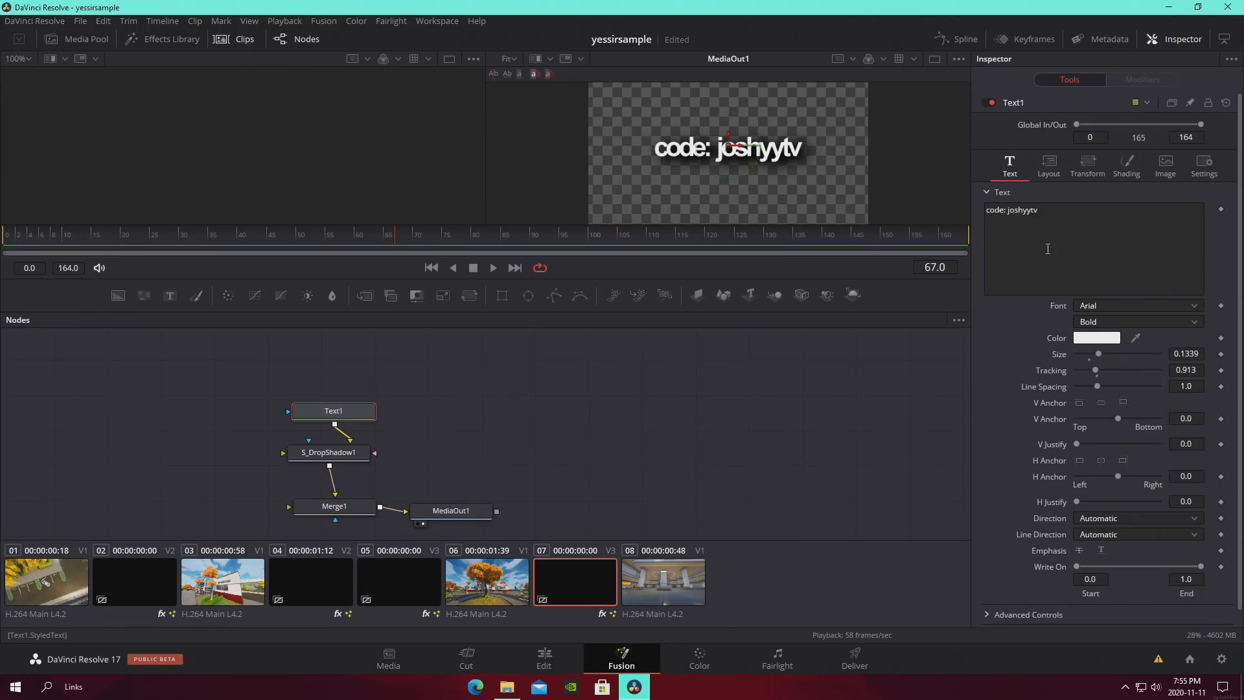
key(BackSpace)
text(like +)
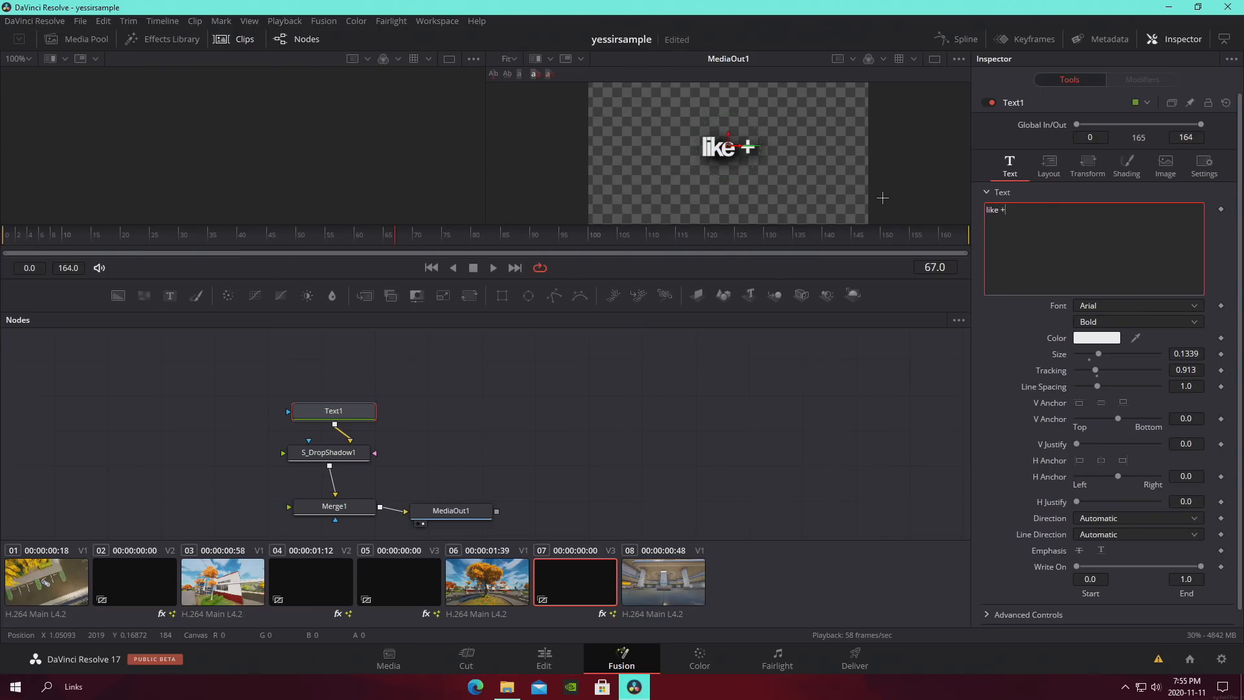
text( subscribe)
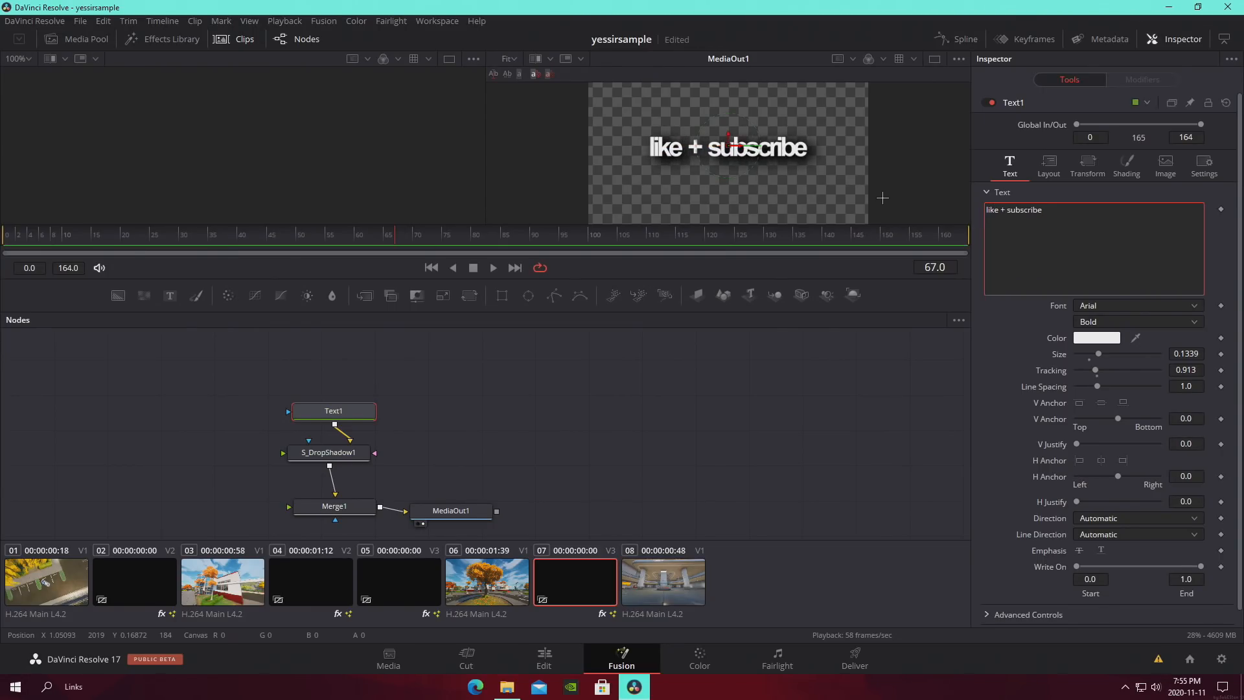
click(740, 431)
click(544, 659)
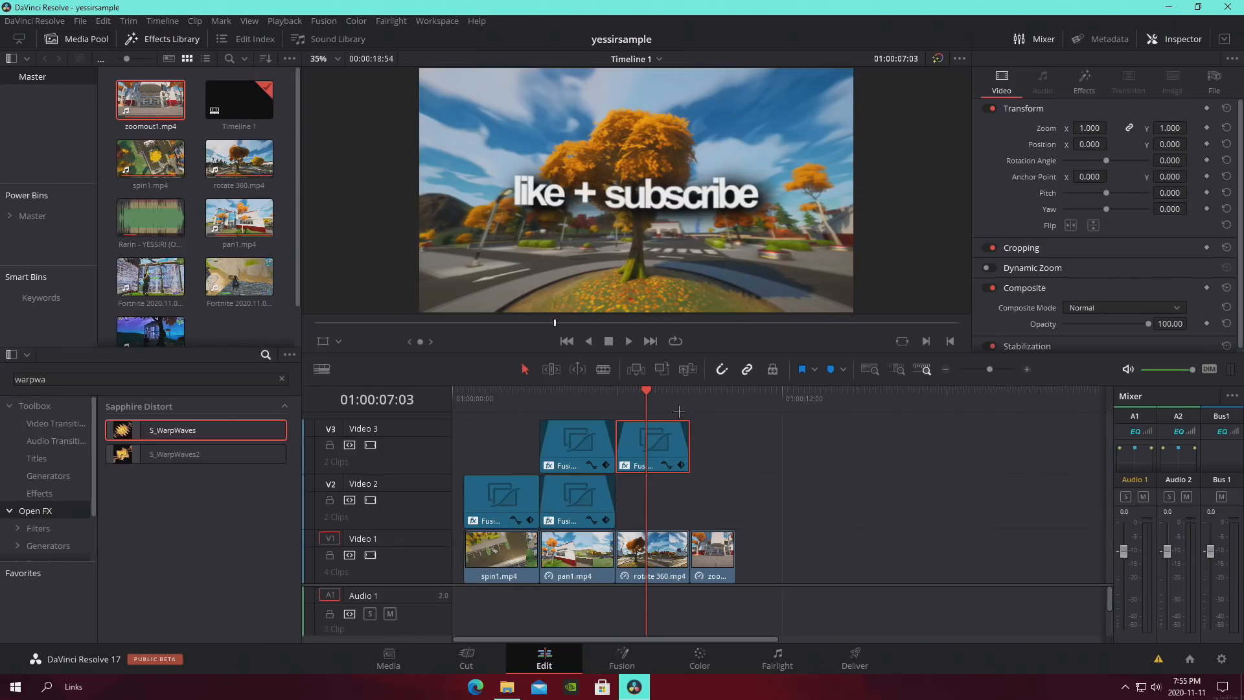
Paste another title composition on Video 3 at the start of zoomout1.mp4 and trim it to that clip's length
drag(628, 387, 680, 394)
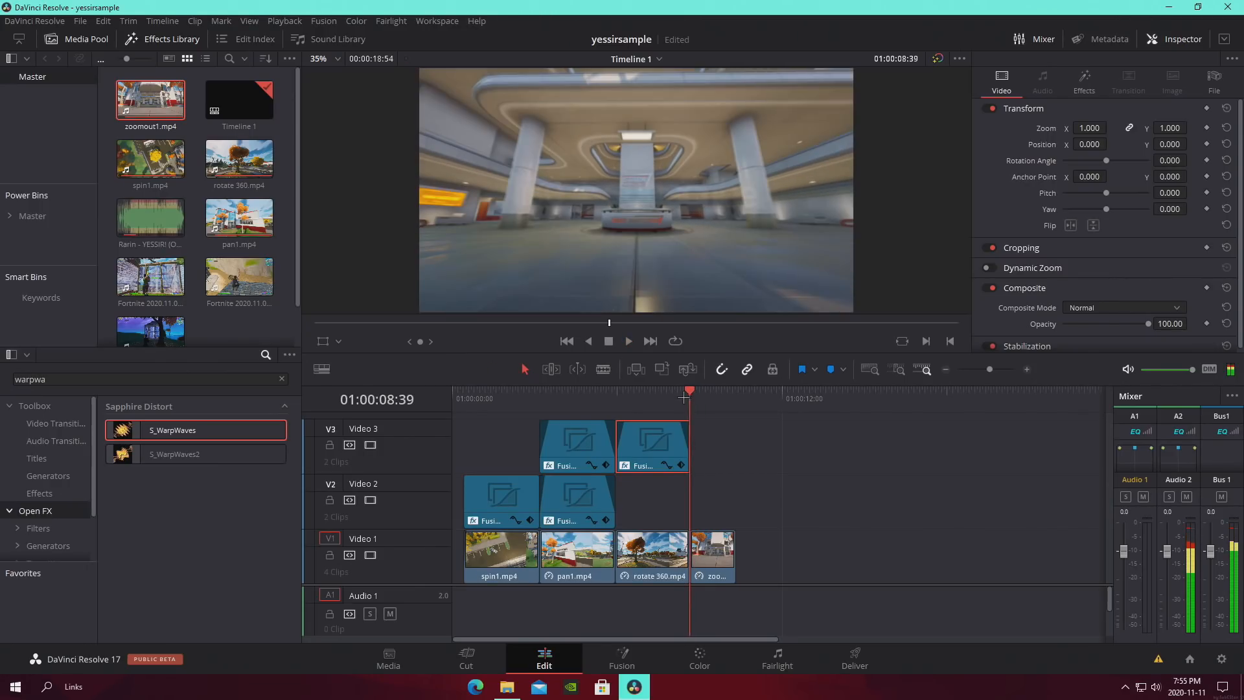
key(ctrl+v)
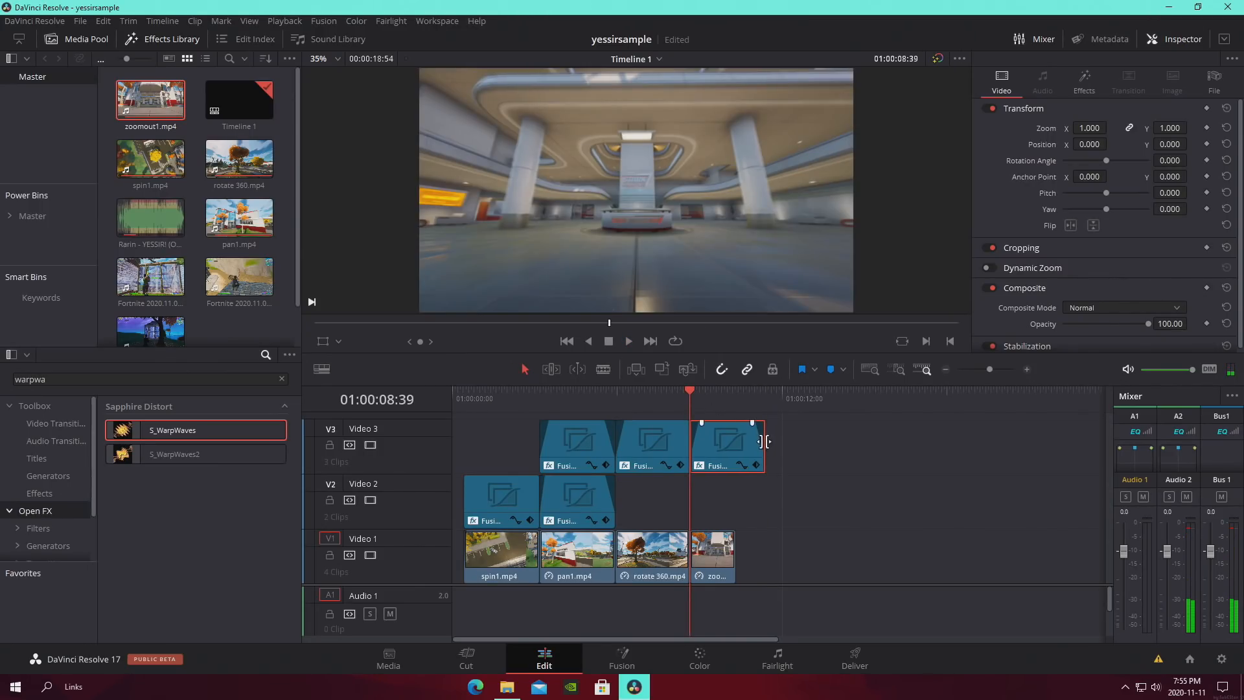
drag(763, 441, 737, 445)
In Fusion, change the title above zoomout1.mp4 to "hope you enjoy" and return to the Edit page
click(611, 659)
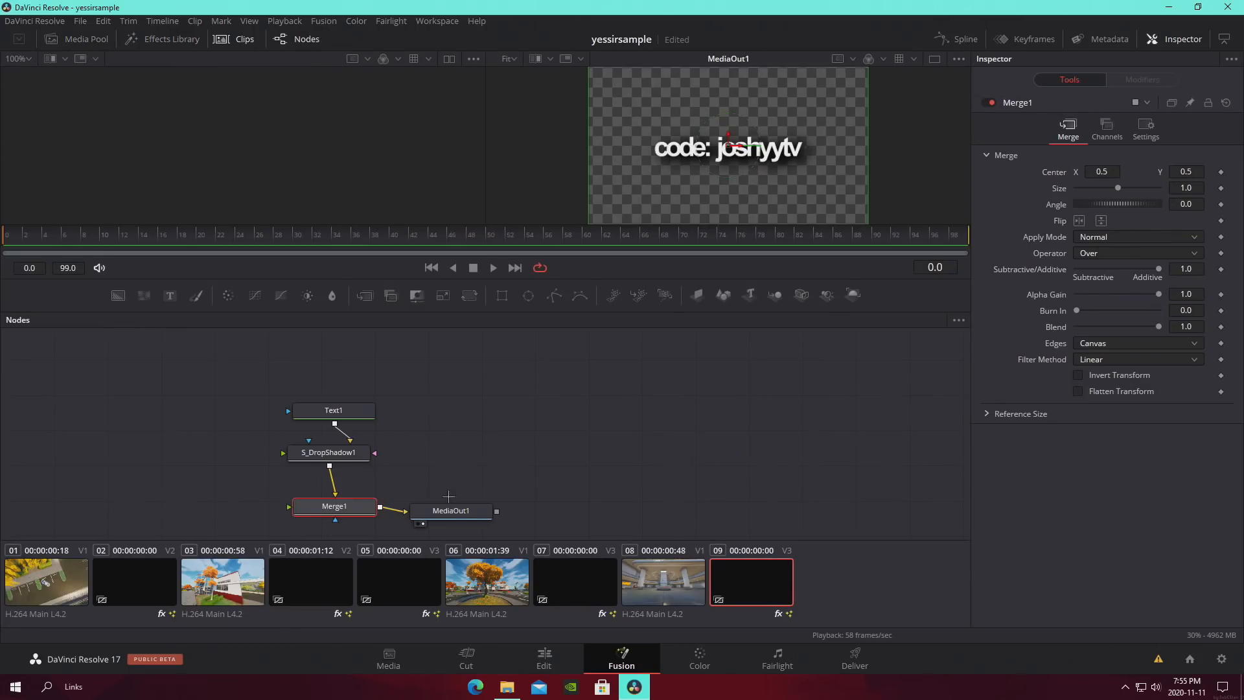
click(334, 411)
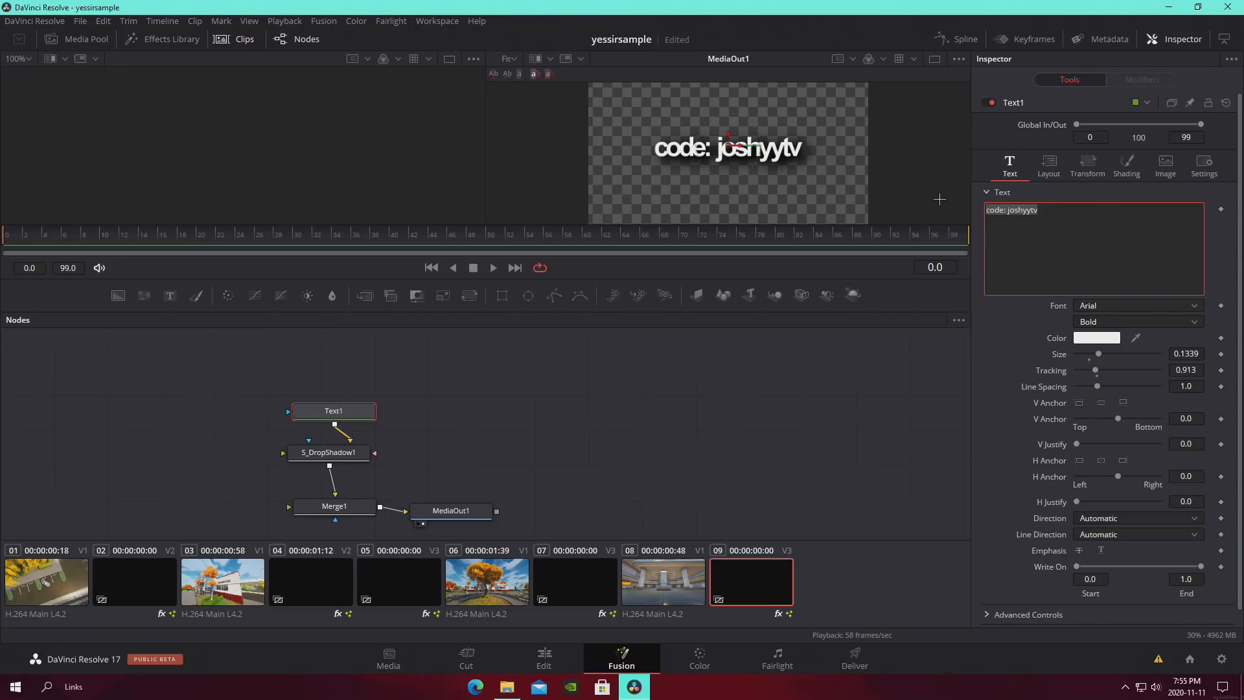
key(BackSpace)
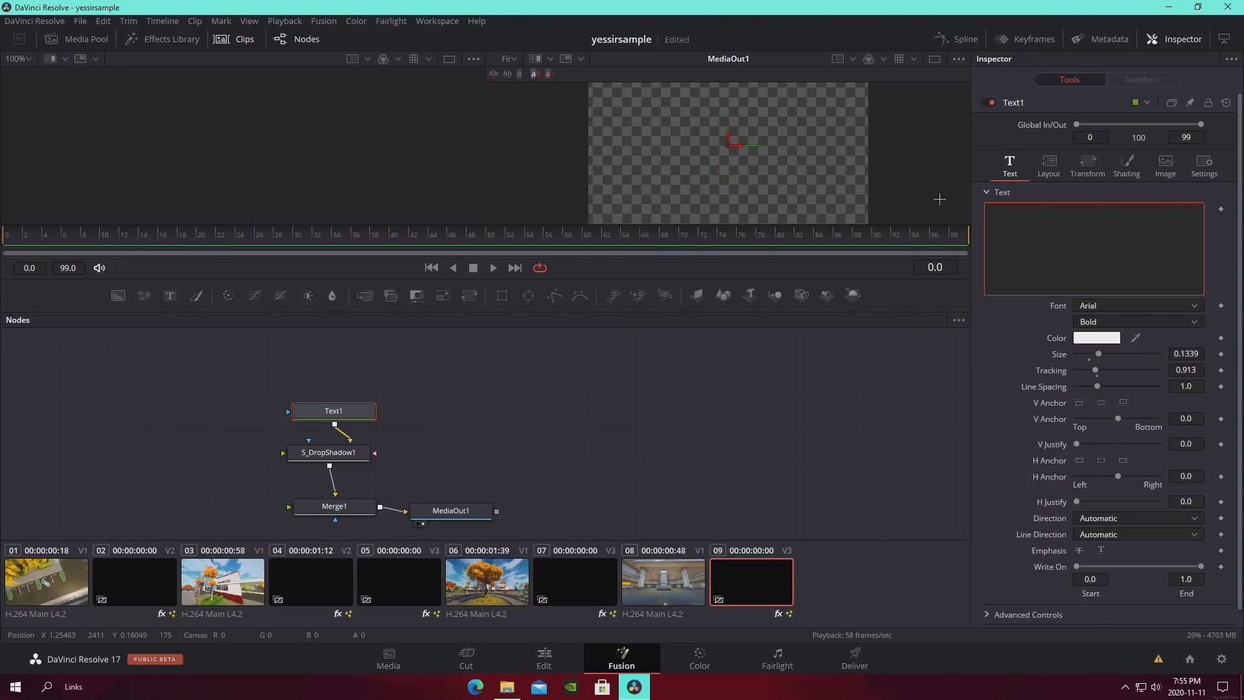
text(hope you enjoy)
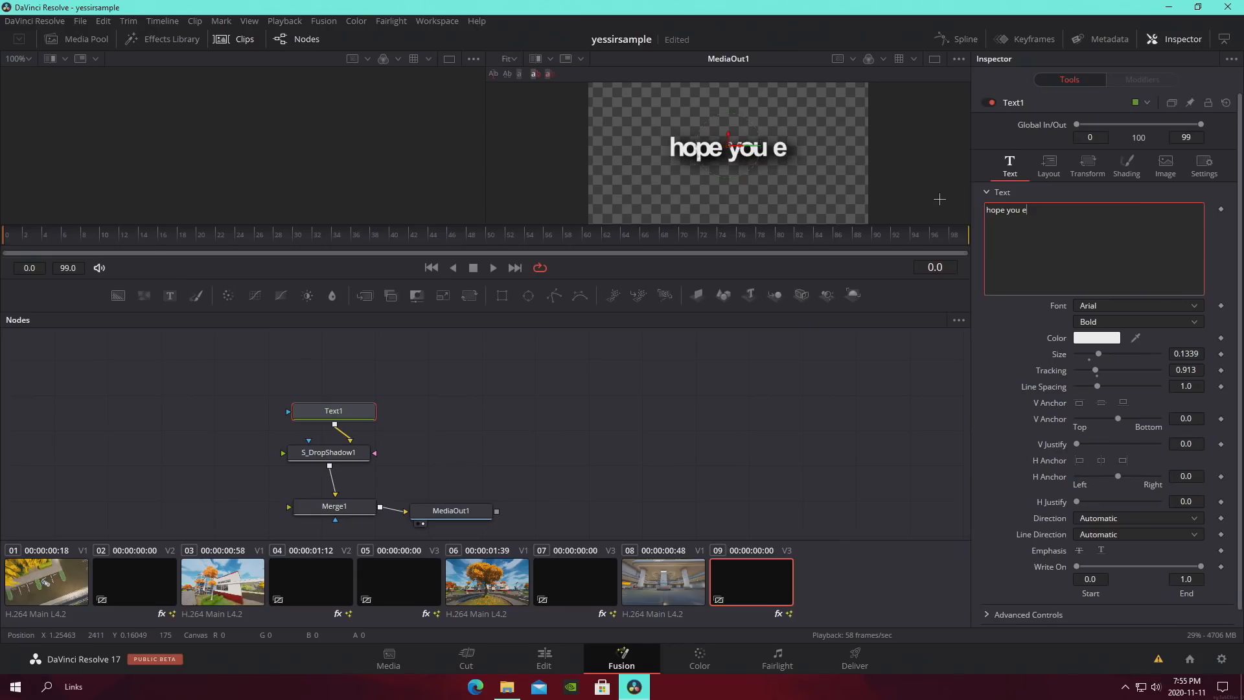
click(549, 651)
Play the music past the end of zoomout1.mp4 and park the playhead on its next beat marker at 01:00:11:27
drag(690, 396, 733, 407)
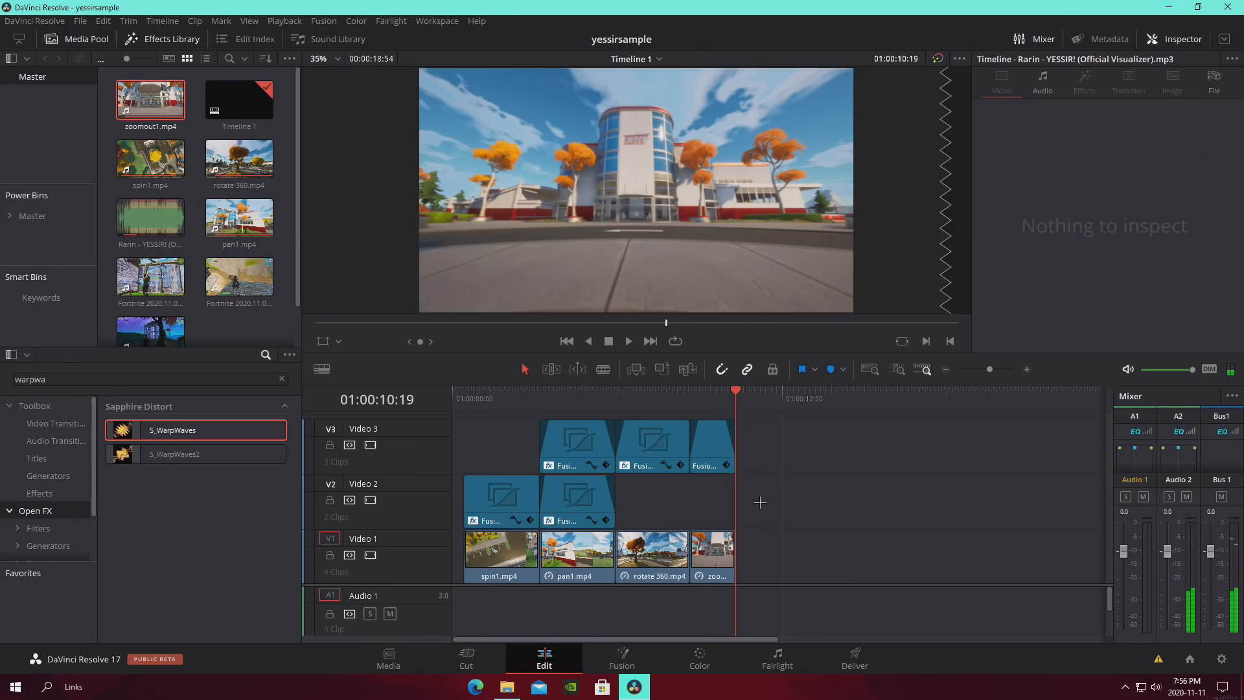
scroll(805, 578, down, 2)
key(space)
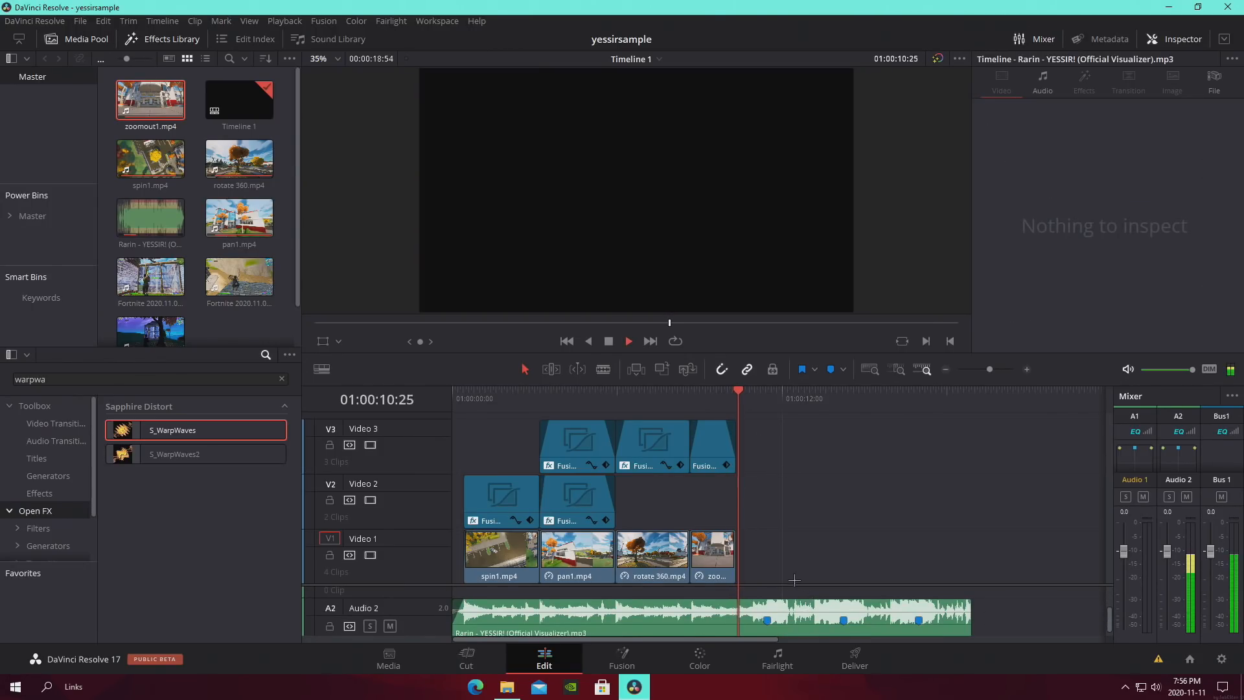
key(space)
drag(989, 369, 999, 379)
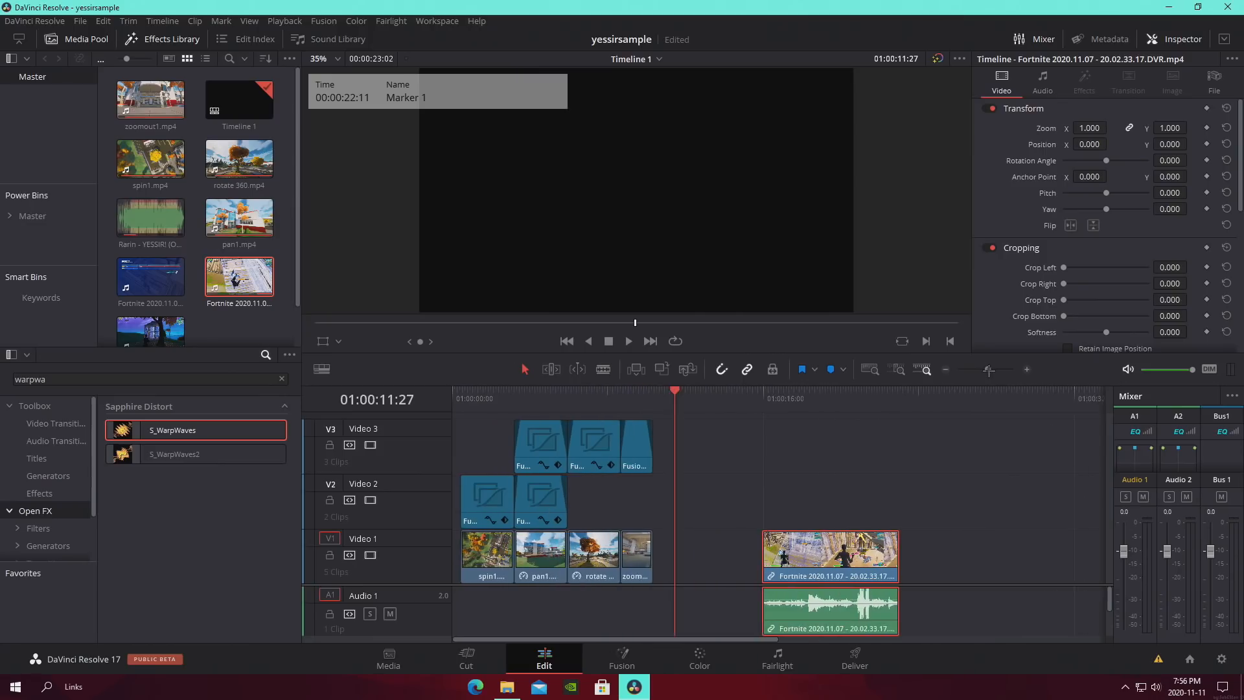
Move the Fortnite gameplay clip on Video 1 to the music marker, undo the excessive trim, and retrim the clip around the shot
drag(1033, 557, 930, 577)
drag(991, 567, 823, 564)
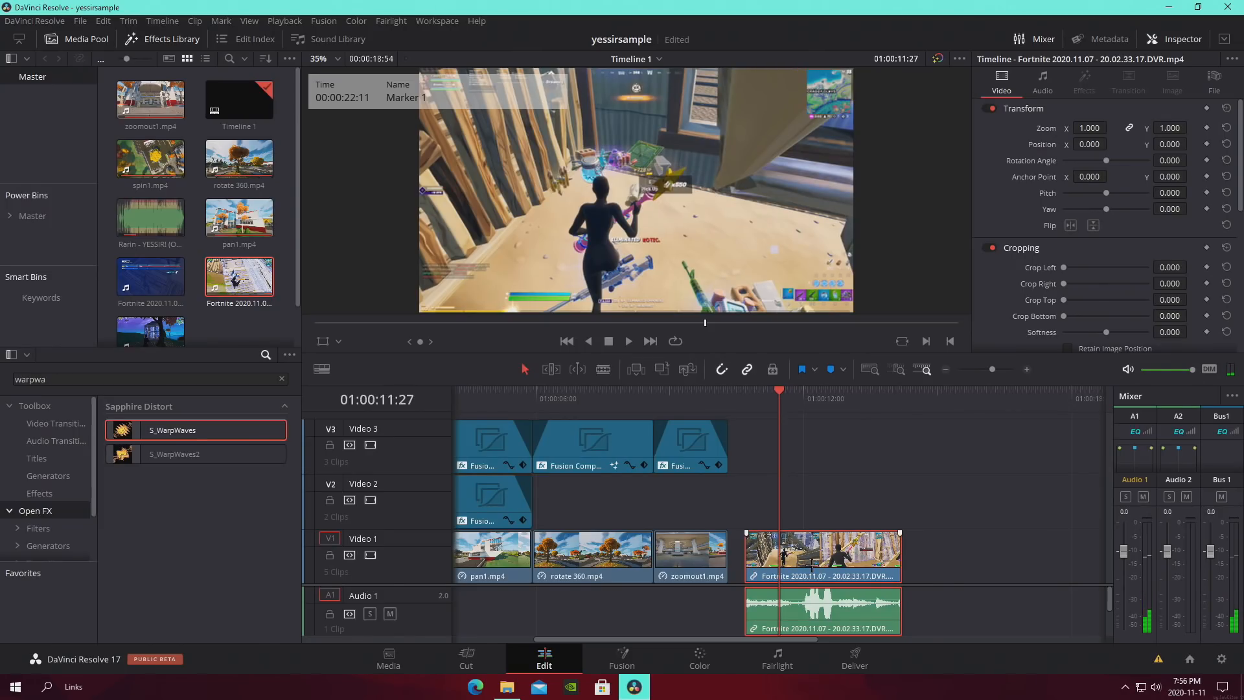
key(ctrl+z)
key(ctrl+z)
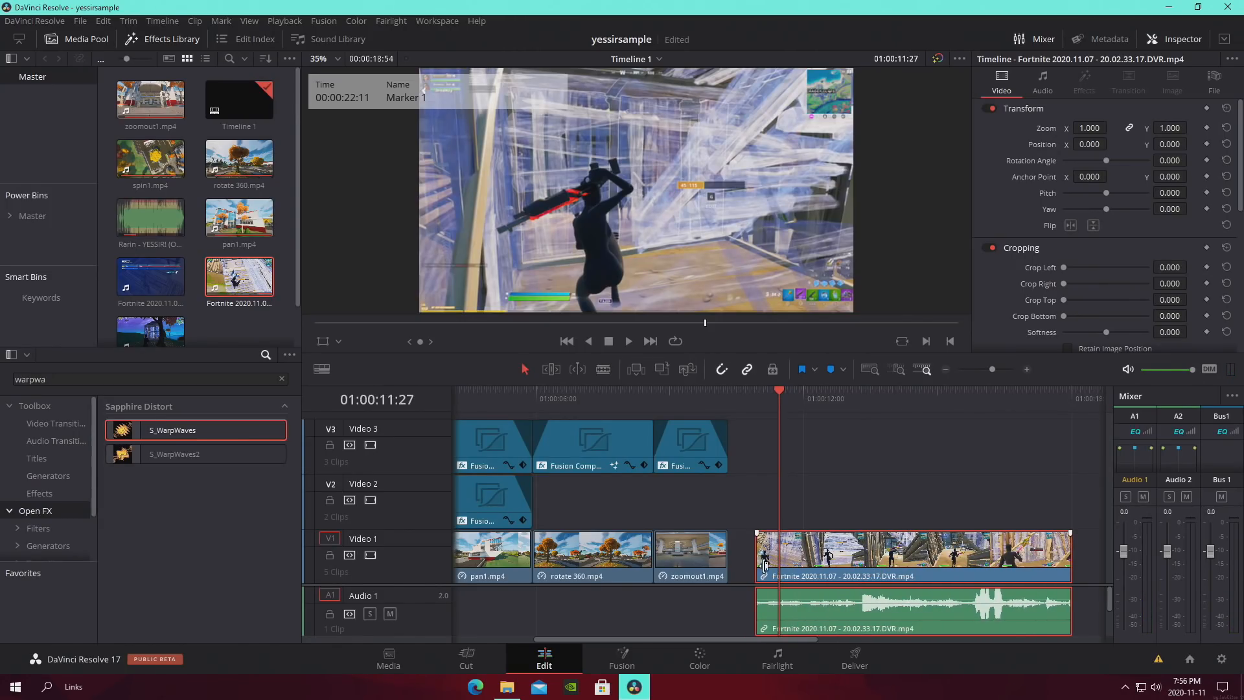
drag(762, 569, 787, 568)
drag(885, 564, 861, 562)
mouse_move(763, 569)
mouse_down()
mouse_move(787, 568)
mouse_move(778, 562)
mouse_up()
drag(859, 561, 834, 560)
Align the gameplay clip's gunshot with the playhead at 01:00:11:27 and extend the clip's start to meet the end of zoomout1.mp4
drag(991, 369, 1001, 369)
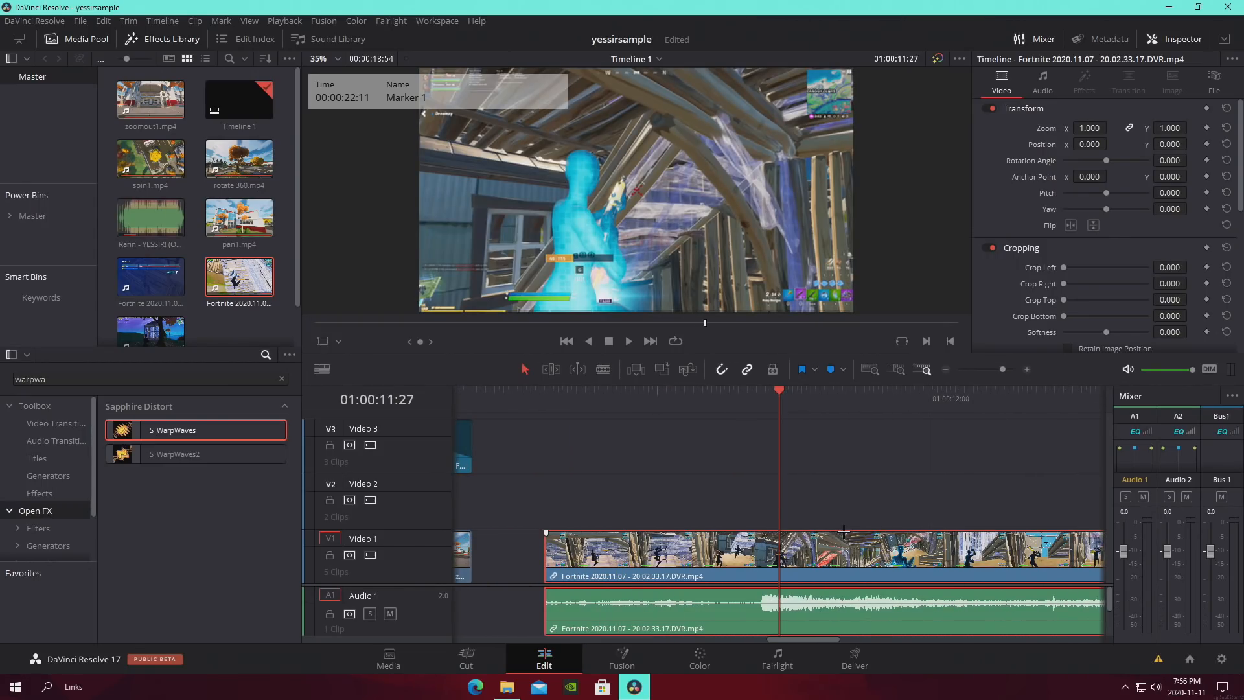
mouse_move(847, 538)
mouse_down()
mouse_move(889, 543)
mouse_move(848, 543)
mouse_up()
click(512, 554)
key(Delete)
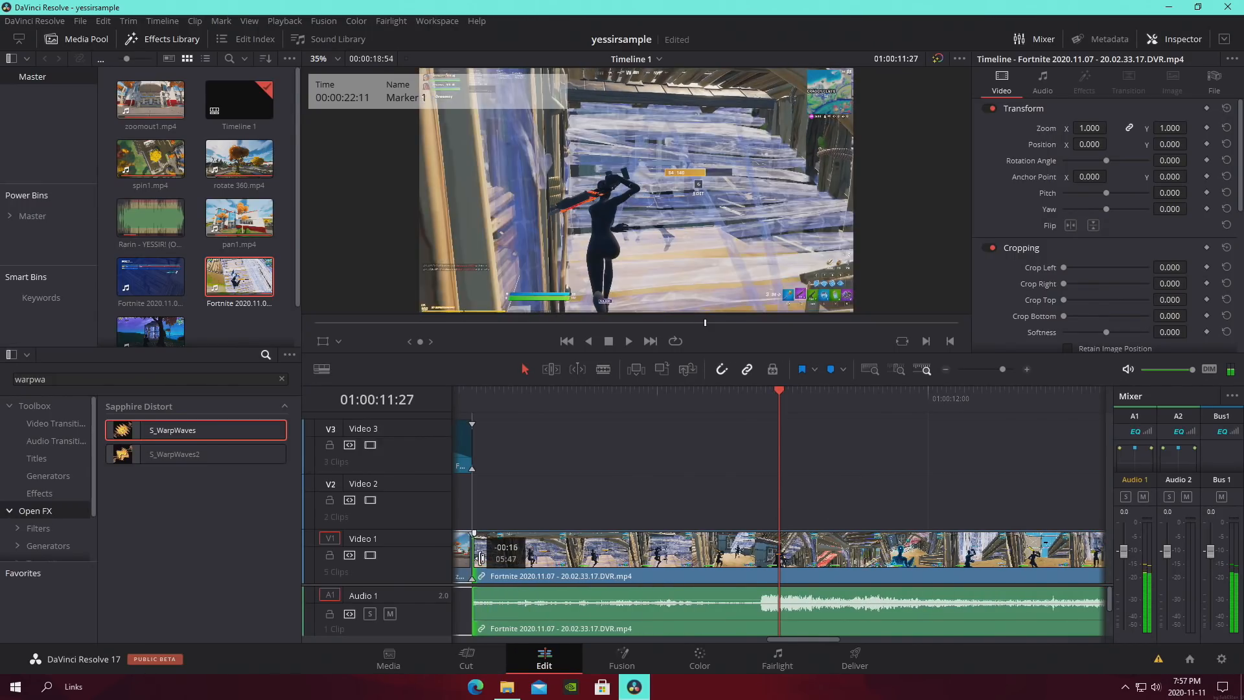
Scrub through the gameplay clip, split it at 01:00:13:10, and delete the part after the cut
click(471, 393)
drag(469, 396, 931, 461)
drag(1002, 368, 996, 369)
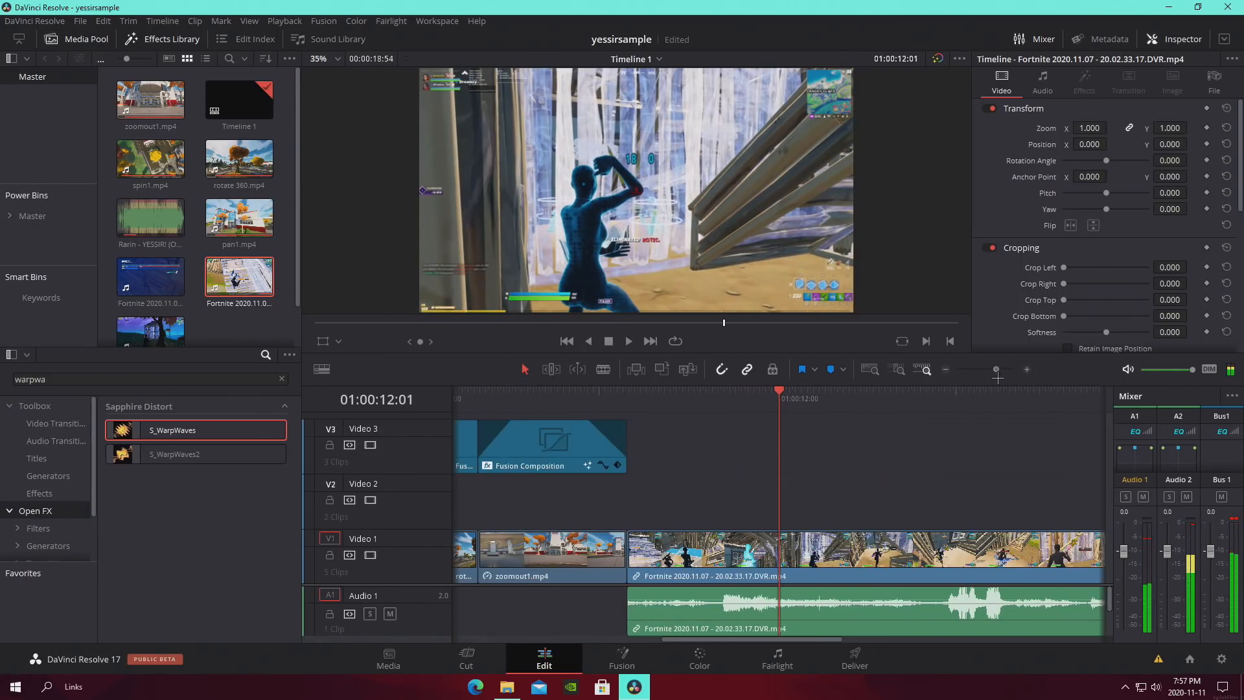
drag(779, 397, 882, 390)
click(880, 583)
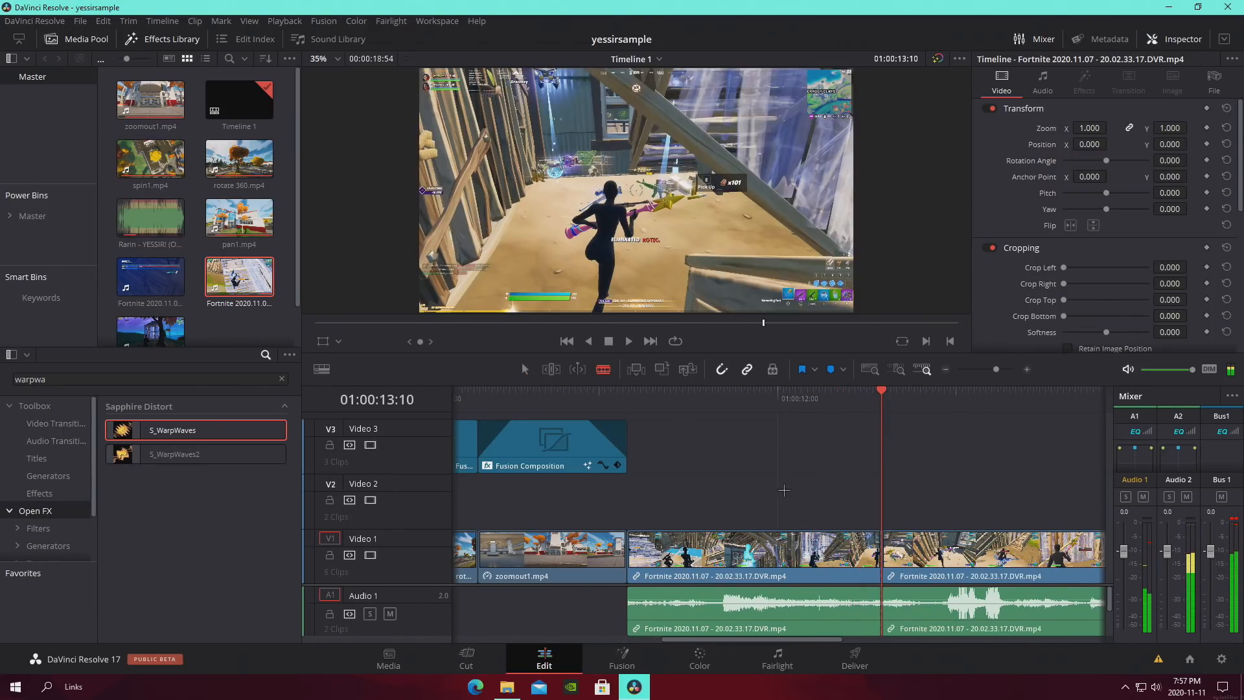
right_click(947, 586)
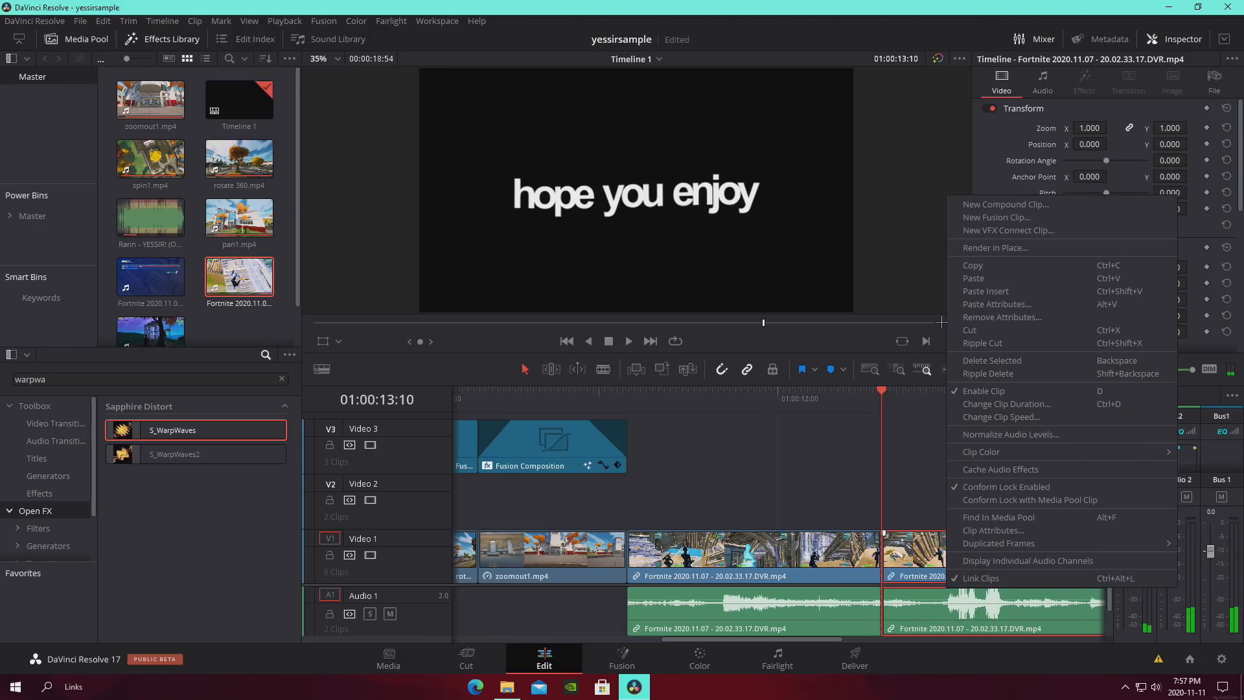
click(985, 356)
Preview the timeline from the intro title and from the start of the gameplay clip at 01:00:10:19
mouse_move(996, 369)
mouse_down()
mouse_move(985, 372)
mouse_move(1000, 369)
mouse_up()
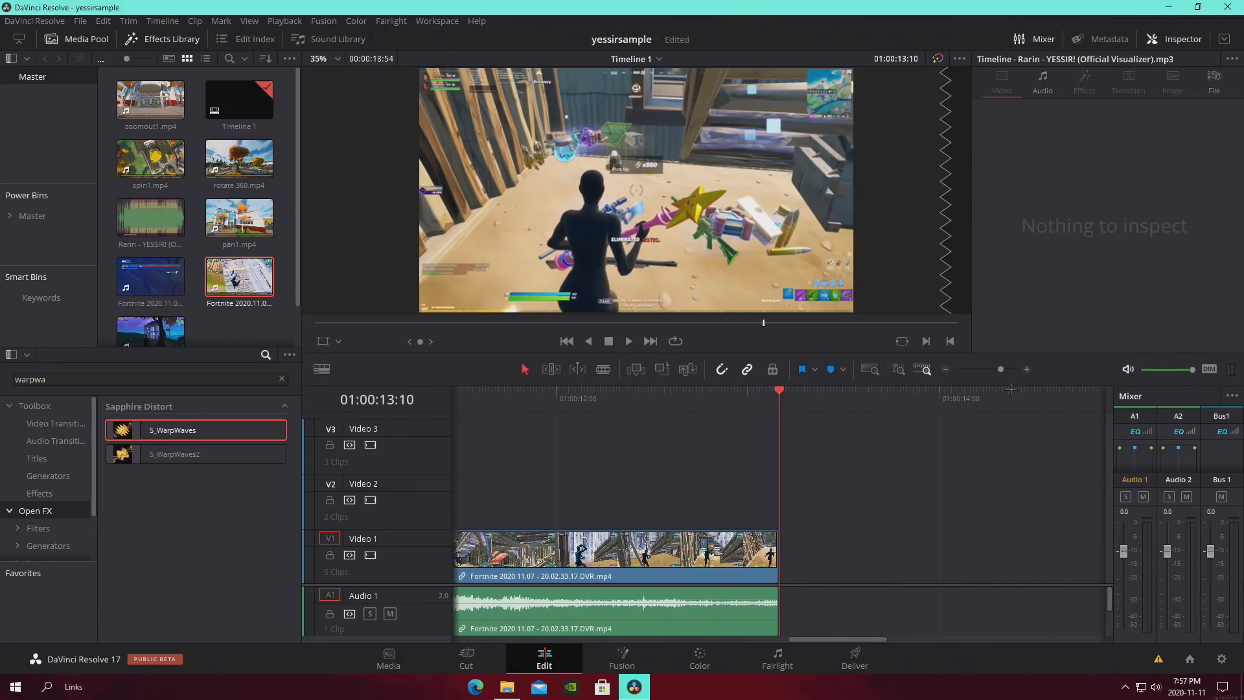
drag(595, 401, 669, 404)
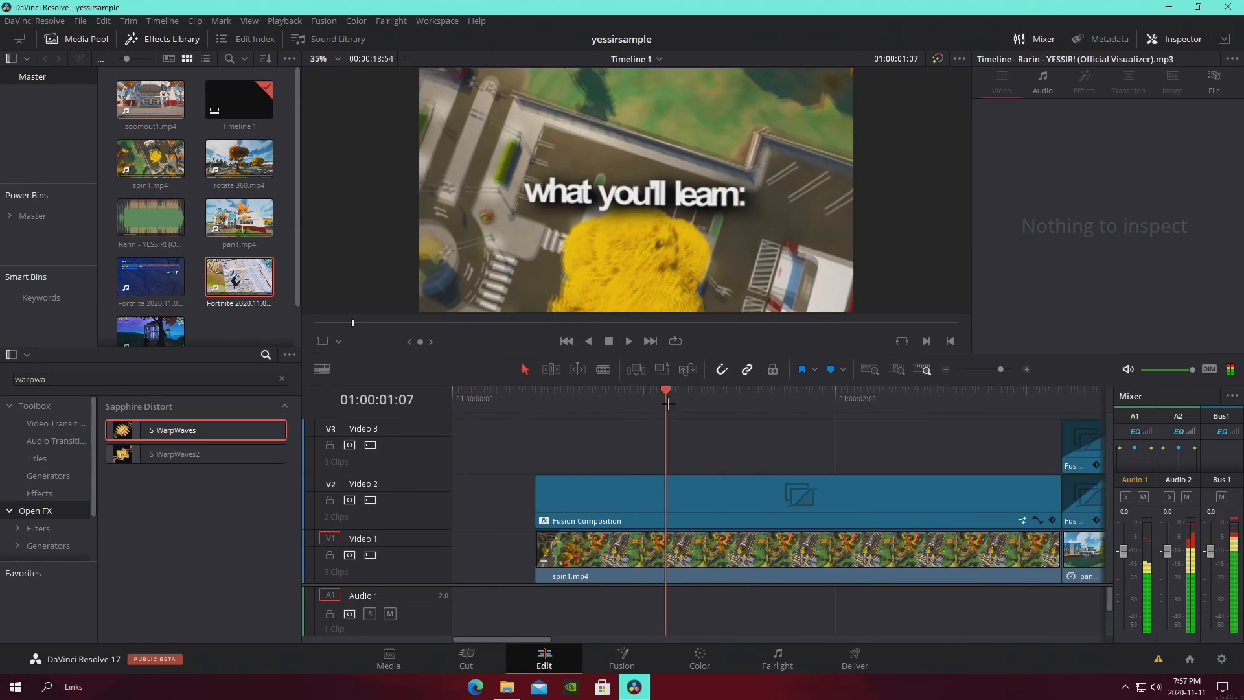
key(space)
drag(1000, 369, 991, 370)
click(778, 400)
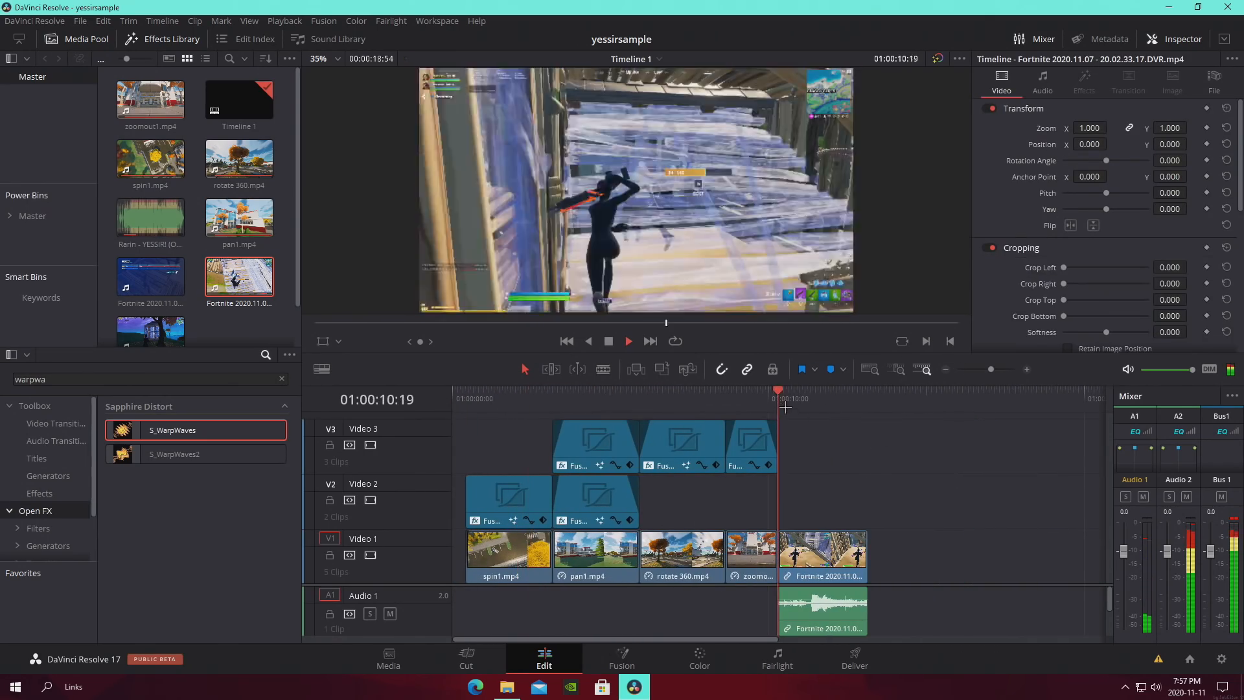
key(space)
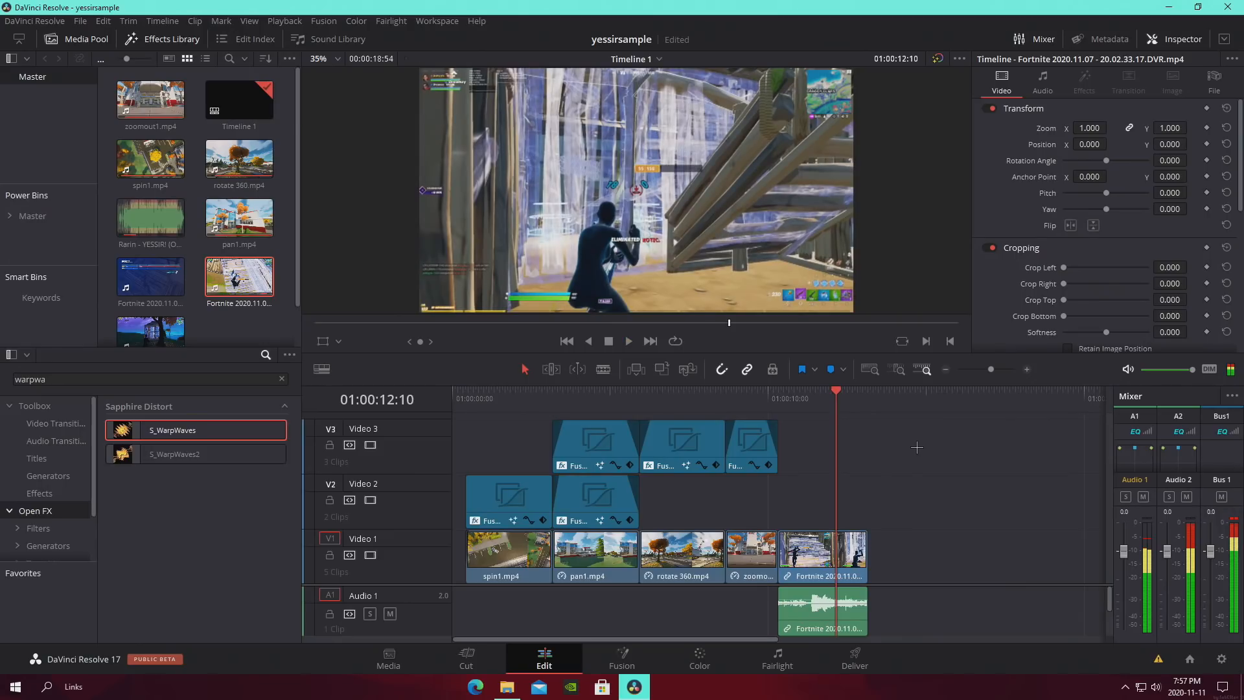
Unlink the gameplay clip's video and audio at the gunshot and place the playhead on the music beat at 01:00:11:27
drag(990, 368, 1003, 369)
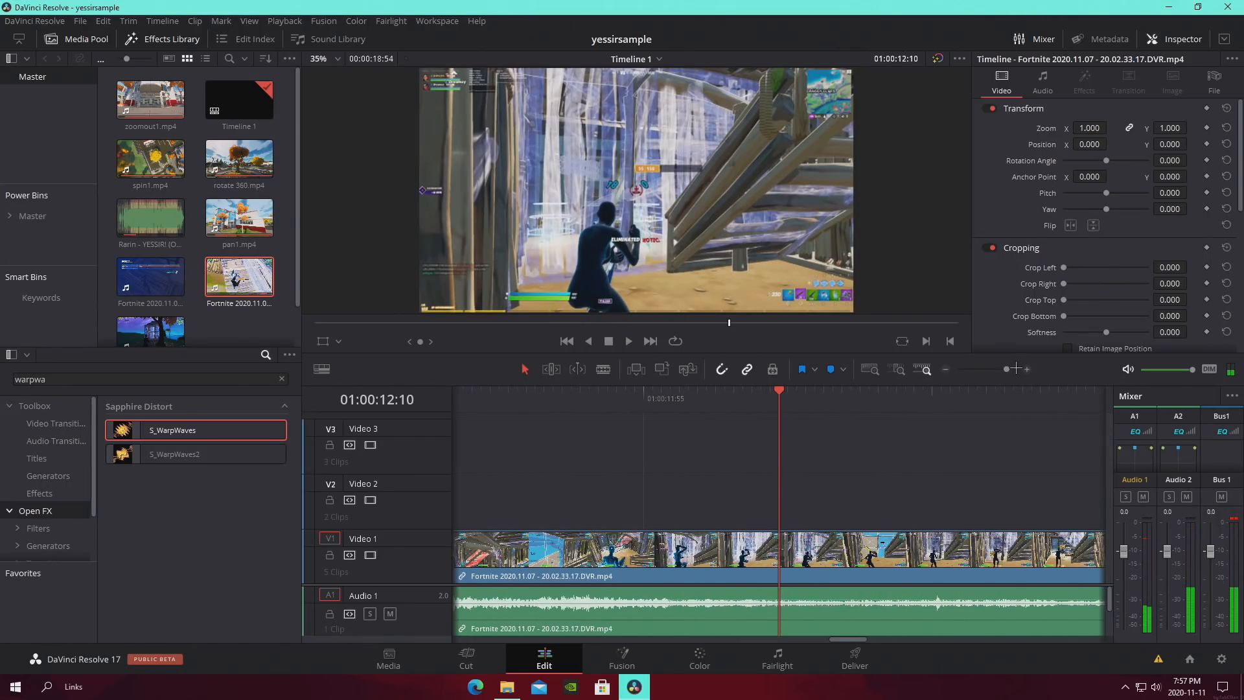
click(522, 398)
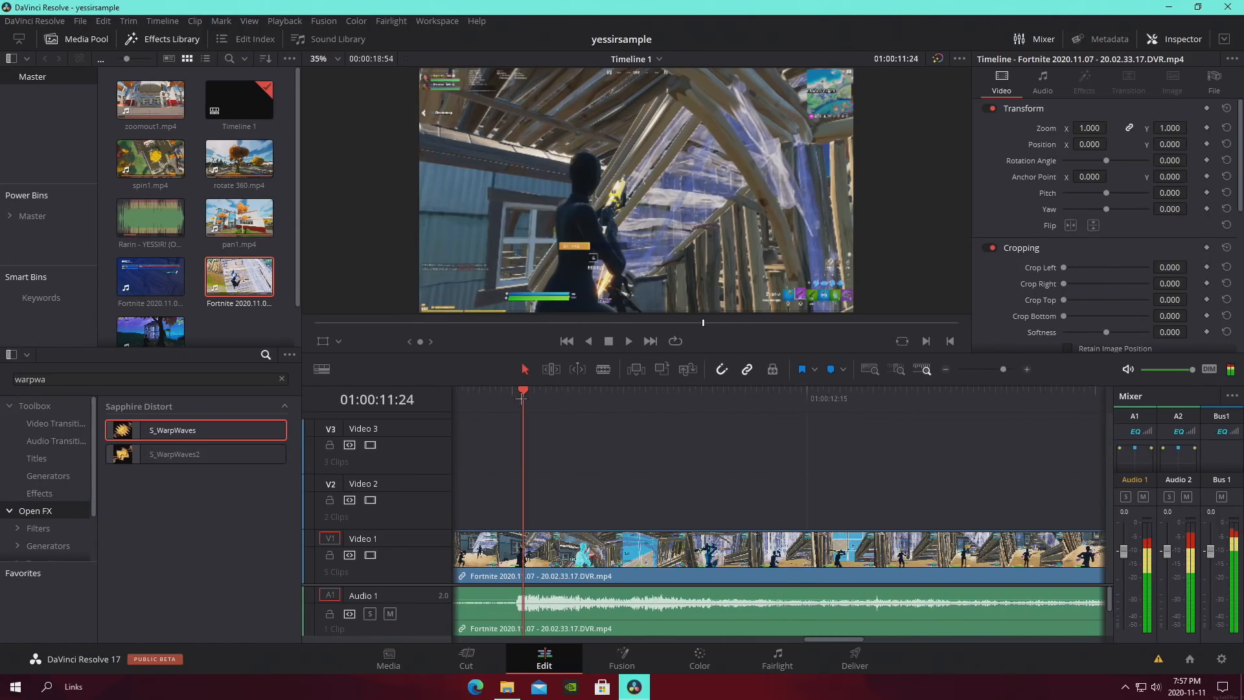
right_click(612, 558)
click(687, 553)
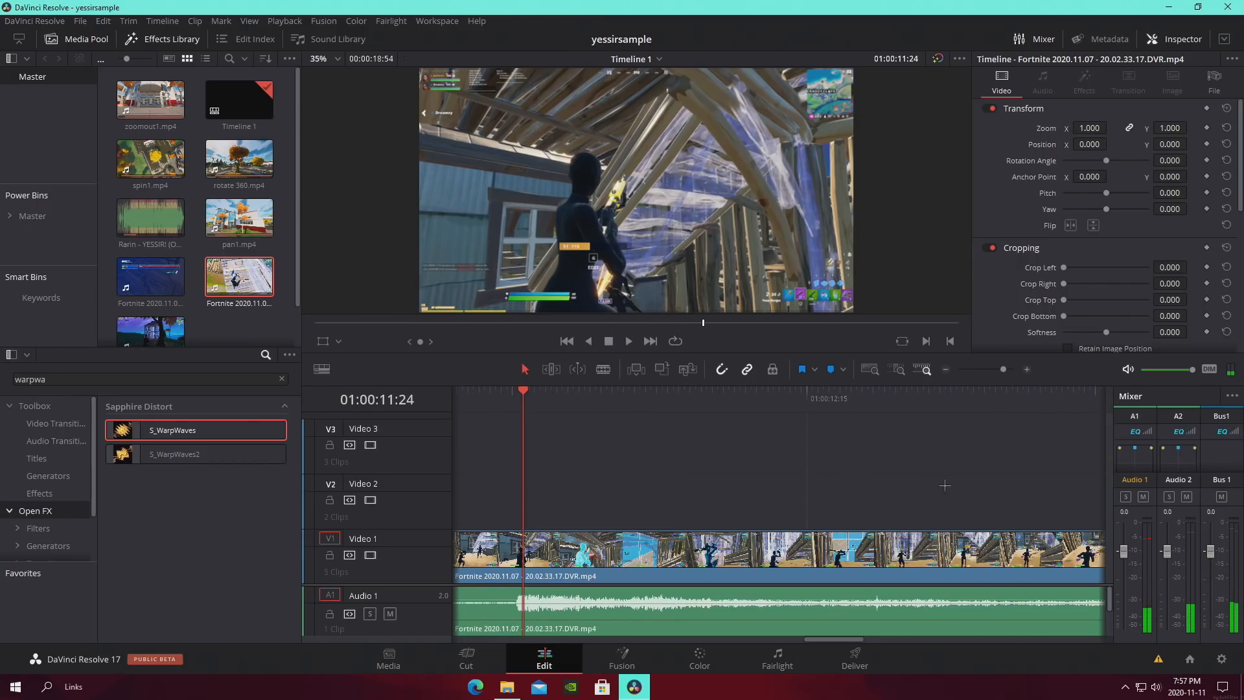
scroll(684, 614, down, 2)
drag(520, 389, 532, 400)
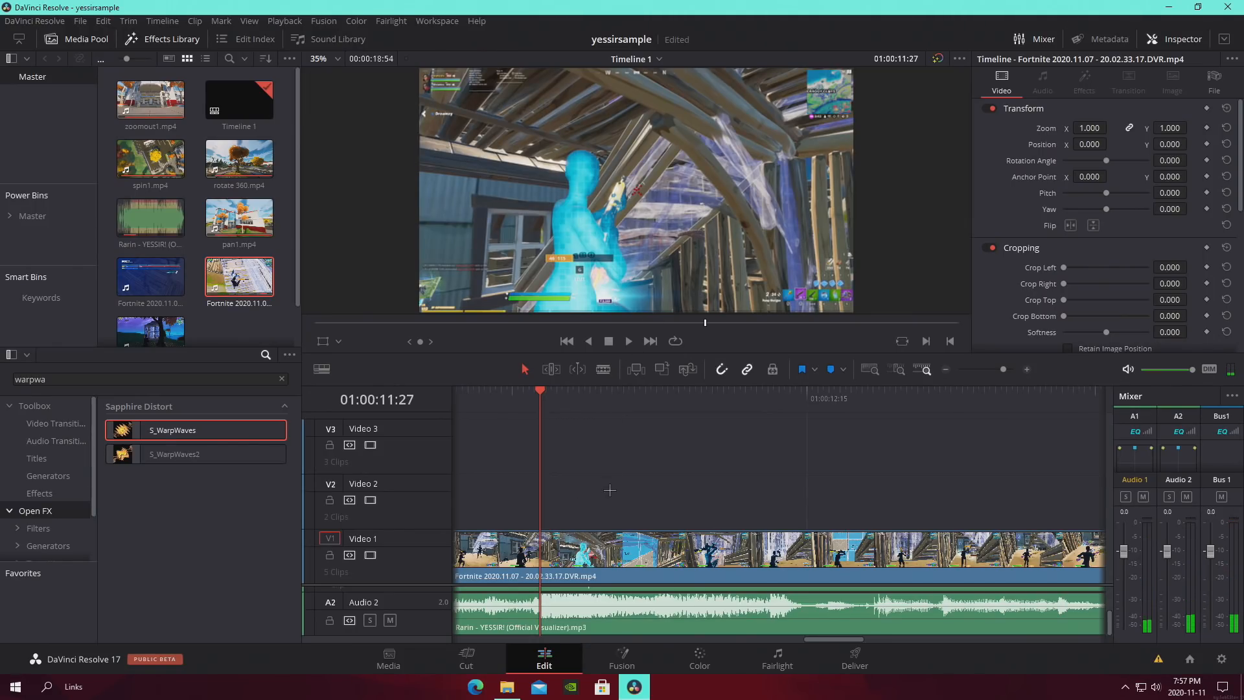
Show the gameplay clip's retime controls, add a speed point at 01:00:11:27, and set the segment after it to 50% speed
right_click(648, 551)
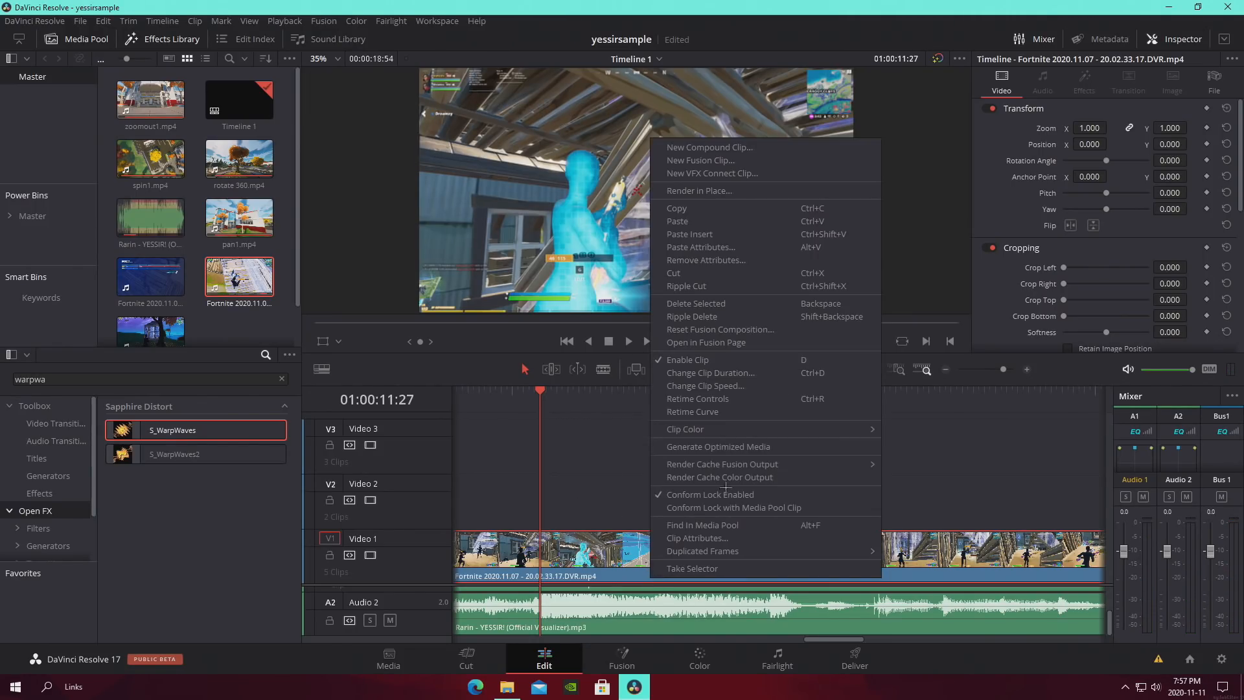
click(700, 398)
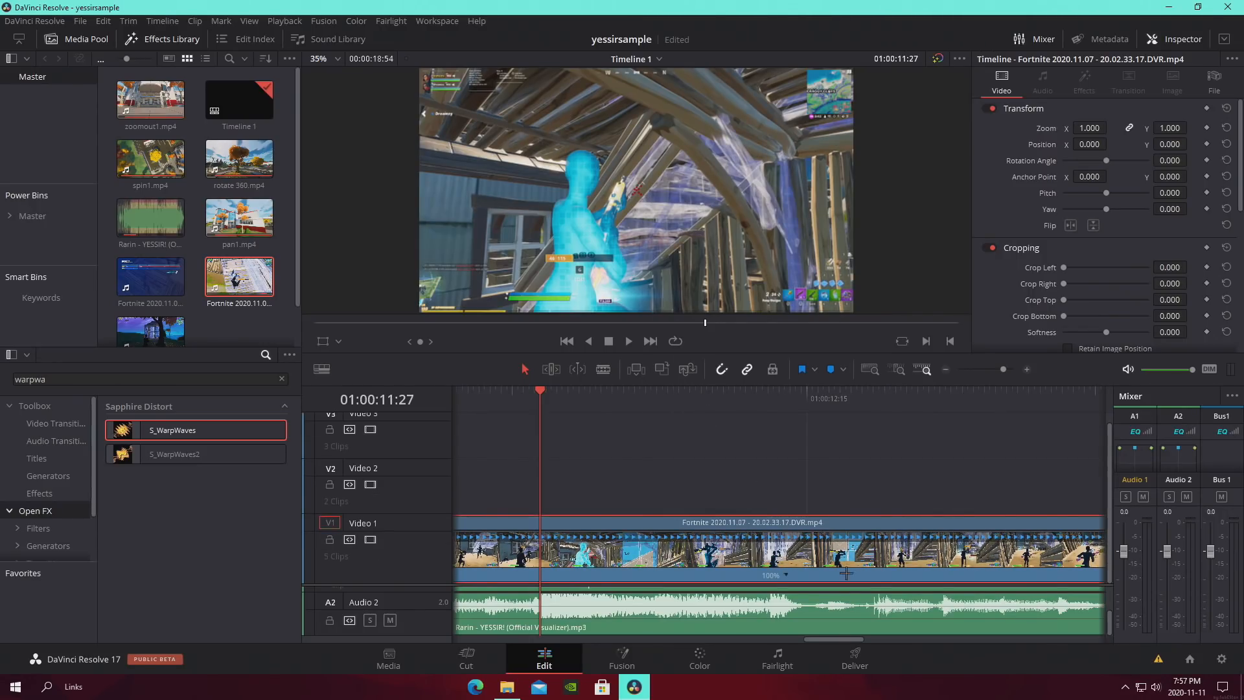
scroll(835, 603, up, 2)
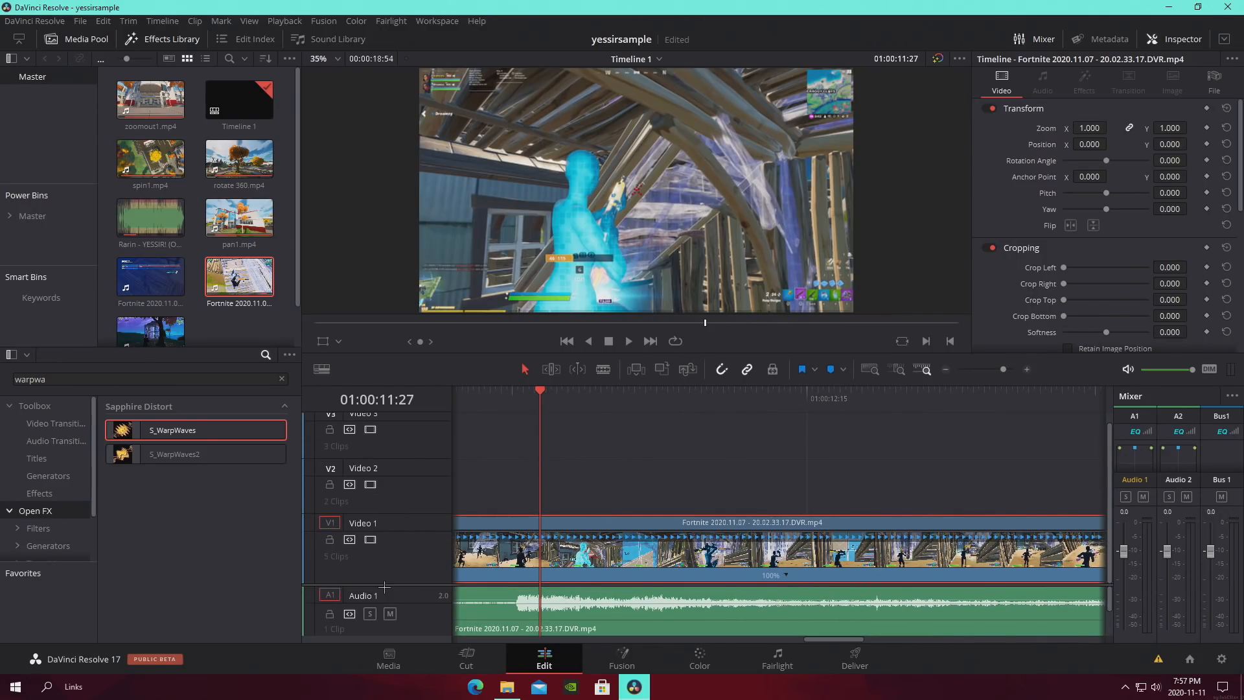
drag(387, 585, 389, 516)
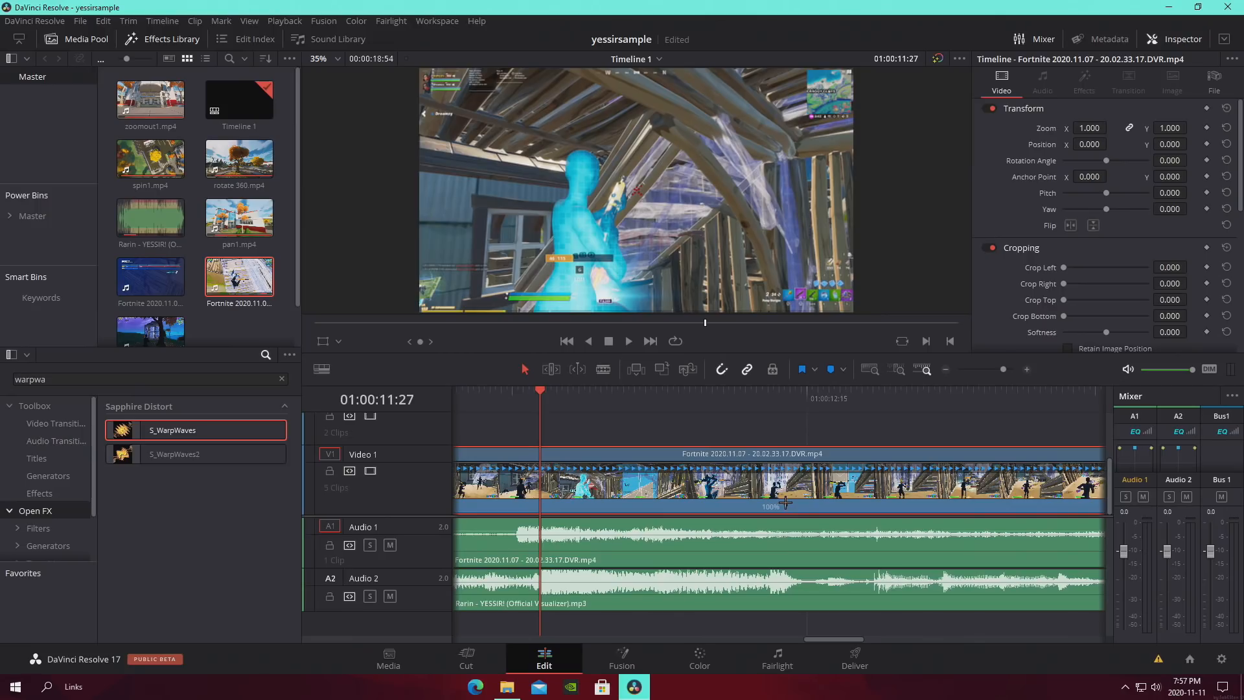
right_click(786, 506)
click(821, 524)
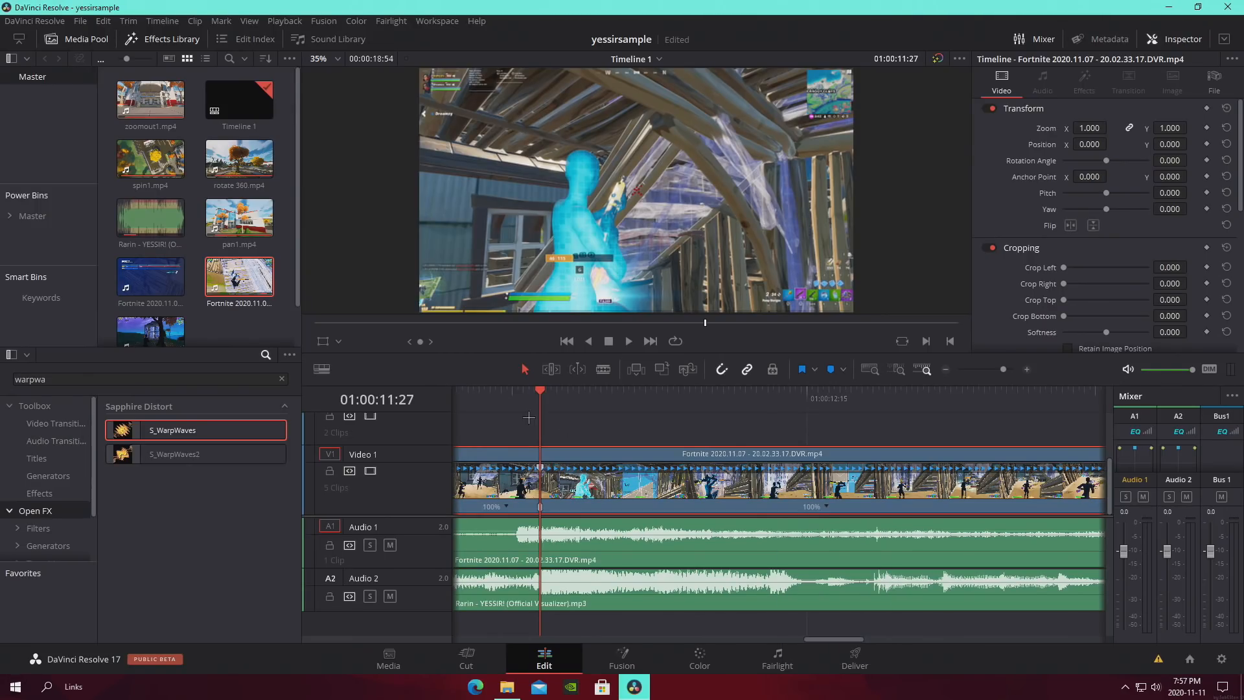
click(818, 511)
mouse_move(881, 561)
click(949, 585)
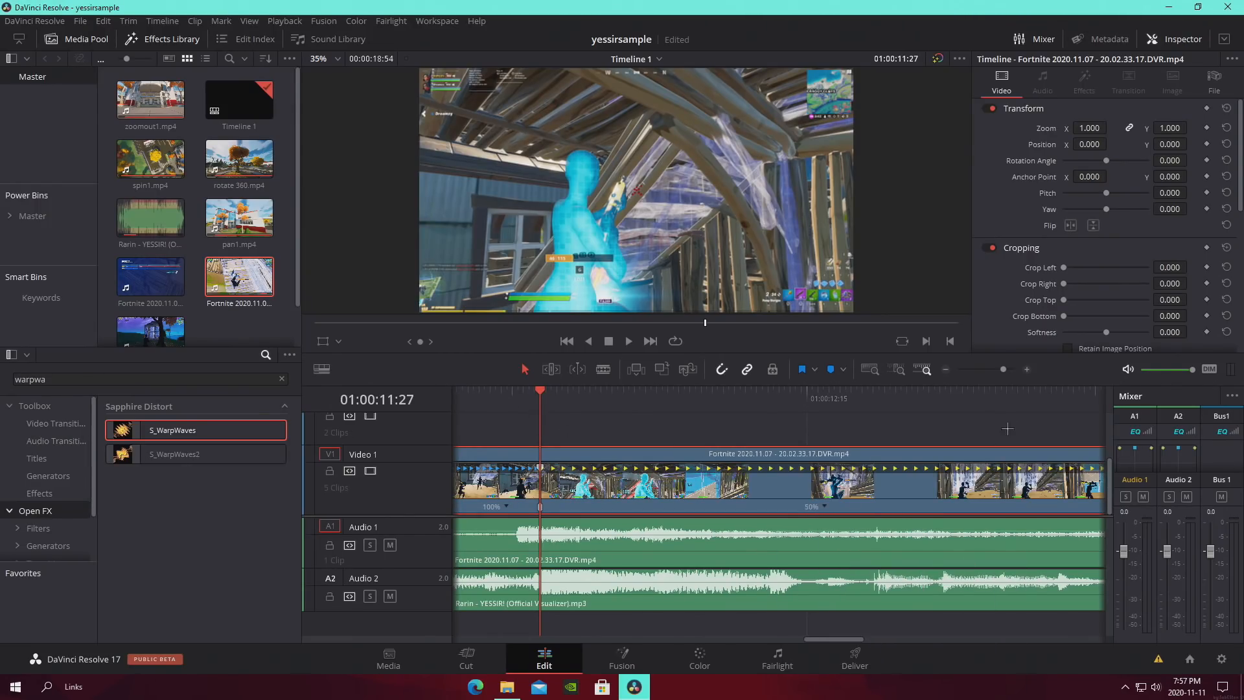
Trim the ends of the slowed gameplay clip and its audio to the next music beat, and save the project
scroll(862, 491, down, 3)
drag(862, 490, 814, 490)
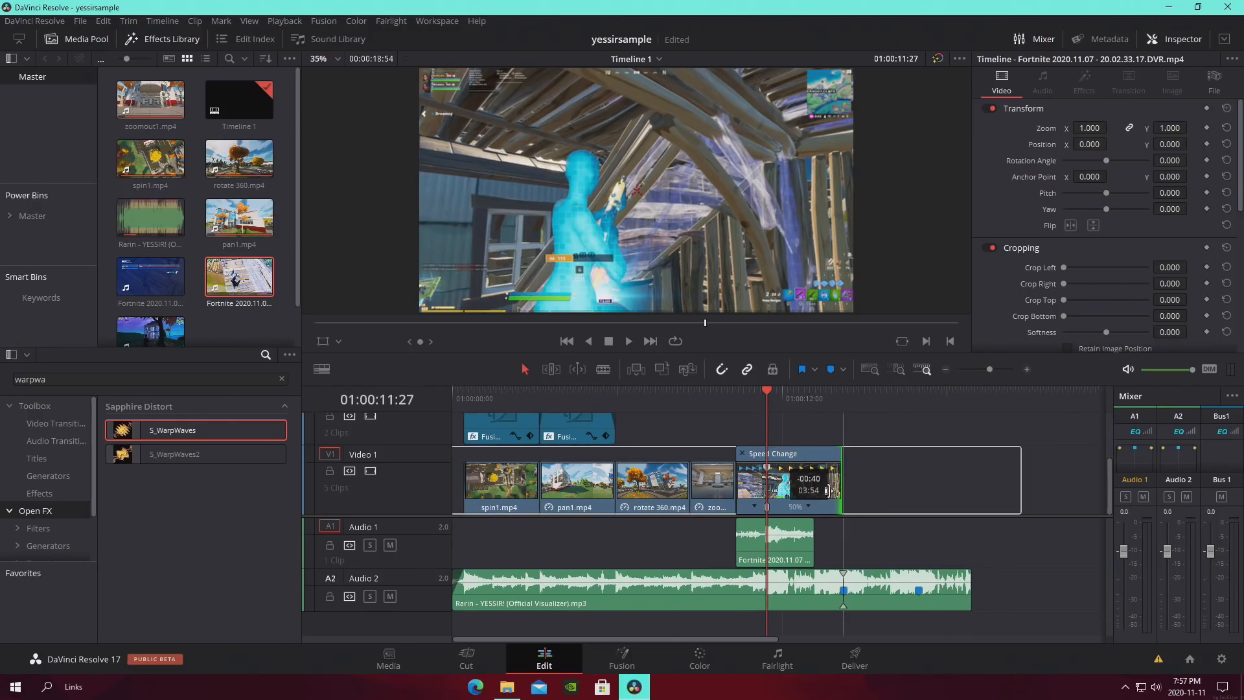
drag(990, 370, 995, 370)
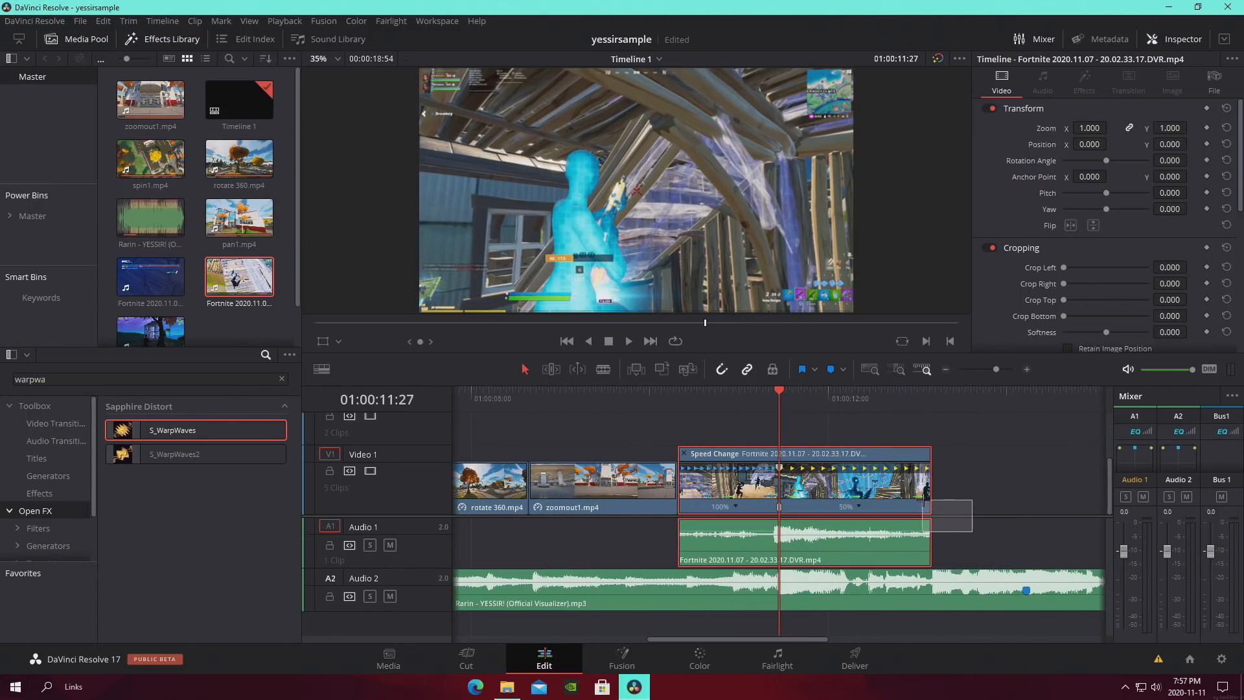
key(ctrl+s)
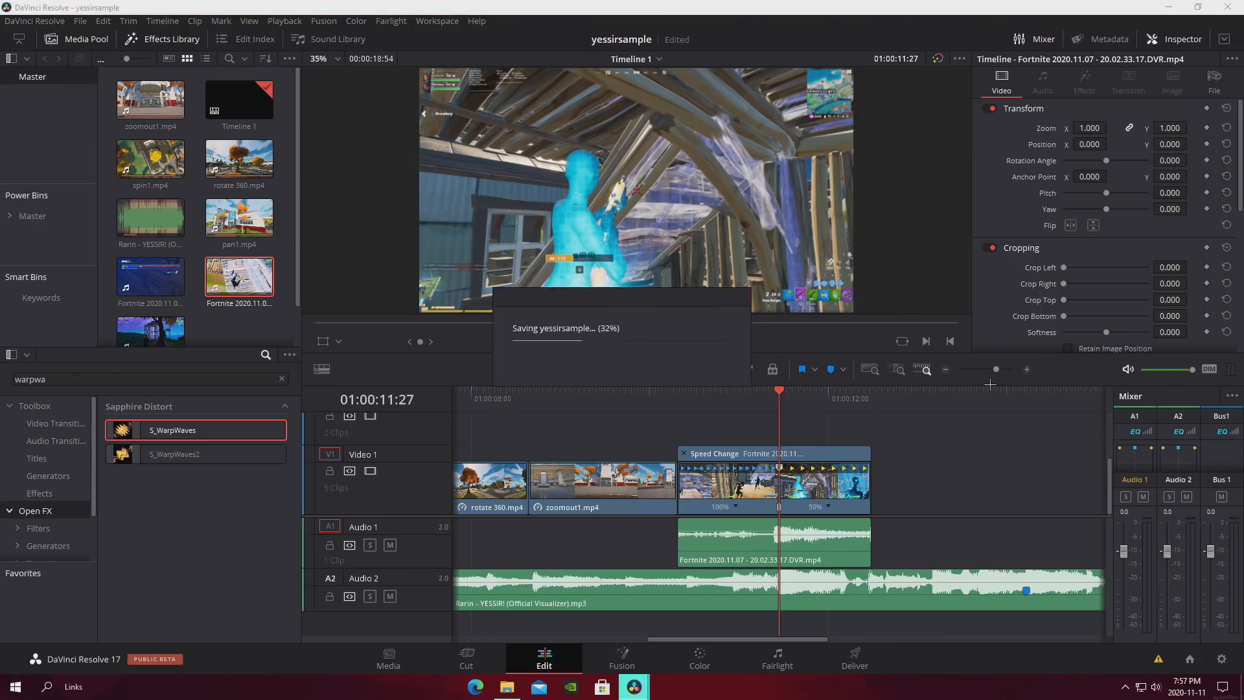
Add speed points to the gameplay clip at 01:00:10:58 and 01:00:11:12
scroll(736, 431, up, 3)
drag(707, 392, 679, 394)
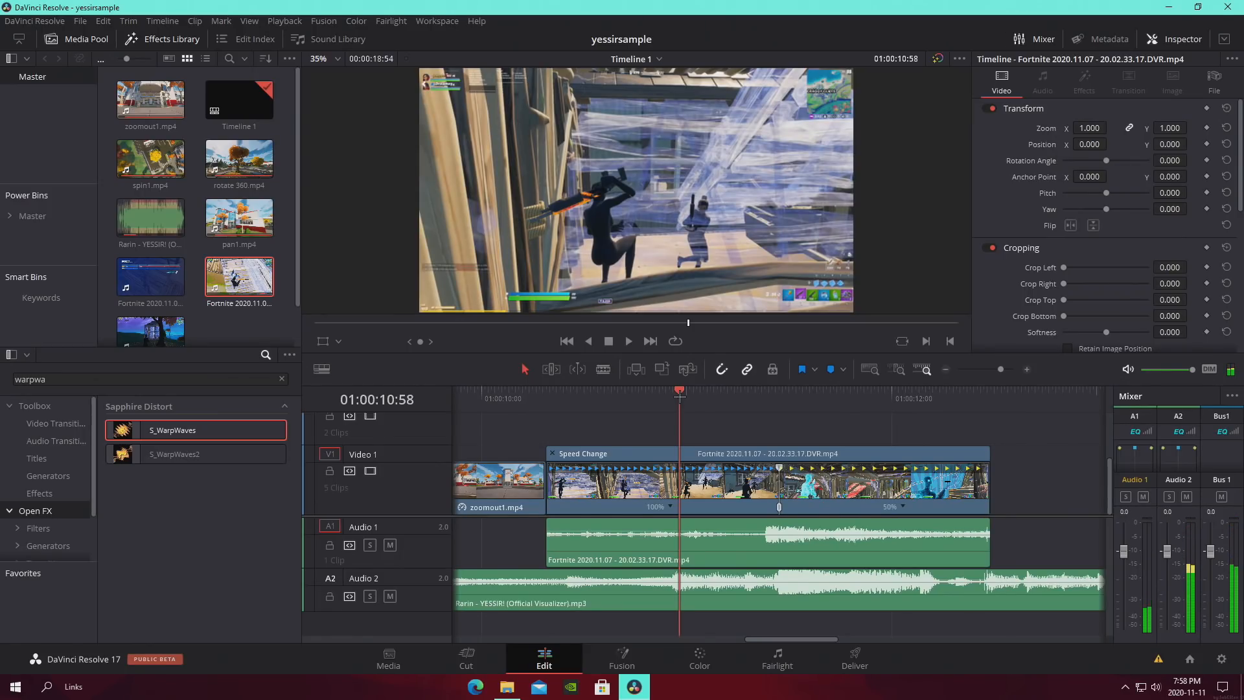
click(667, 507)
click(709, 521)
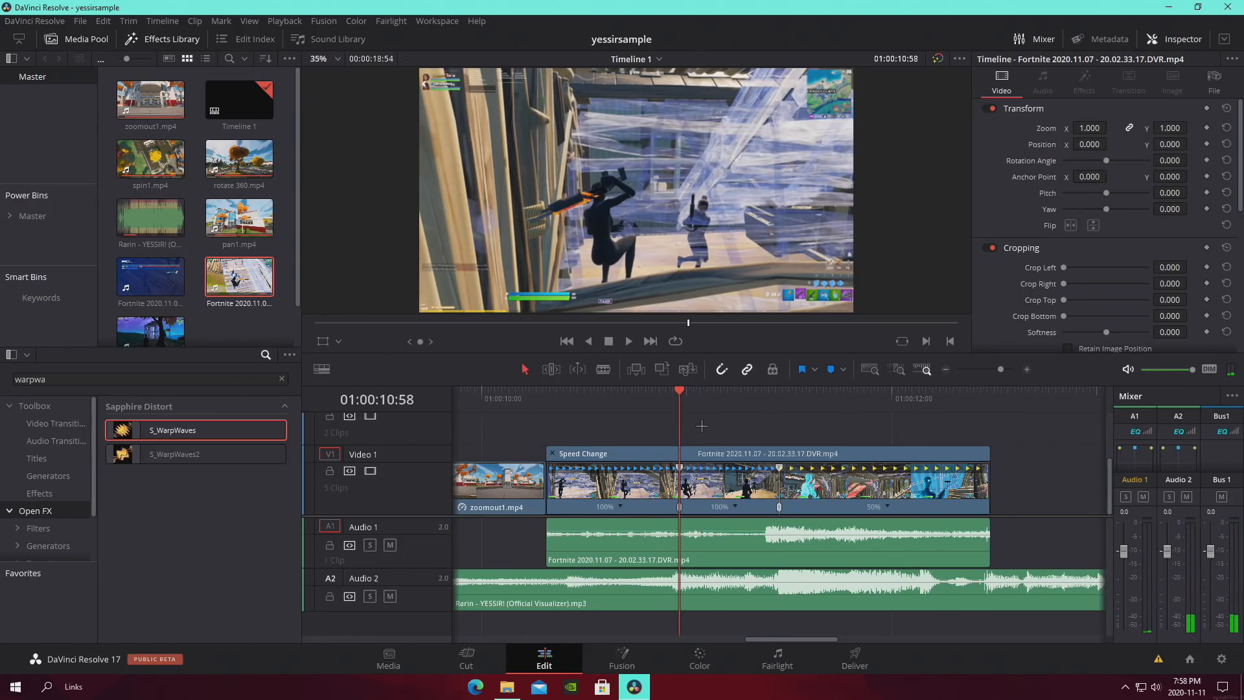
drag(715, 406, 728, 400)
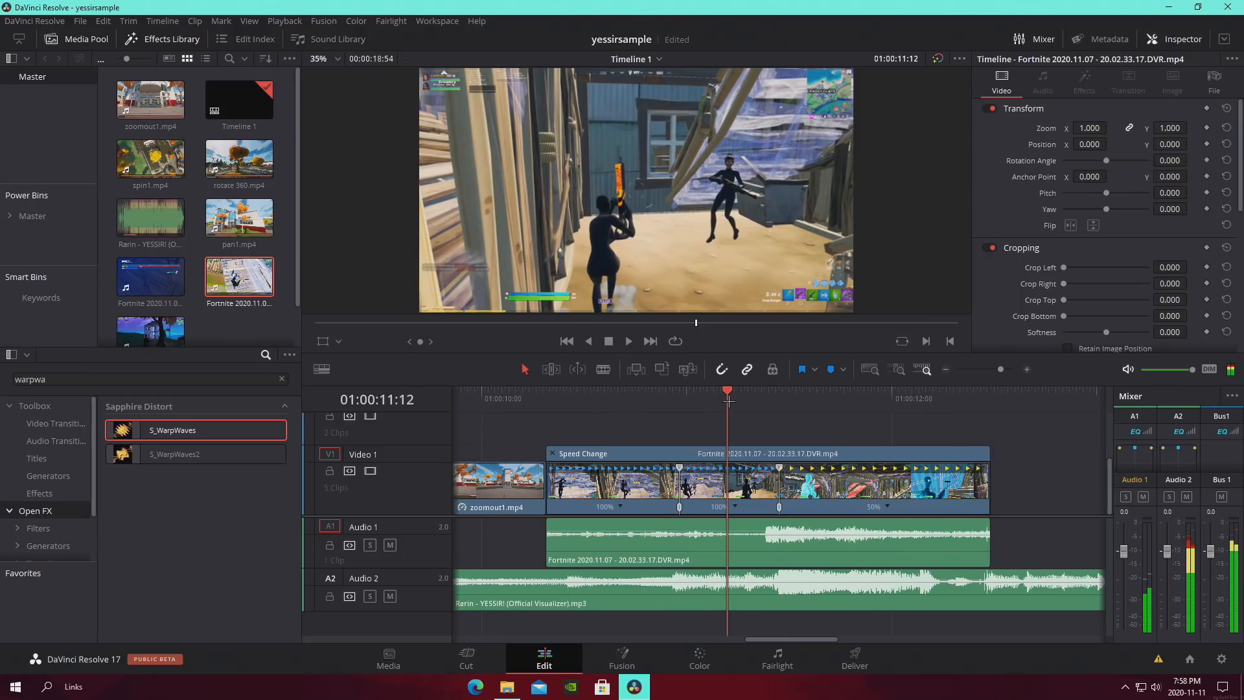
click(732, 507)
click(754, 523)
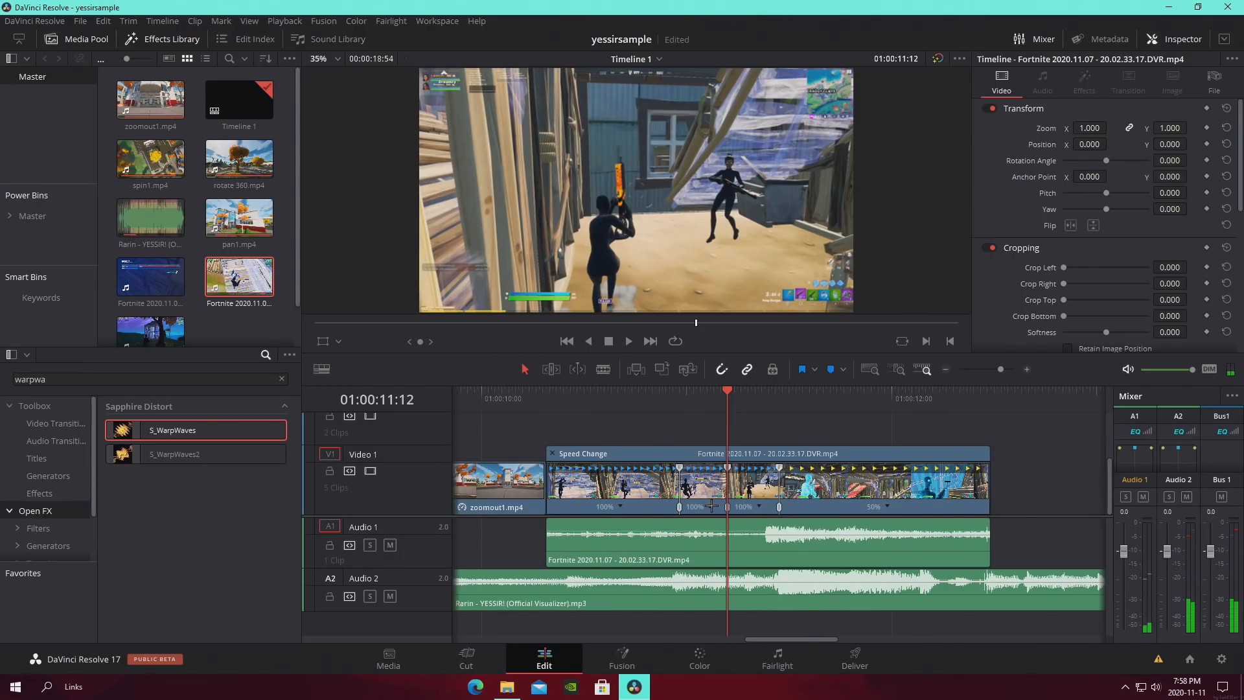
Slow the segment after 01:00:10:58 to 50%, speed up the following segment, and realign the gunshot's speed point with 01:00:11:27
click(711, 505)
mouse_move(754, 560)
click(836, 583)
click(805, 501)
click(807, 507)
mouse_move(848, 556)
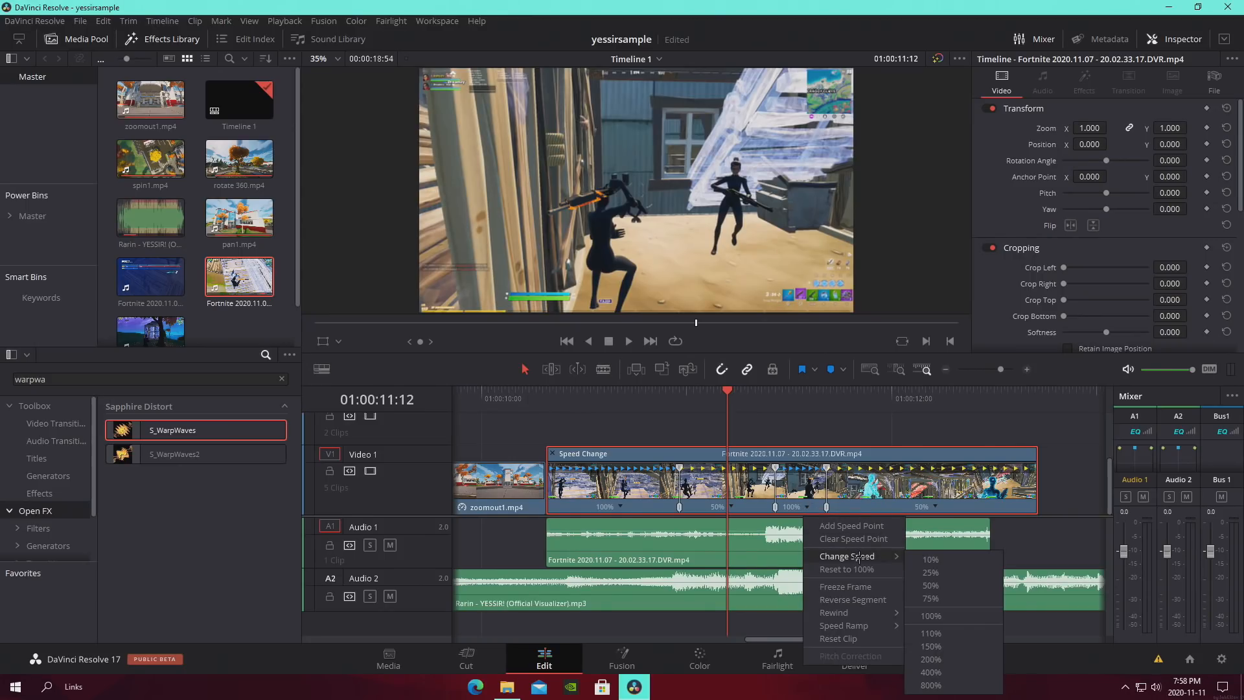
click(944, 638)
drag(754, 399, 778, 402)
drag(776, 506, 746, 508)
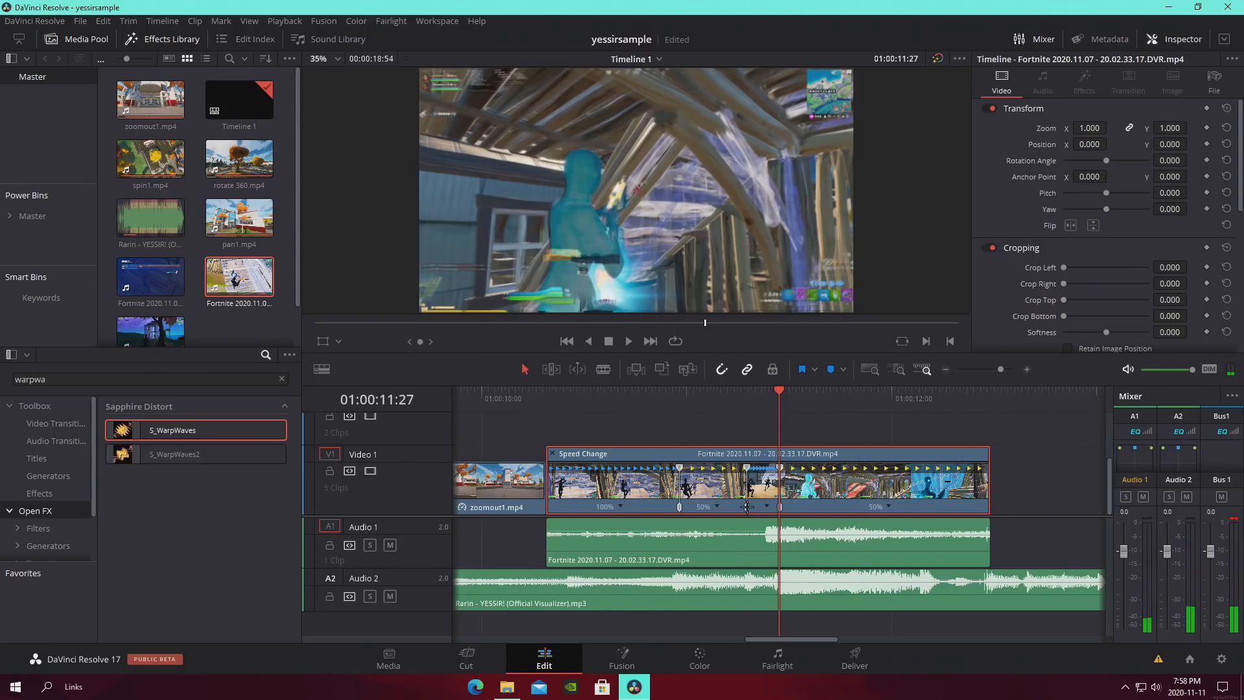
Play the gameplay clip from before the first speed point to check the speed ramp against the music
drag(718, 401, 632, 404)
key(space)
key(space)
key(space)
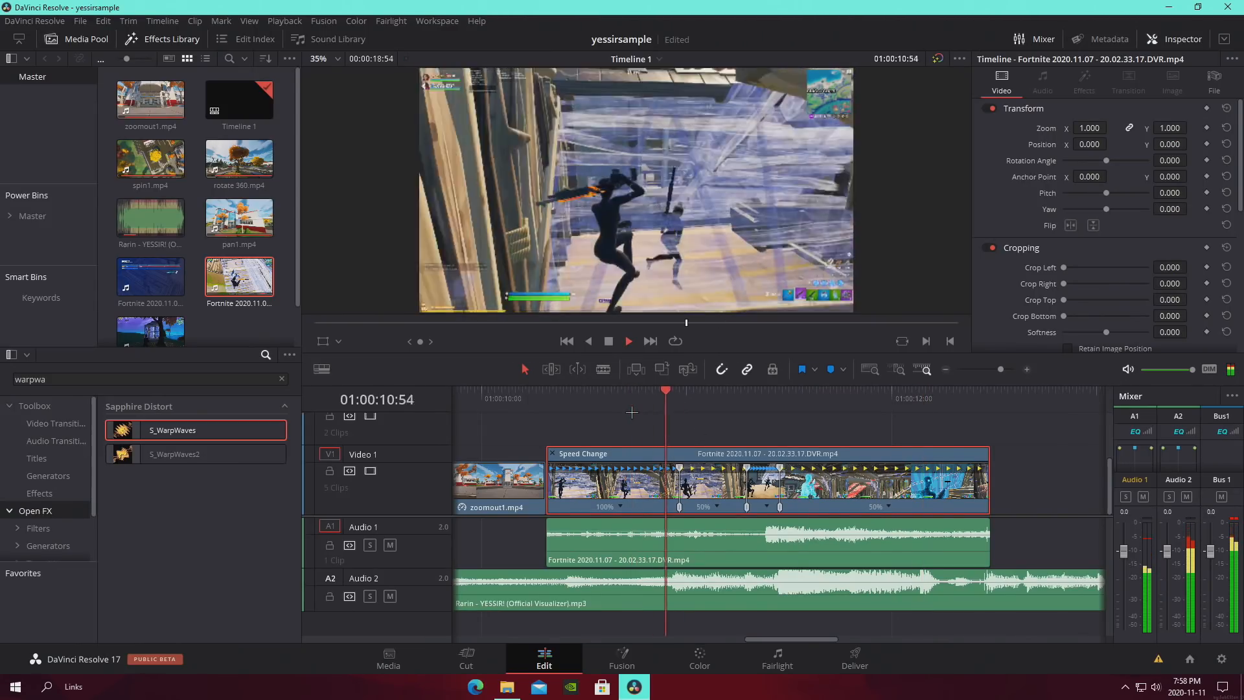
key(space)
click(662, 399)
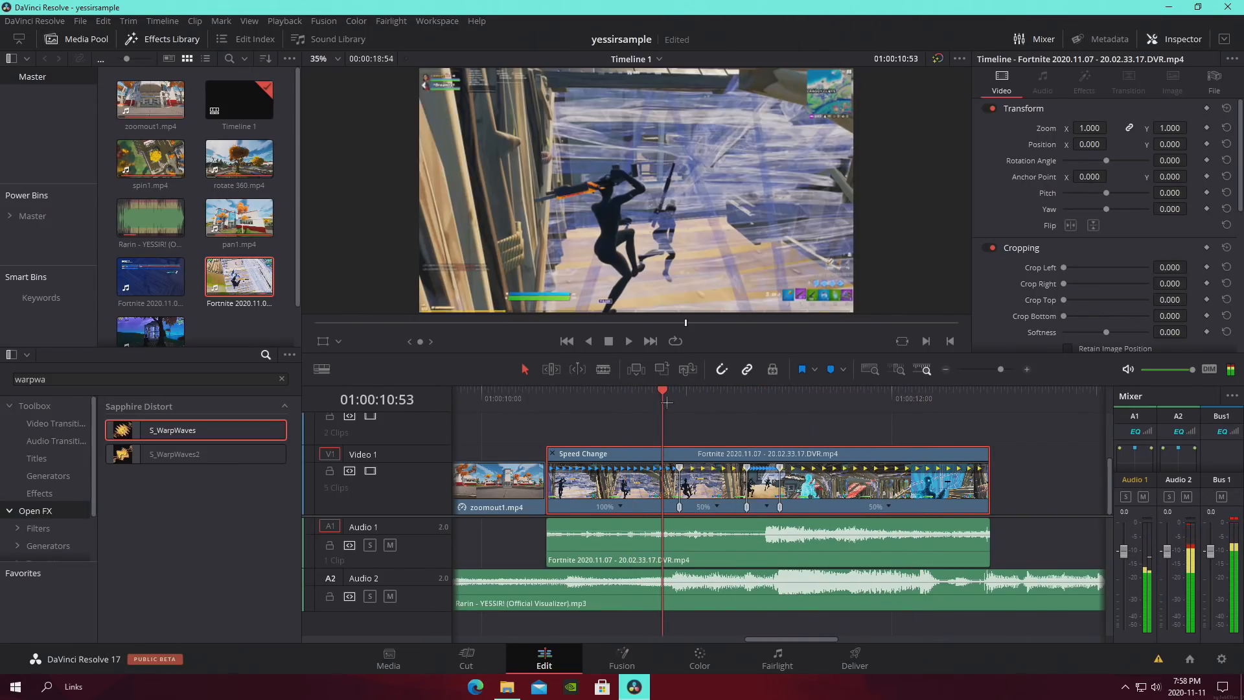
key(space)
key(space)
Fine-tune the speed point just before the gunshot, replay the ramp, and hide the clip's retime controls
click(776, 411)
drag(776, 411, 778, 411)
drag(746, 468, 745, 508)
click(699, 392)
key(space)
drag(699, 391, 636, 405)
key(space)
click(552, 453)
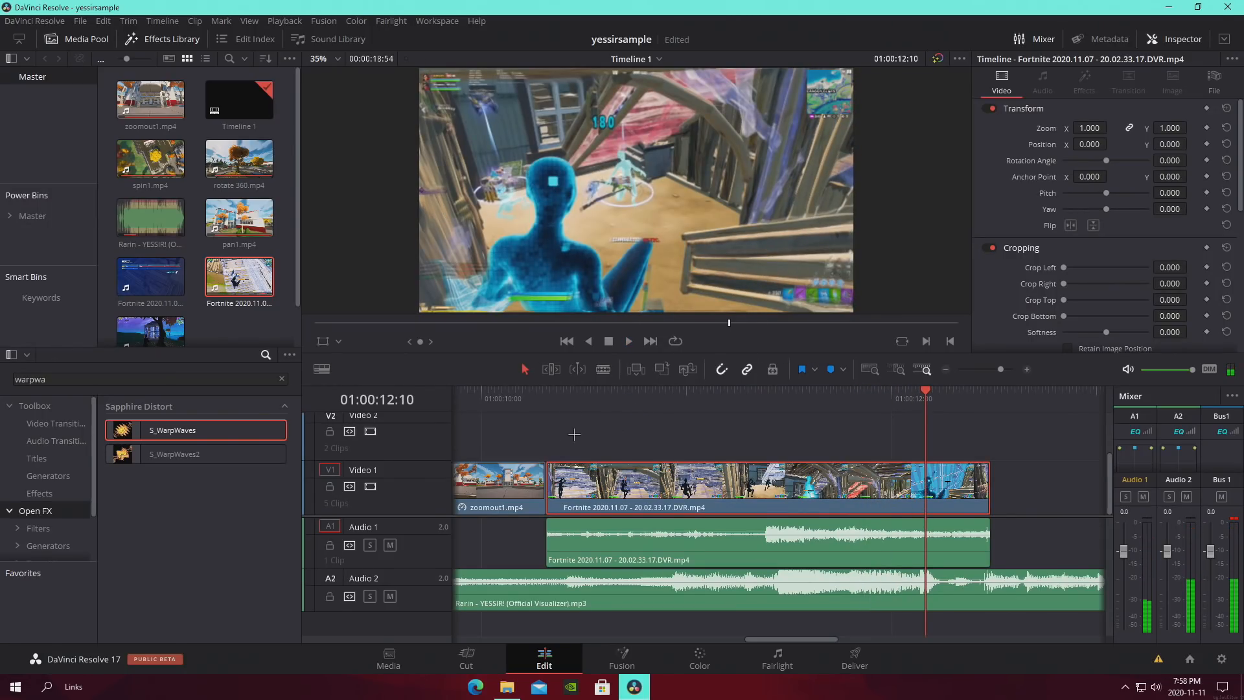
Play the speed-ramped gameplay clip from its start and look through its retime and scaling settings
click(561, 396)
key(space)
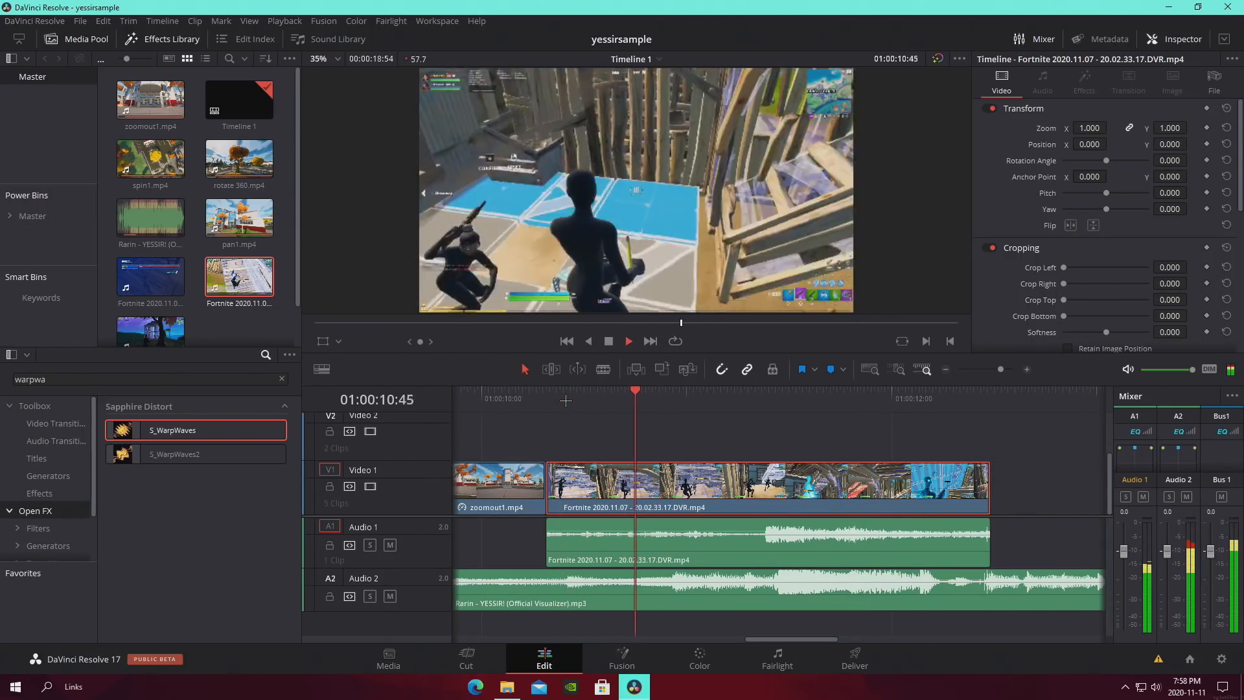
key(space)
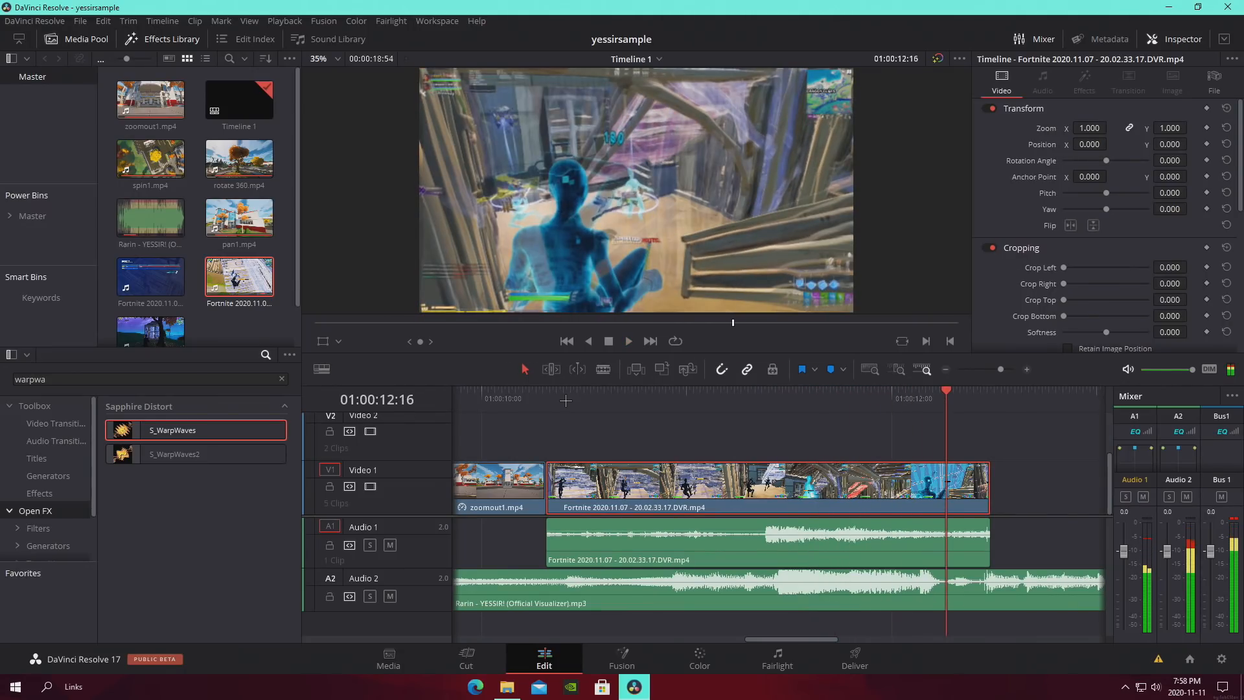
scroll(1134, 223, down, 3)
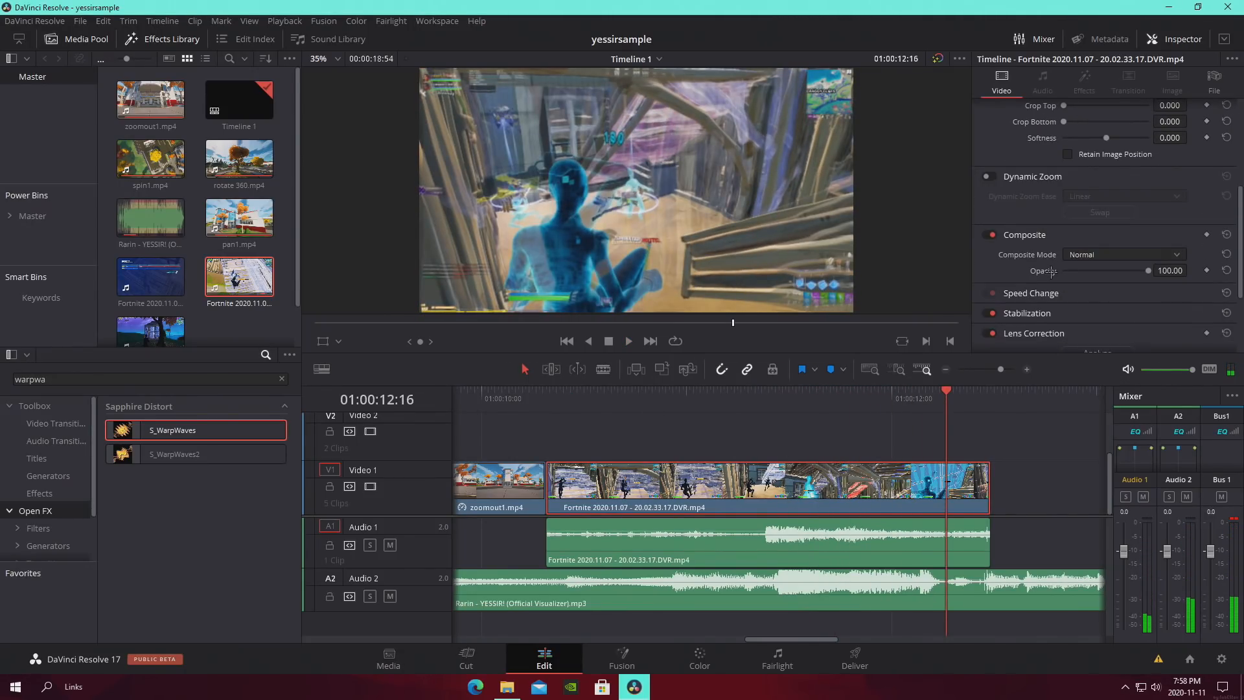
scroll(1034, 304, down, 1)
Place the playhead at the gunshot, 01:00:11:28, and apply the S_Glow effect to the gameplay clip
drag(796, 405, 761, 415)
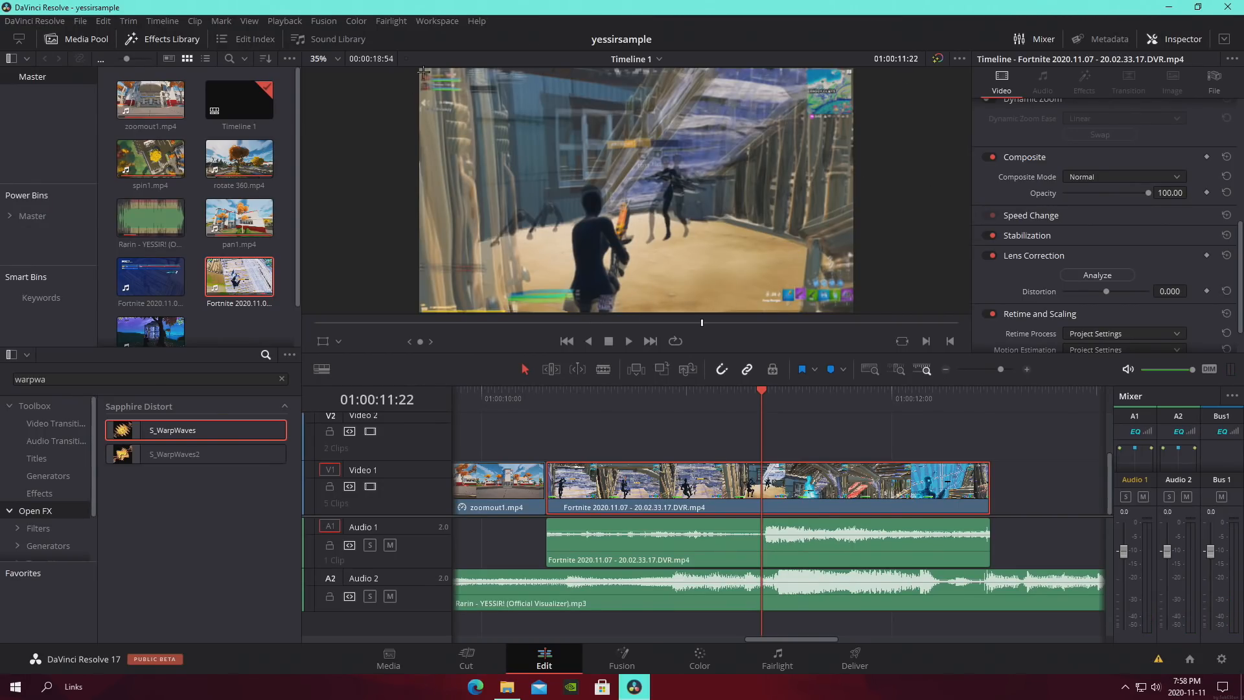
mouse_move(760, 397)
mouse_down()
mouse_move(805, 412)
mouse_move(782, 406)
mouse_up()
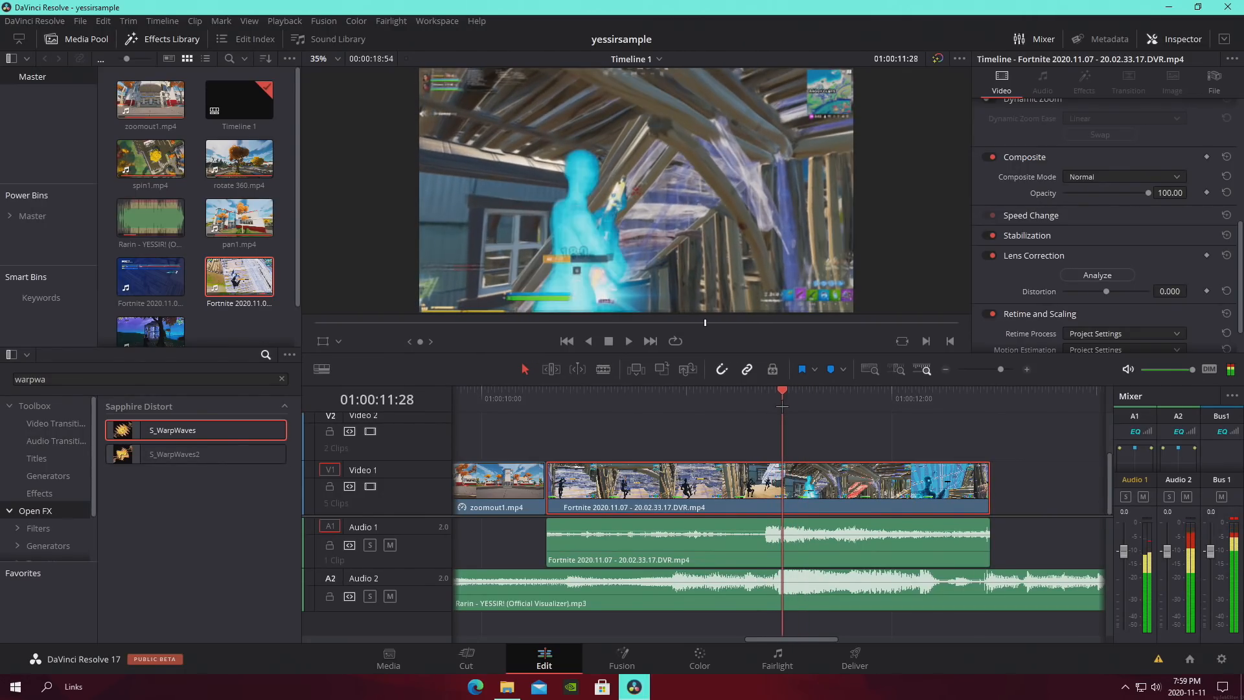
click(815, 436)
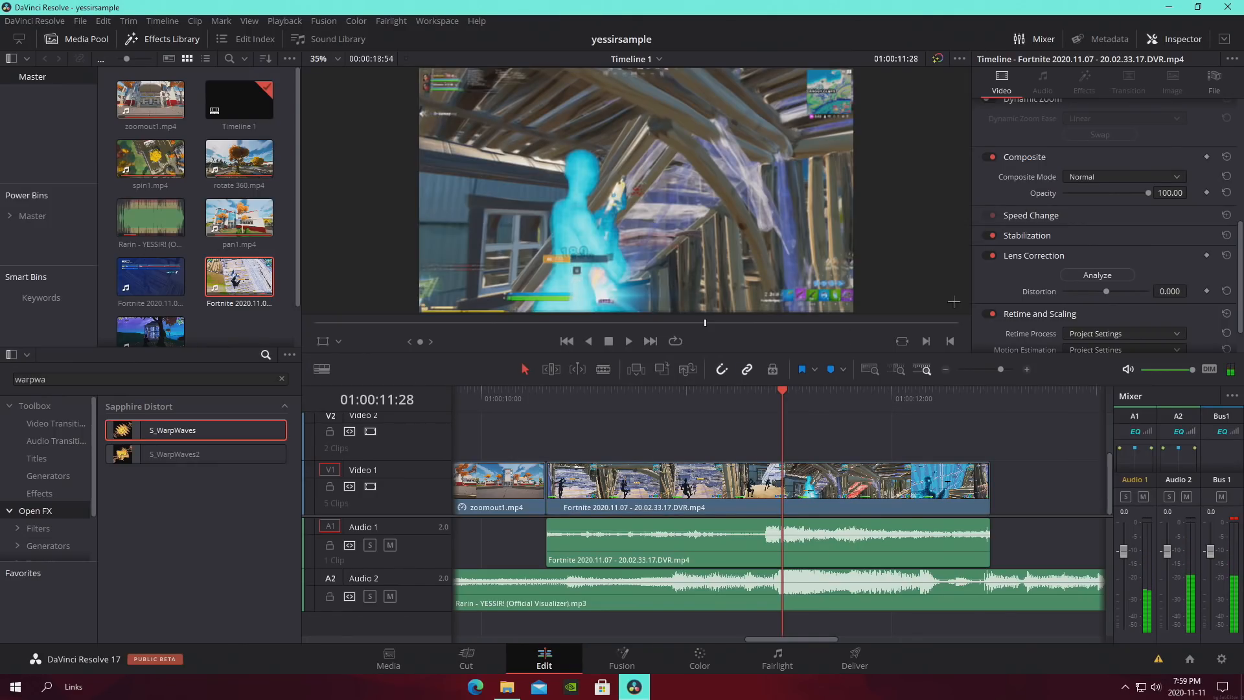
click(14, 377)
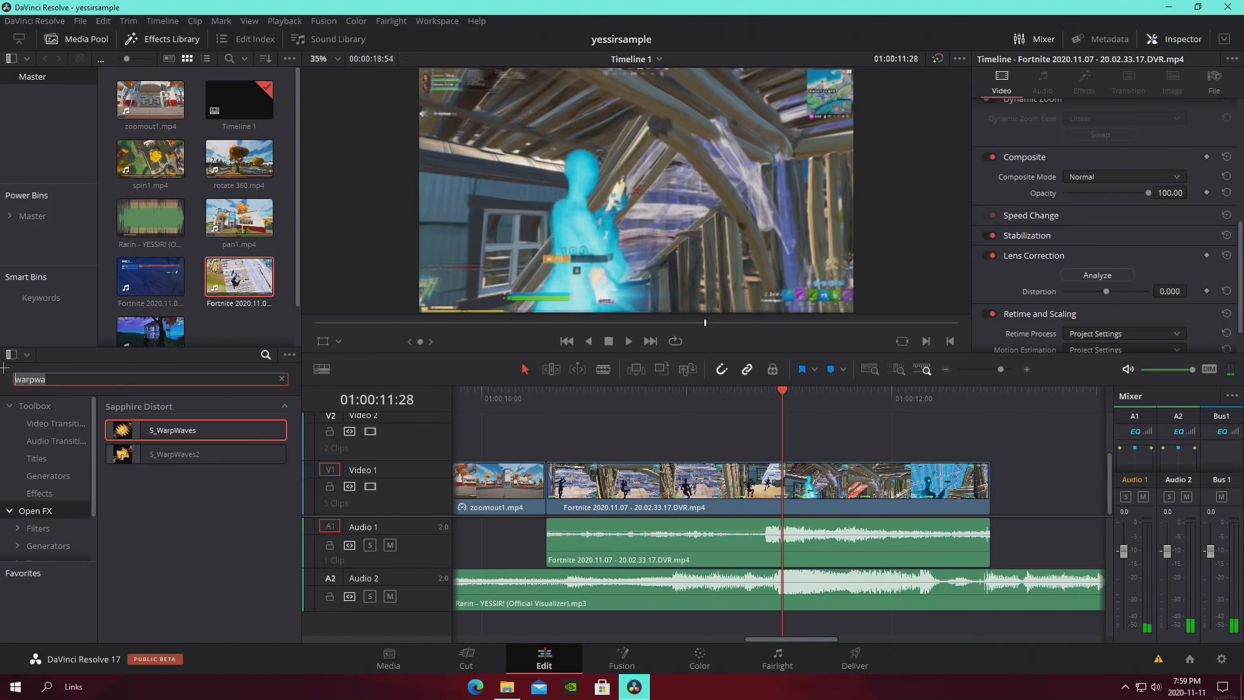
text(s_glow)
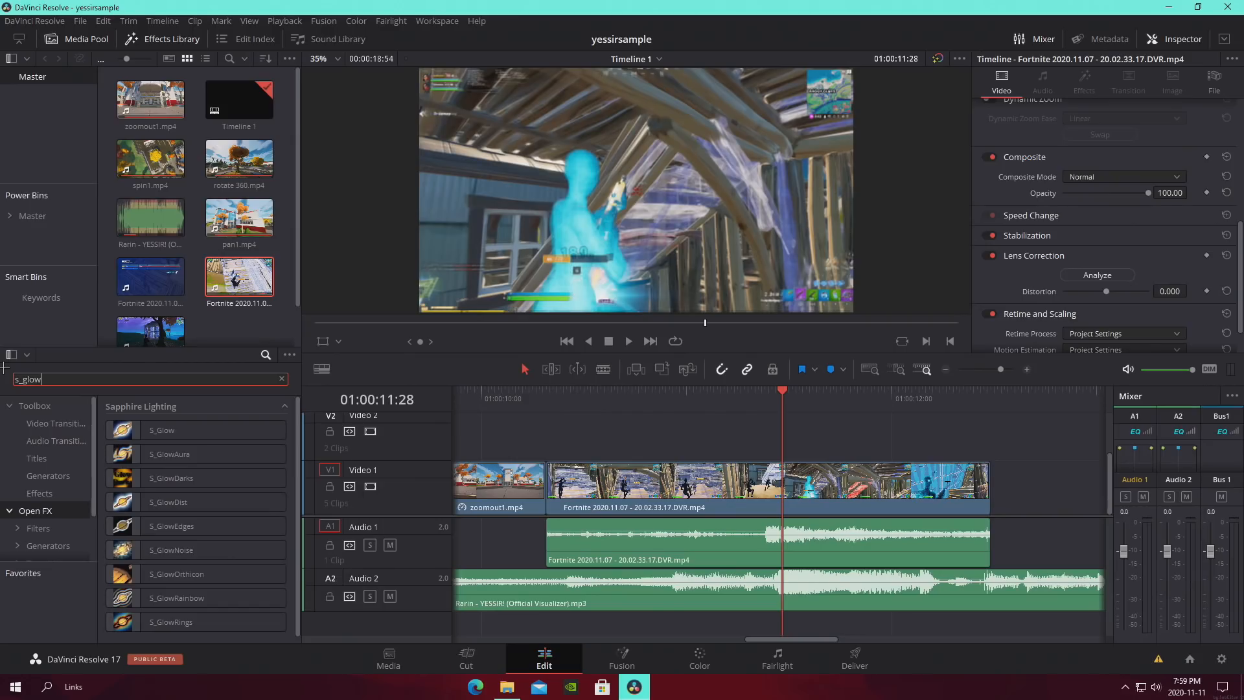
drag(188, 430, 796, 485)
click(801, 497)
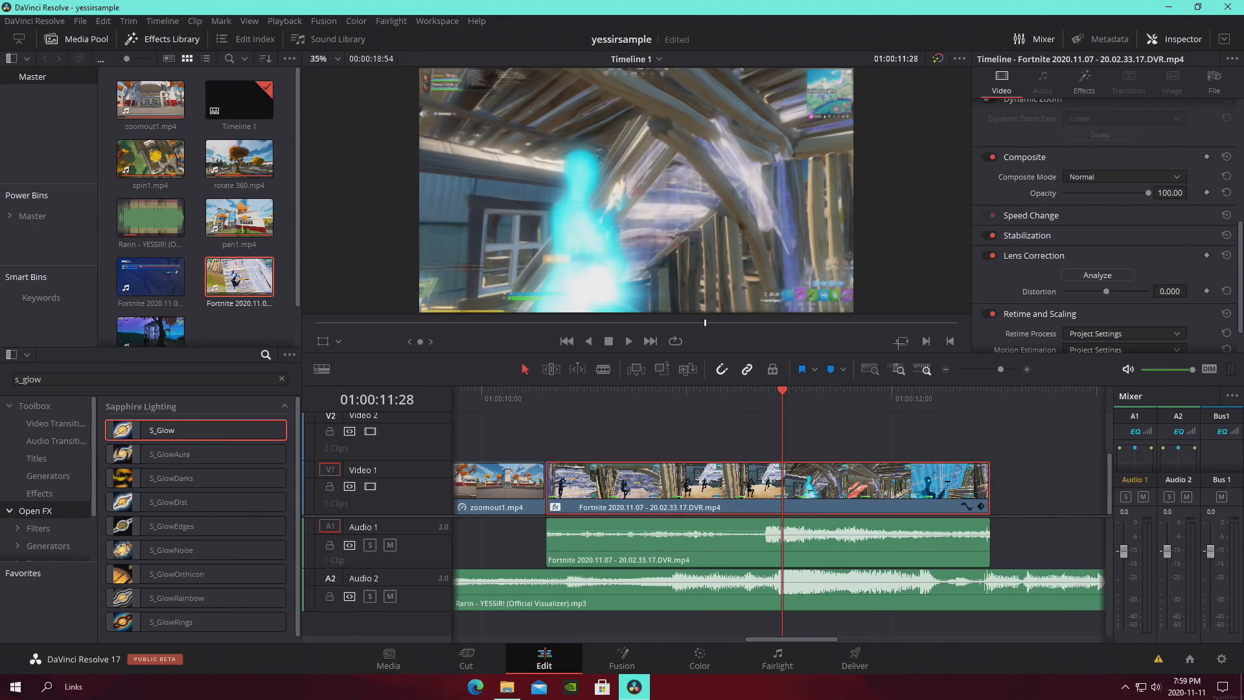
Keyframe S_Glow's Brightness, Color and Threshold at 01:00:11:28 and 01:00:11:25, with Brightness 0 at the earlier frame
click(1083, 76)
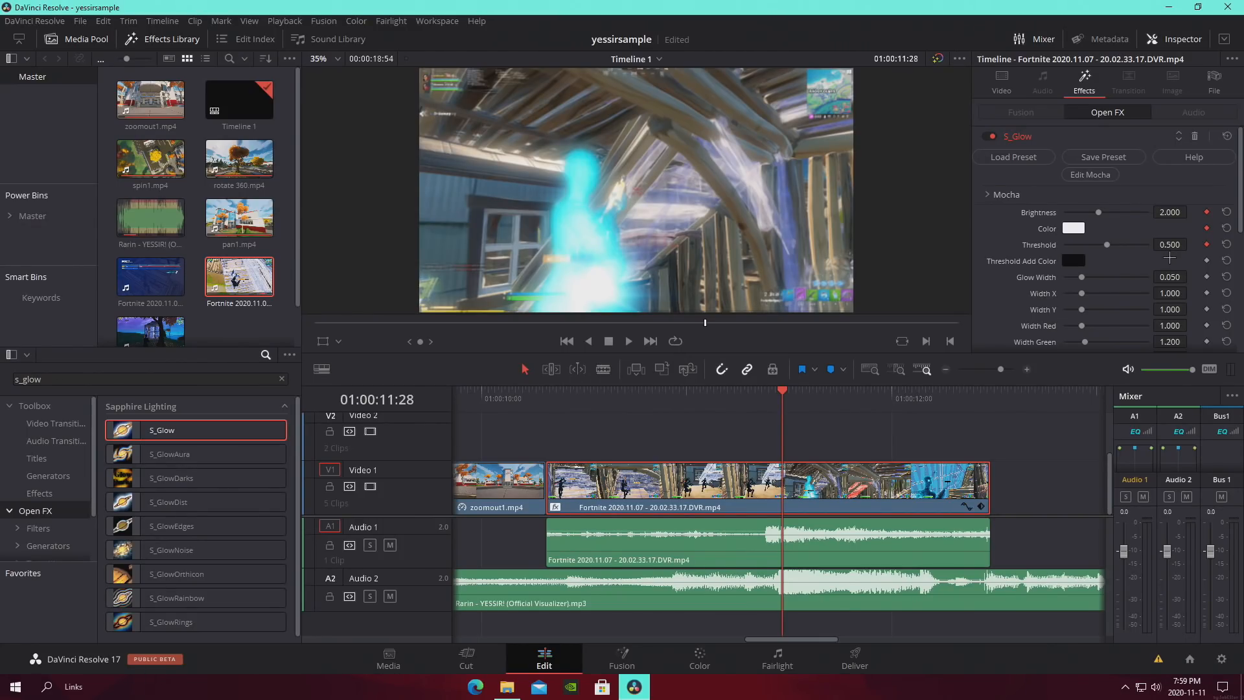
key(j)
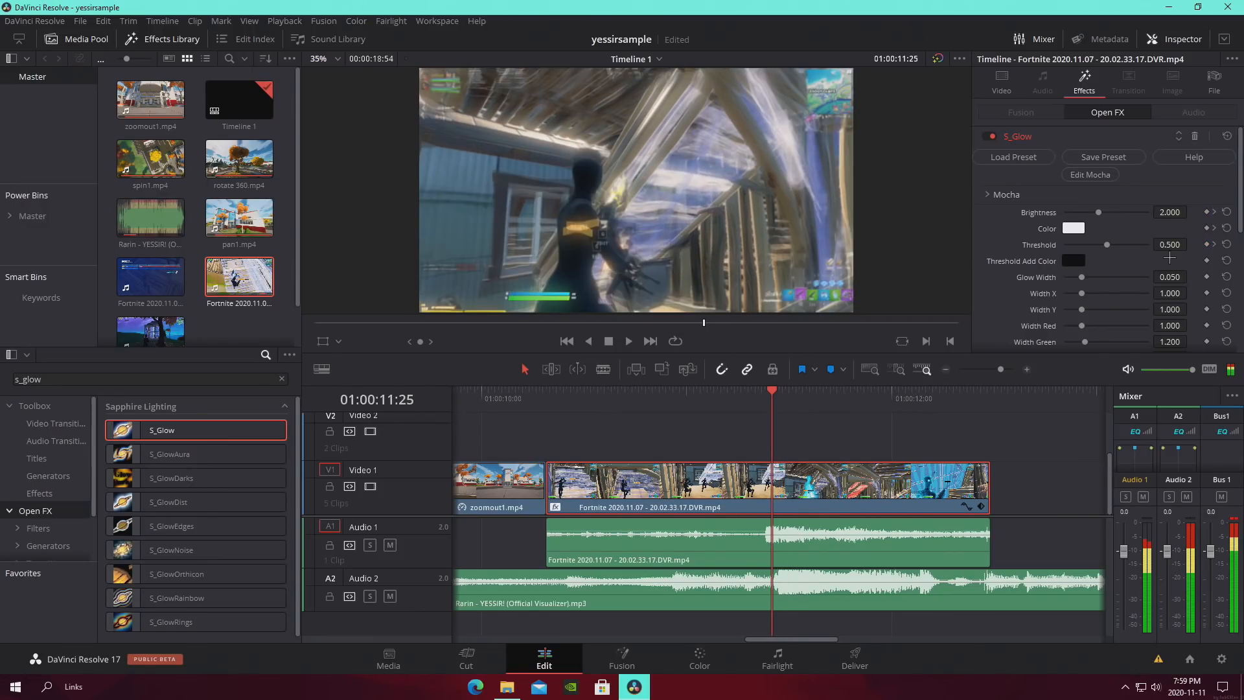
click(1206, 211)
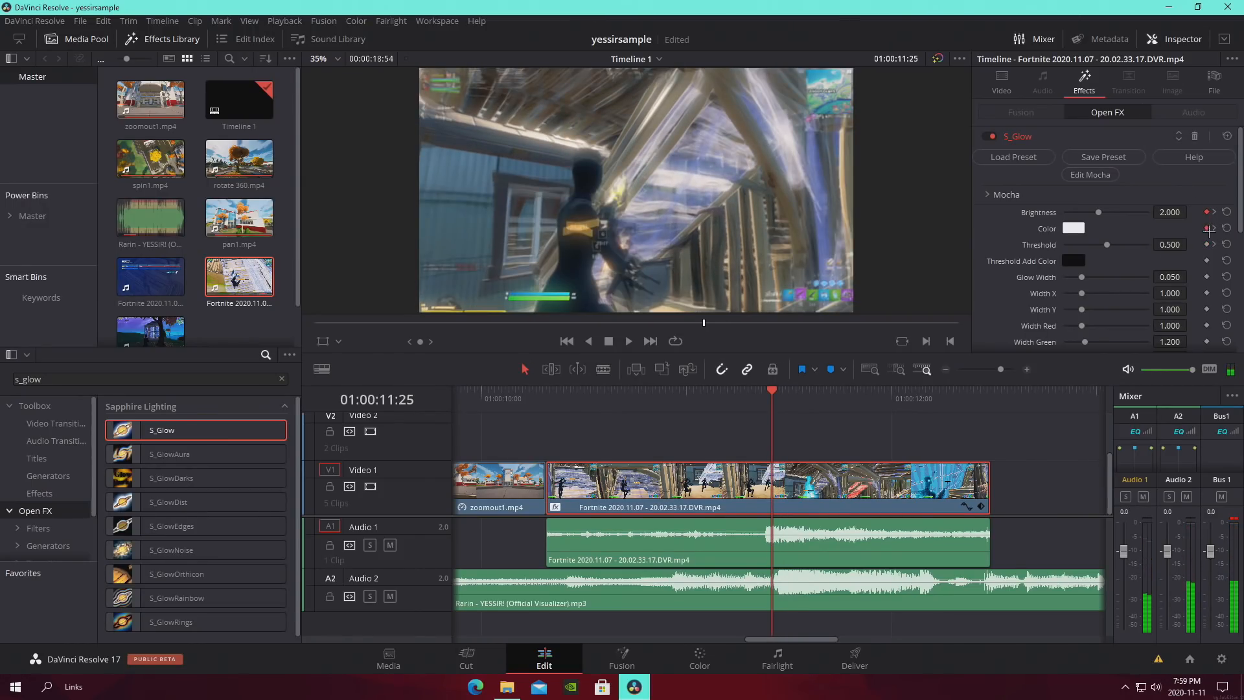
drag(1080, 212, 1052, 213)
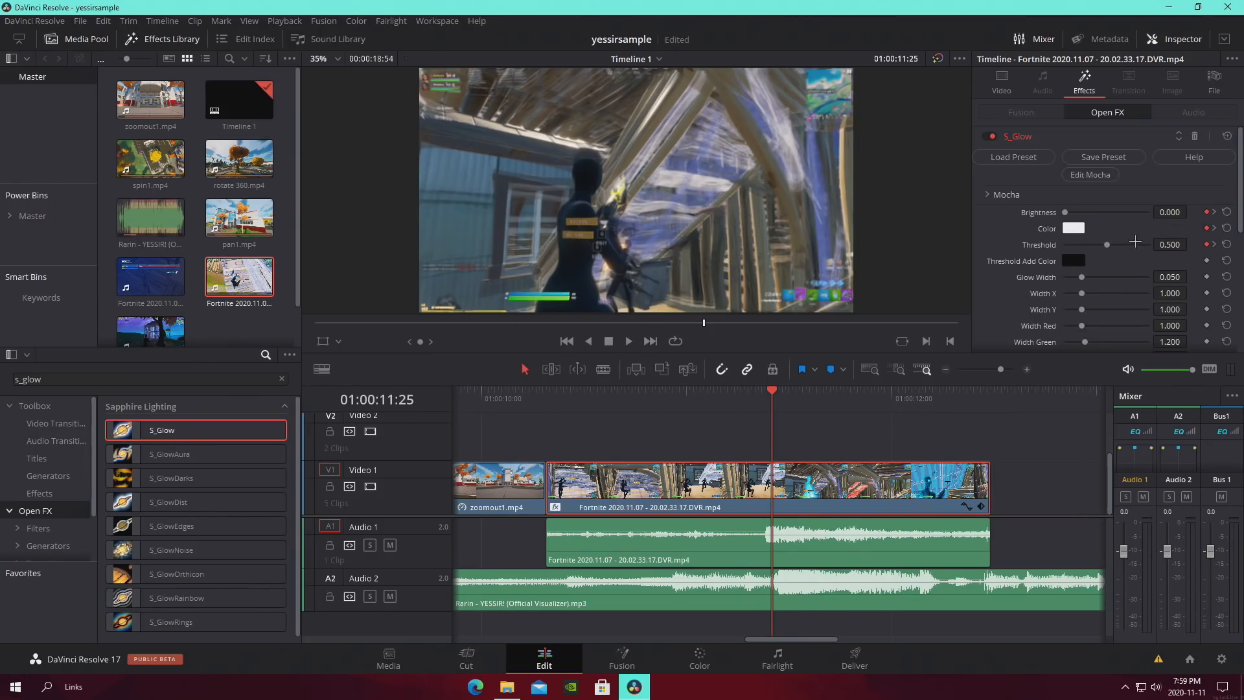
At the 01:00:11:28 keyframe, set S_Glow's color to red and its Threshold to 0.250
click(1213, 211)
click(1066, 228)
drag(723, 244, 745, 213)
click(770, 457)
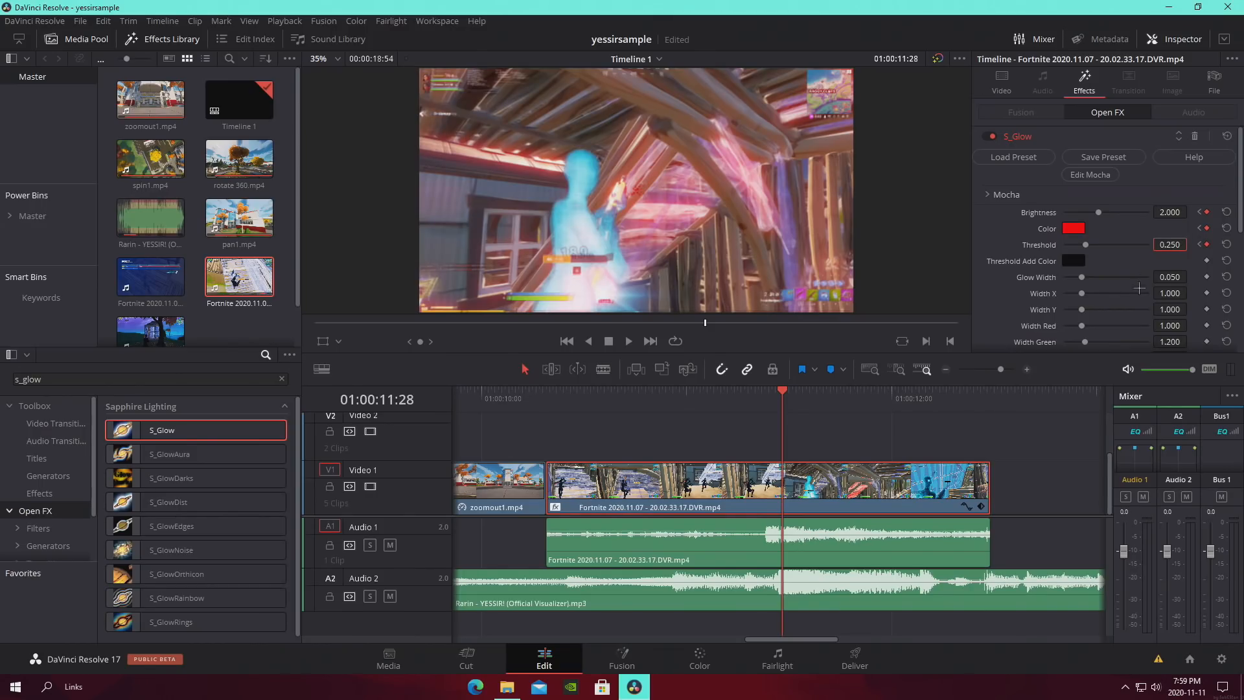
click(1004, 423)
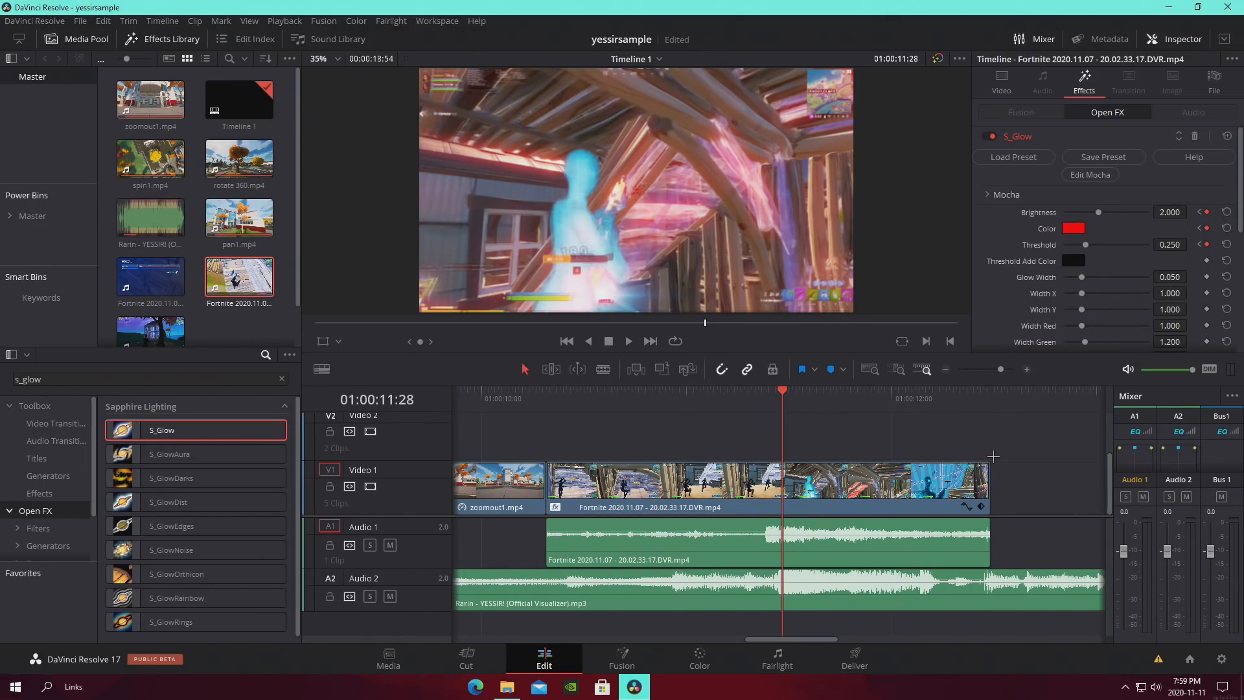
Keyframe S_Glow's Brightness to 0 at 01:00:11:53 and play the clip to check the glow flash
key(space)
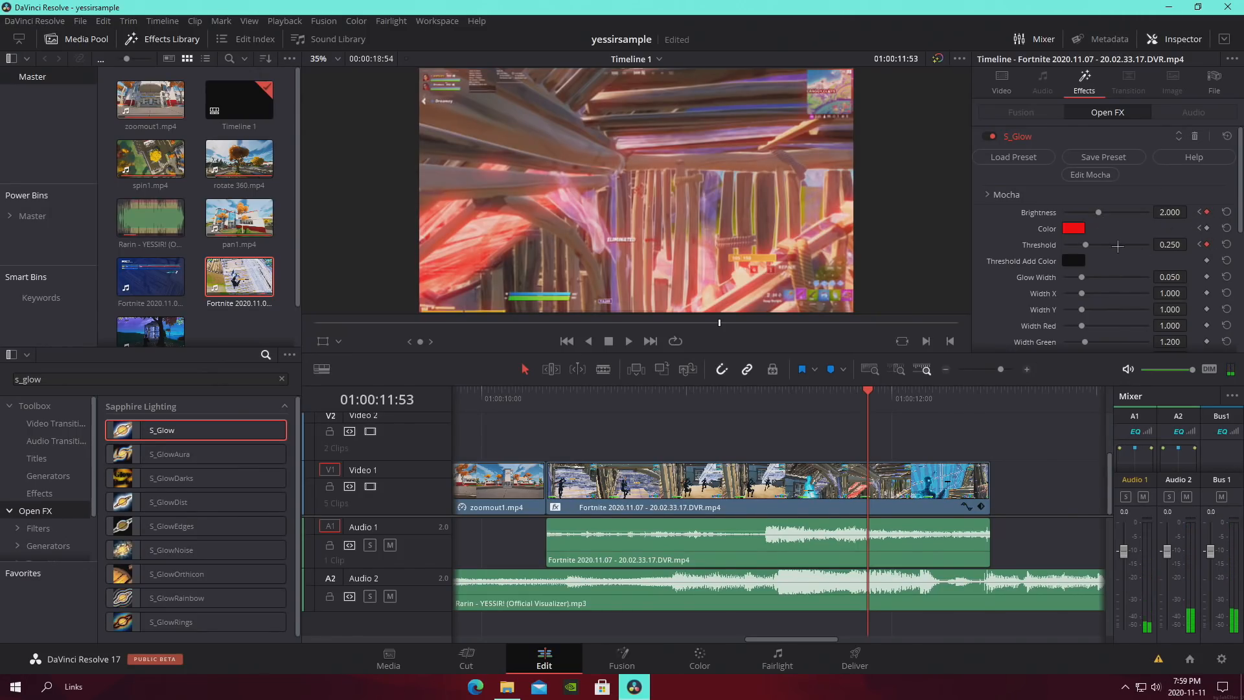
drag(1097, 215, 947, 339)
drag(750, 405, 655, 404)
key(space)
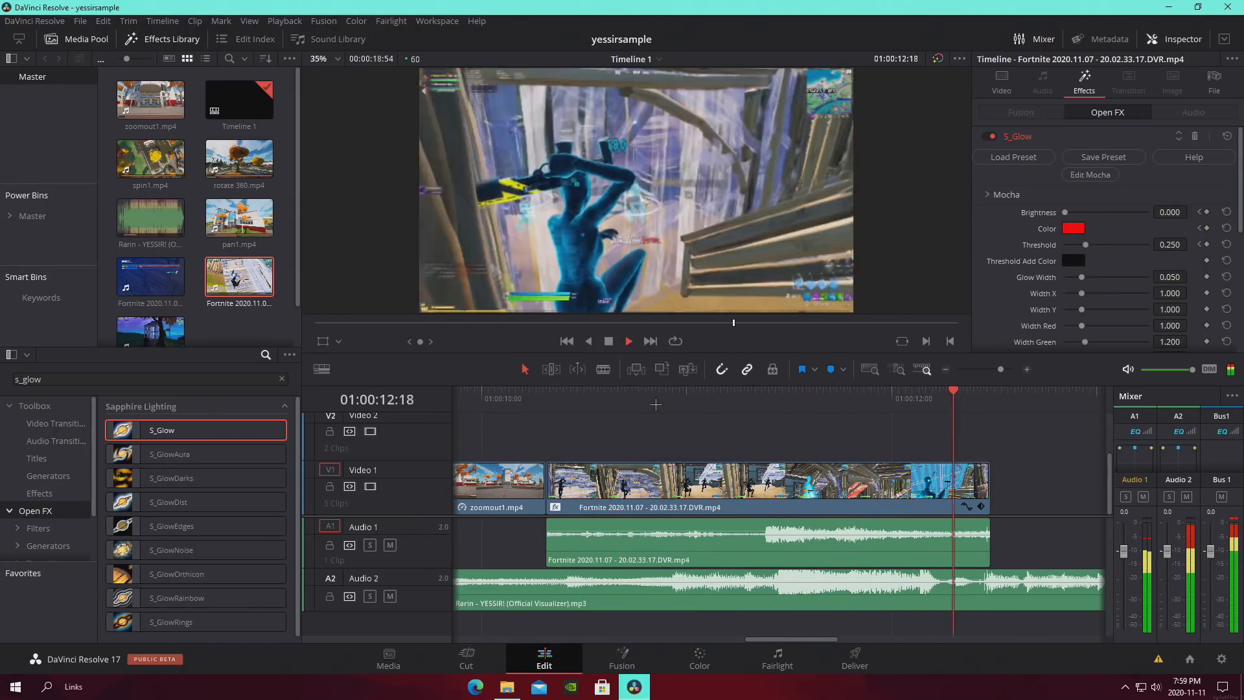
Play the gameplay clip from around 01:00:11:09 to review the red glow flash against the music
key(space)
drag(661, 493, 709, 492)
click(566, 403)
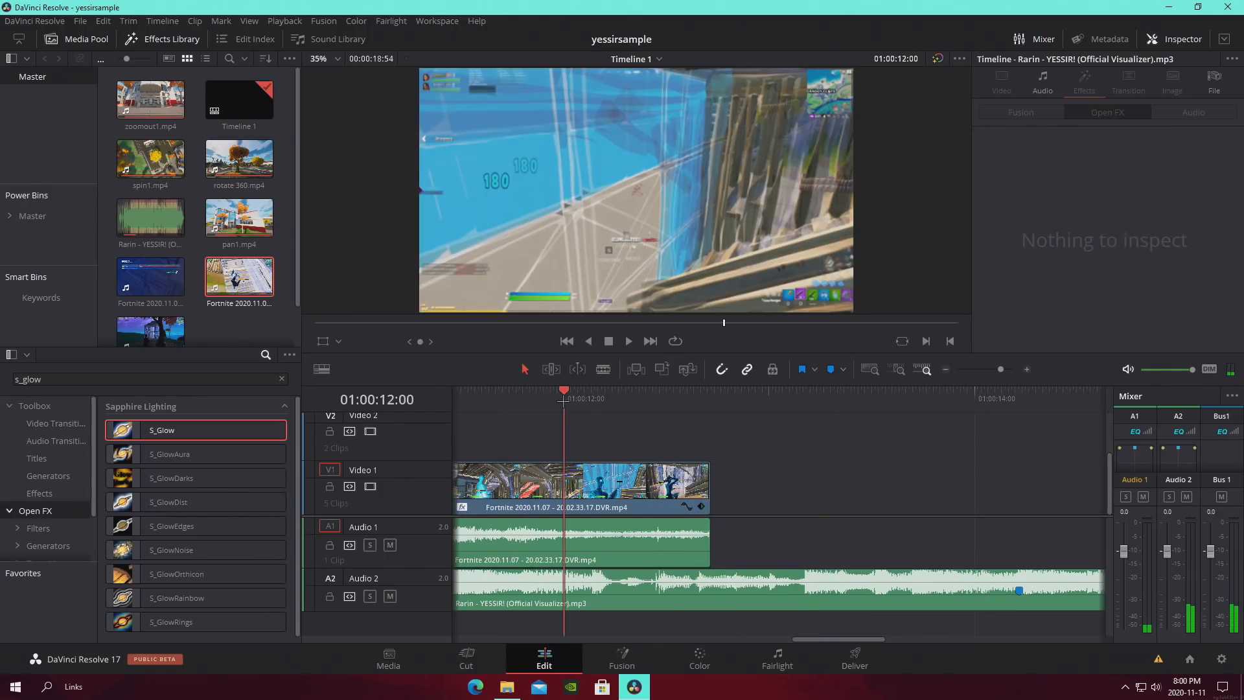
key(space)
scroll(957, 403, down, 4)
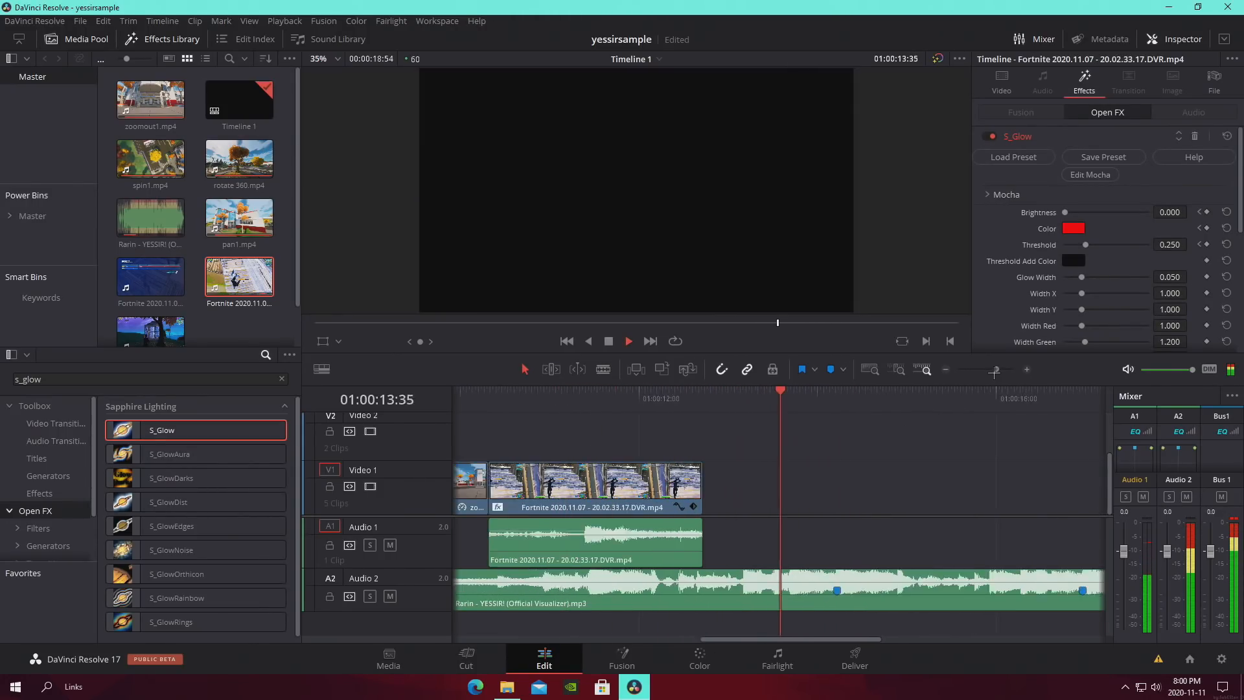
key(space)
click(662, 401)
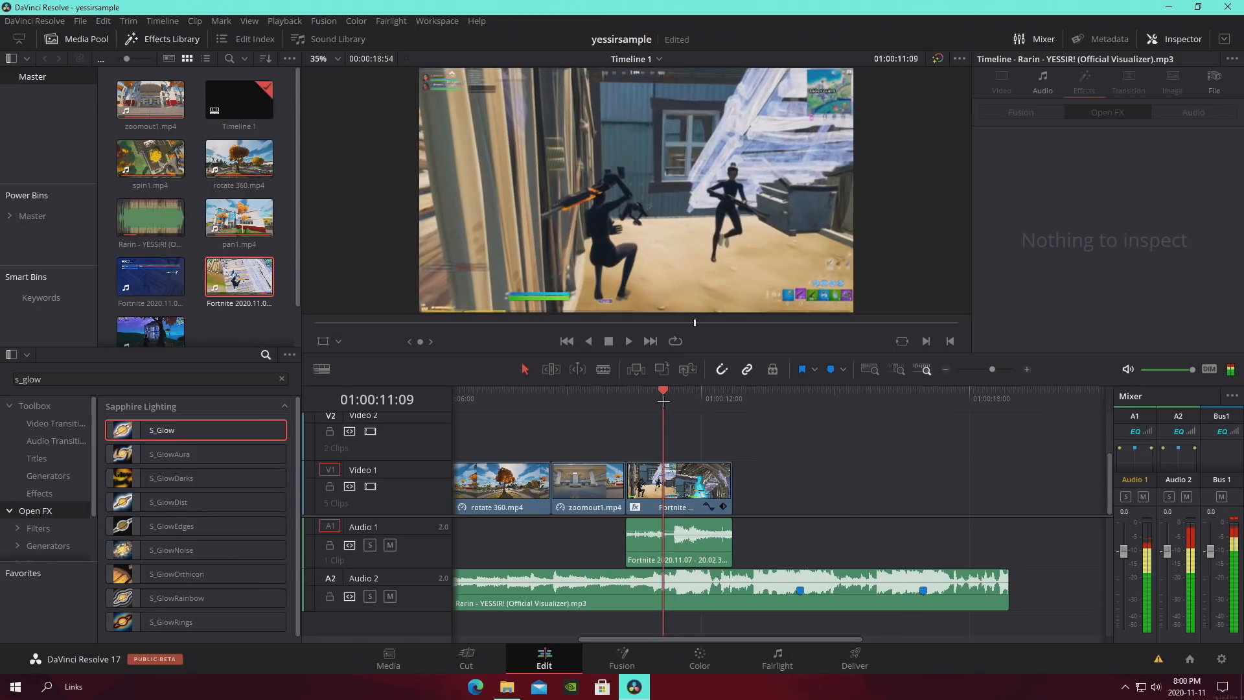
key(space)
key(space)
At the gunshot keyframe, 01:00:11:28, set S_Glow's Threshold to 0.124 and replay the flash
drag(687, 394, 680, 393)
right_click(682, 393)
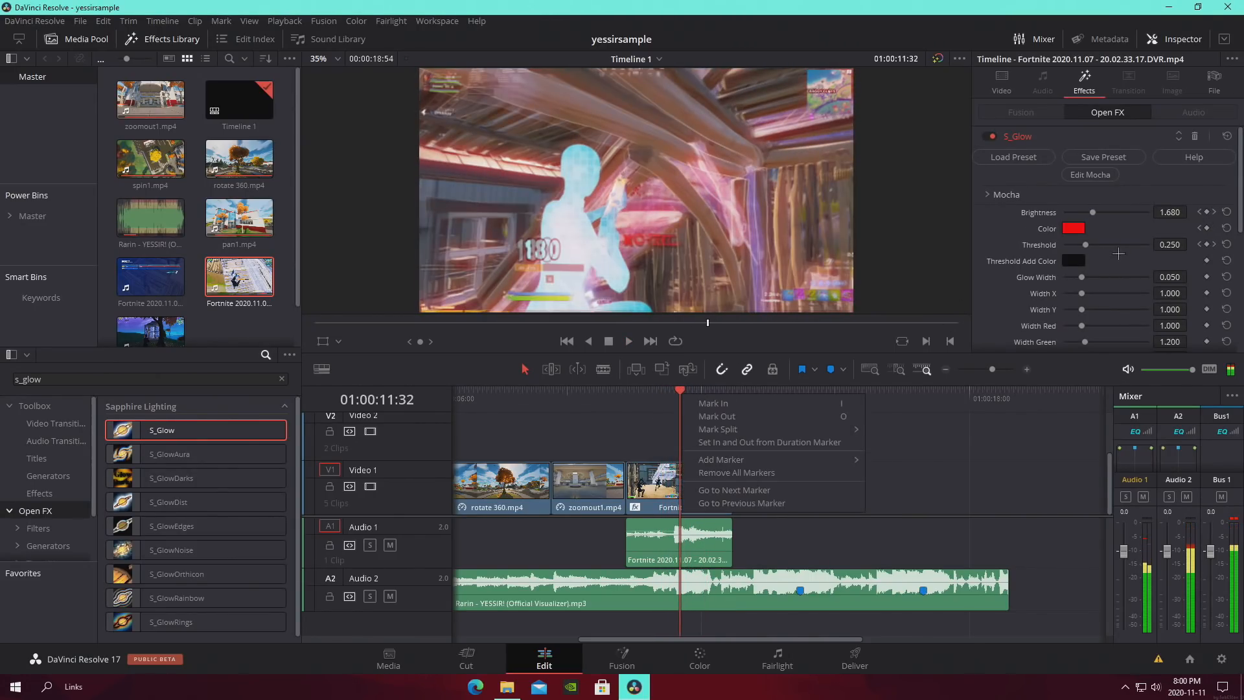
click(1199, 245)
drag(1085, 245, 1074, 244)
key(space)
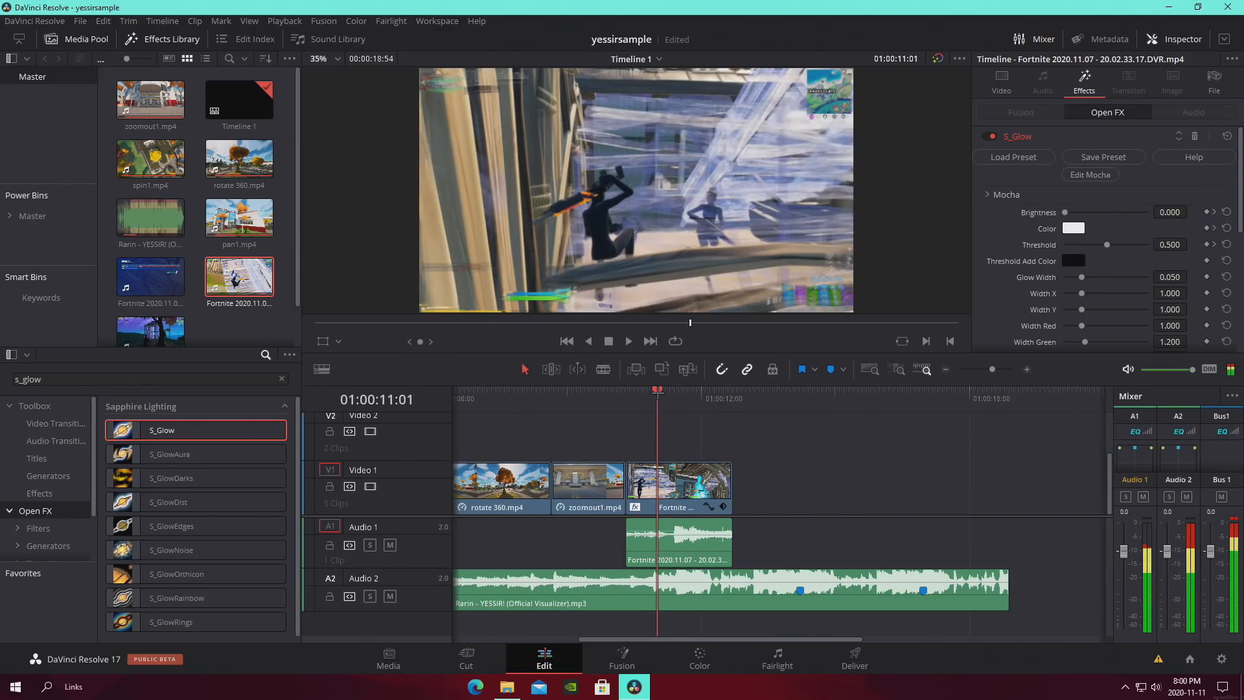
click(676, 413)
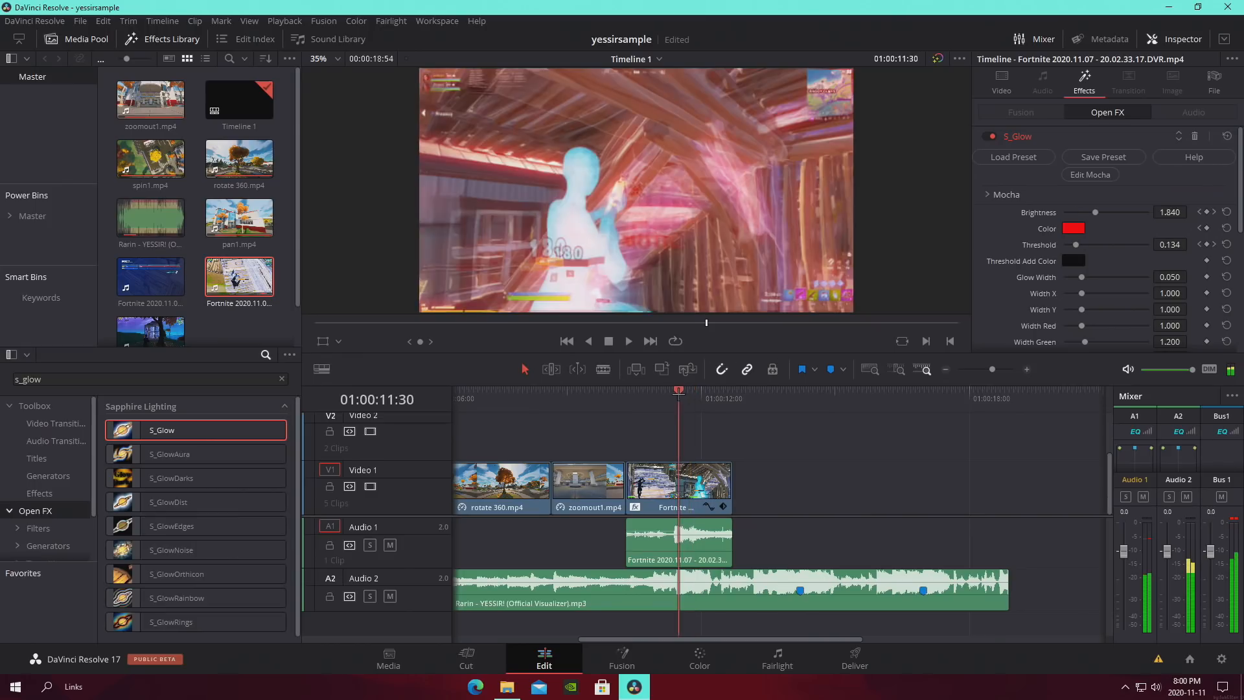
Place the playhead at the gameplay clip's end, 01:00:12:43, and switch to File Explorer
drag(992, 369, 996, 368)
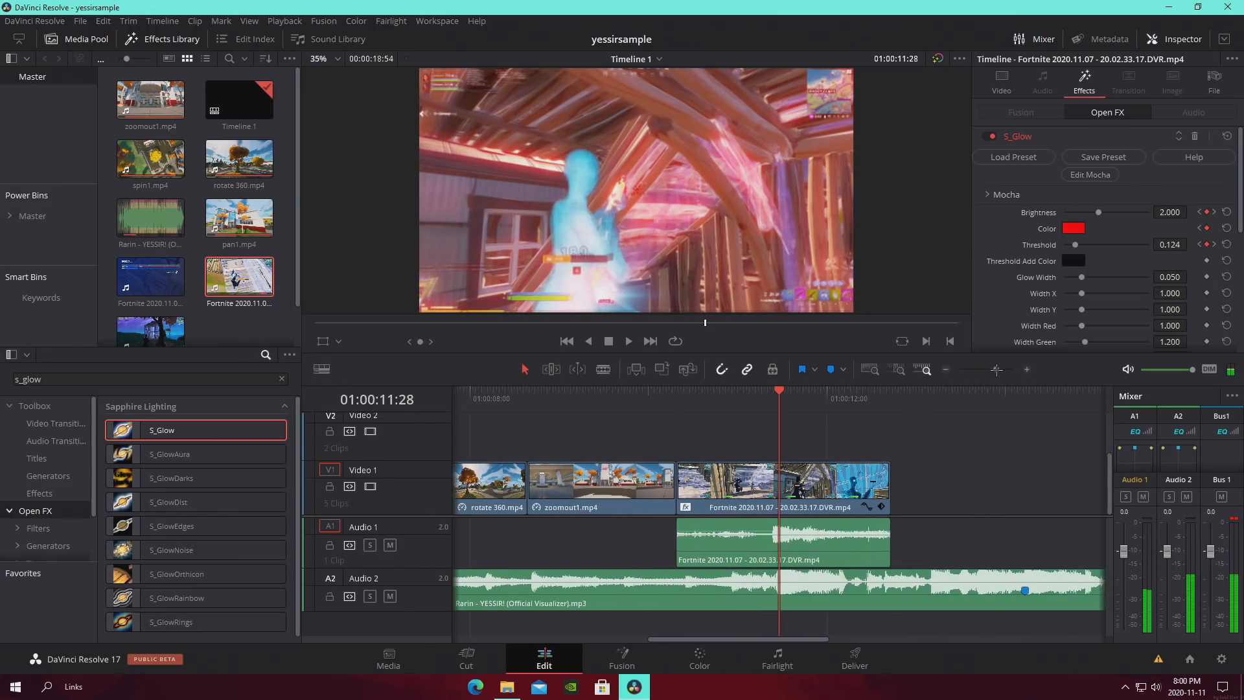
drag(858, 405, 890, 405)
click(935, 472)
drag(996, 368, 994, 369)
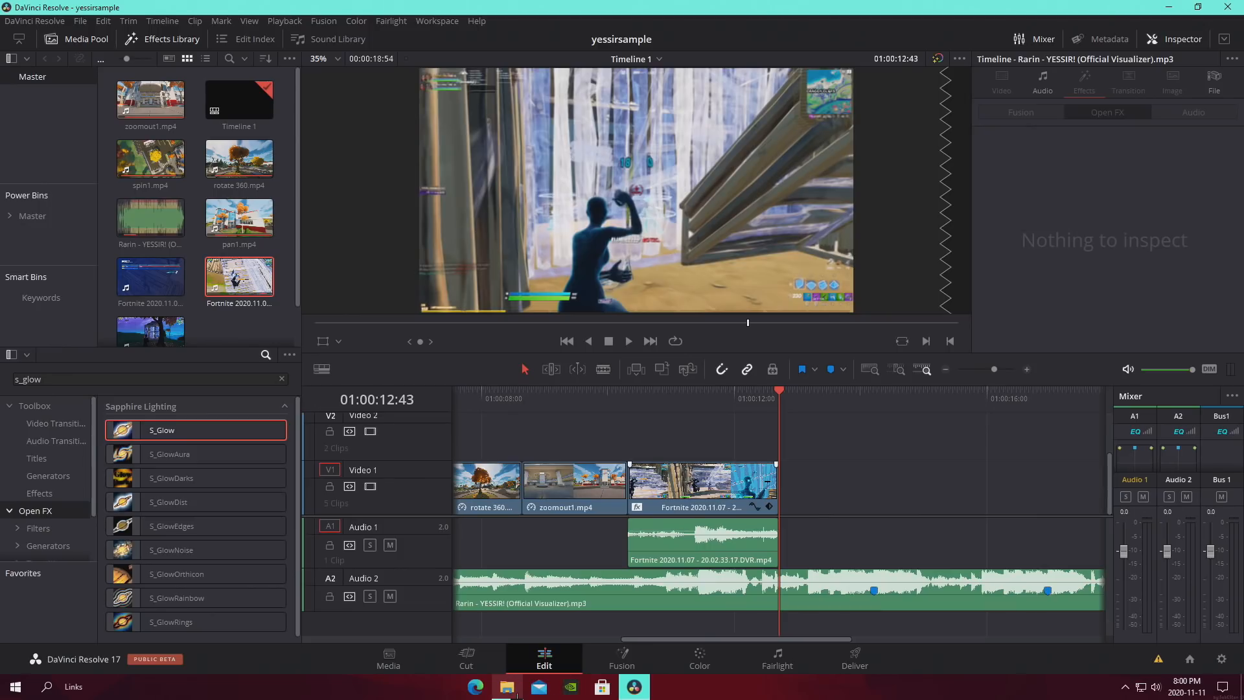
click(506, 688)
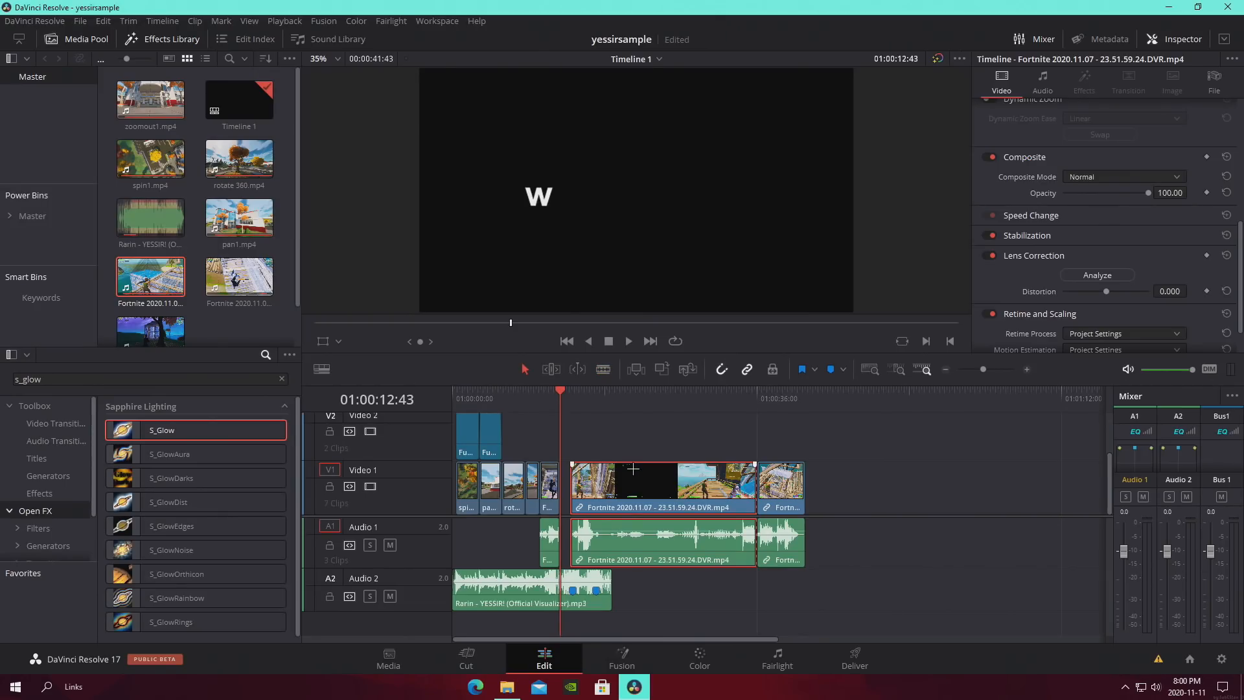
Delete the first part of the split clip Fortnite 2020.11.07 - 23.51.59.24 and move its remaining part close behind the previous gameplay clip
right_click(633, 469)
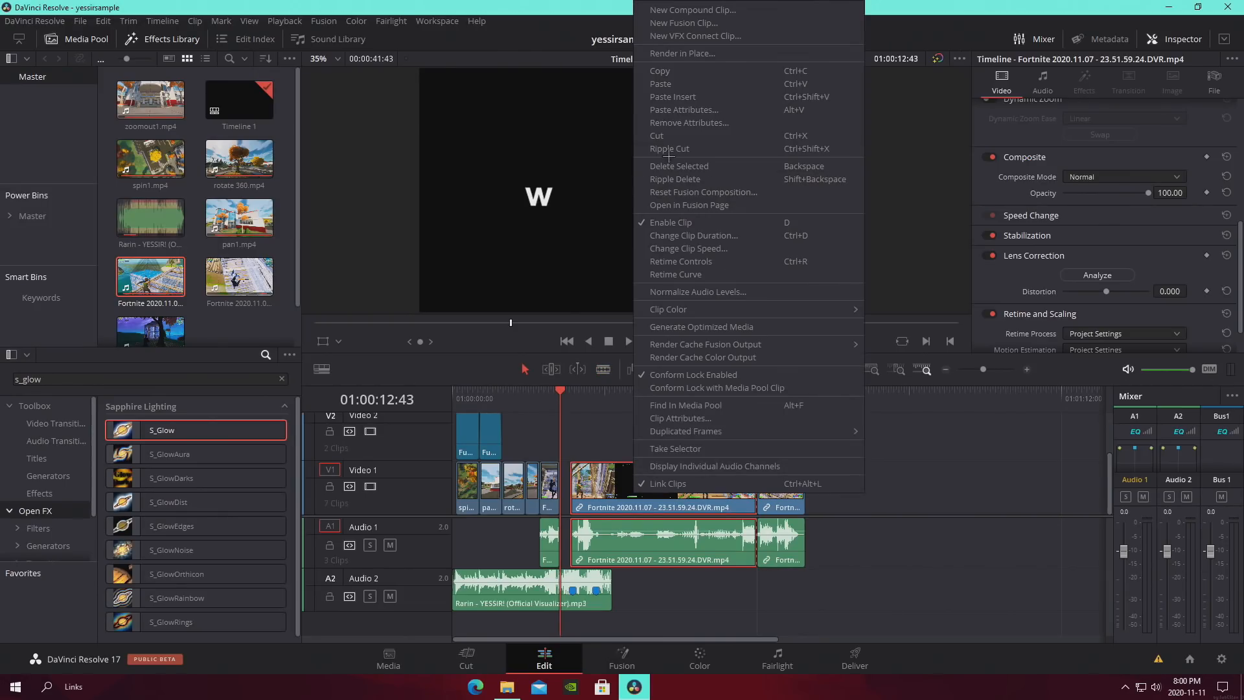
click(674, 166)
drag(779, 496, 586, 499)
Align the new clip's gunshot with the music marker at 01:00:14:13, extend its start to meet the previous clip, and play it back
drag(991, 368, 997, 368)
mouse_move(907, 398)
mouse_down()
mouse_move(957, 398)
mouse_move(991, 368)
mouse_up()
drag(745, 490, 654, 491)
scroll(920, 437, up, 5)
drag(721, 486, 592, 475)
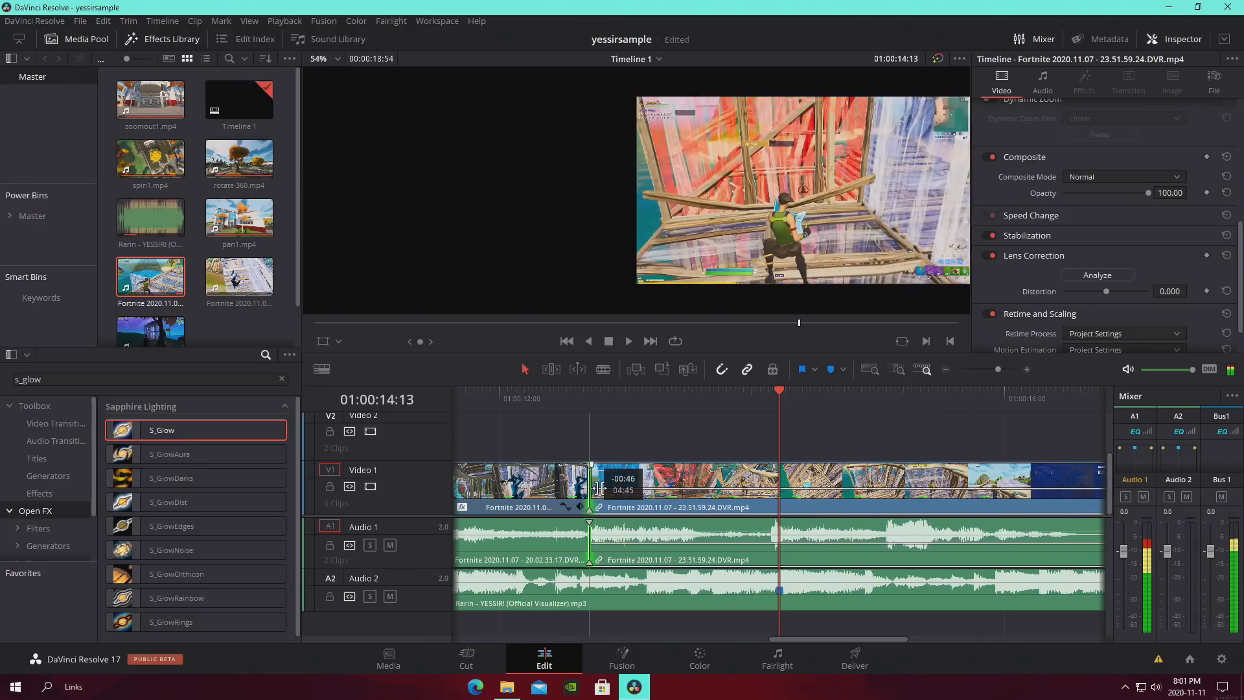
click(587, 400)
key(space)
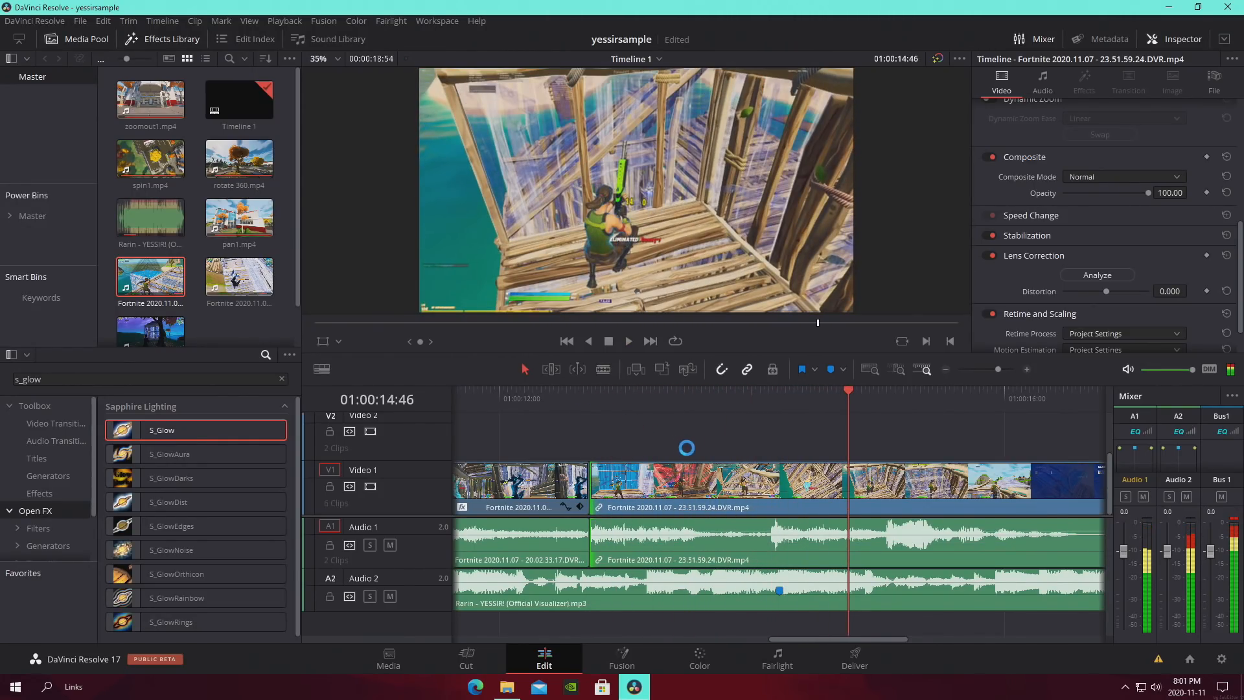
click(774, 393)
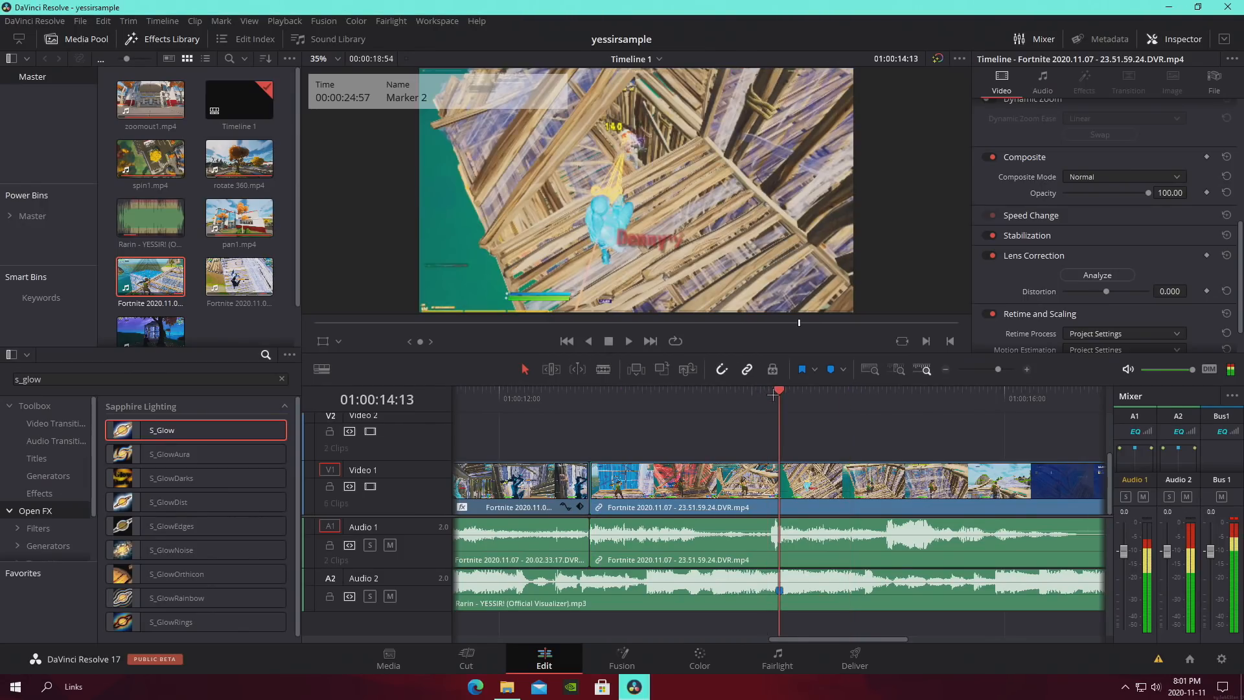
Split the new gameplay clip at 01:00:15:30 and remove the part after the cut
key(ctrl+equal)
key(ctrl+minus)
key(ctrl+minus)
drag(824, 396, 886, 414)
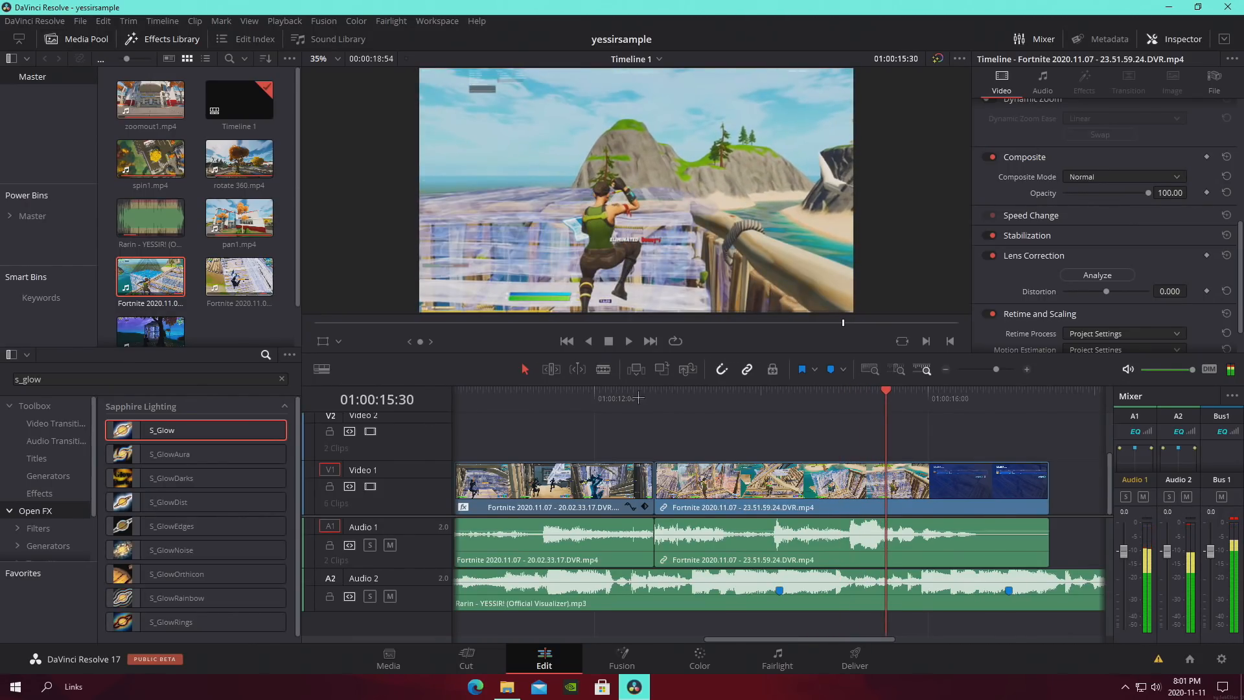
click(892, 481)
key(b)
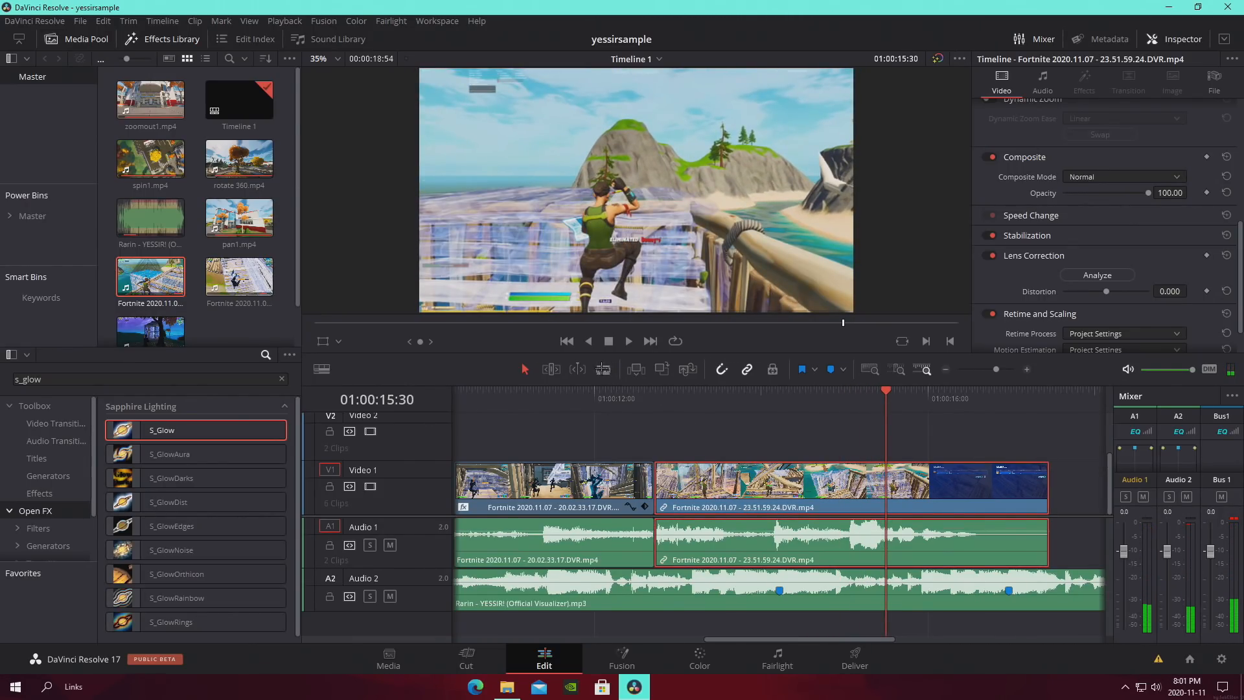
click(885, 482)
click(931, 482)
key(ctrl+z)
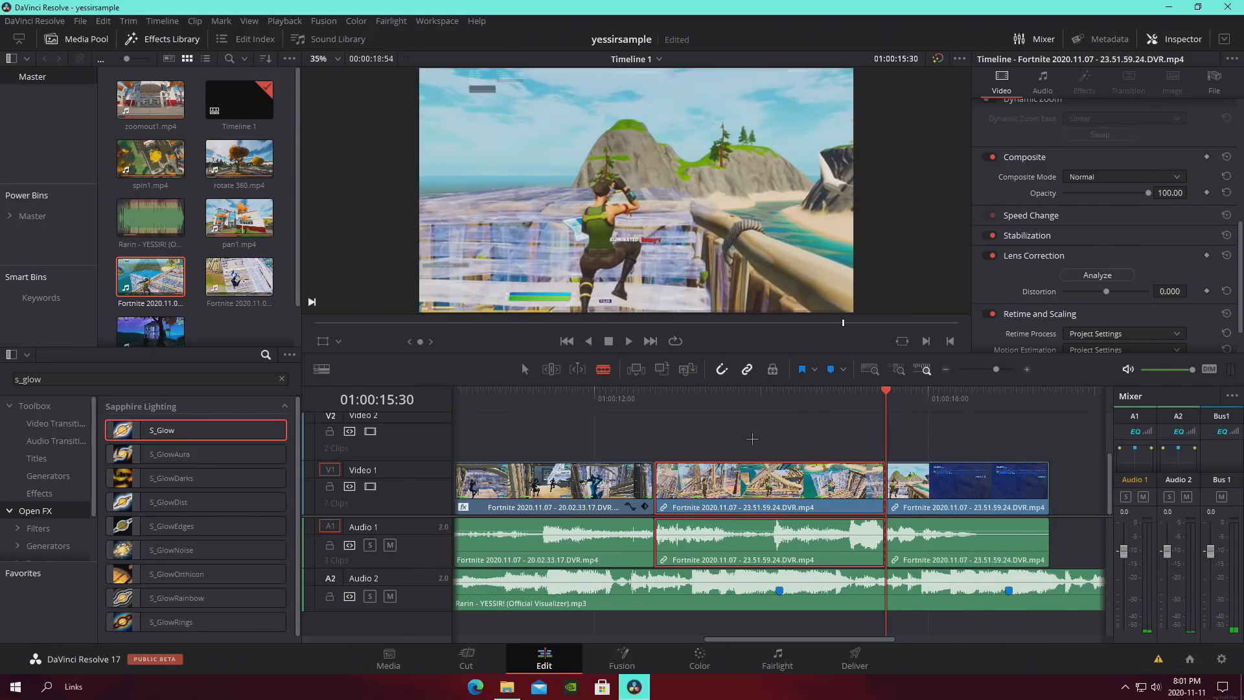
right_click(912, 497)
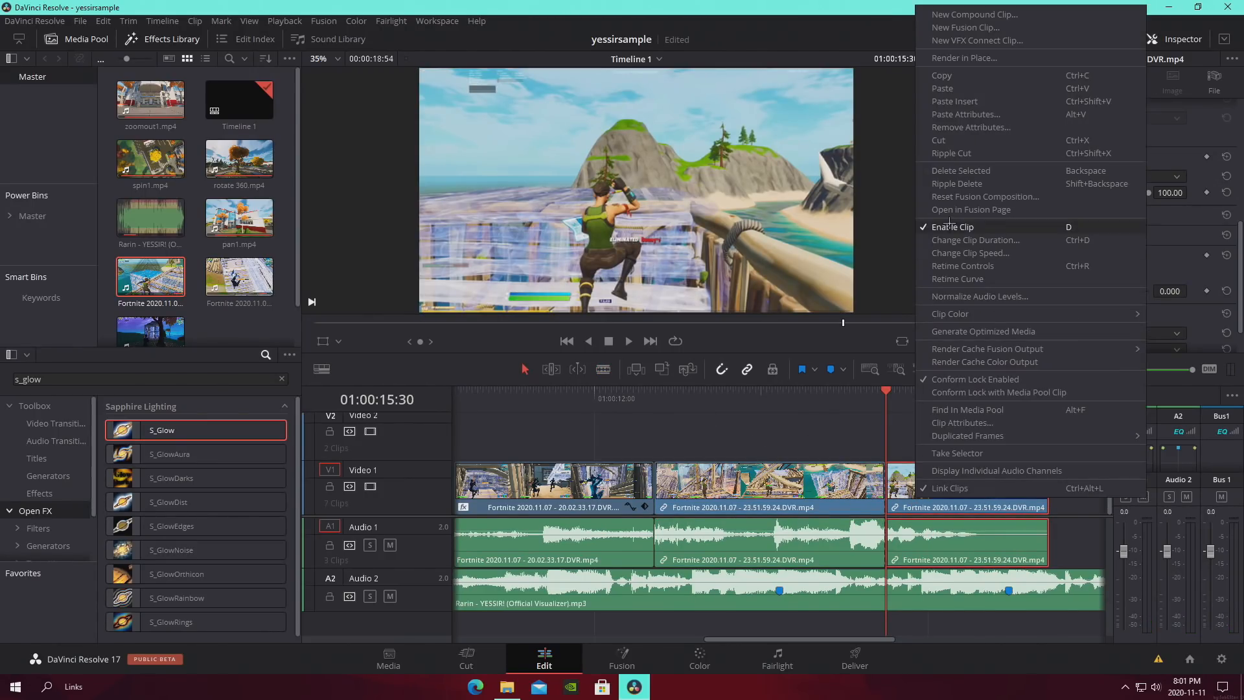
click(942, 154)
Place the playhead on the marker at 01:00:14:13 and unlink the new clip's video from its audio
click(779, 398)
right_click(829, 476)
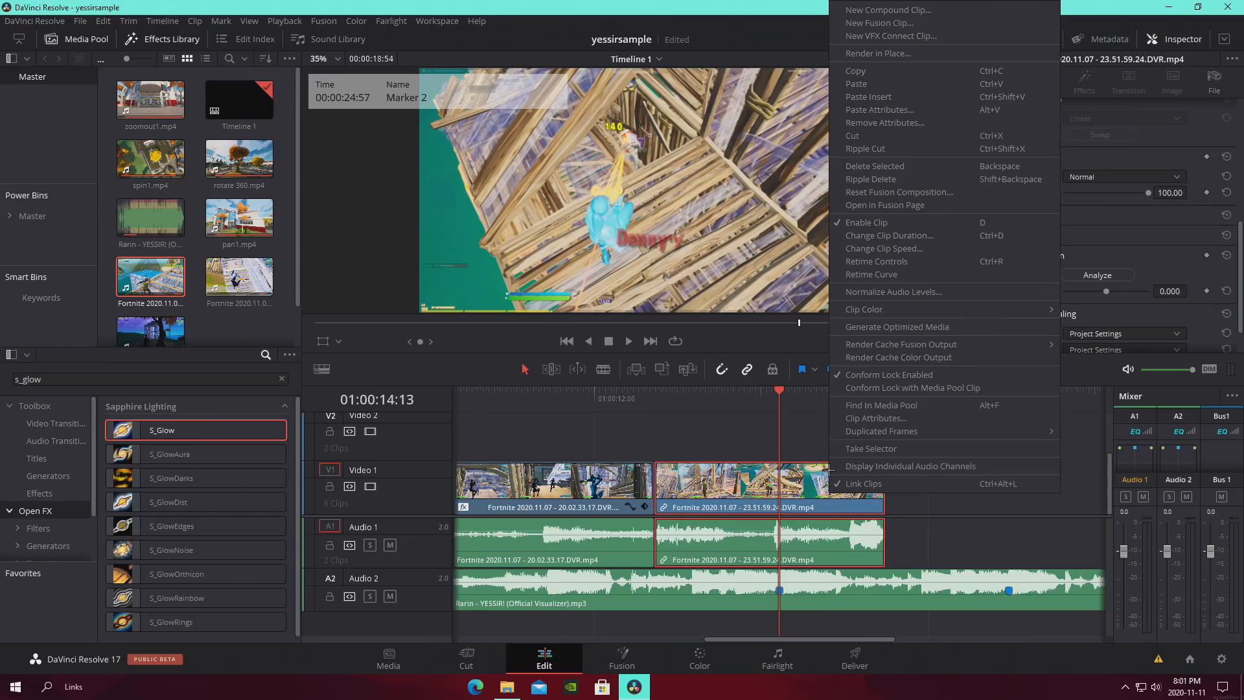
click(870, 483)
click(920, 483)
right_click(857, 486)
click(907, 298)
click(789, 436)
Show the clip's retime controls, add a speed point at 01:00:14:13, and set the segment after it to 50% speed
right_click(813, 472)
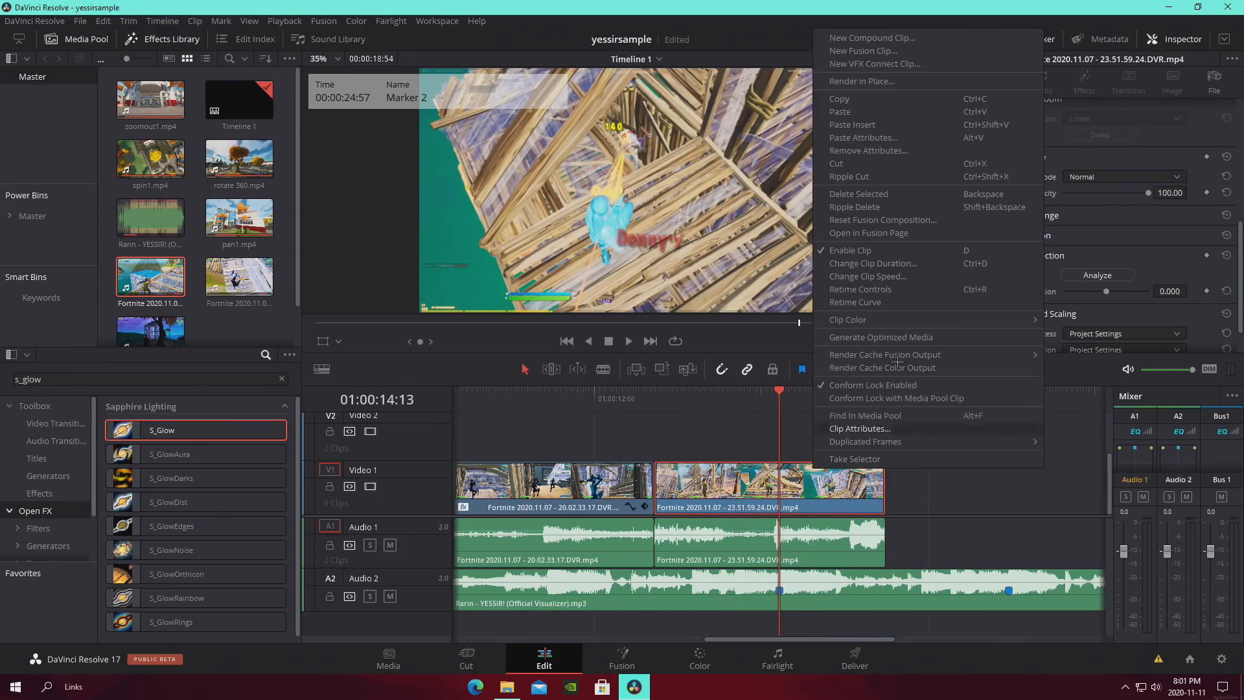
click(868, 293)
click(775, 506)
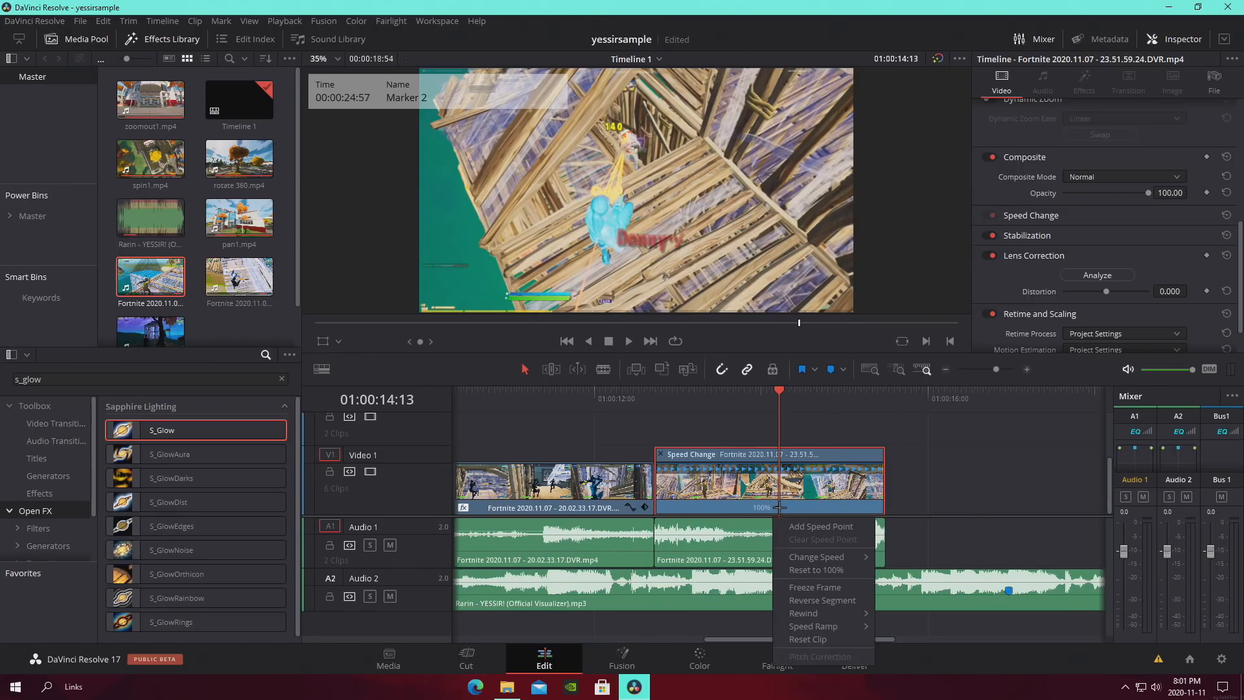
click(816, 527)
click(835, 508)
mouse_move(876, 555)
click(962, 585)
Shorten the slowed clip's end, play it back, extend the end again, and return the playhead to 01:00:14:13
drag(994, 496, 863, 538)
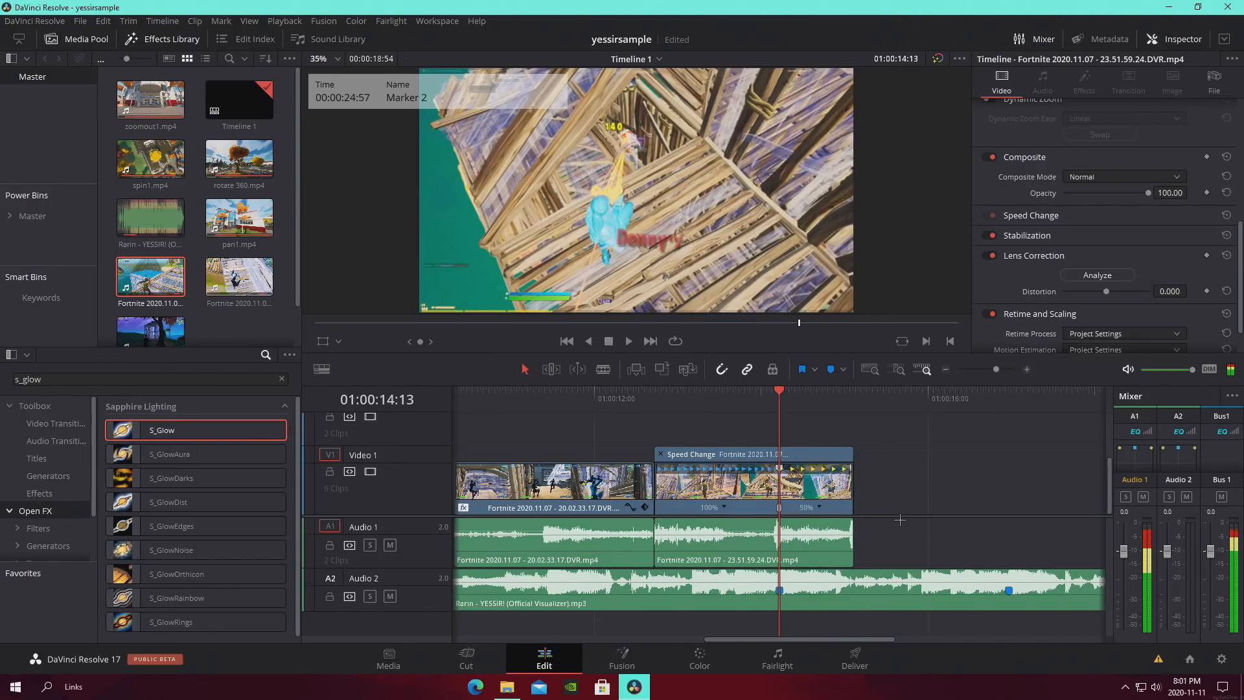
key(space)
key(space)
click(847, 498)
drag(847, 498, 899, 496)
key(space)
key(space)
click(770, 402)
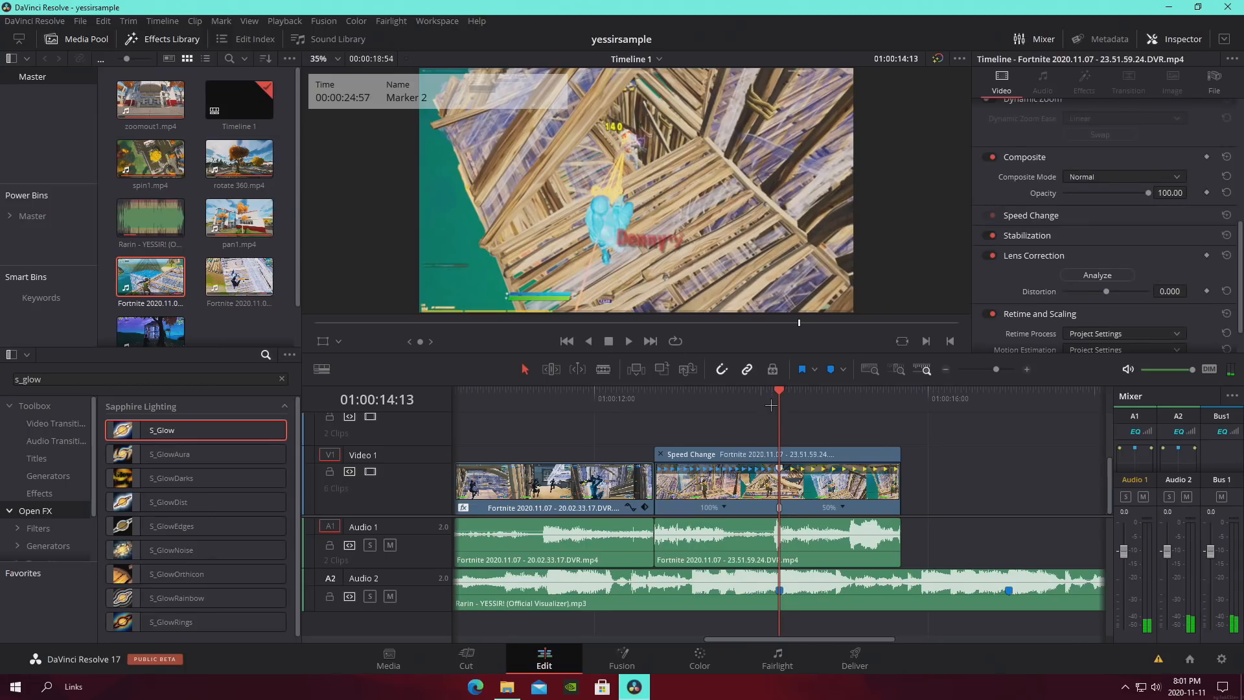
Add two more speed points to the clip at 01:00:13:41 and 01:00:13:57
mouse_move(727, 394)
mouse_down()
mouse_move(715, 393)
mouse_move(734, 394)
mouse_up()
click(724, 507)
click(751, 523)
scroll(791, 507, up, 4)
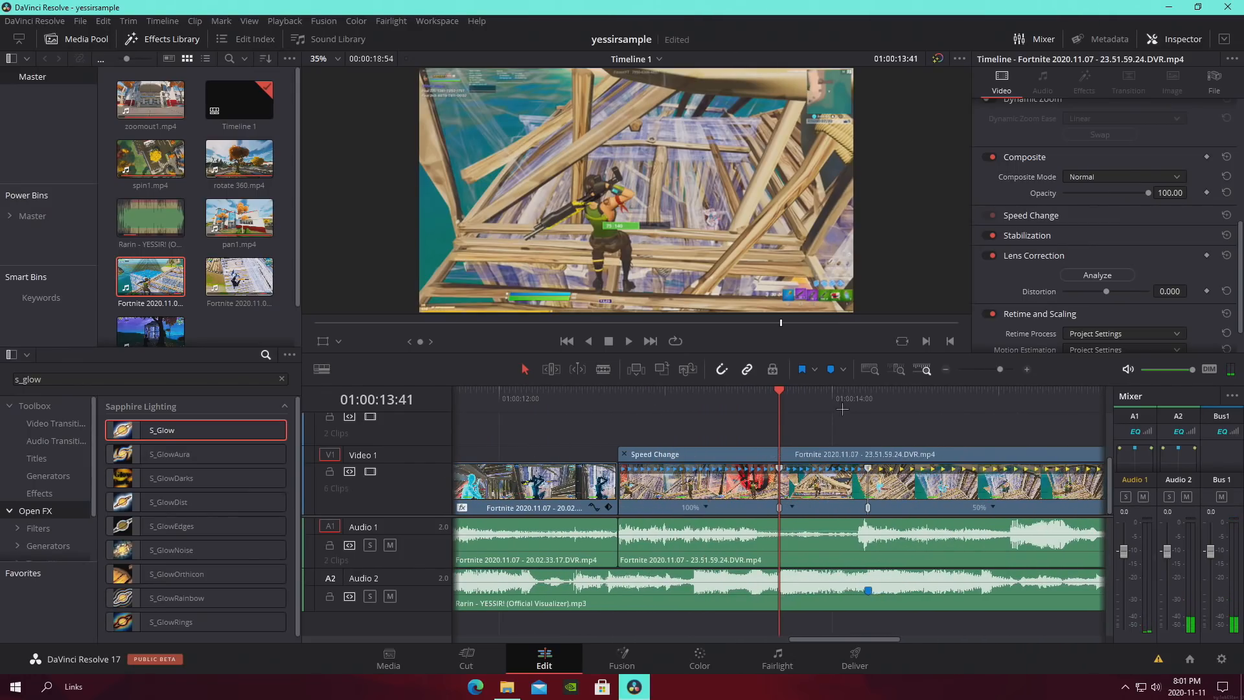
click(820, 392)
drag(820, 391, 823, 393)
click(794, 506)
right_click(796, 506)
click(818, 524)
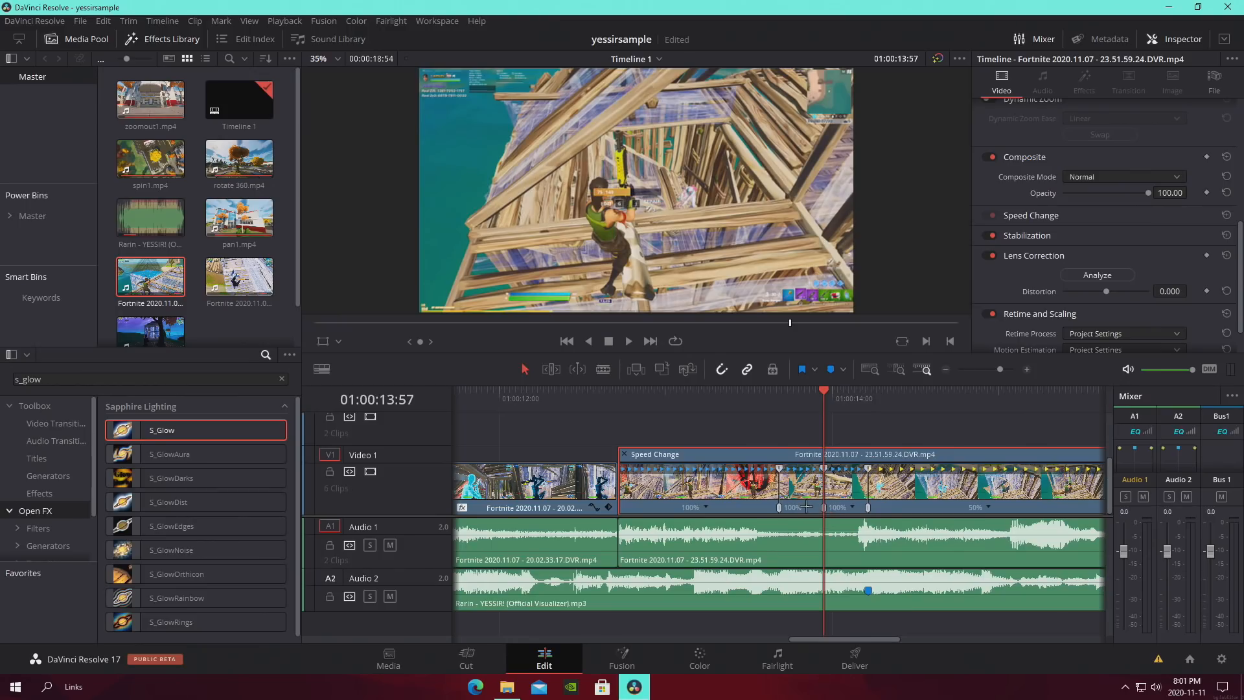
Set the segment between the 01:00:13:41 and 01:00:13:57 speed points to 50% speed
right_click(807, 506)
mouse_move(856, 557)
click(933, 585)
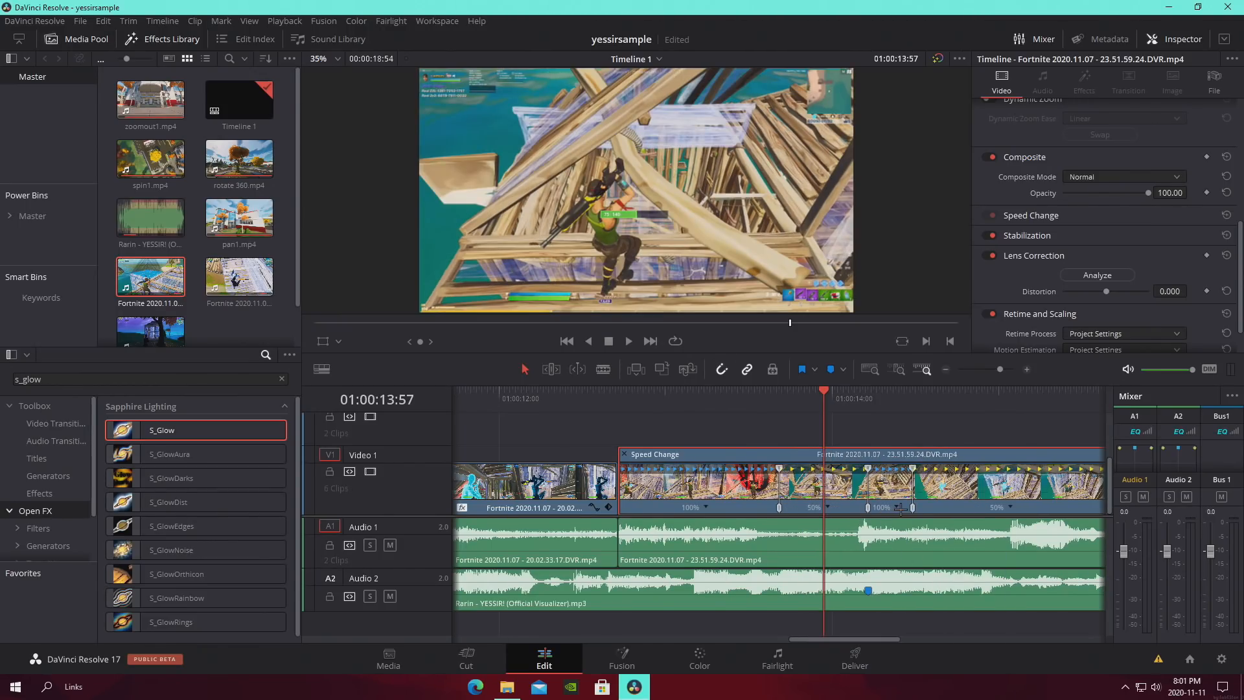
Increase the speed of the following segment and move its starting speed point earlier so the gunshot's speed point lands on the music marker
right_click(895, 506)
mouse_move(945, 557)
click(1020, 616)
click(862, 421)
drag(867, 508, 837, 507)
Play back the retimed gunshot section and save the project
drag(792, 407, 693, 407)
key(space)
key(space)
key(ctrl+s)
click(733, 397)
key(space)
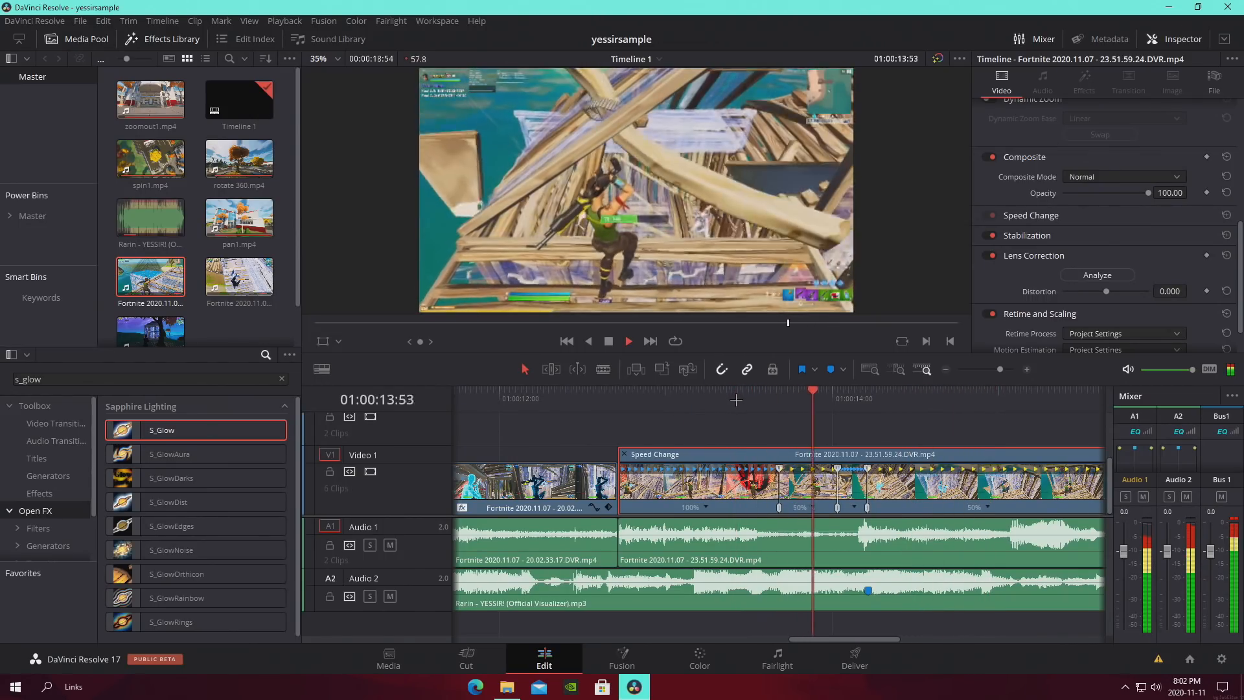
key(space)
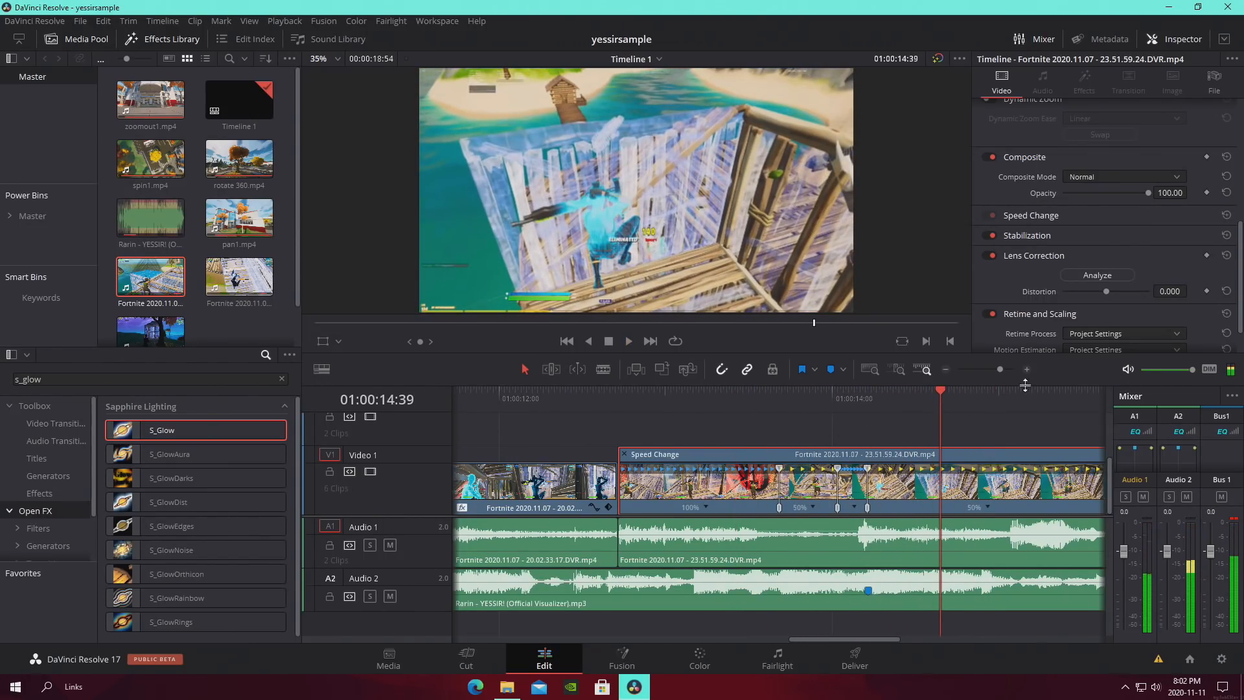
Replay the speed-ramped clip and close its retime controls
drag(1001, 369, 997, 370)
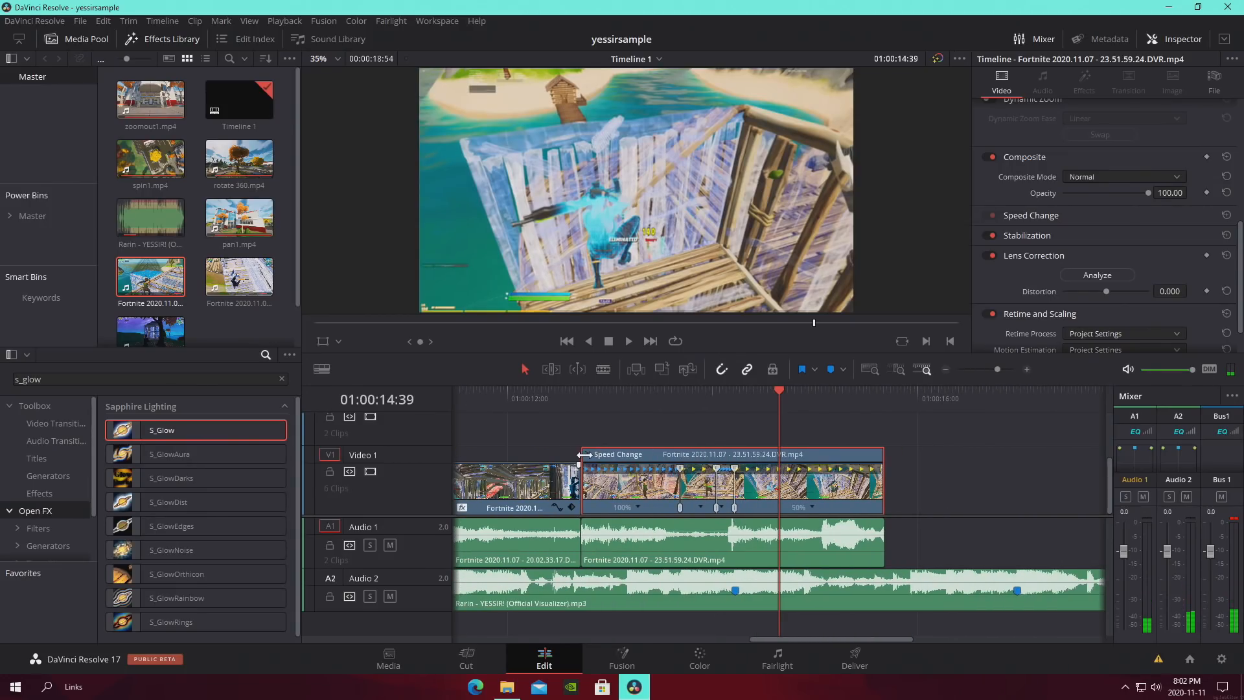
click(584, 454)
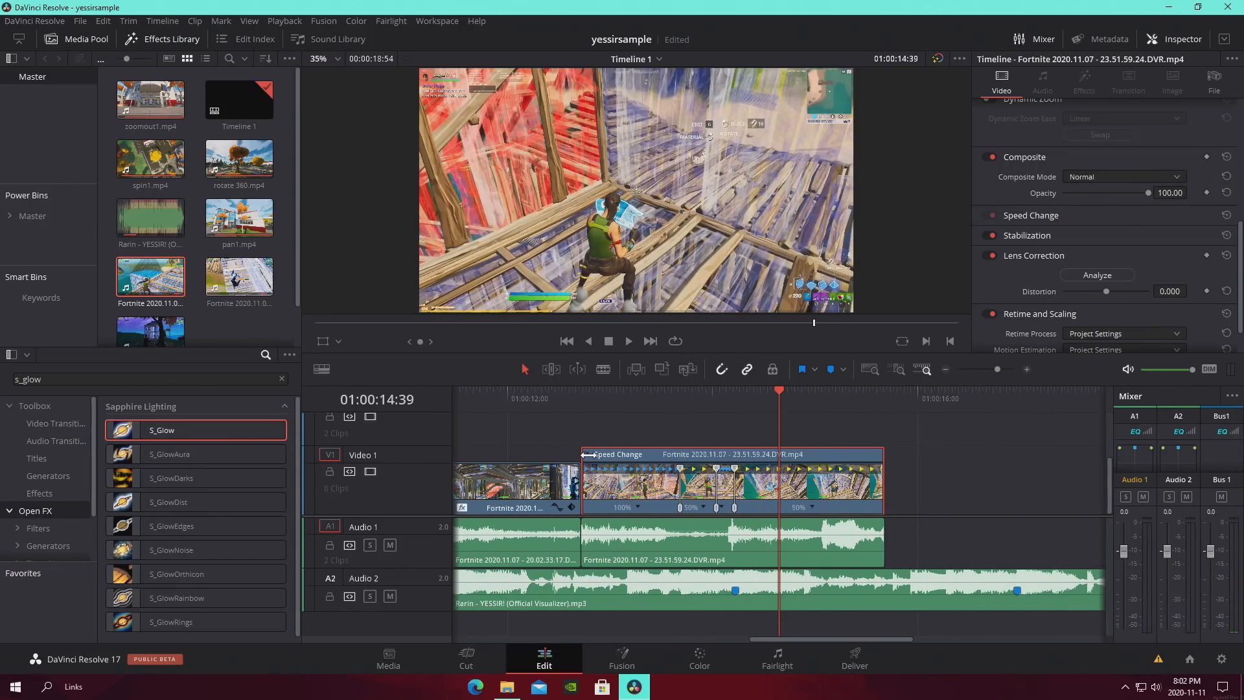
drag(1002, 373, 997, 369)
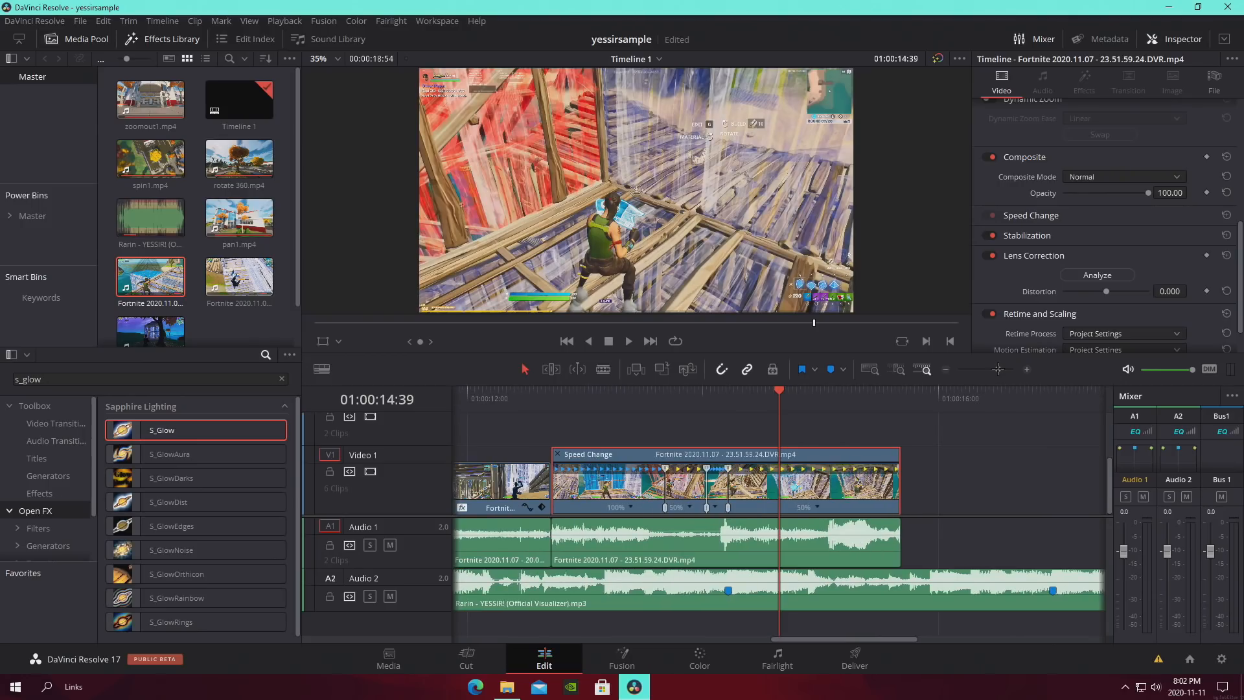
click(664, 404)
key(space)
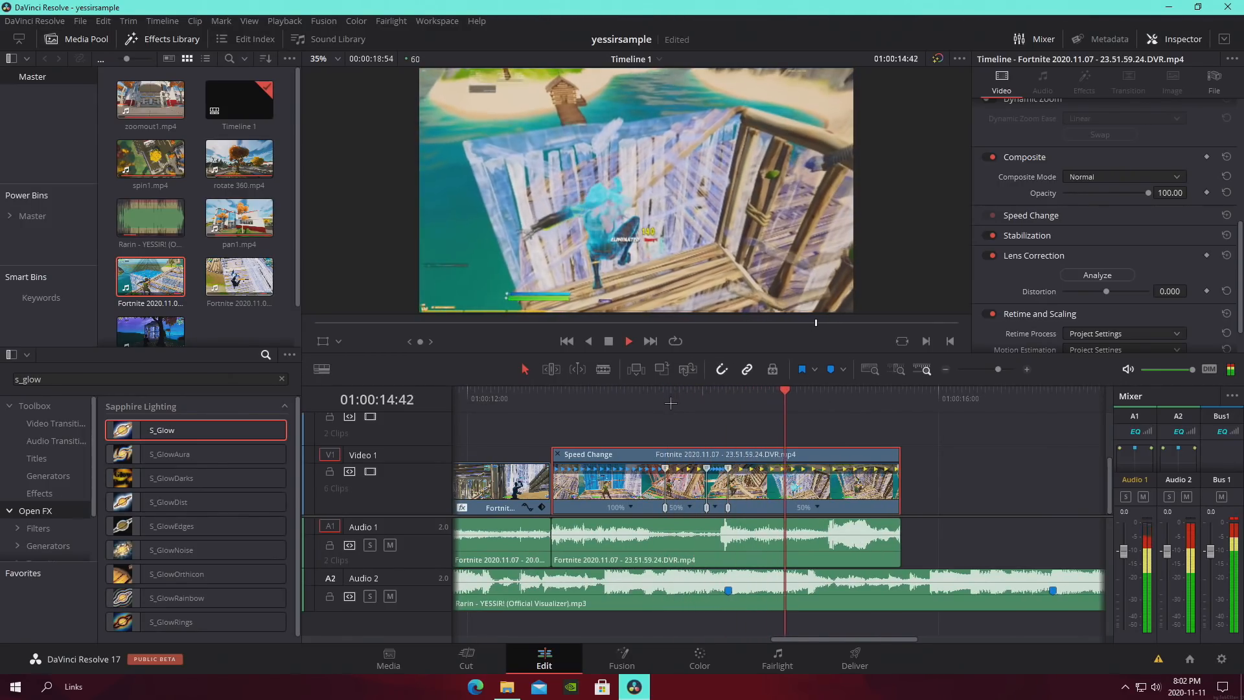
click(558, 454)
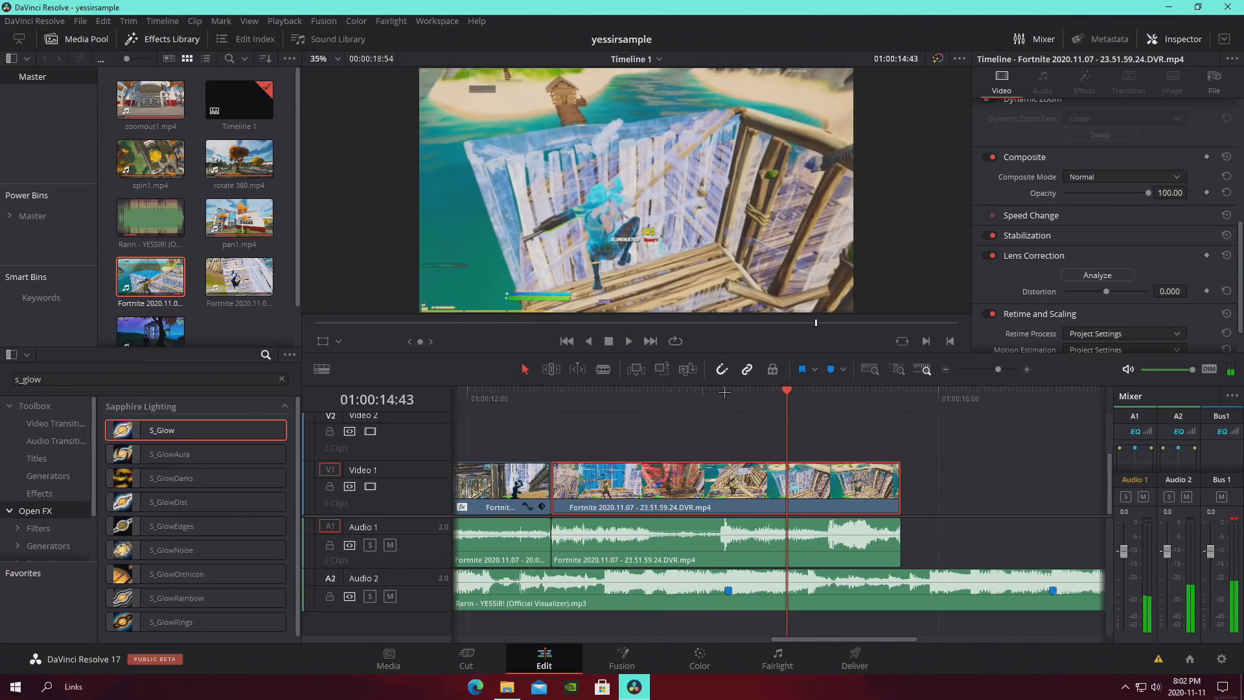
Return the playhead to the marker at 01:00:14:13 and open the clip in Fusion
click(725, 393)
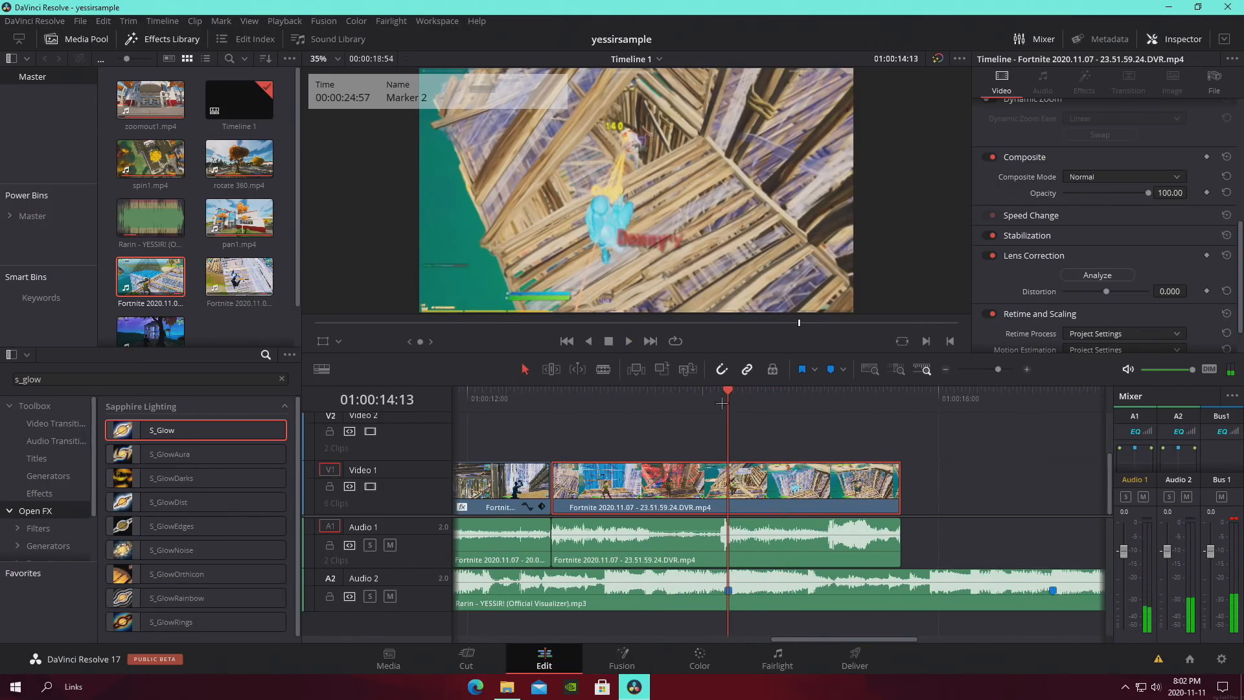
click(975, 499)
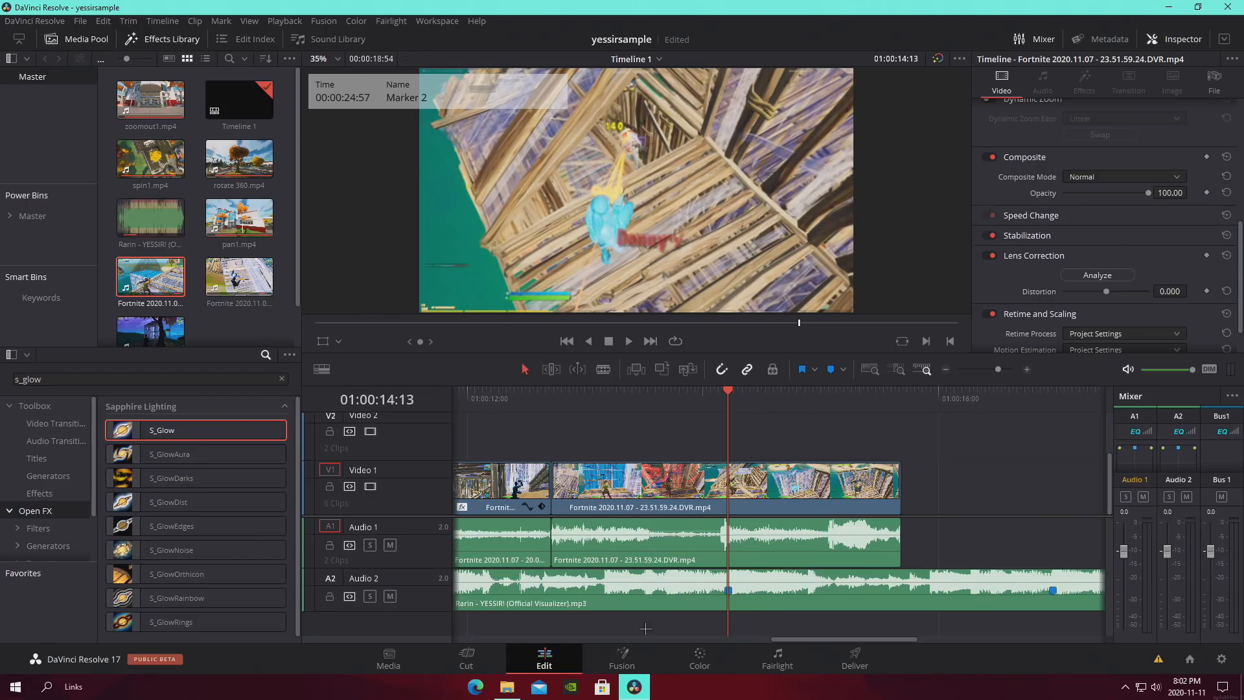
click(624, 652)
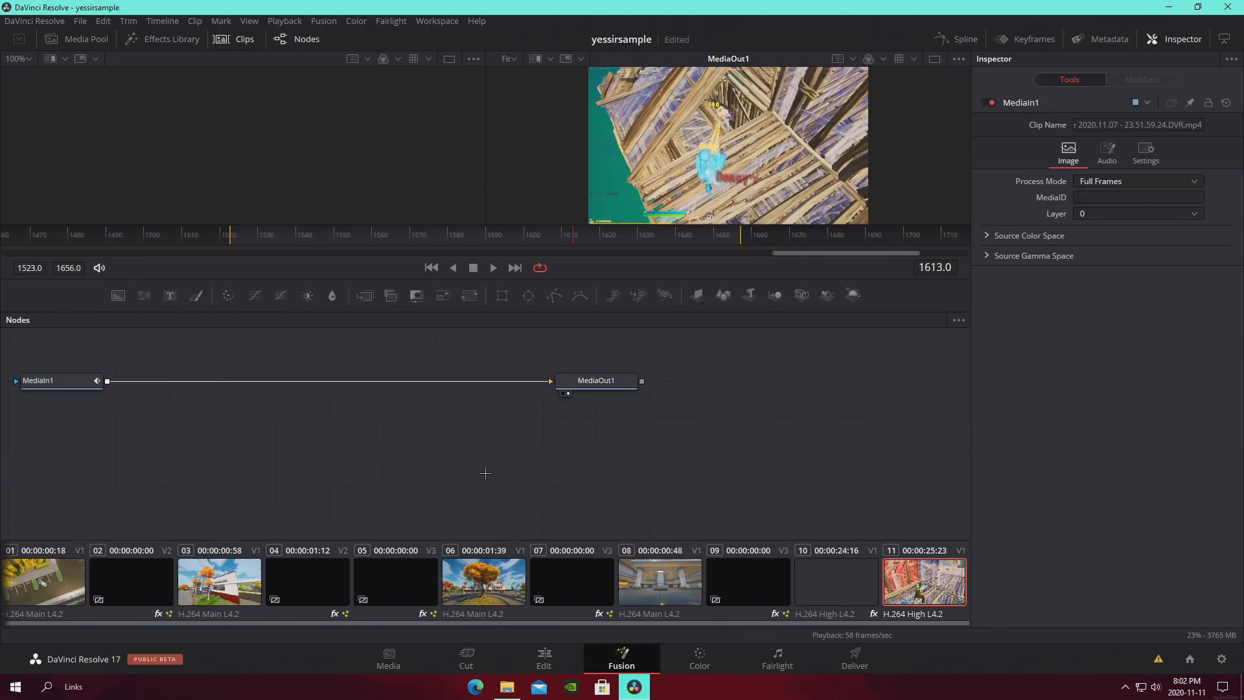
Add a Camera Shake node and insert it between MediaIn1 and MediaOut1
key(shift+space)
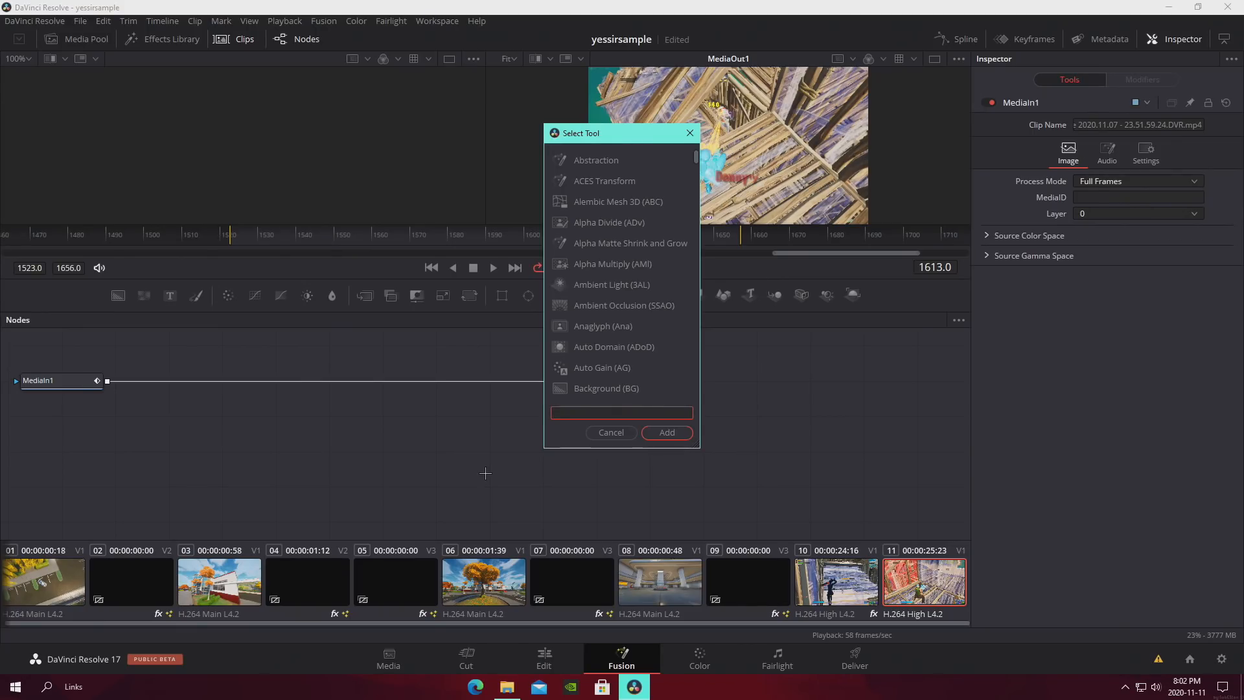
text(shake)
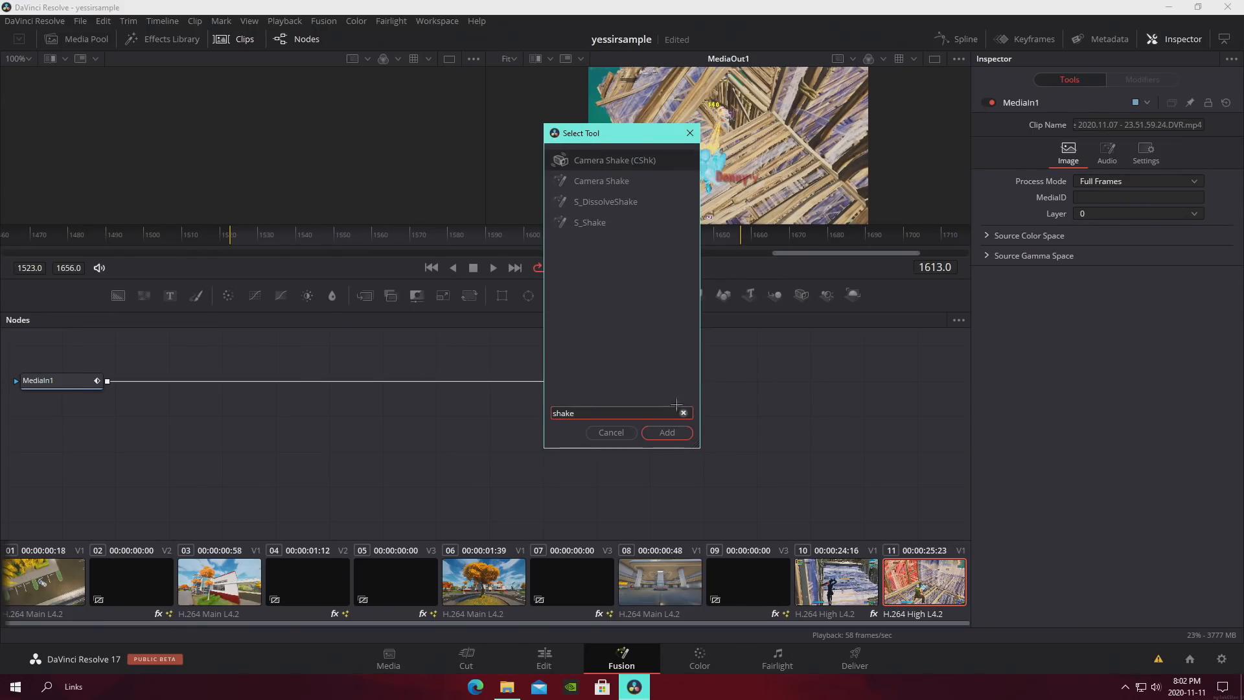
click(666, 432)
click(355, 381)
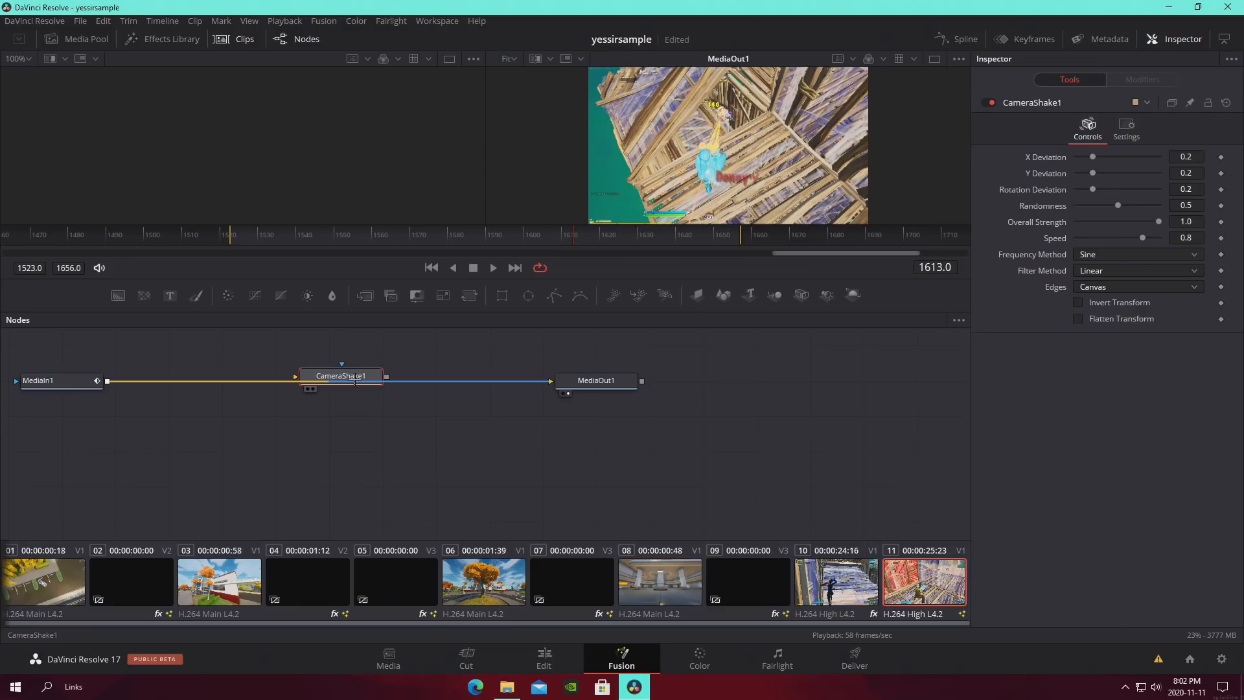
Set the camera shake's X and Y deviation to 0, rotation deviation to 0.45, randomness to 0.7 and speed to 0.09
click(1193, 158)
drag(1092, 157, 1013, 174)
click(1195, 190)
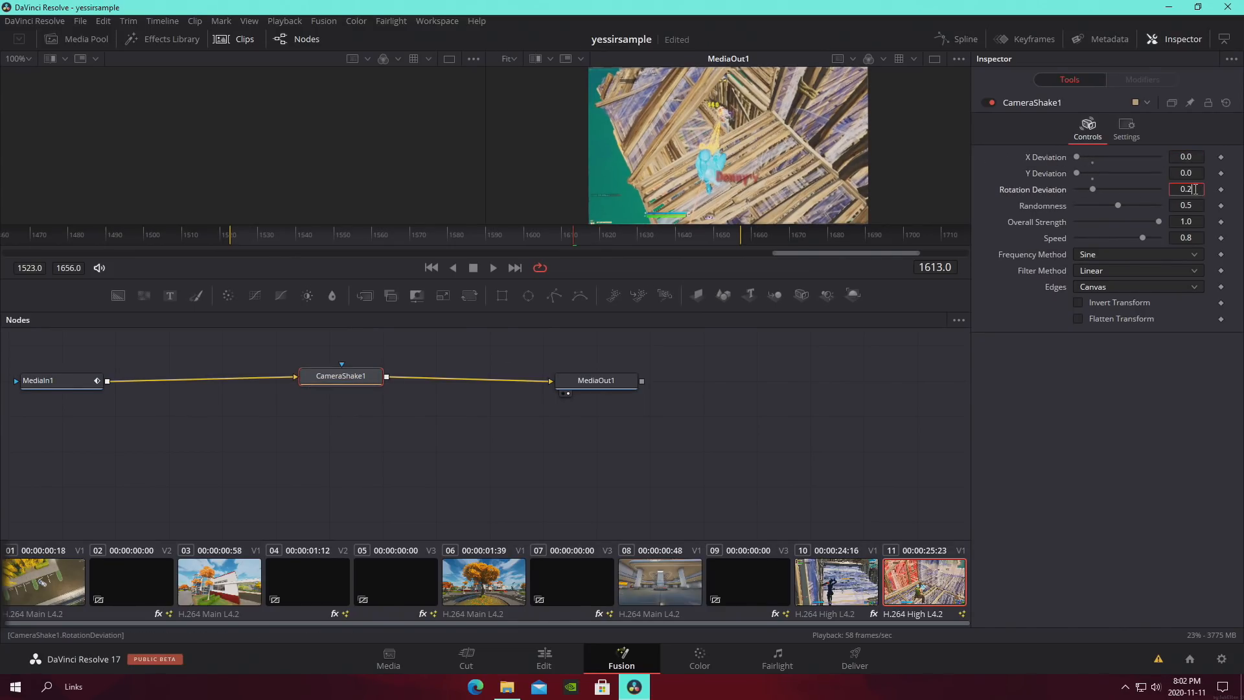
text(.5)
key(Tab)
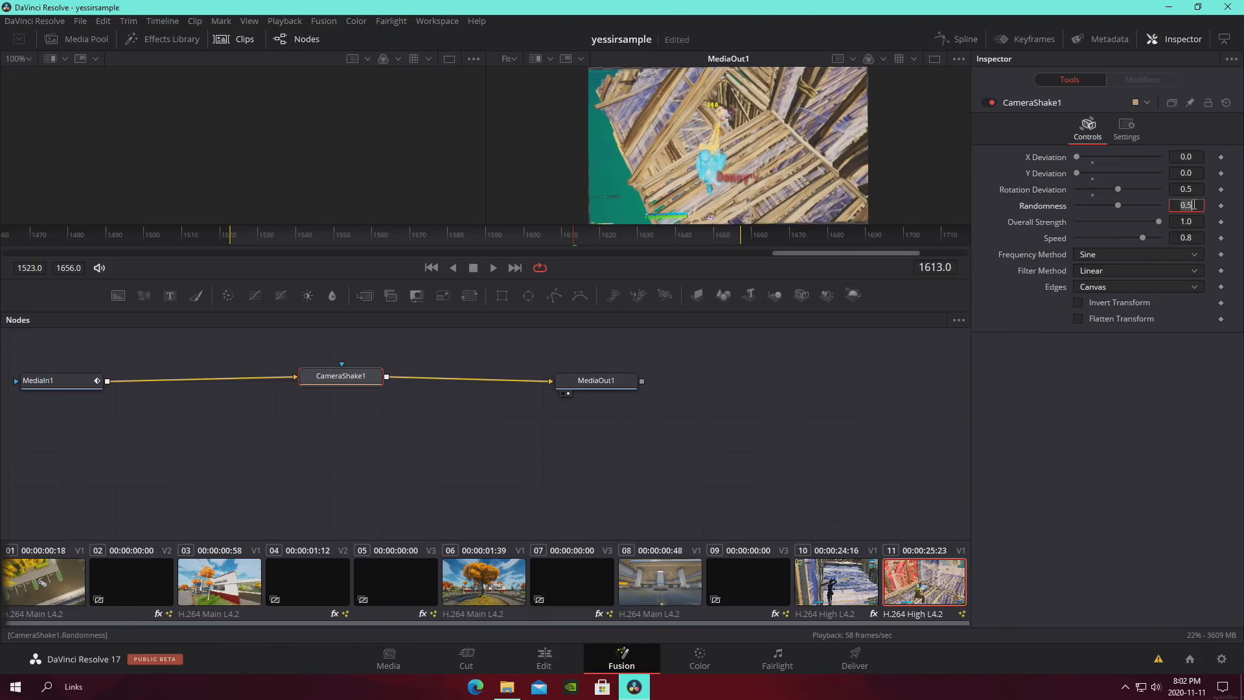
click(1193, 191)
text(45)
key(Tab)
text(0.7)
key(Tab)
click(1193, 237)
text(0.09)
key(Return)
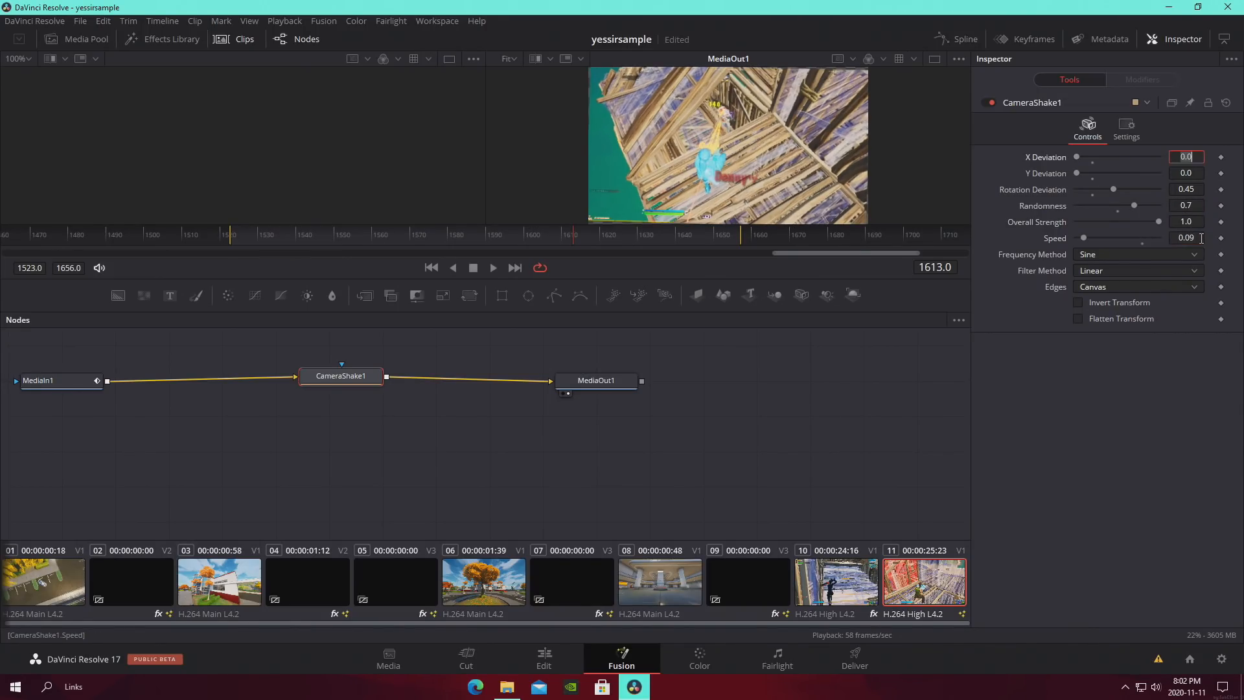
Add a keyframe for the camera shake's overall strength of 1.0 at frame 1613
mouse_move(556, 240)
mouse_down()
mouse_move(658, 244)
mouse_move(573, 245)
mouse_up()
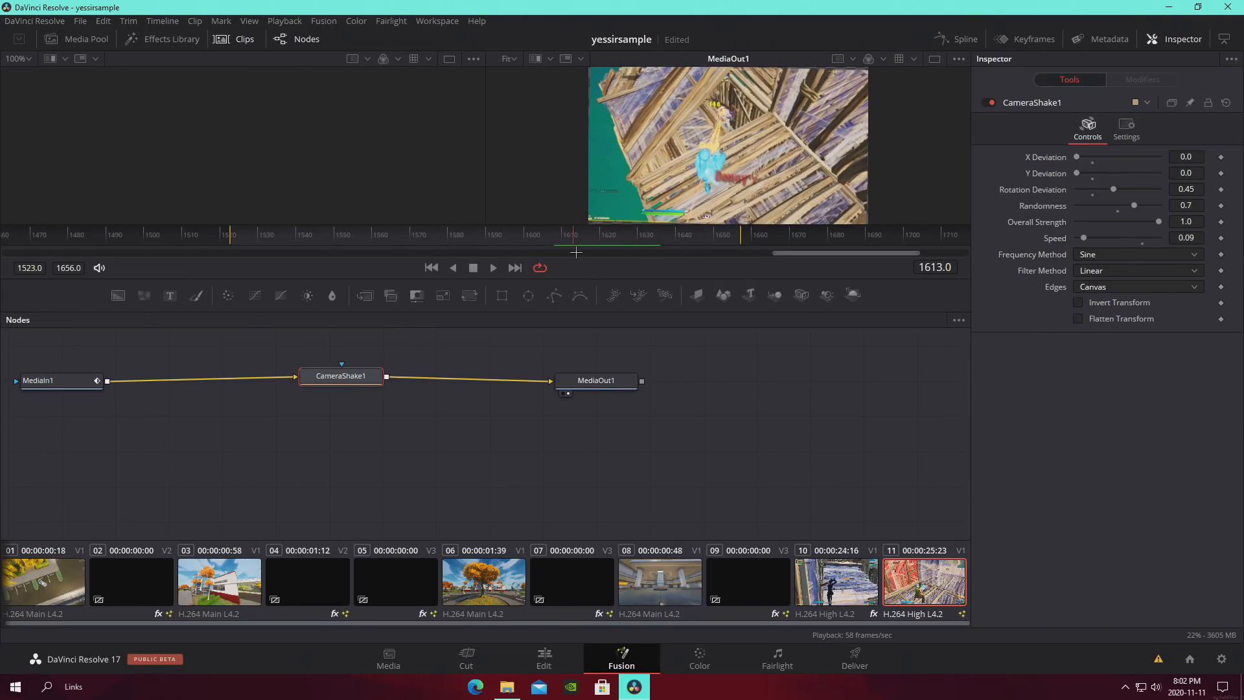
click(1221, 222)
key(Left)
key(Left)
key(Left)
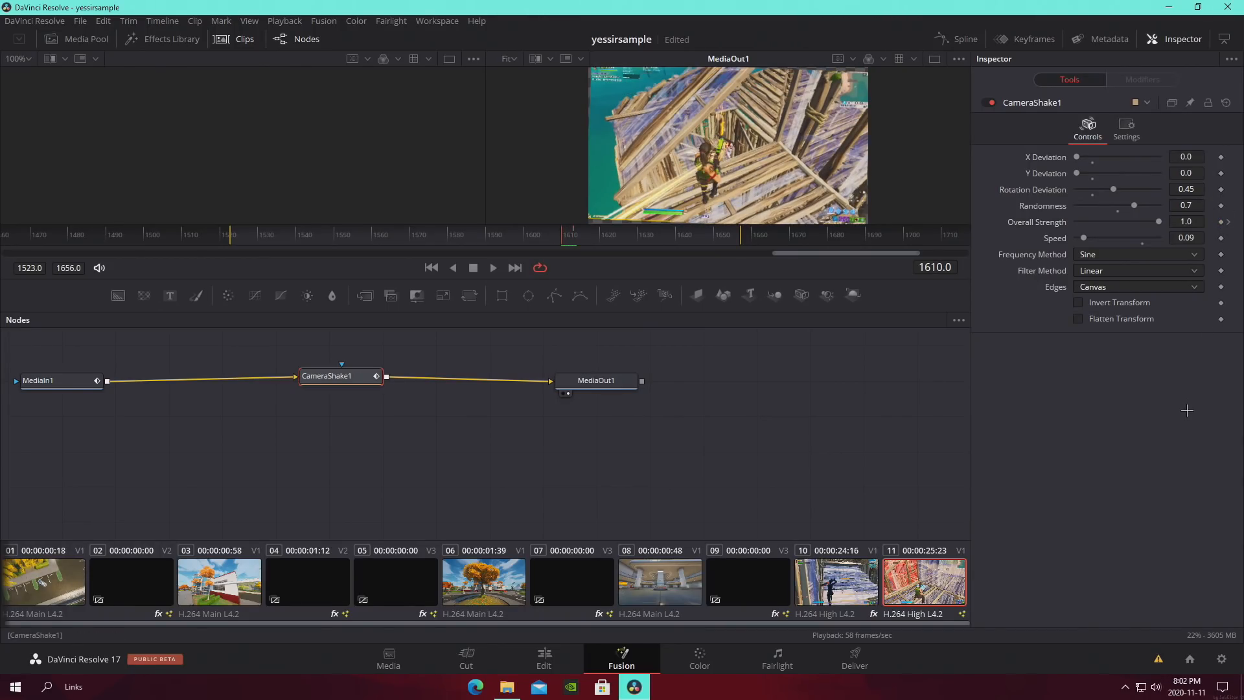
click(1221, 222)
drag(1159, 222, 1073, 222)
click(1221, 221)
click(573, 235)
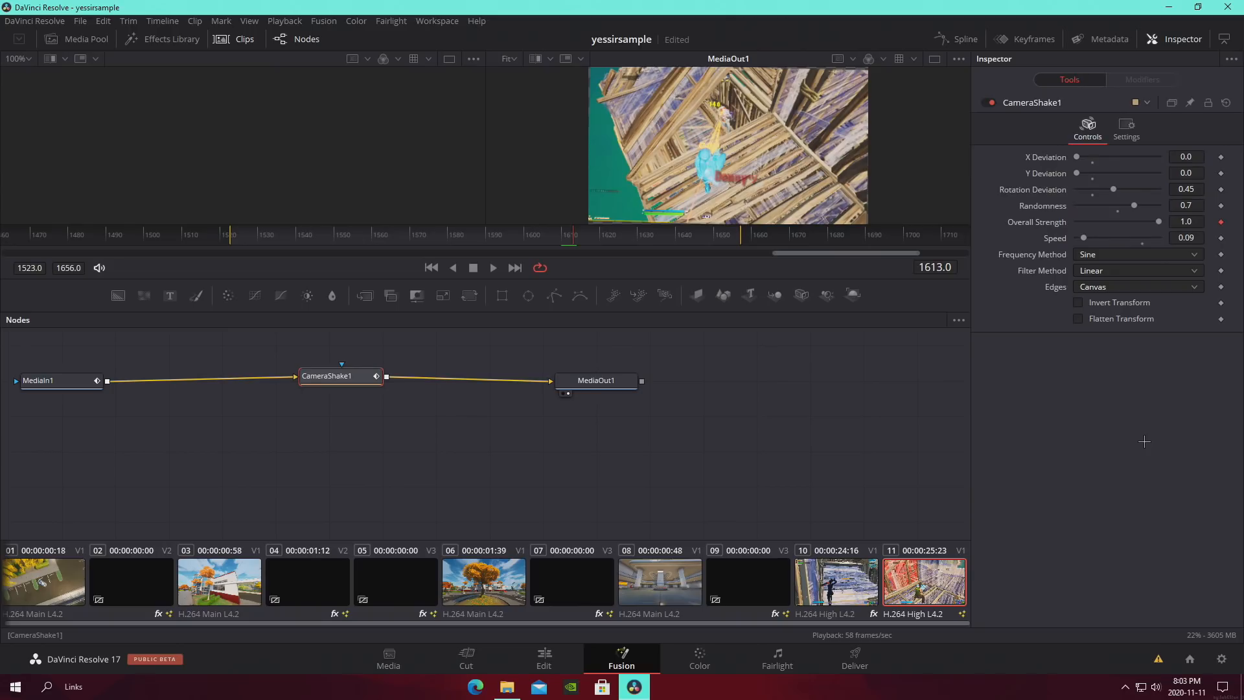
Keyframe the camera shake's overall strength at 0.0 three frames before the gunshot, at frame 1610
key(Left)
key(Left)
key(Left)
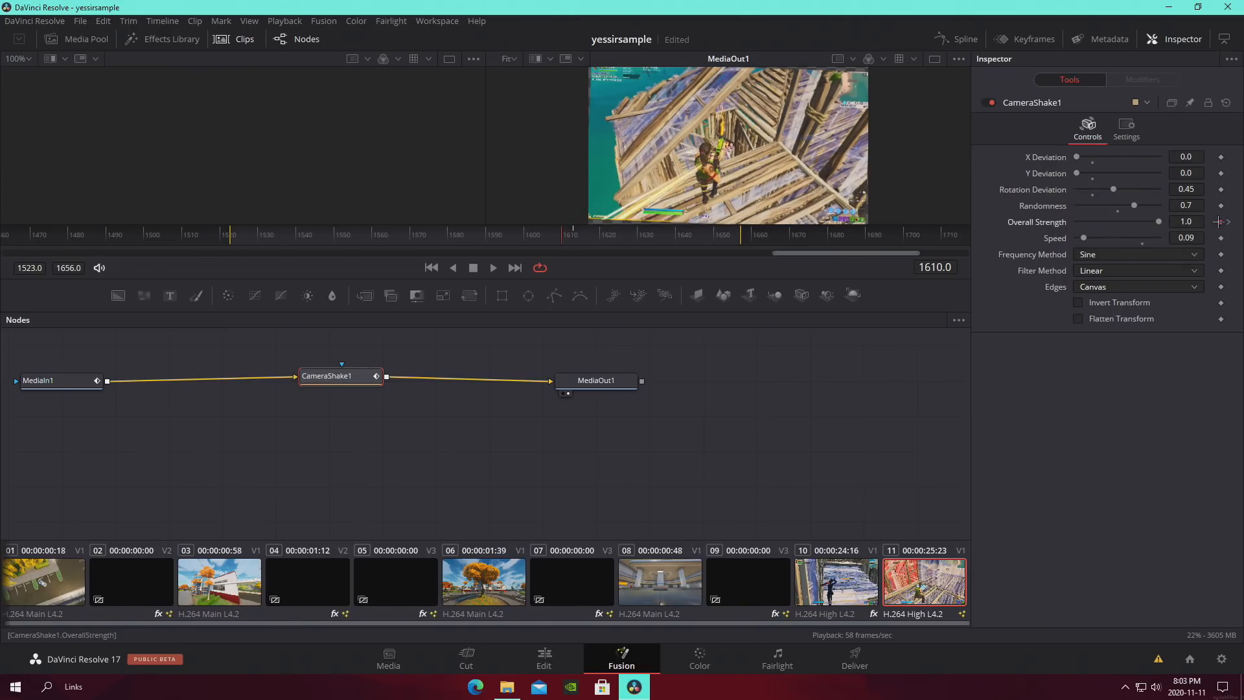
drag(1160, 221, 1076, 222)
key(Right)
key(Right)
key(Right)
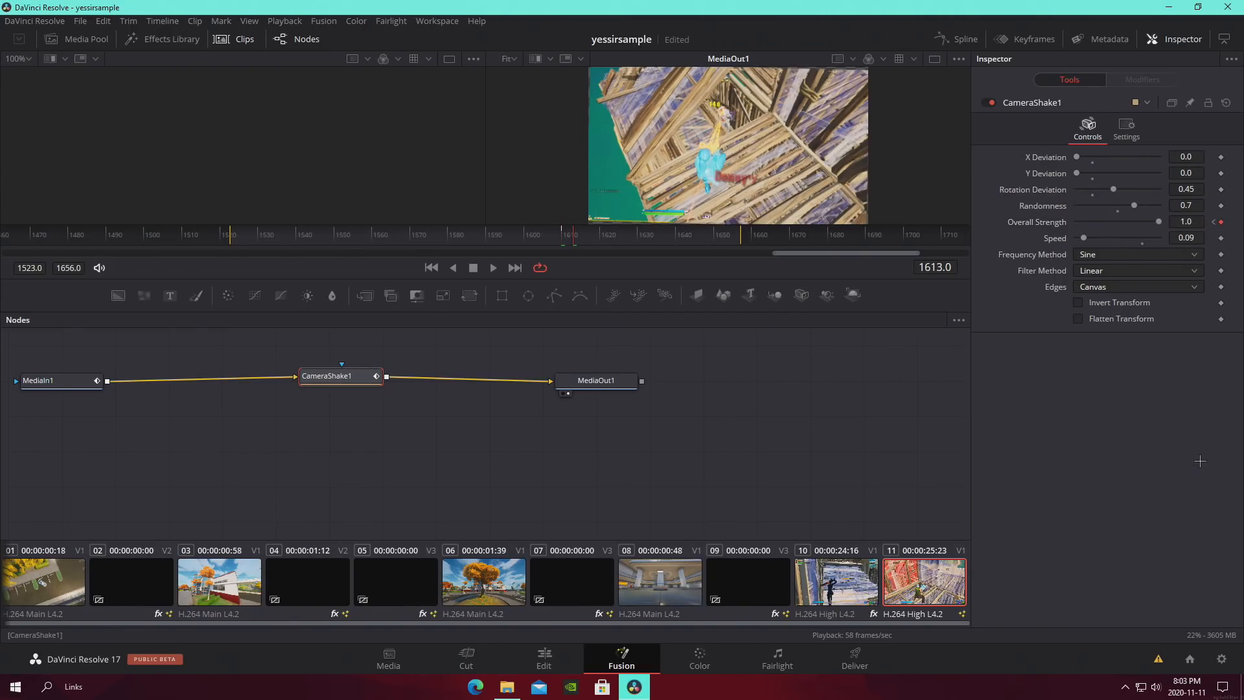
Keyframe the camera shake's overall strength at 0.0 on frame 1657 and set its edges to Mirror
key(Right)
key(Right)
key(Right)
key(Right)
key(Right)
key(Right)
key(Right)
key(Right)
key(Right)
key(Right)
key(Right)
key(Right)
key(Right)
key(Right)
key(Right)
key(Right)
key(Right)
key(Right)
key(Right)
key(Right)
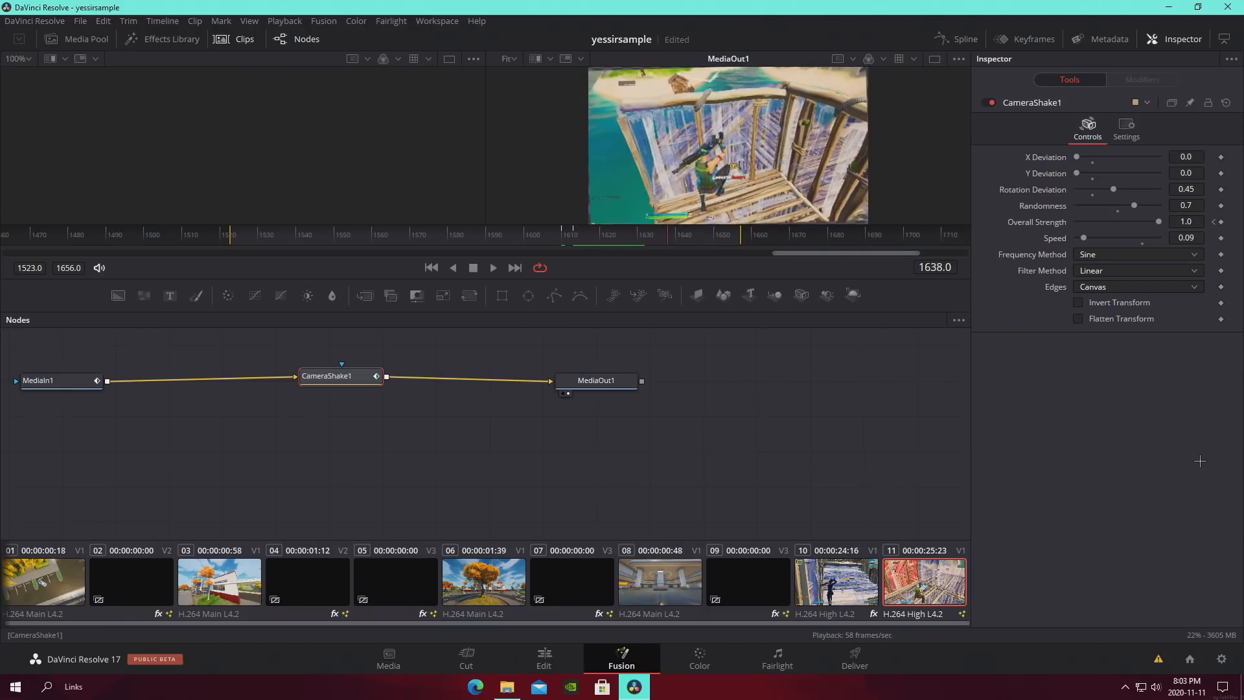
key(Right)
key(Right)
key(Right)
key(Right)
key(Right)
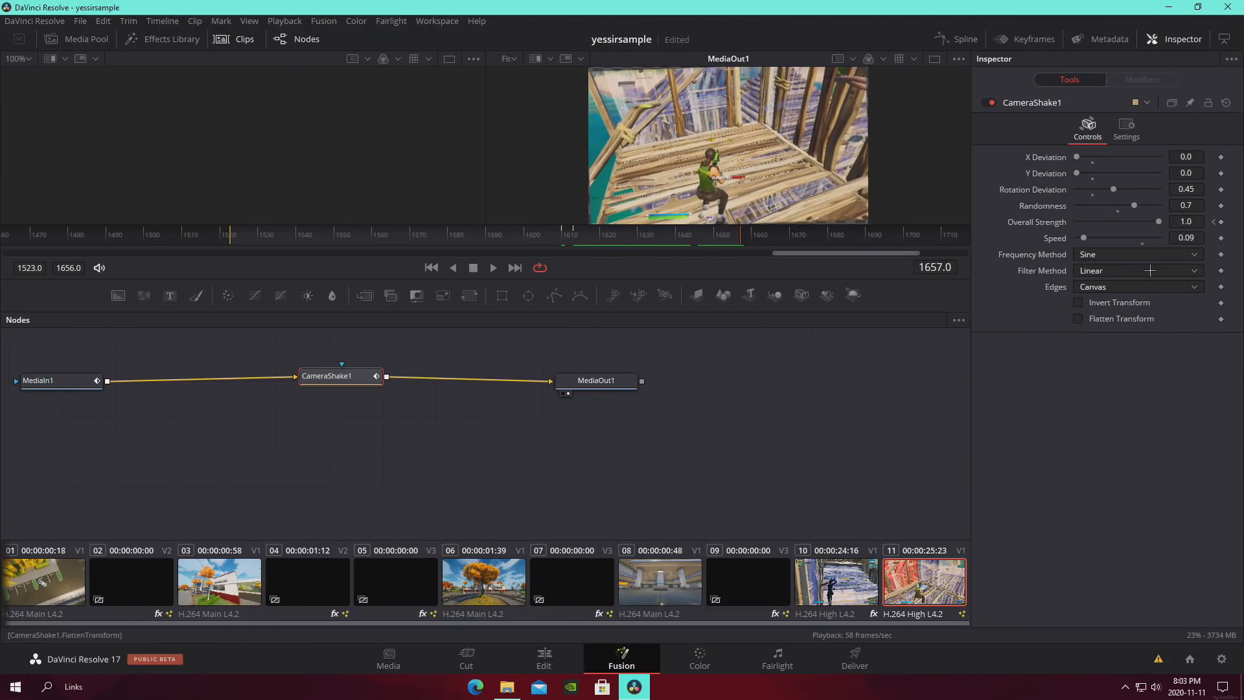
click(1221, 224)
drag(1159, 222, 1051, 291)
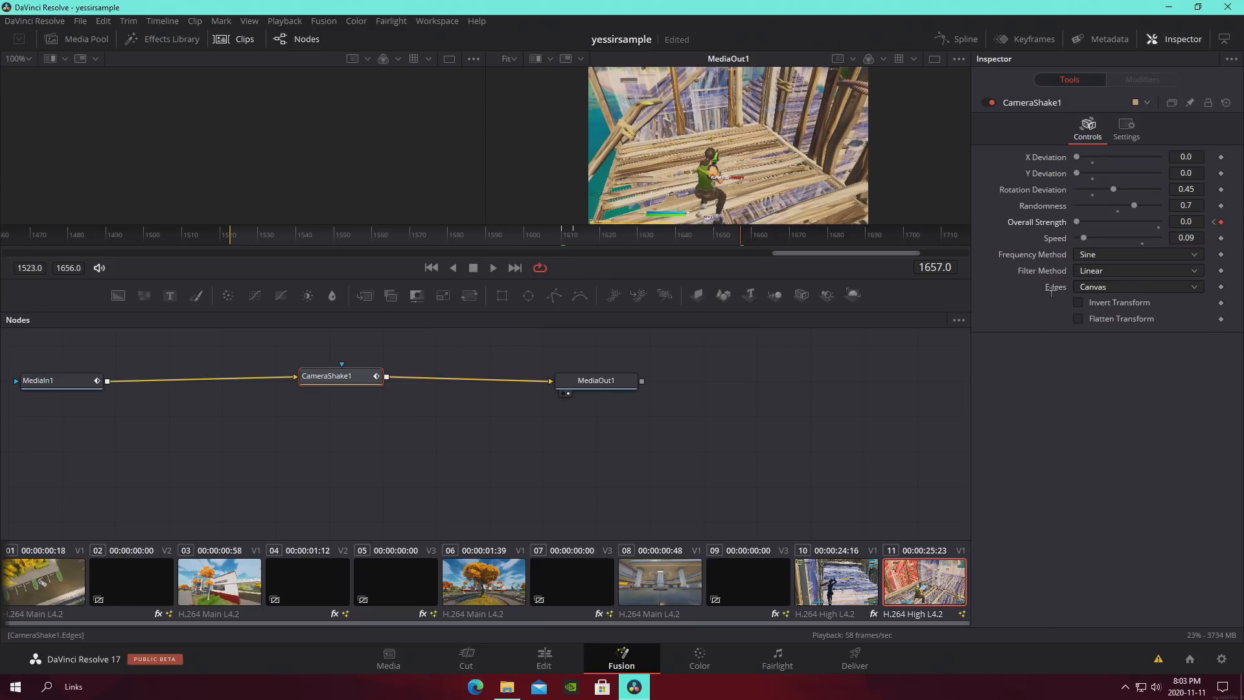
click(1085, 285)
click(1092, 351)
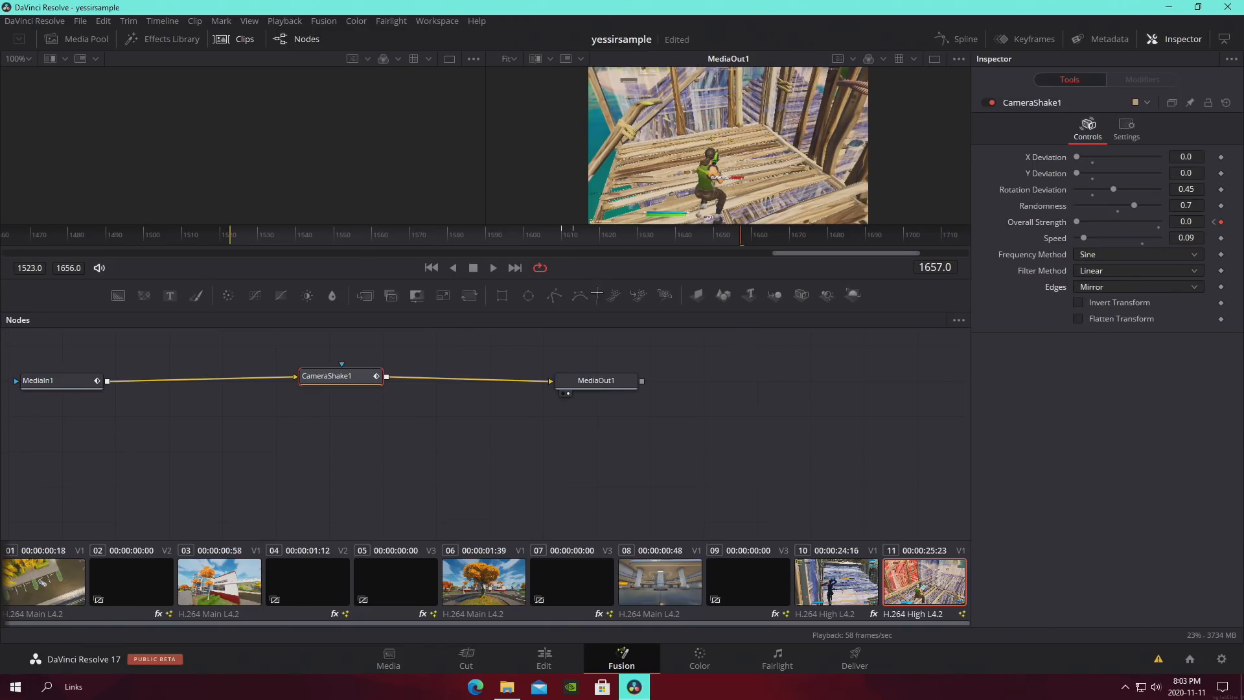
Preview the camera shake, return to the Edit page and play back the section around the marker at 01:00:14:13
key(space)
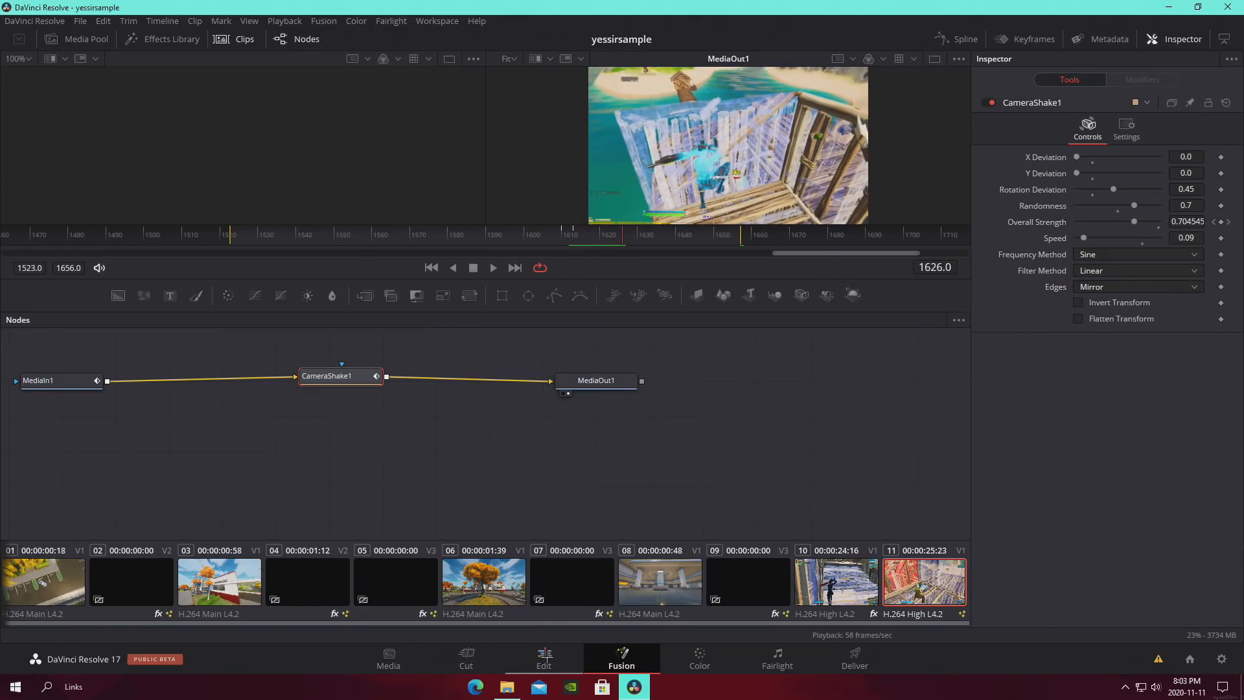
click(547, 656)
drag(726, 398, 663, 396)
key(space)
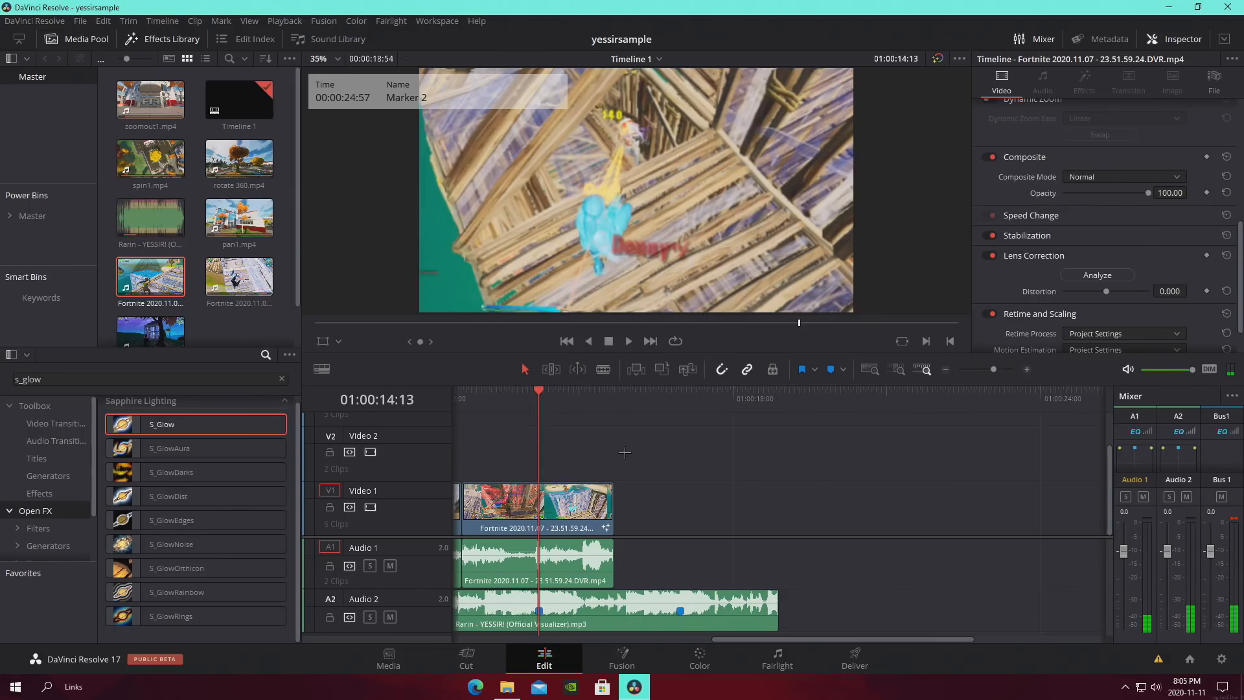
scroll(751, 415, up, 3)
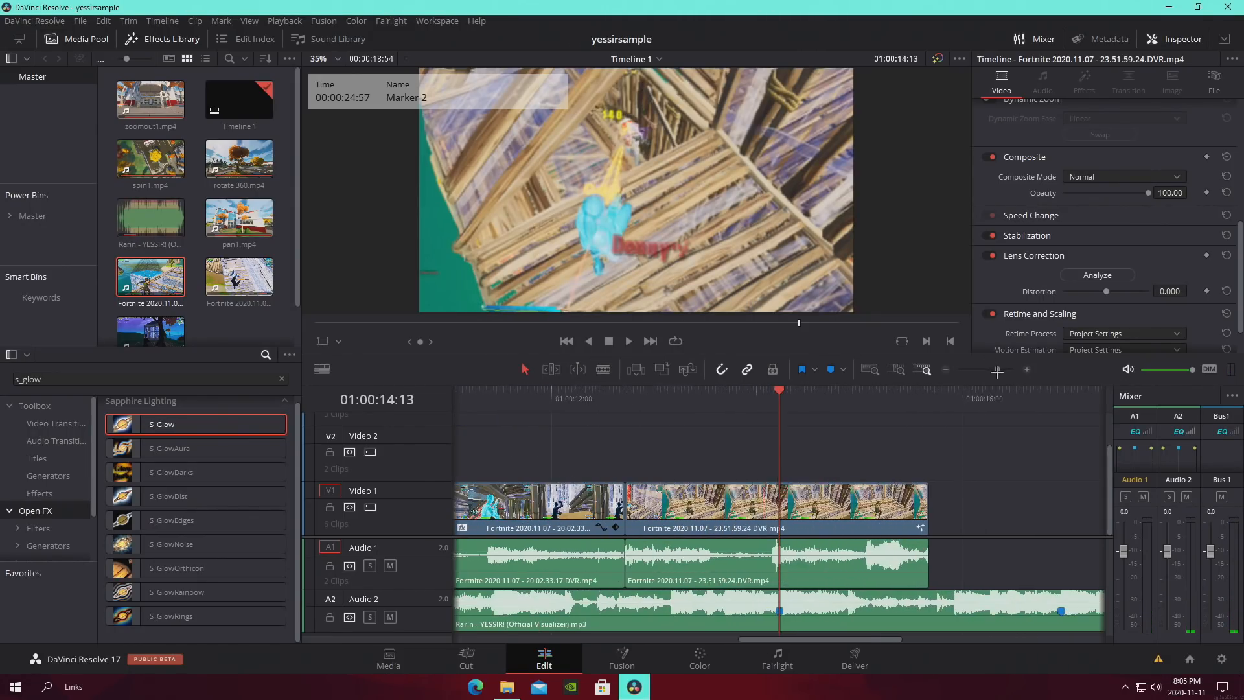
click(736, 403)
drag(735, 404, 779, 404)
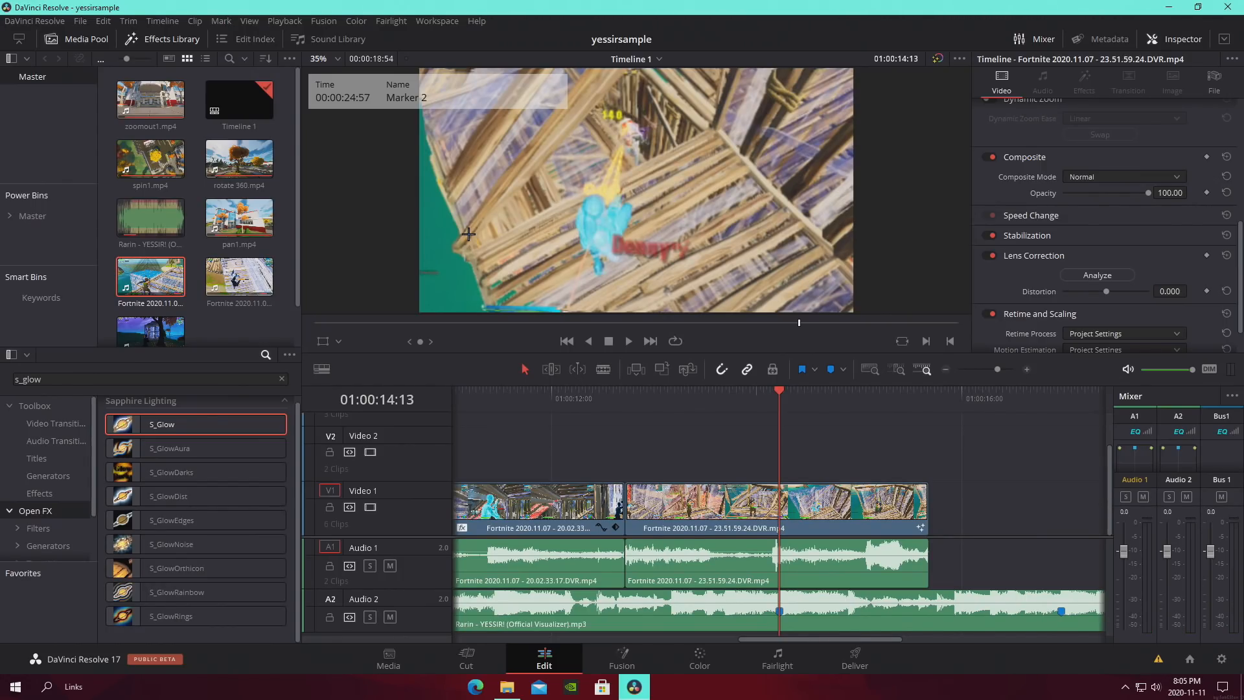
Move the playhead to the cut between the two Fortnite clips at 01:00:12:43 and save the project
drag(656, 398, 627, 397)
key(ctrl+s)
drag(1000, 371, 999, 372)
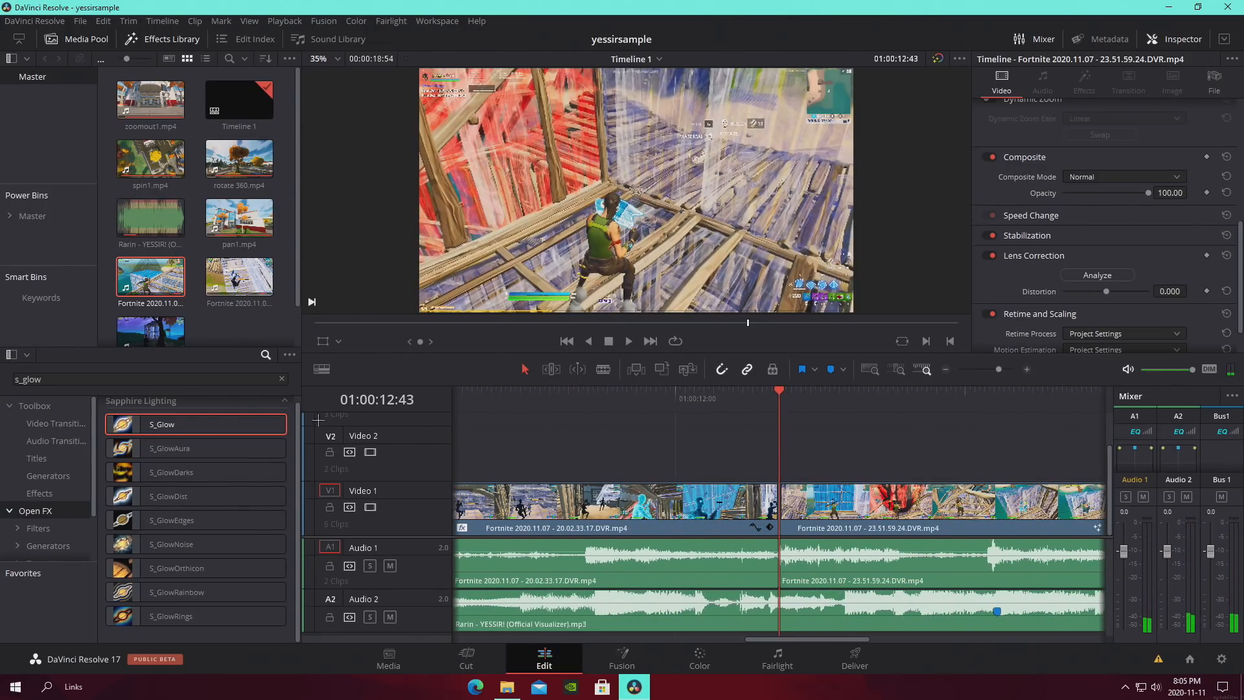
Add an Adjustment Clip on Video 2 above the cut between the two Fortnite clips
click(281, 377)
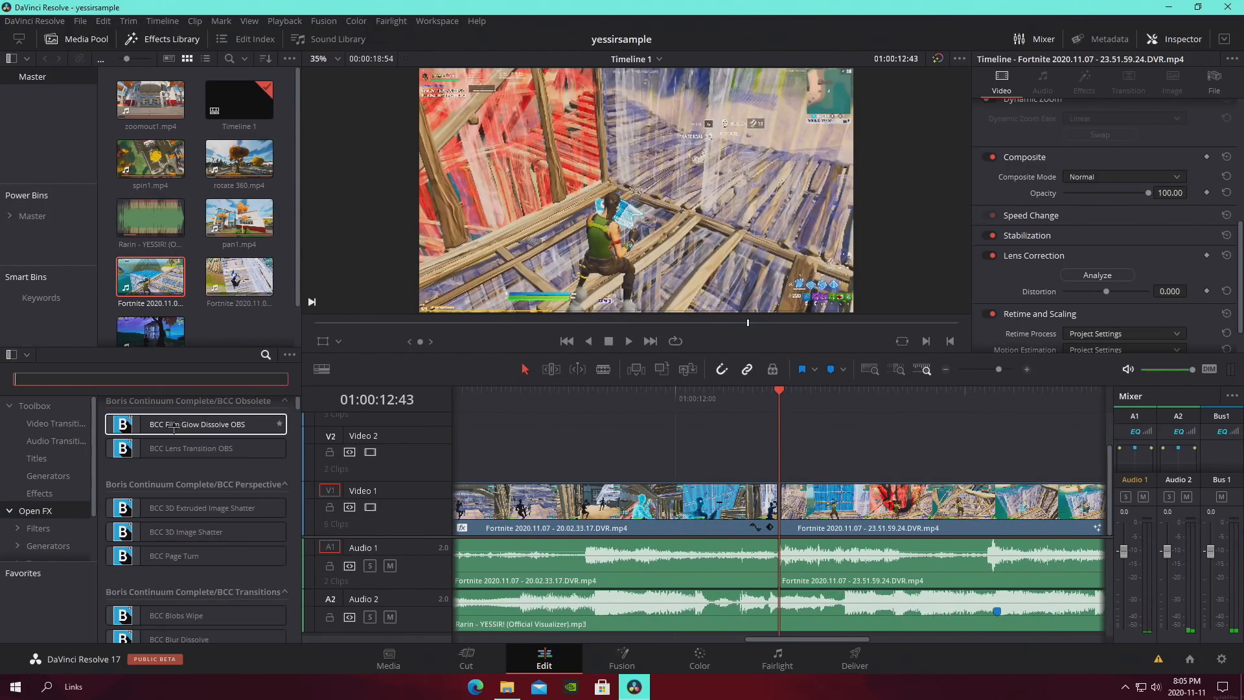
click(54, 440)
click(44, 503)
click(40, 493)
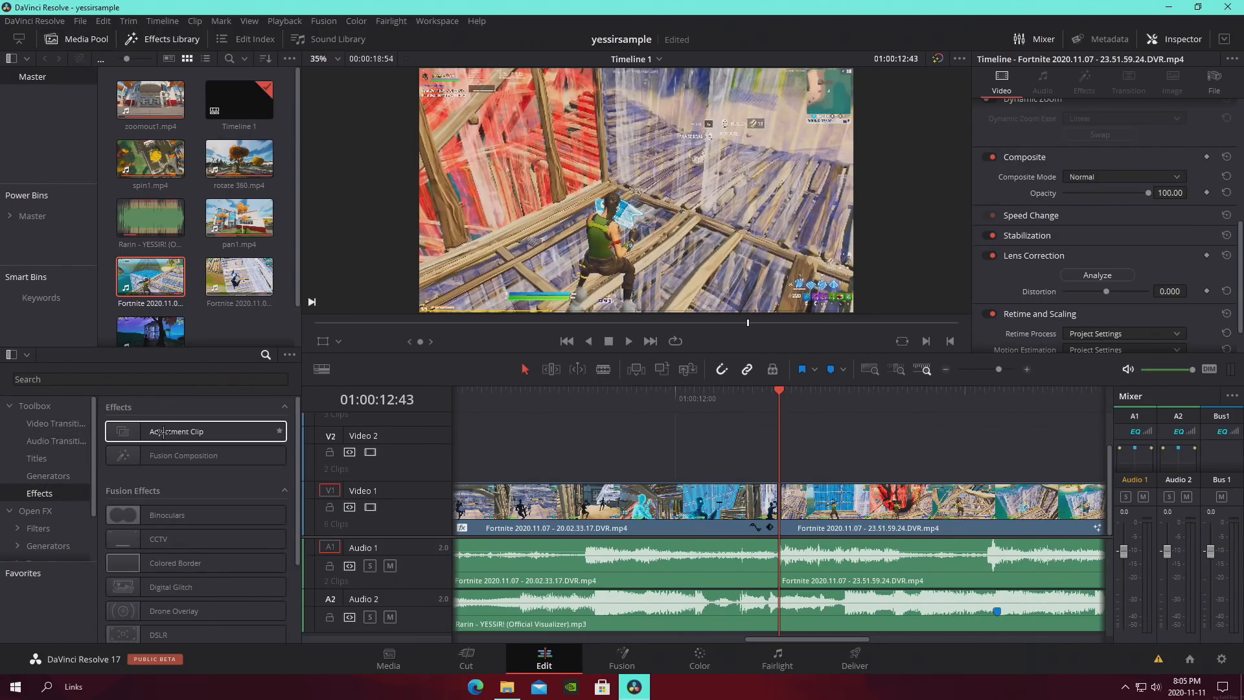
click(166, 428)
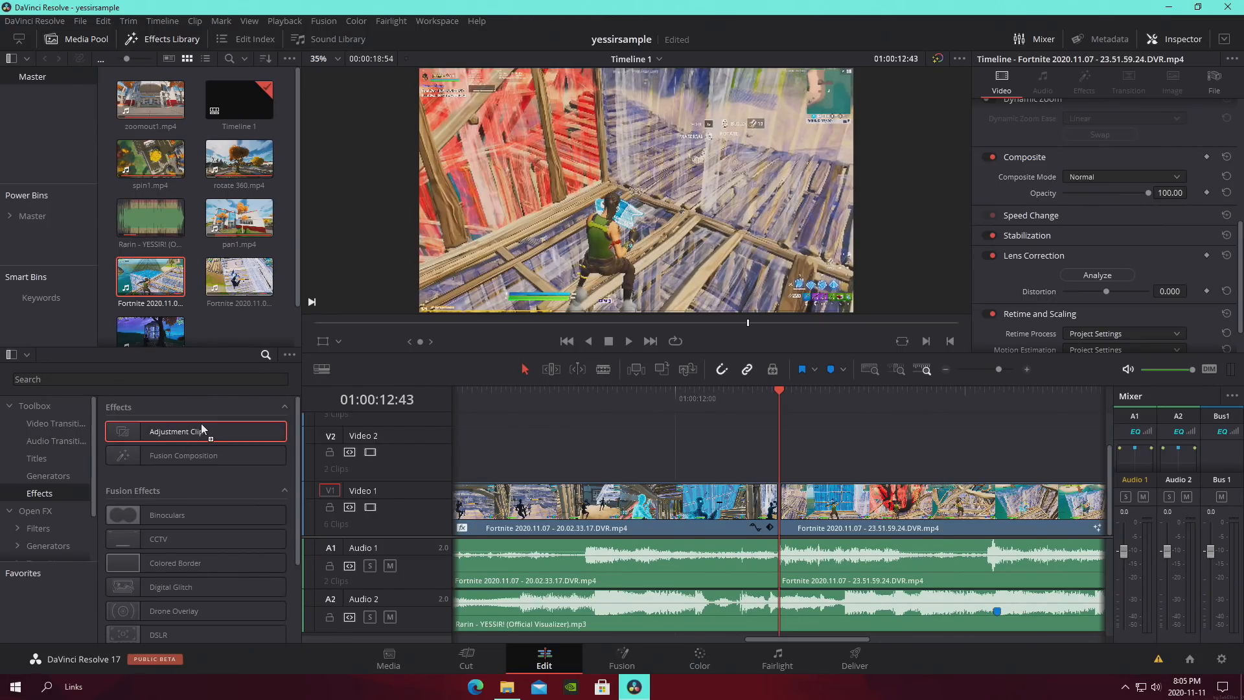
drag(179, 430, 609, 447)
Split the adjustment clip at 01:00:13:19 and remove the part after the split
drag(998, 369, 993, 368)
drag(780, 402, 809, 404)
click(603, 369)
click(809, 445)
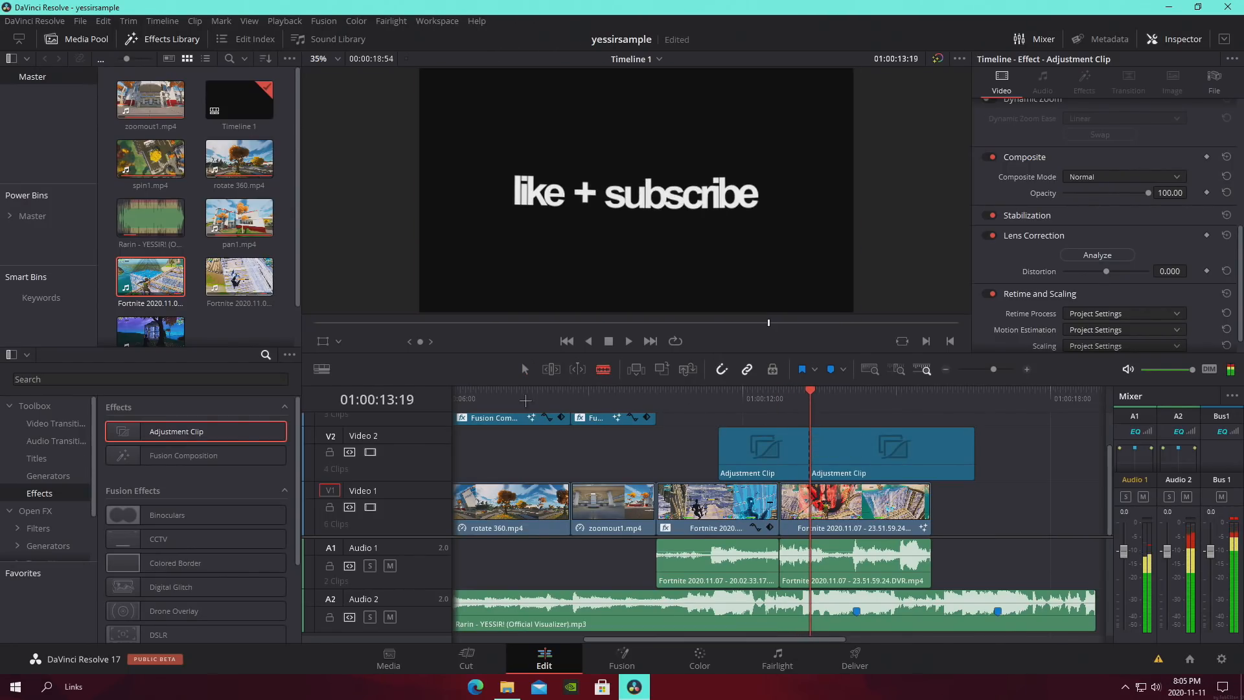
click(522, 369)
right_click(868, 436)
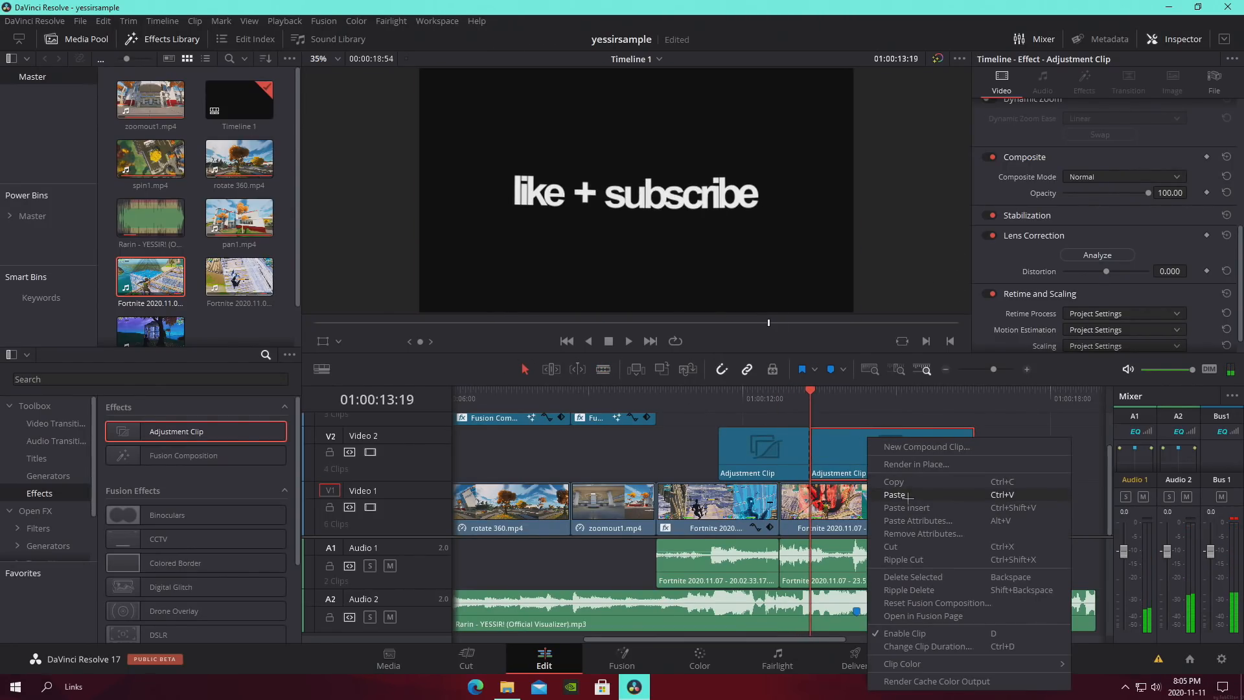
click(904, 546)
Shift the shortened adjustment clip so it is centred over the cut at 01:00:12:43
drag(756, 394, 780, 395)
drag(748, 445, 760, 445)
drag(765, 396, 781, 398)
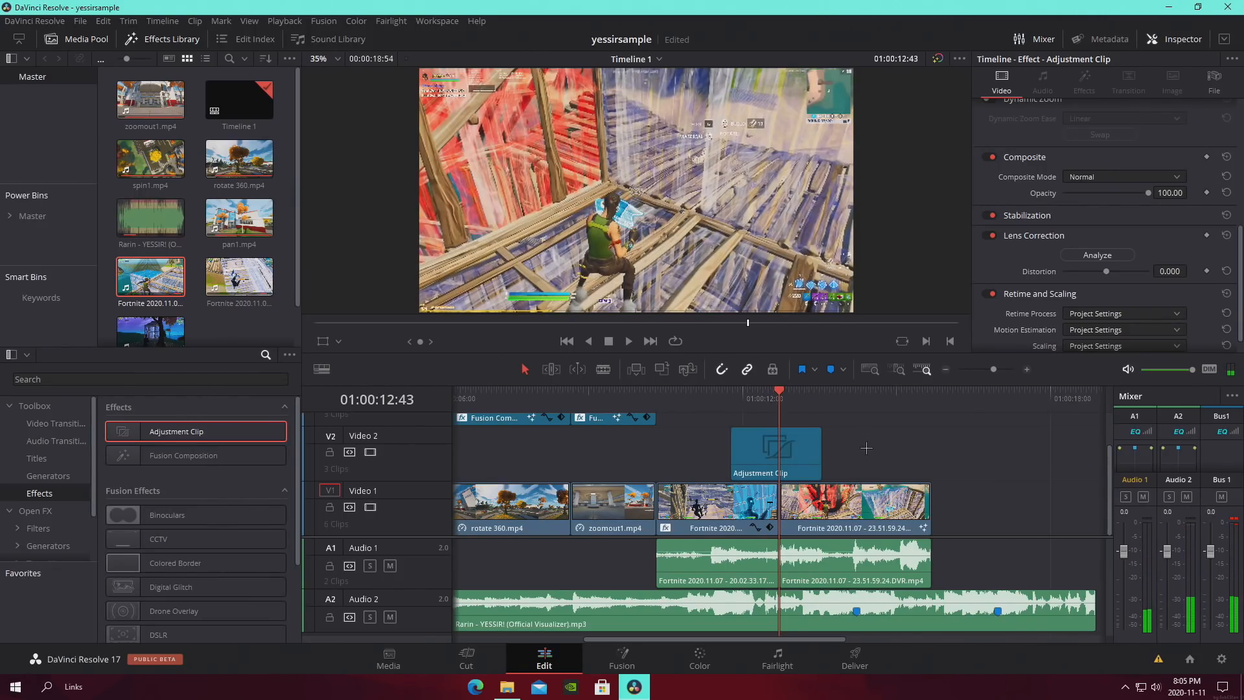
Find the S_BlurMoCurves effect with the search "mocur", apply it to the adjustment clip and open its settings
key(Left)
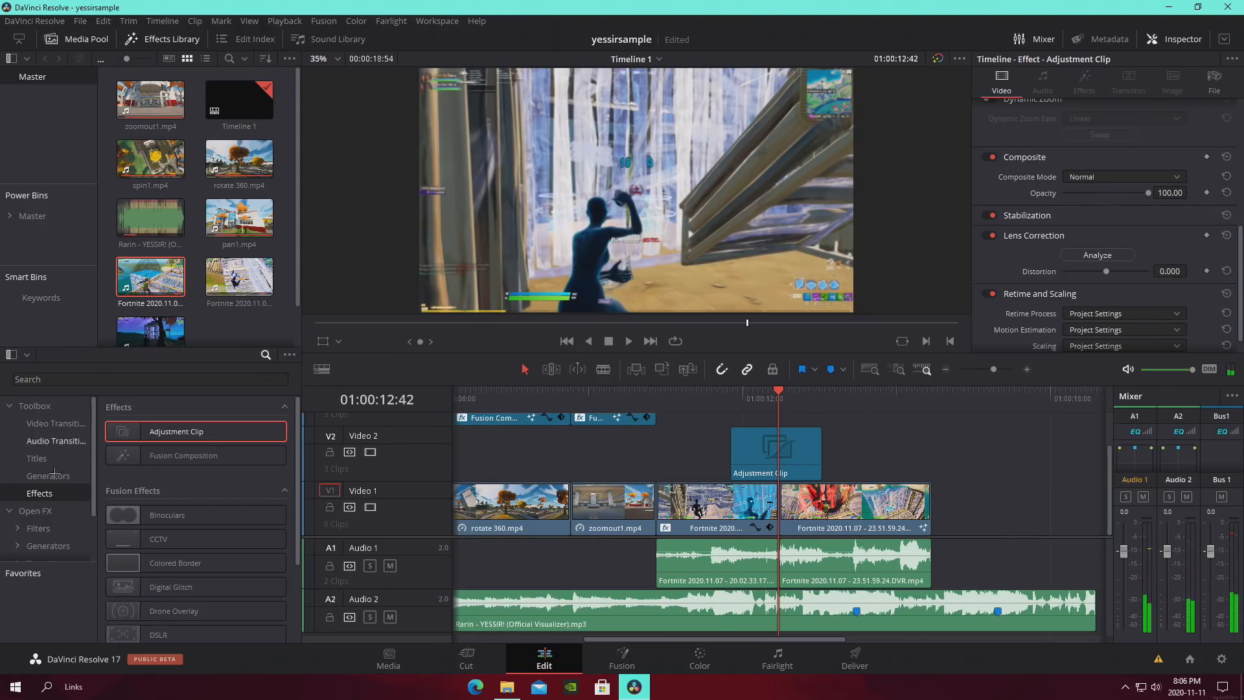
click(35, 511)
click(54, 379)
text(mocur)
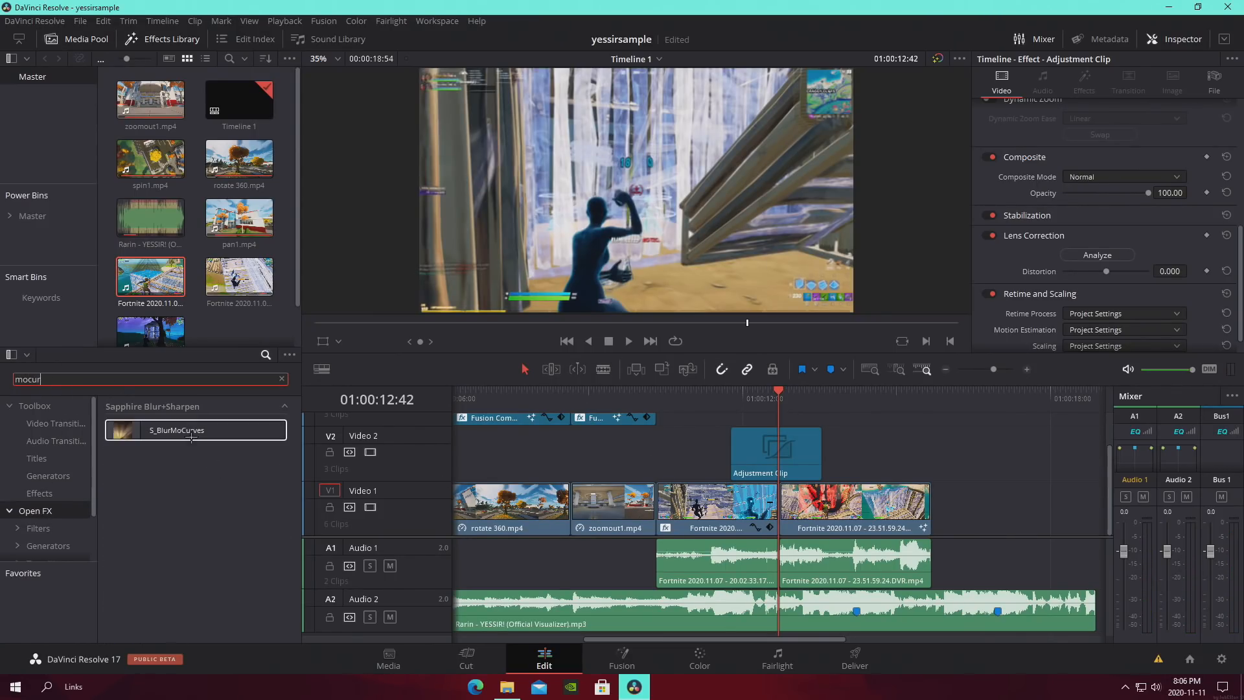
drag(181, 431, 786, 446)
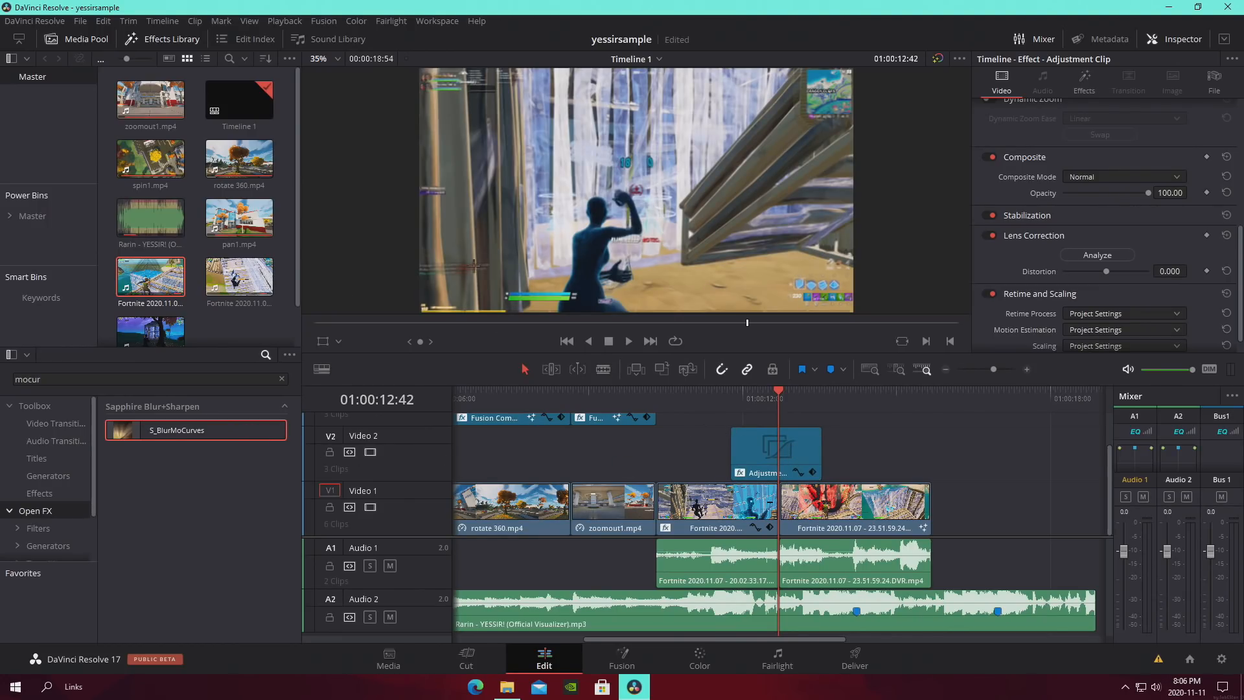
click(1084, 84)
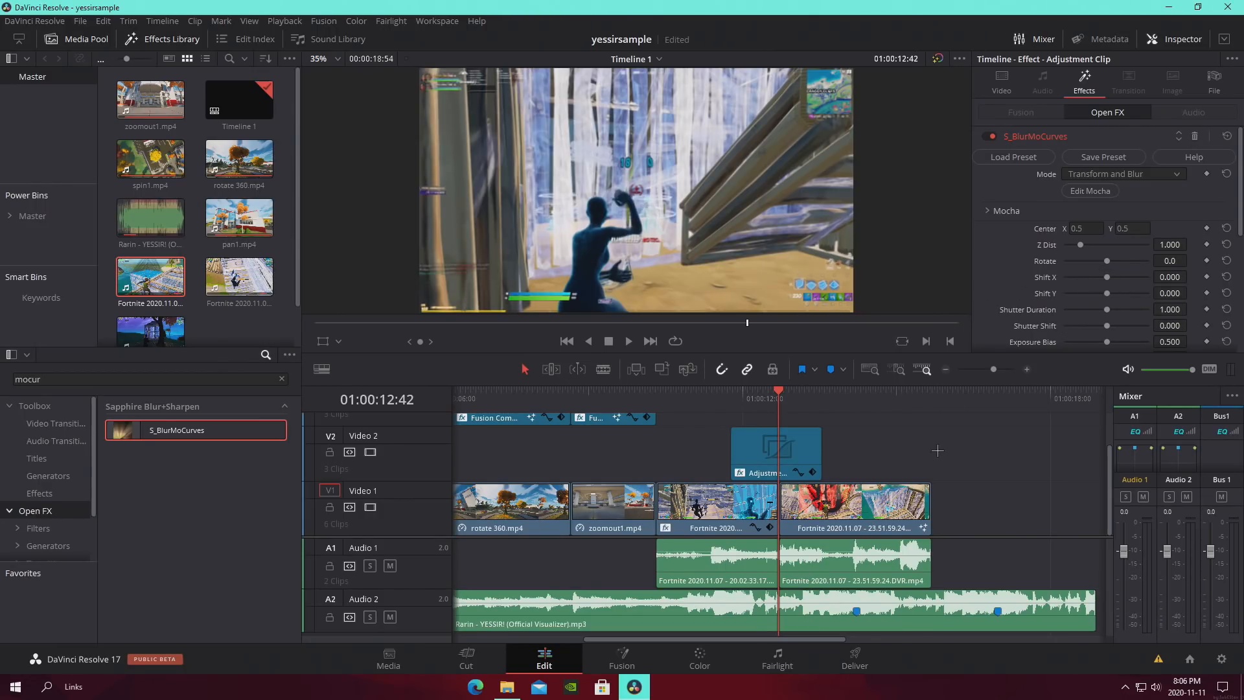
Keyframe the S_BlurMoCurves Z Dist at 1.000 shortly before the cut, at 01:00:12:37
drag(1001, 369, 1000, 377)
key(Left)
key(Left)
key(Left)
key(Left)
key(Left)
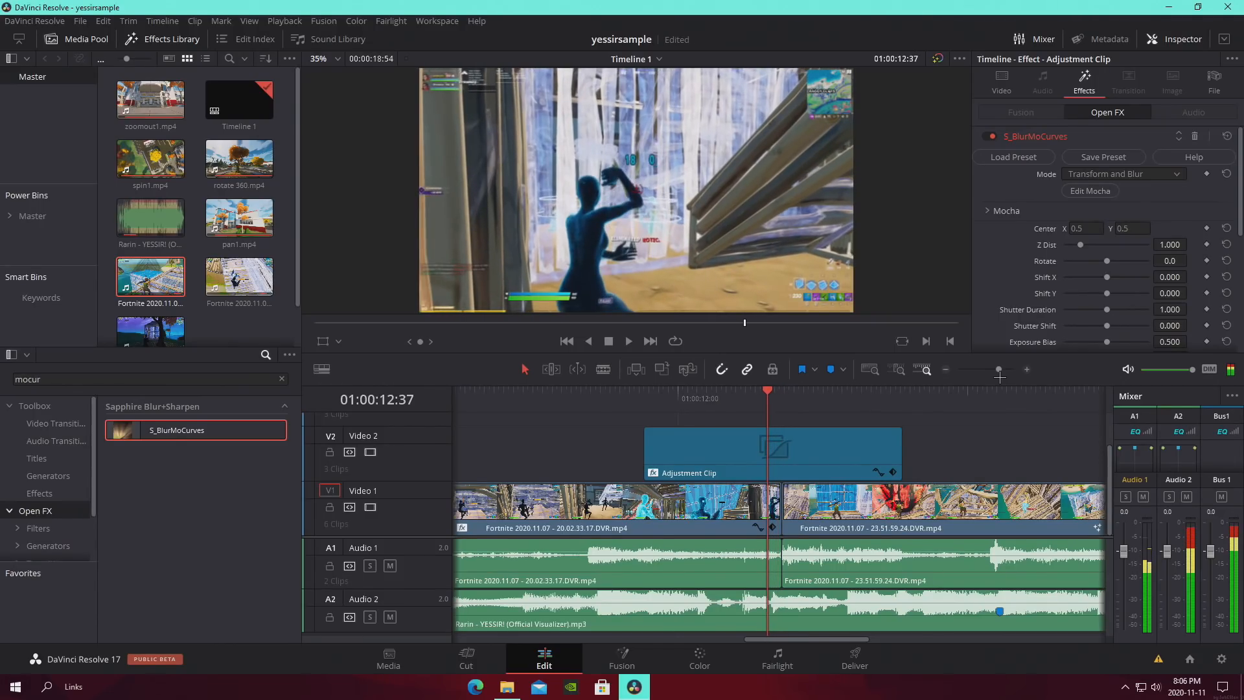
click(1206, 244)
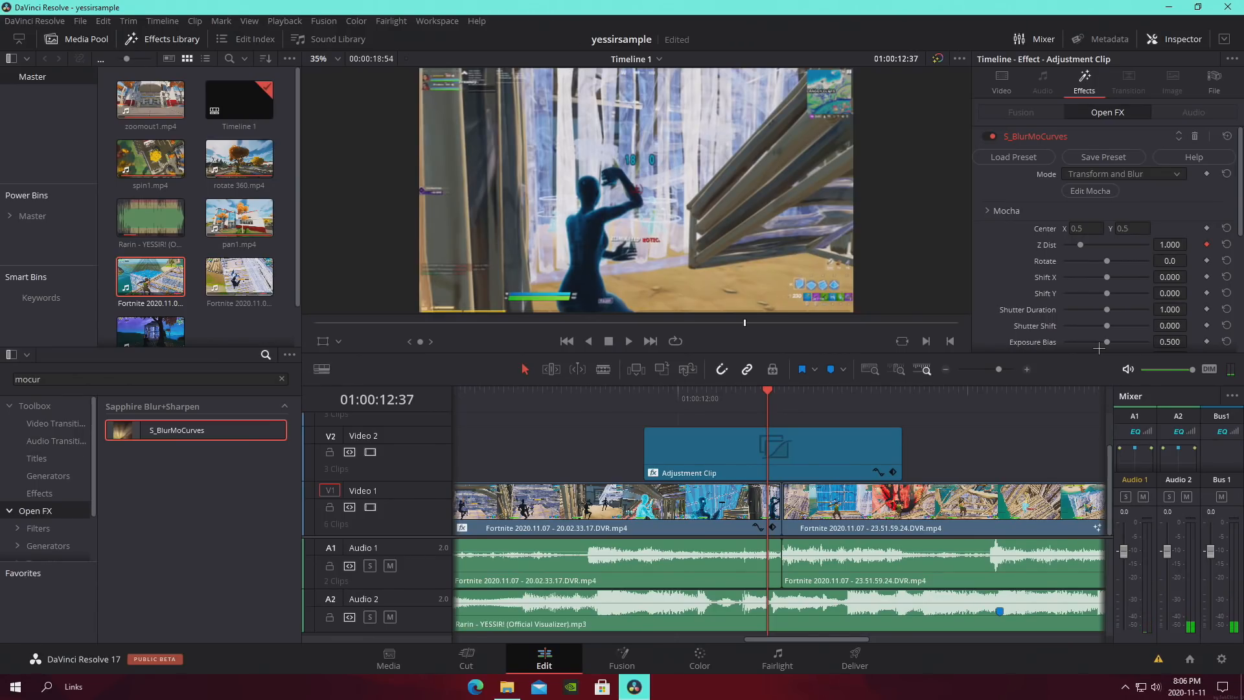
Keyframe the S_BlurMoCurves Z Dist at 0.700 on the last frame before the cut, at 01:00:12:42
key(Right)
key(Right)
key(Right)
key(Right)
key(Right)
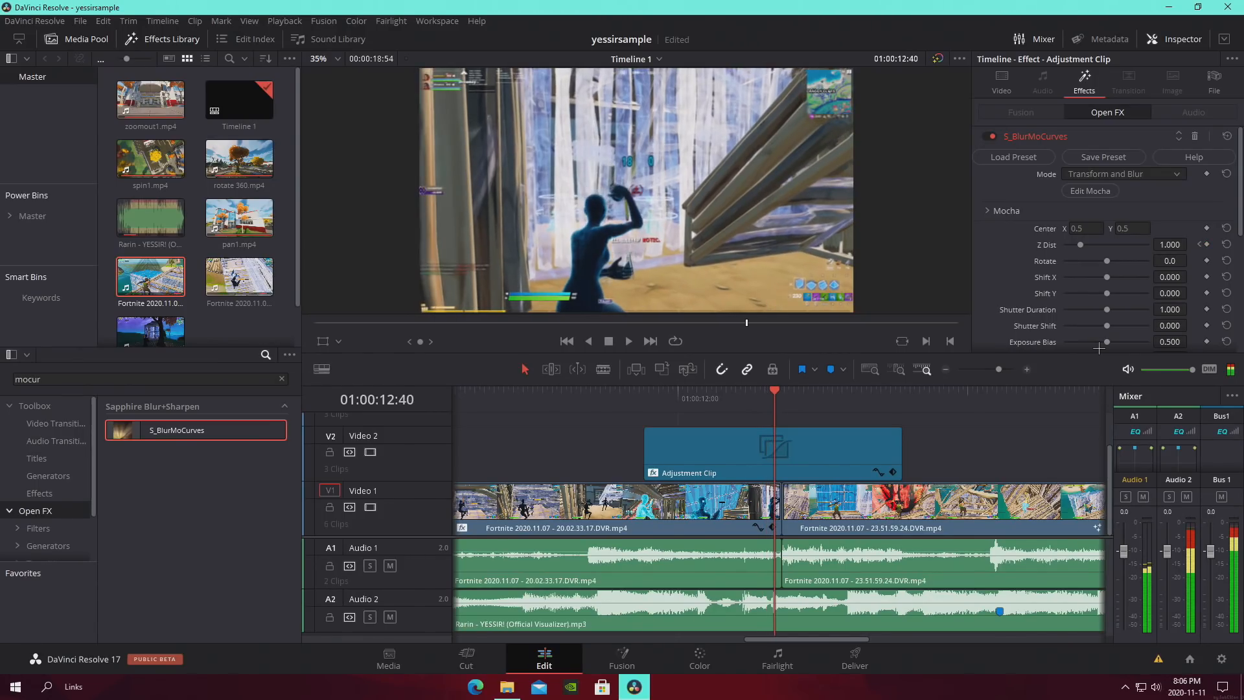
click(1206, 244)
drag(1169, 244, 1119, 244)
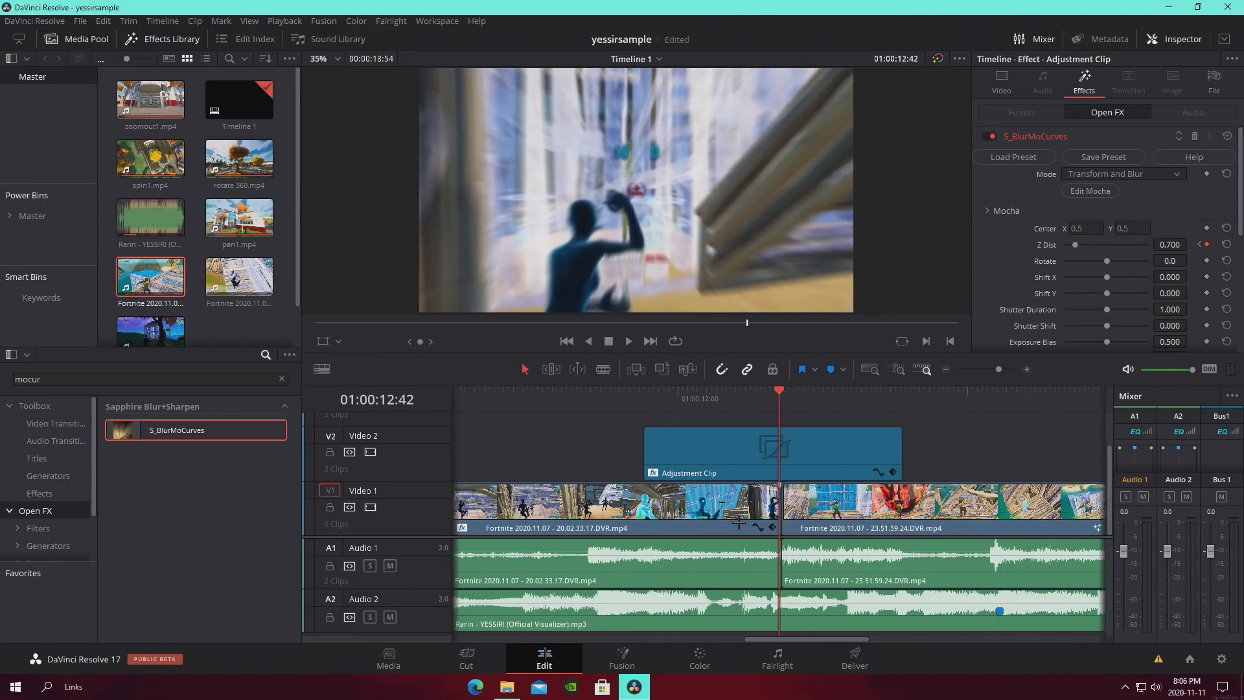
Keyframe the S_BlurMoCurves Z Dist at 1.000 shortly after the cut, at 01:00:12:46
mouse_move(779, 397)
mouse_down()
mouse_move(800, 400)
mouse_move(782, 404)
mouse_up()
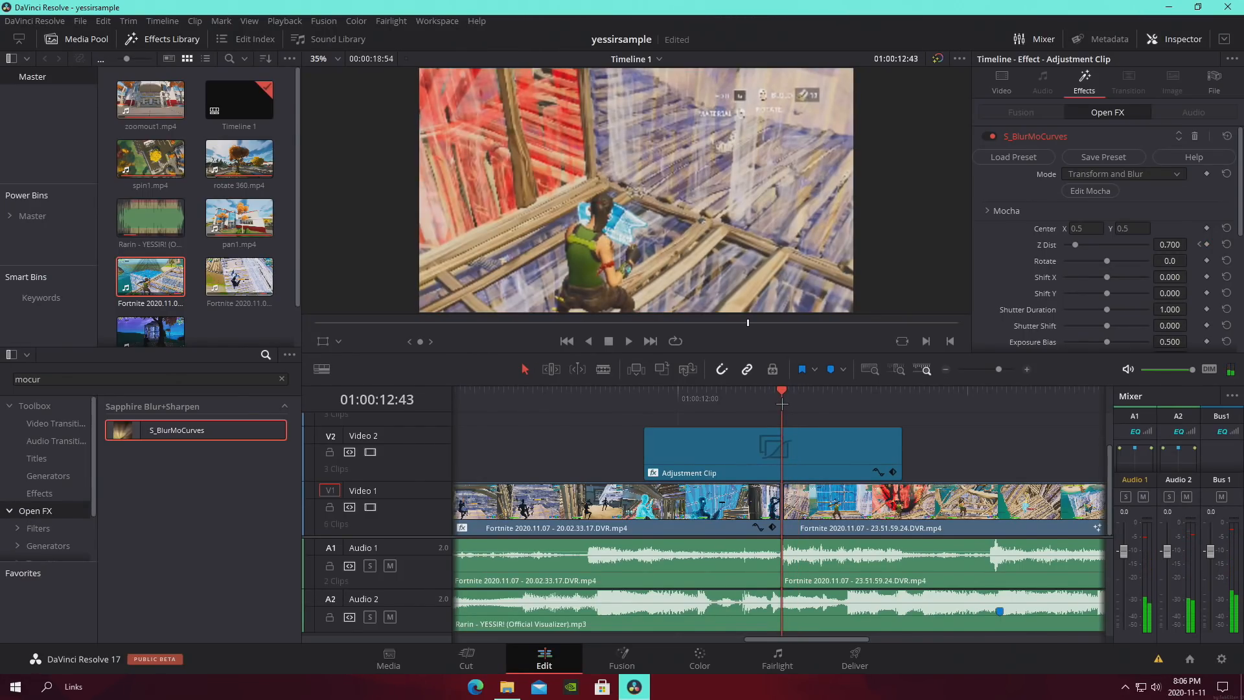
key(space)
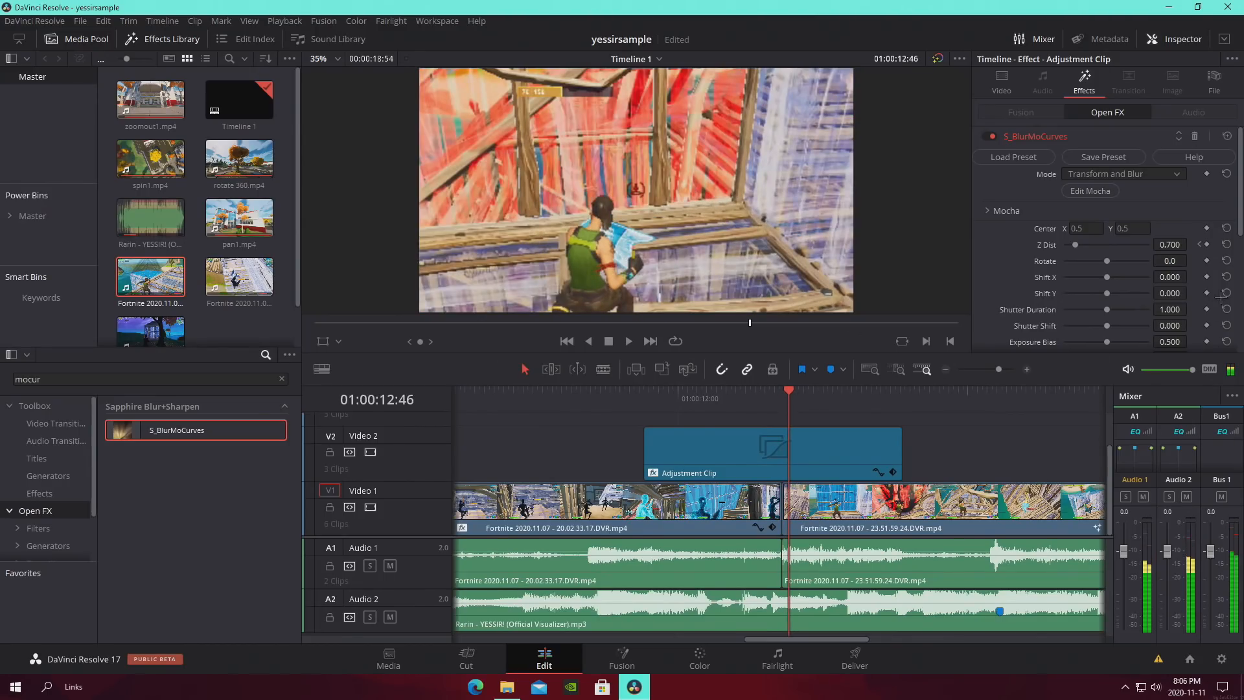
click(1169, 244)
text(1)
key(Return)
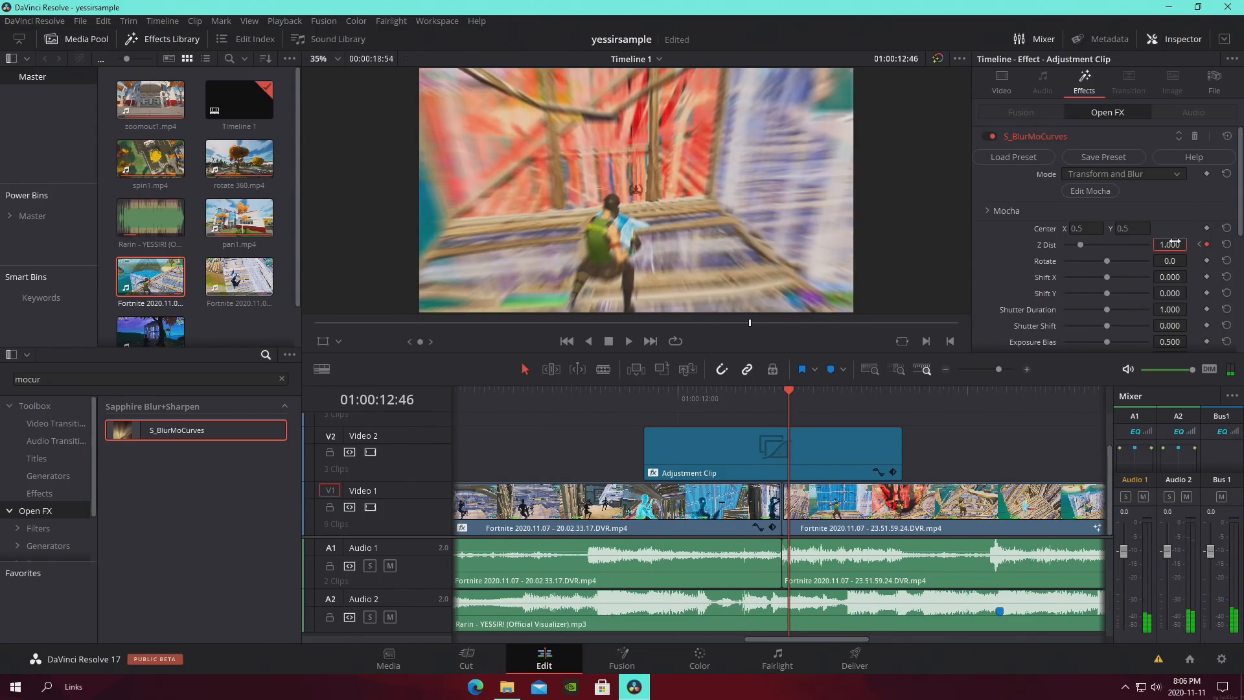
Play back the blur-zoom transition several times from shortly before the cut to check its timing
click(714, 399)
key(space)
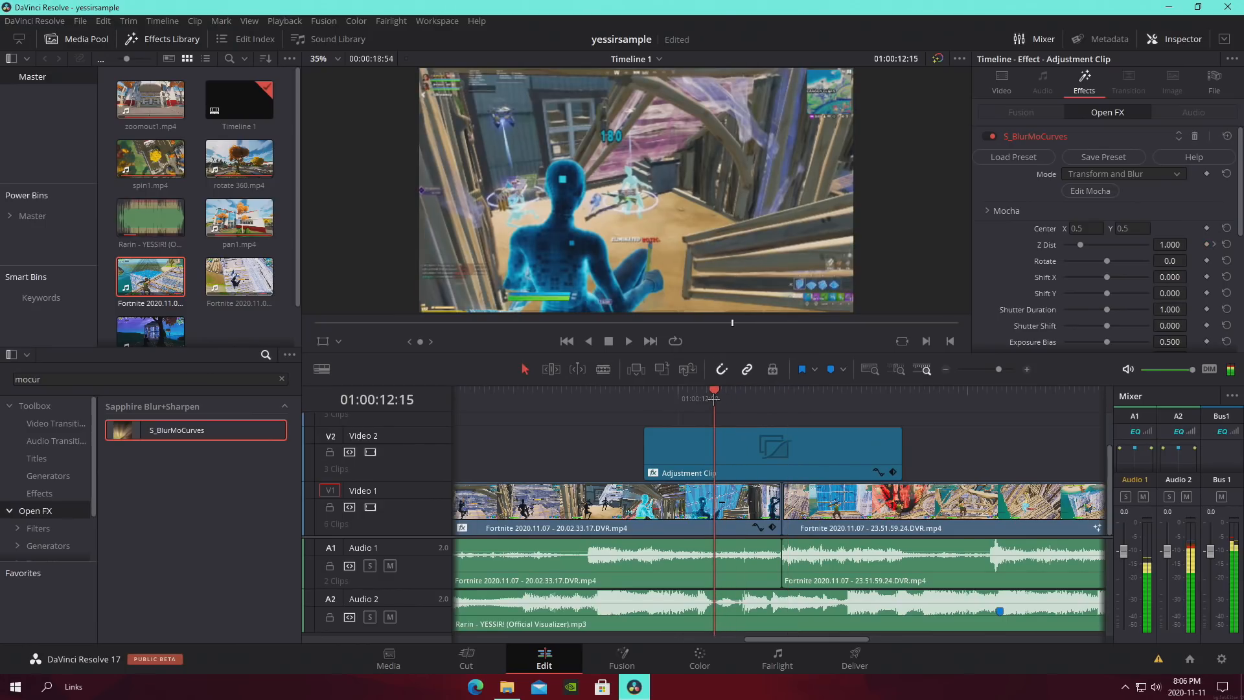
click(730, 397)
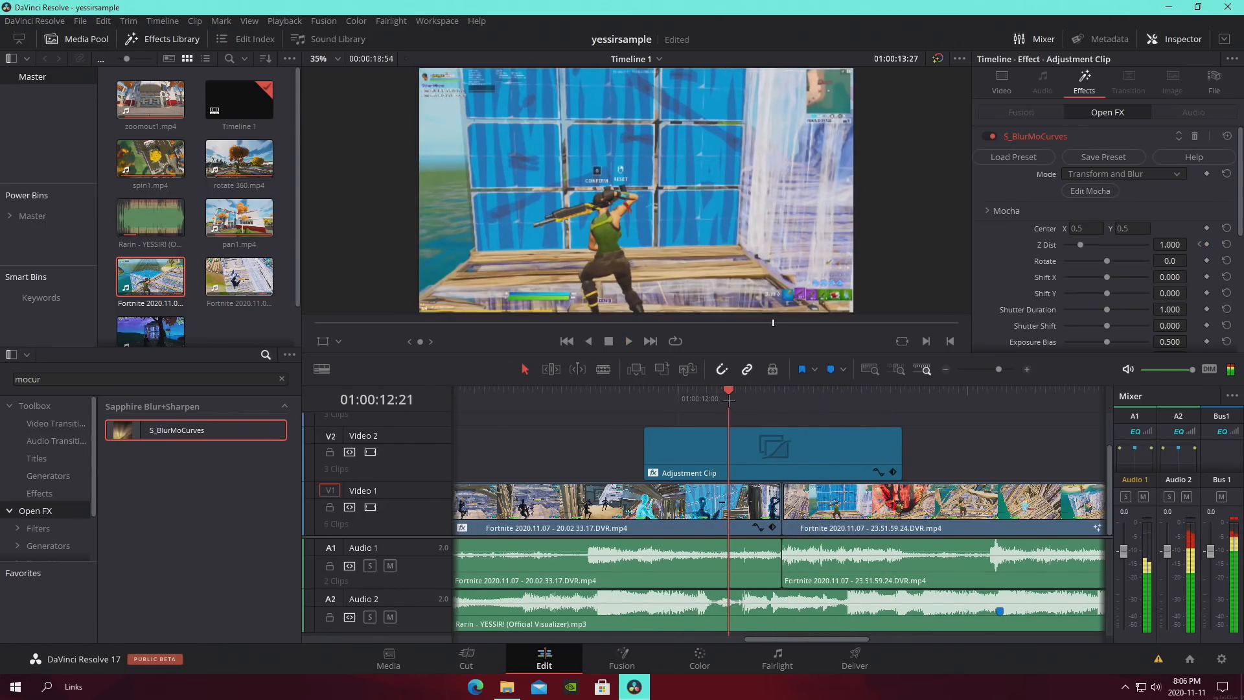
key(space)
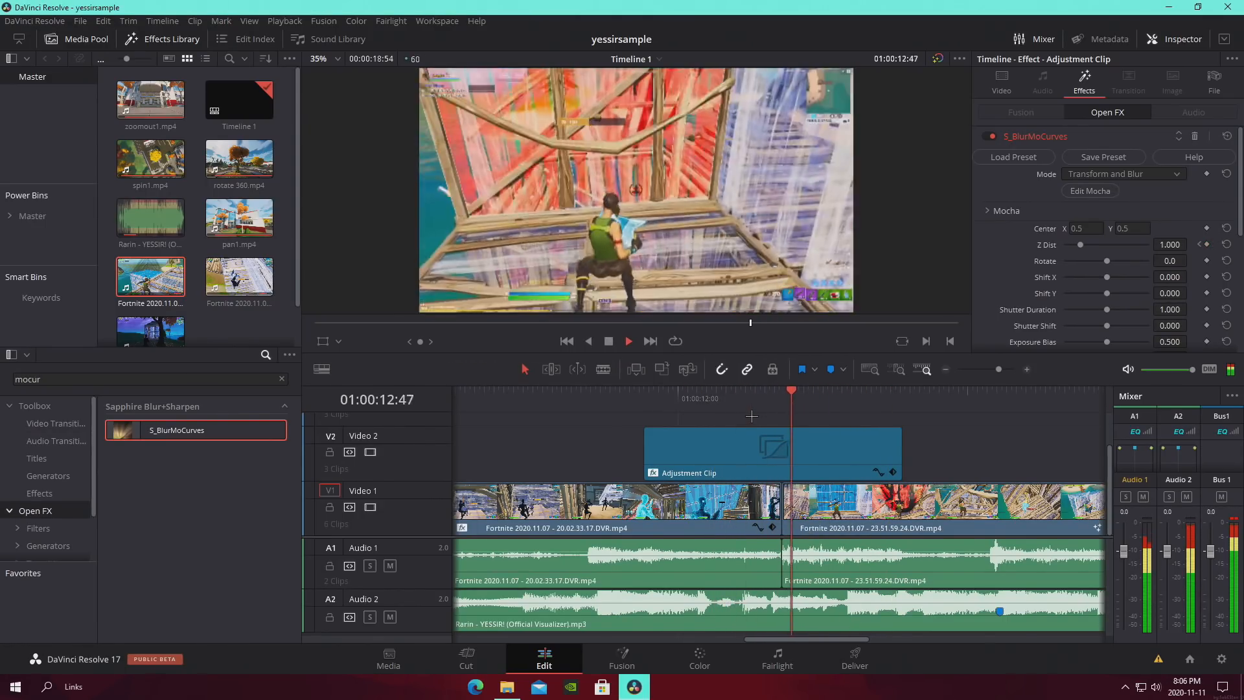
click(744, 398)
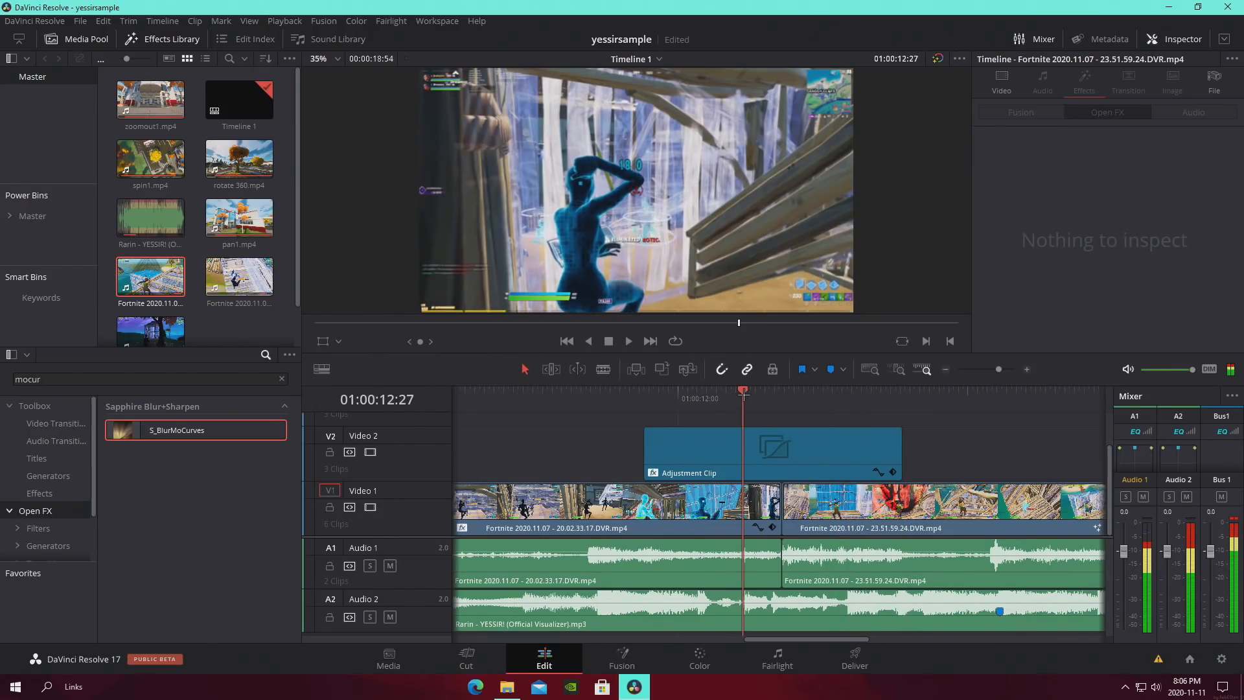
mouse_move(744, 398)
mouse_down()
mouse_move(801, 399)
mouse_move(752, 400)
mouse_up()
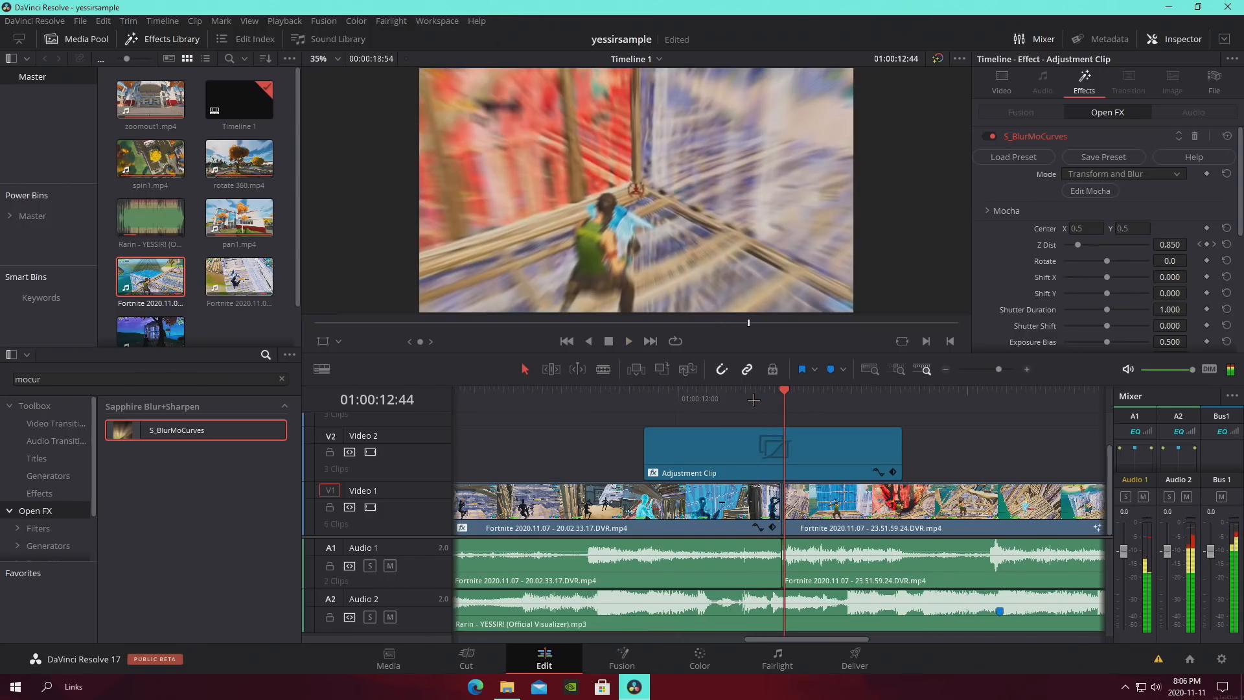
click(752, 399)
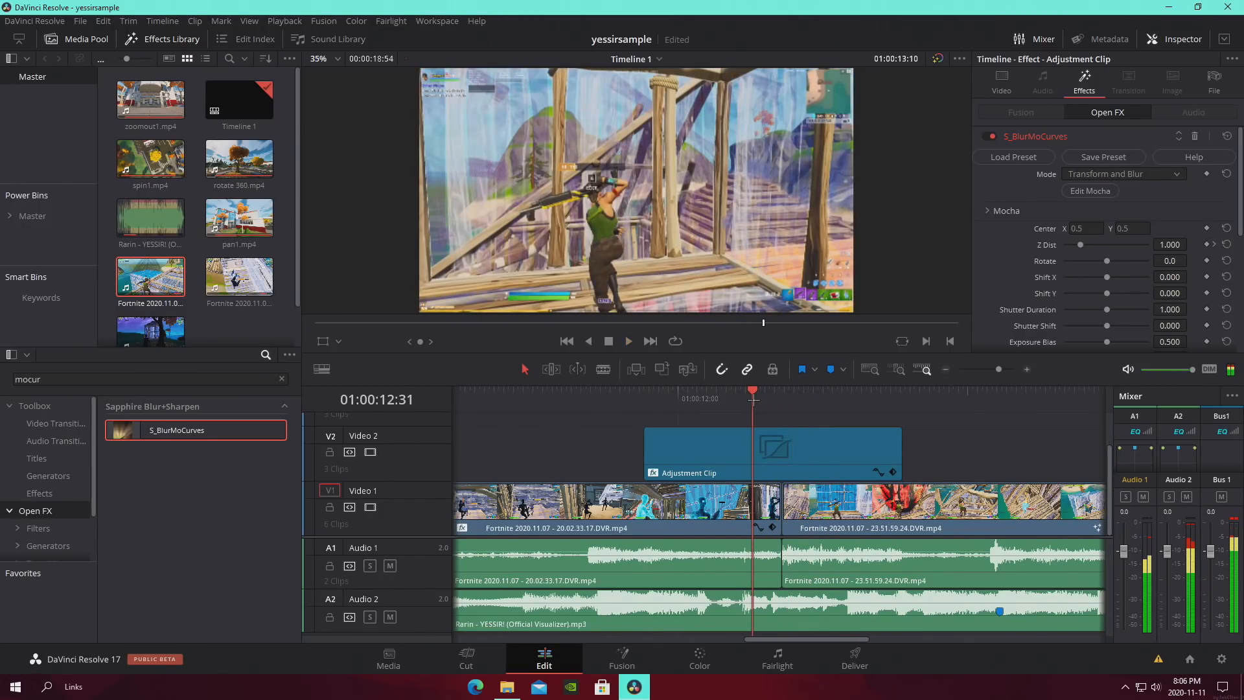
right_click(753, 401)
click(742, 402)
click(741, 402)
key(space)
click(742, 402)
key(space)
click(745, 402)
key(space)
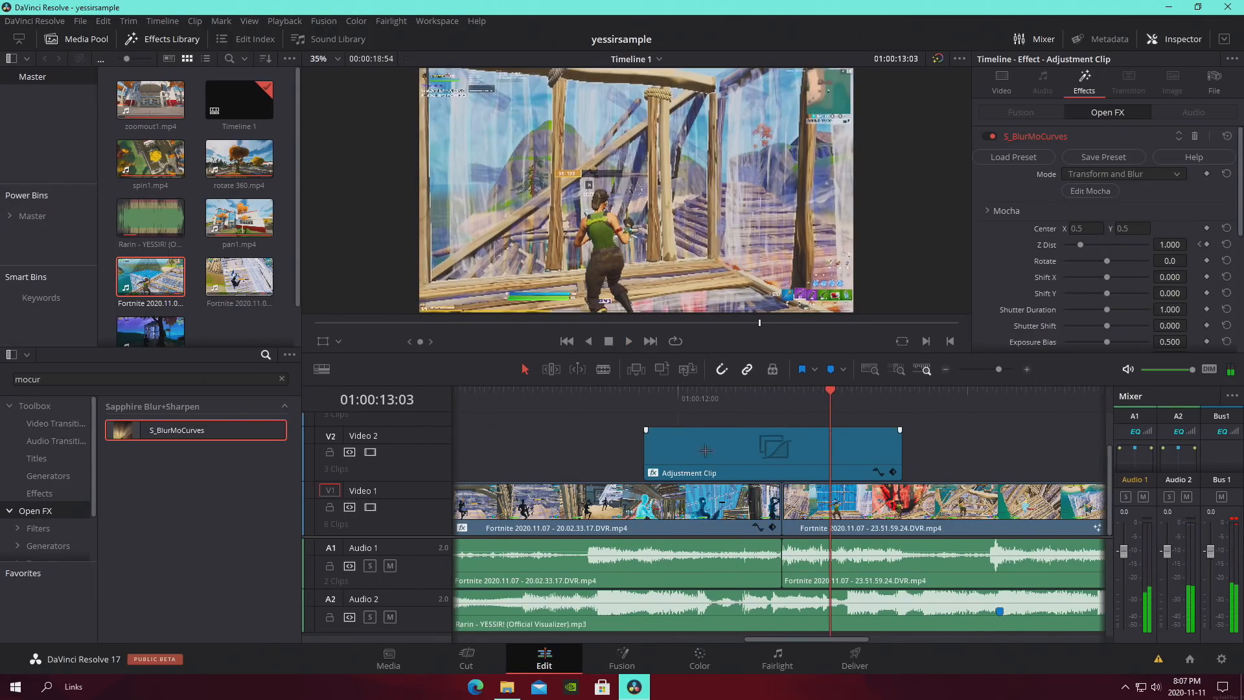
Fit the Fortnite 19.52.39.16 clip between the previous clip and the end of the music, and unlink its audio
drag(998, 369, 991, 369)
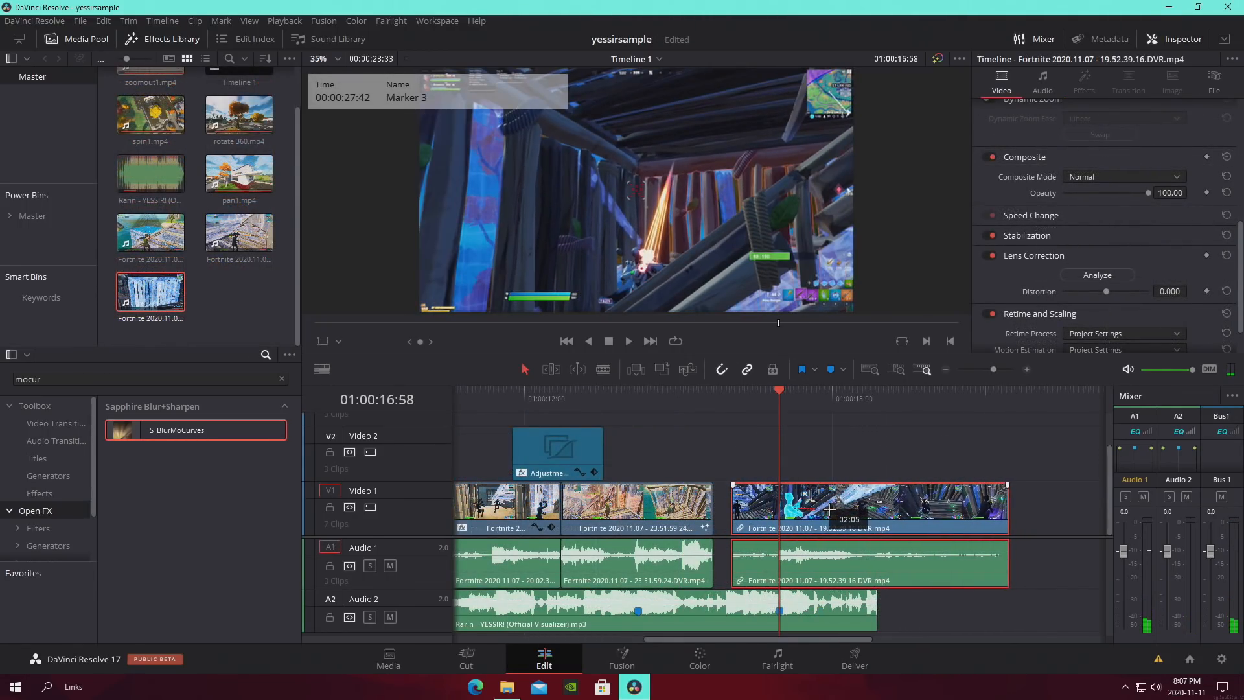
drag(830, 510, 811, 511)
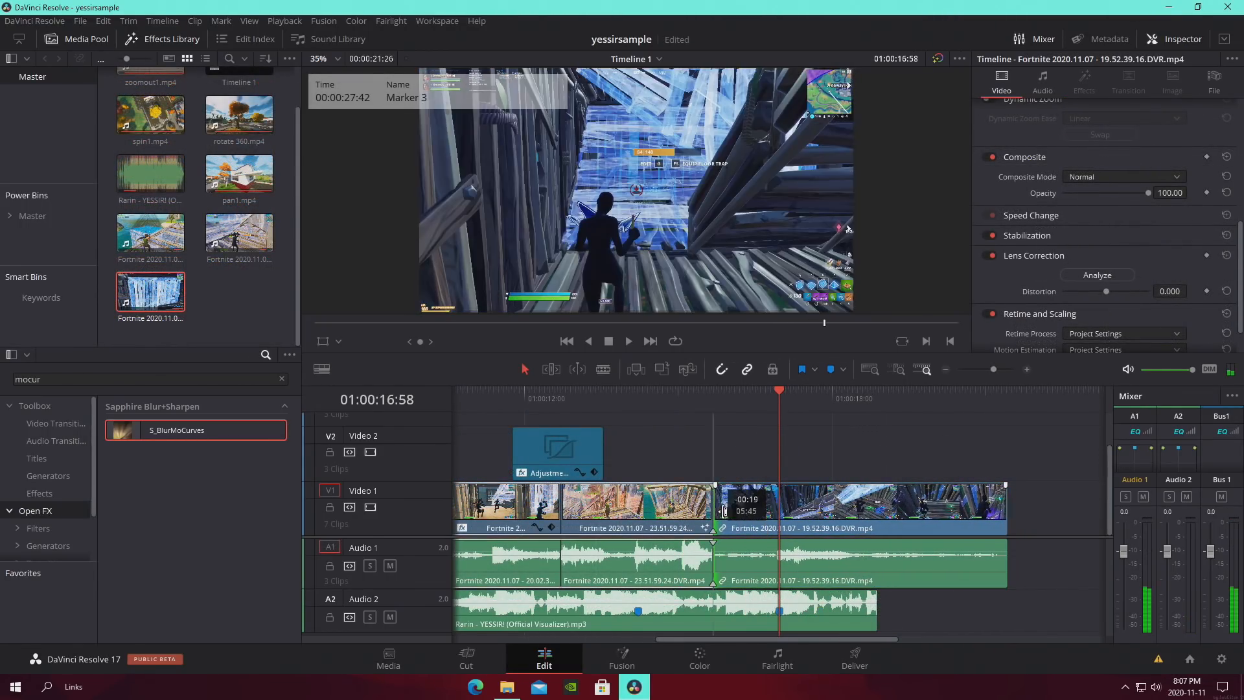
right_click(823, 520)
click(861, 513)
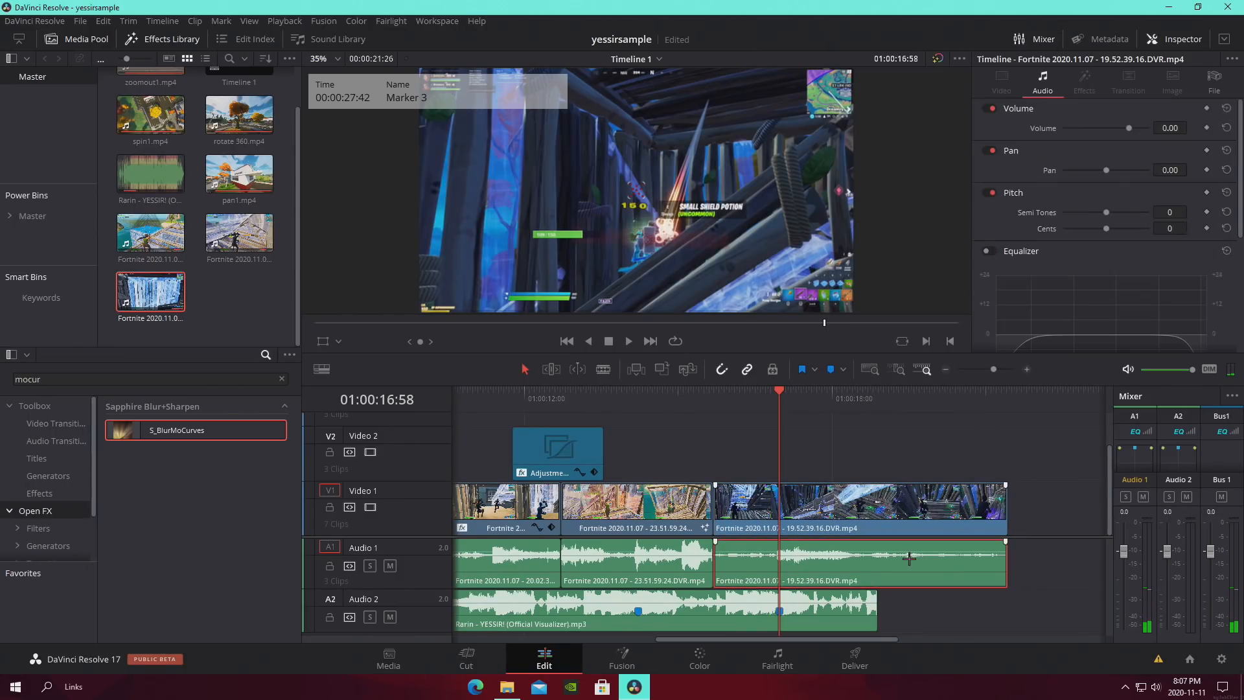
drag(999, 516, 876, 516)
Show the 19.52.39.16 clip's retime controls, add a speed point at 01:00:16:58 and set the segment after it to 50%
right_click(838, 518)
click(927, 342)
click(830, 528)
click(829, 530)
click(828, 529)
mouse_move(888, 576)
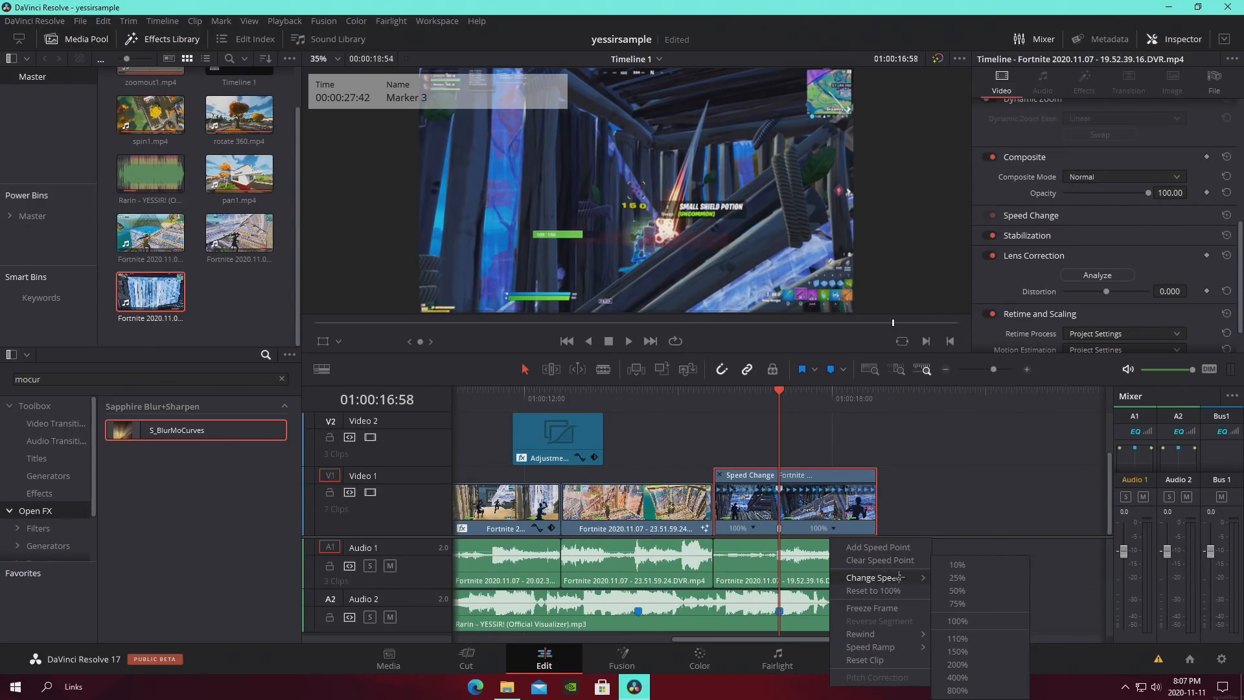
click(958, 582)
Add two more speed points to the clip ahead of Marker 3, the second at 01:00:16:42
drag(753, 400, 756, 400)
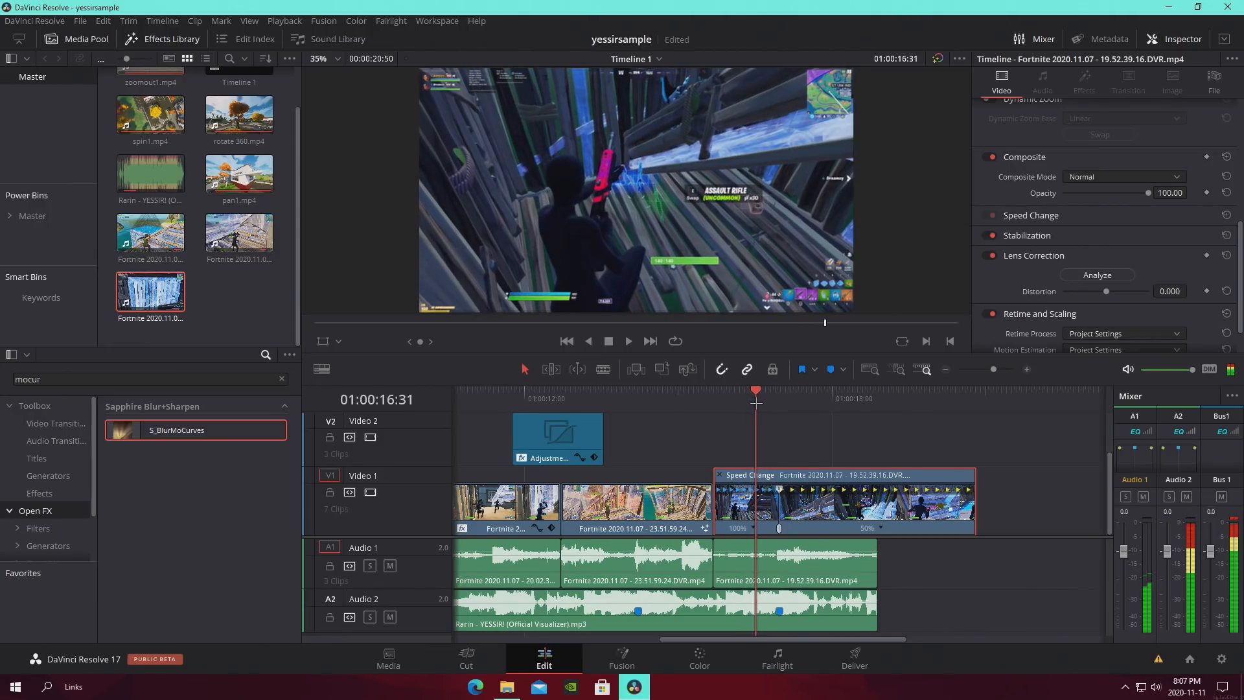
drag(993, 369, 1005, 371)
drag(780, 394, 831, 400)
click(730, 528)
click(756, 546)
right_click(831, 400)
click(836, 529)
click(856, 546)
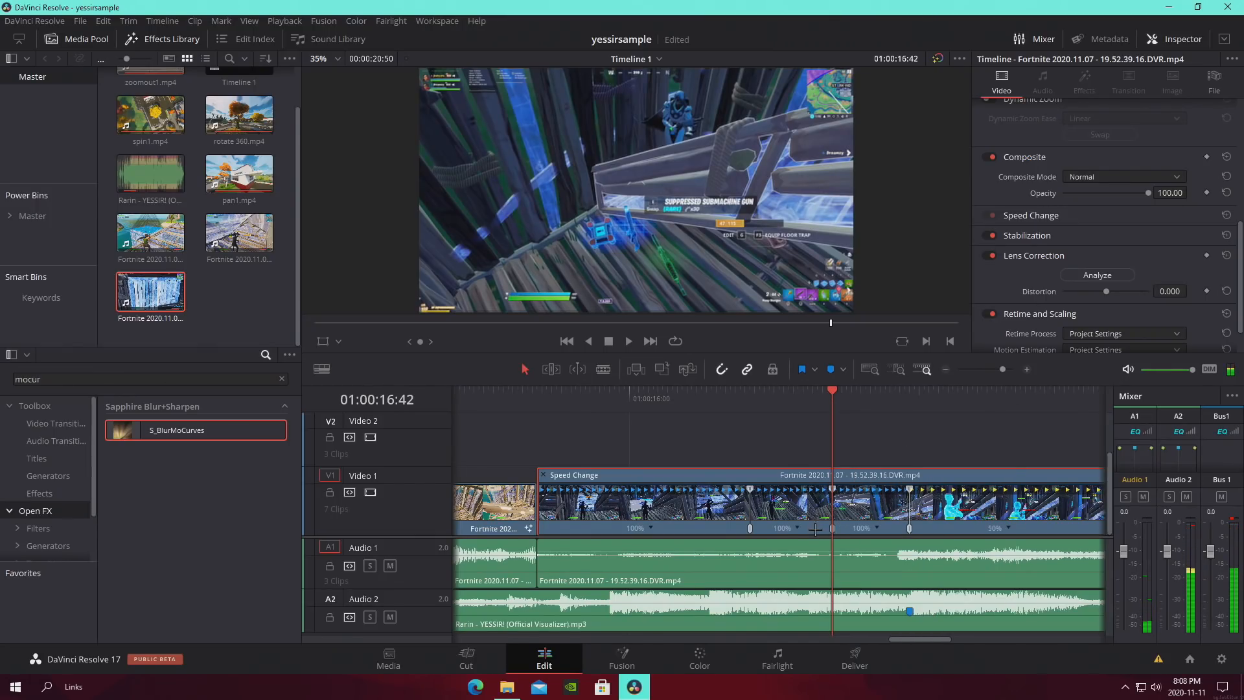
Try a 25% speed on the segment between the two new speed points
click(797, 527)
mouse_move(845, 578)
click(921, 578)
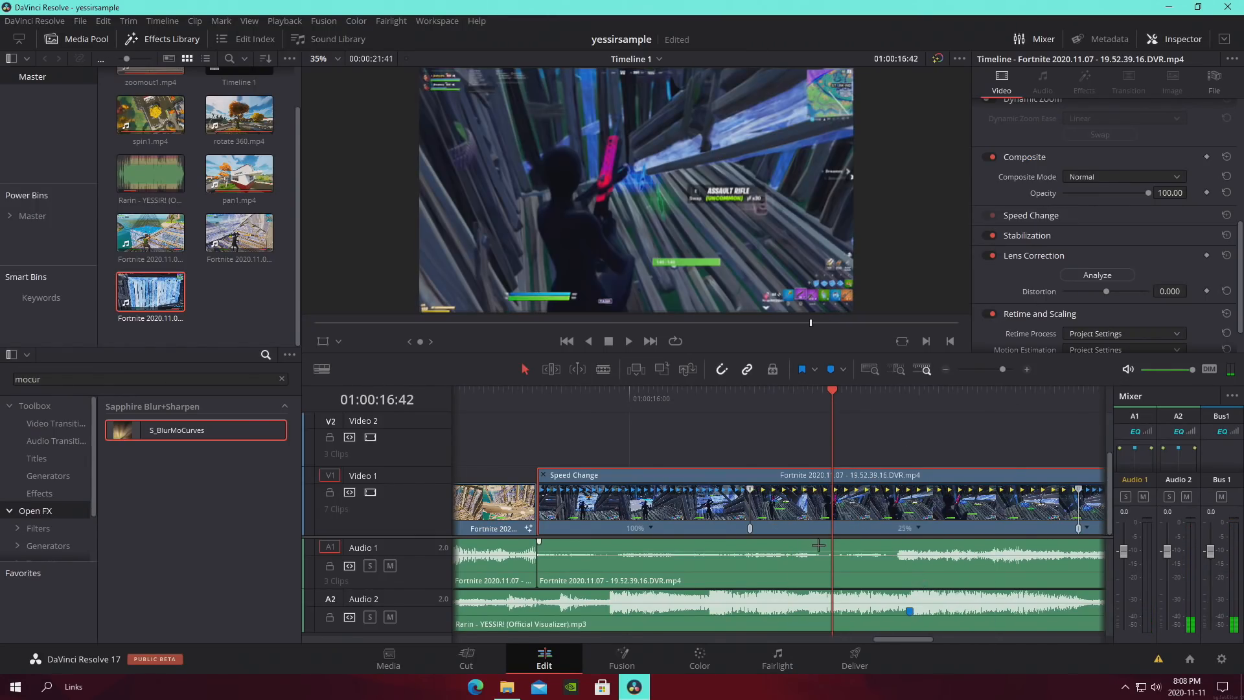
Set the segment between the two new speed points to 50% and the short segment after it to 200%
click(798, 526)
mouse_move(842, 578)
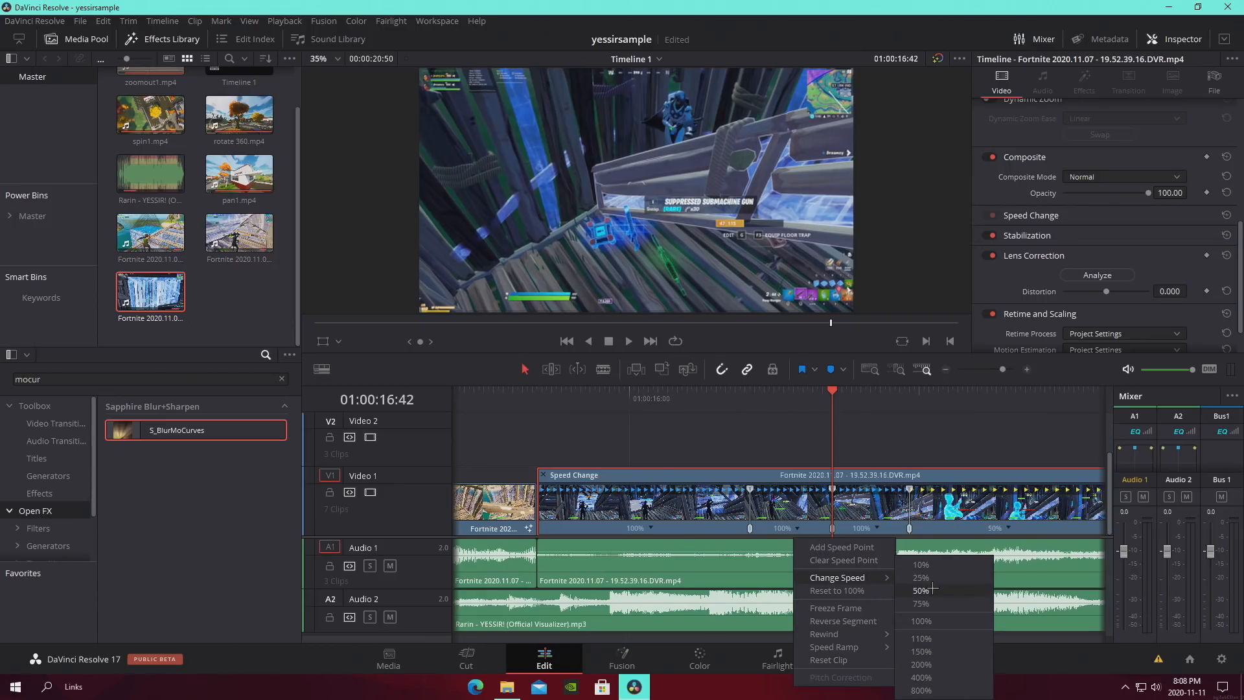
click(921, 589)
click(959, 528)
mouse_move(1010, 577)
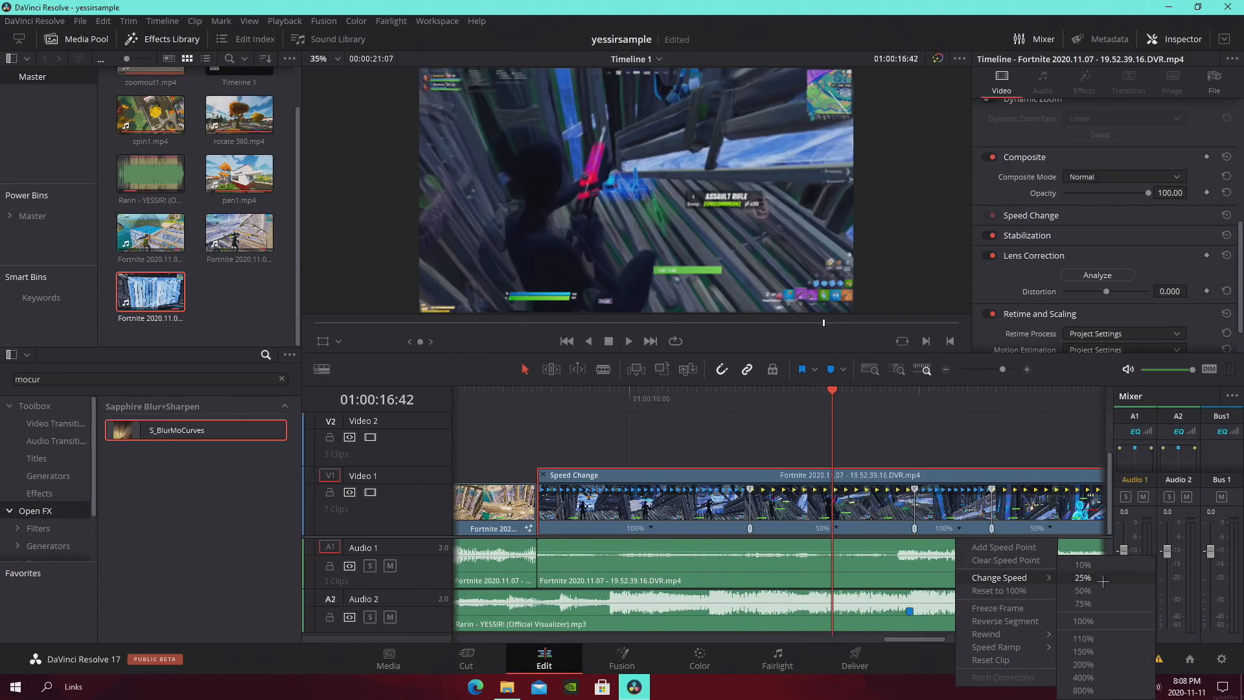
click(1091, 661)
Move the speed point between the 50% and 200% segments earlier to realign the ramp with Marker 3, and retrim the clip's end to the music
drag(832, 391, 909, 393)
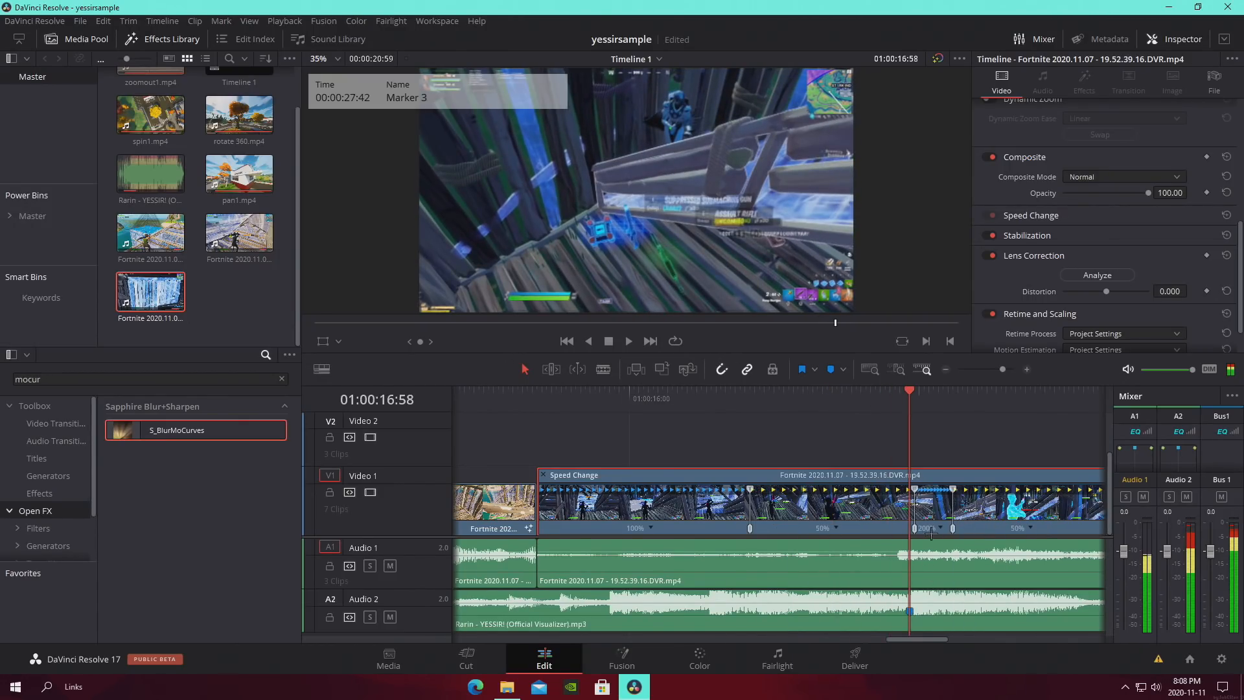
drag(914, 527, 855, 528)
scroll(960, 509, down, 5)
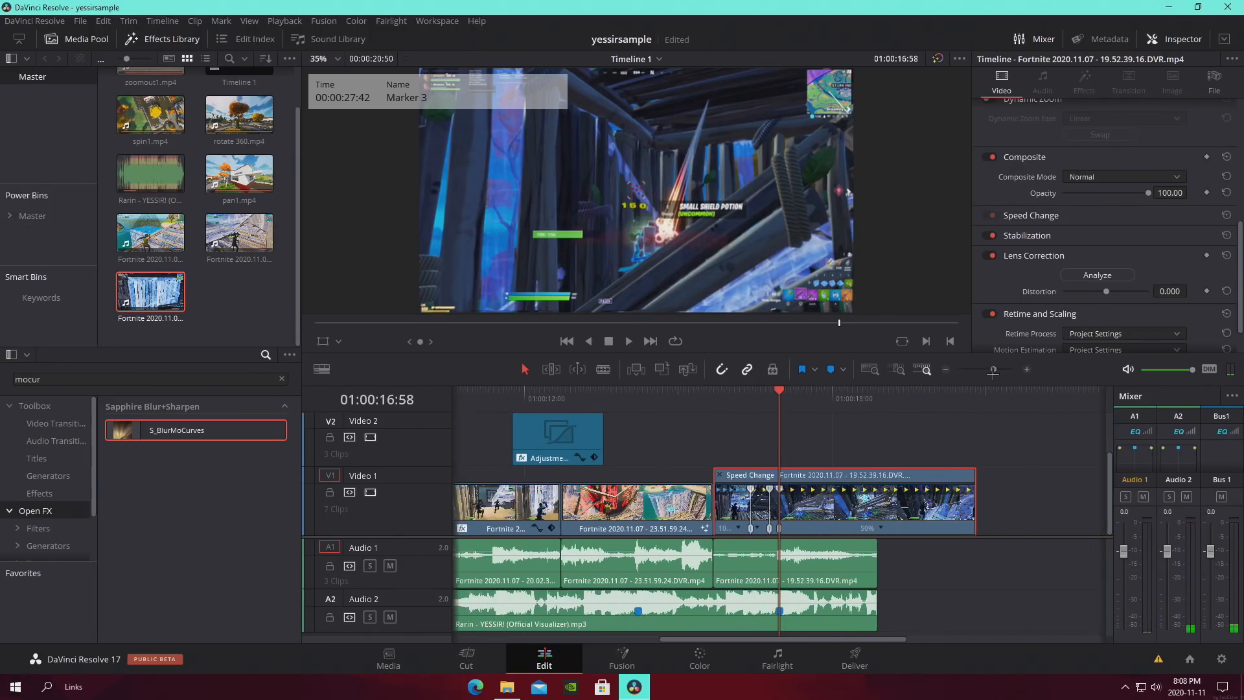
drag(949, 510, 865, 510)
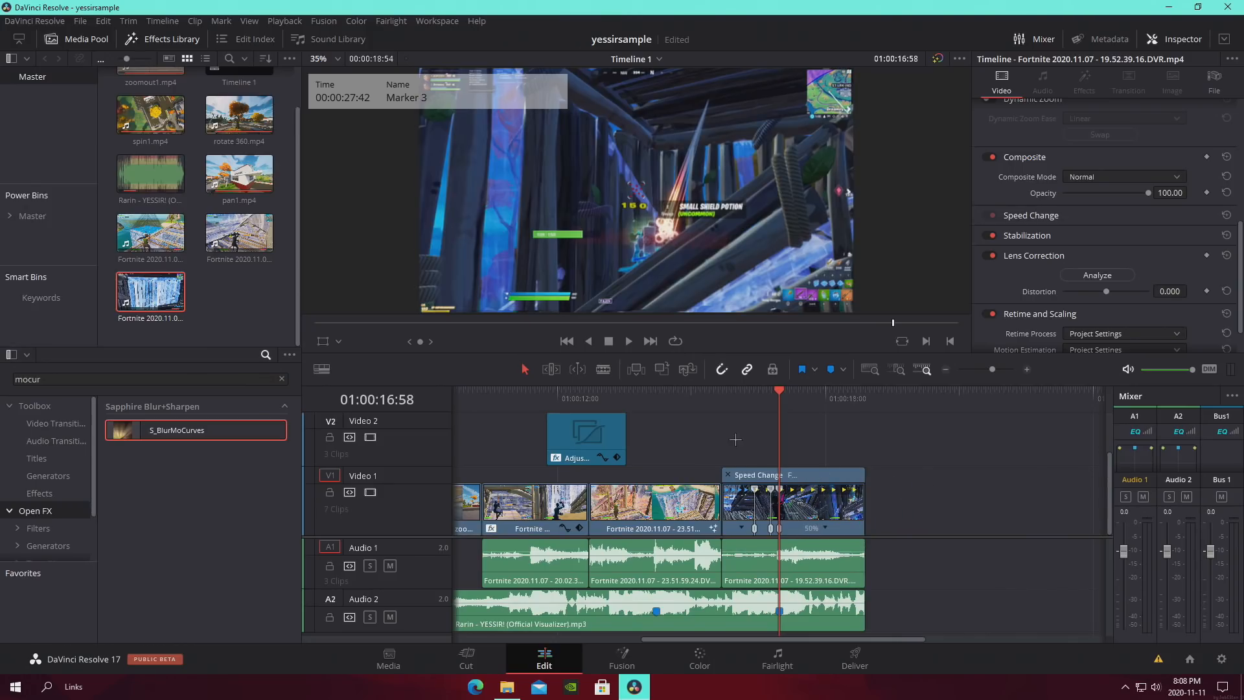
Play back the speed-ramped clip from its start, close its retime controls and return to Marker 3 at 01:00:16:58
click(723, 392)
key(space)
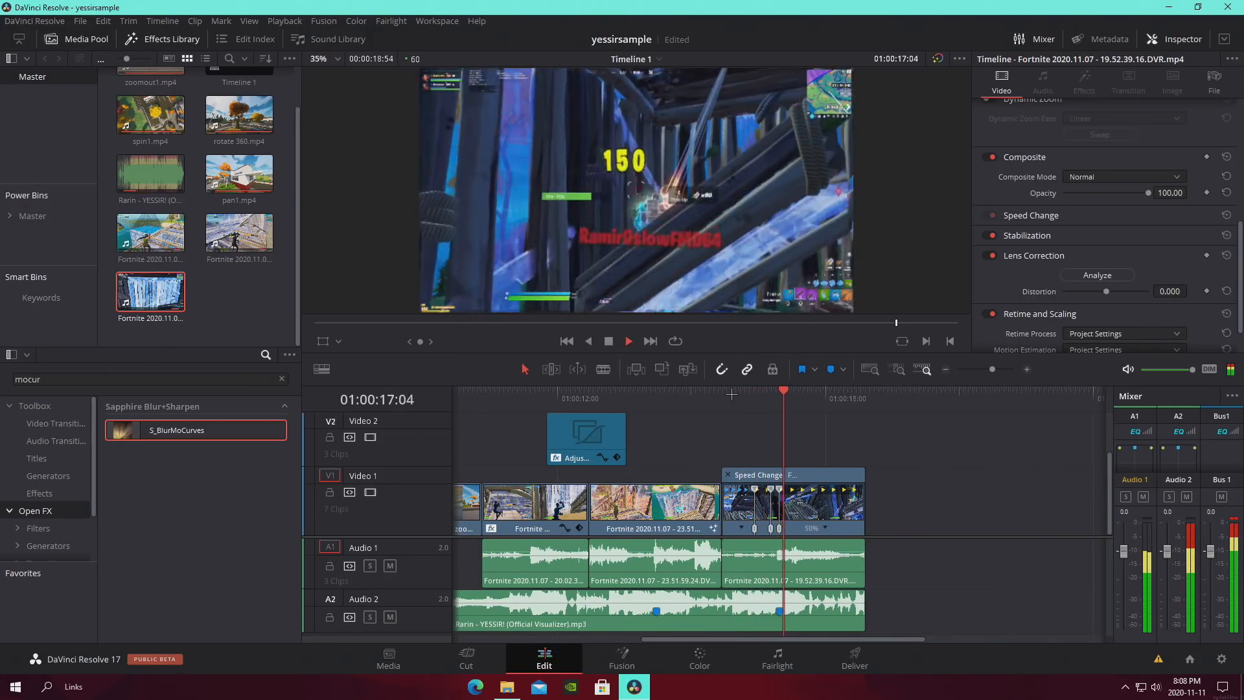
key(space)
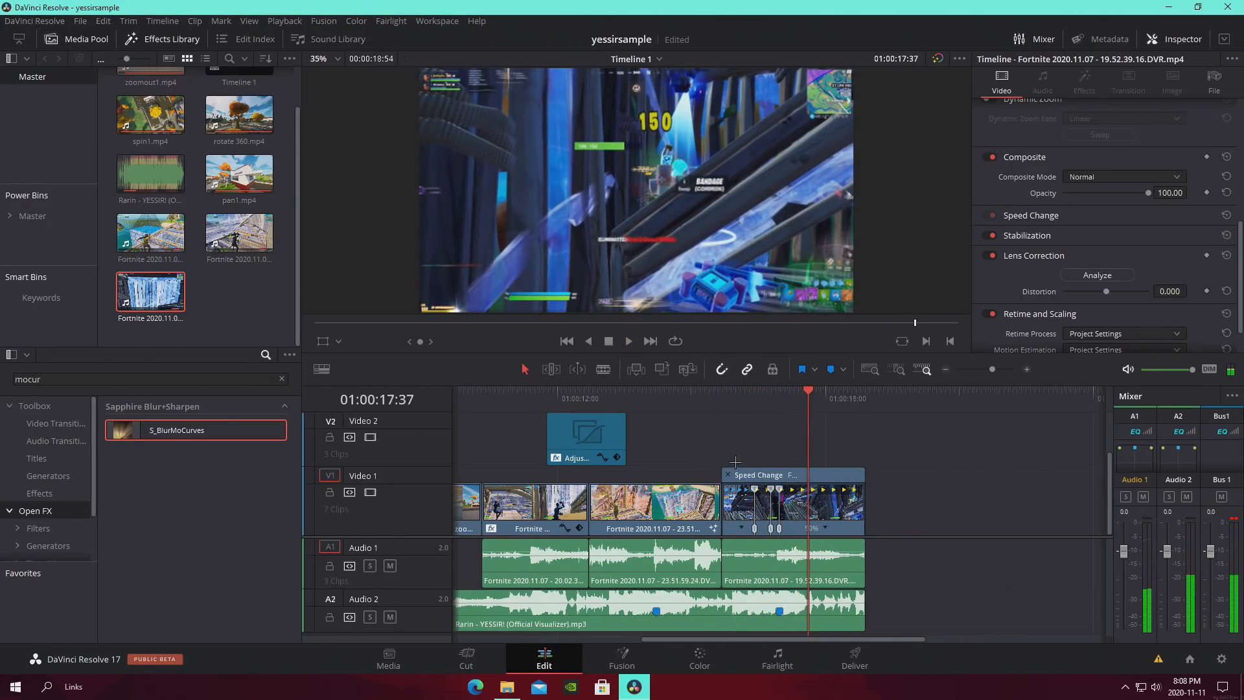
click(727, 475)
click(783, 402)
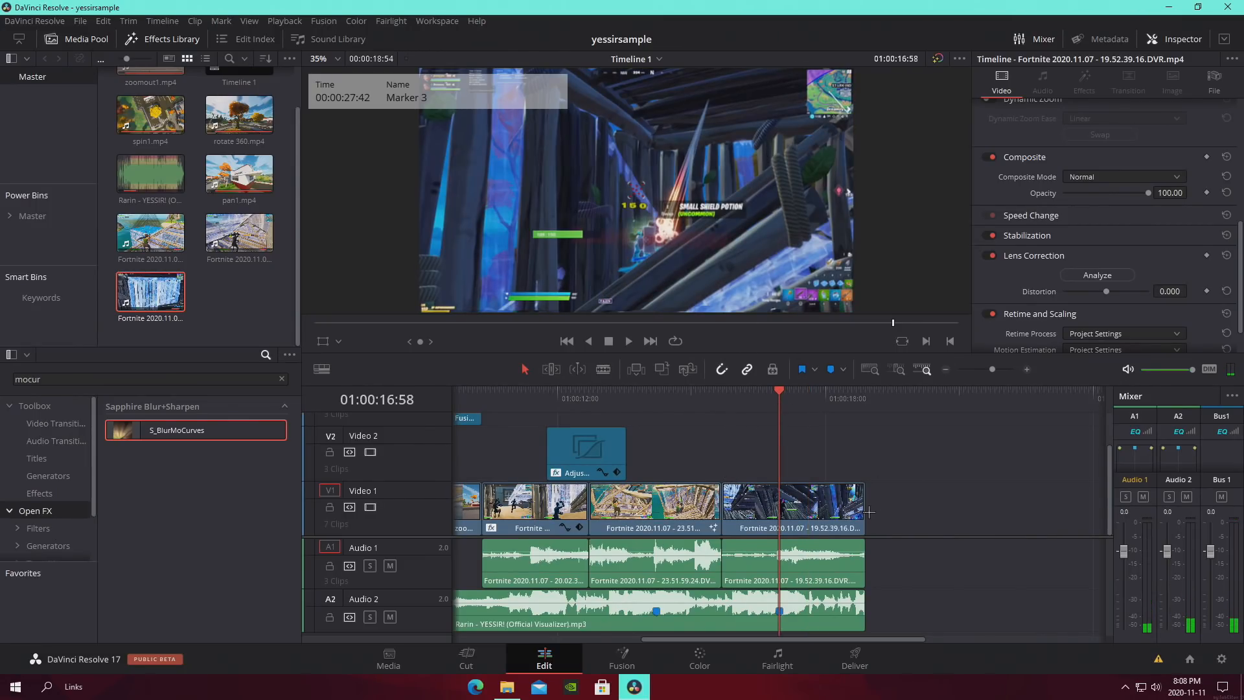
click(616, 659)
mouse_move(629, 675)
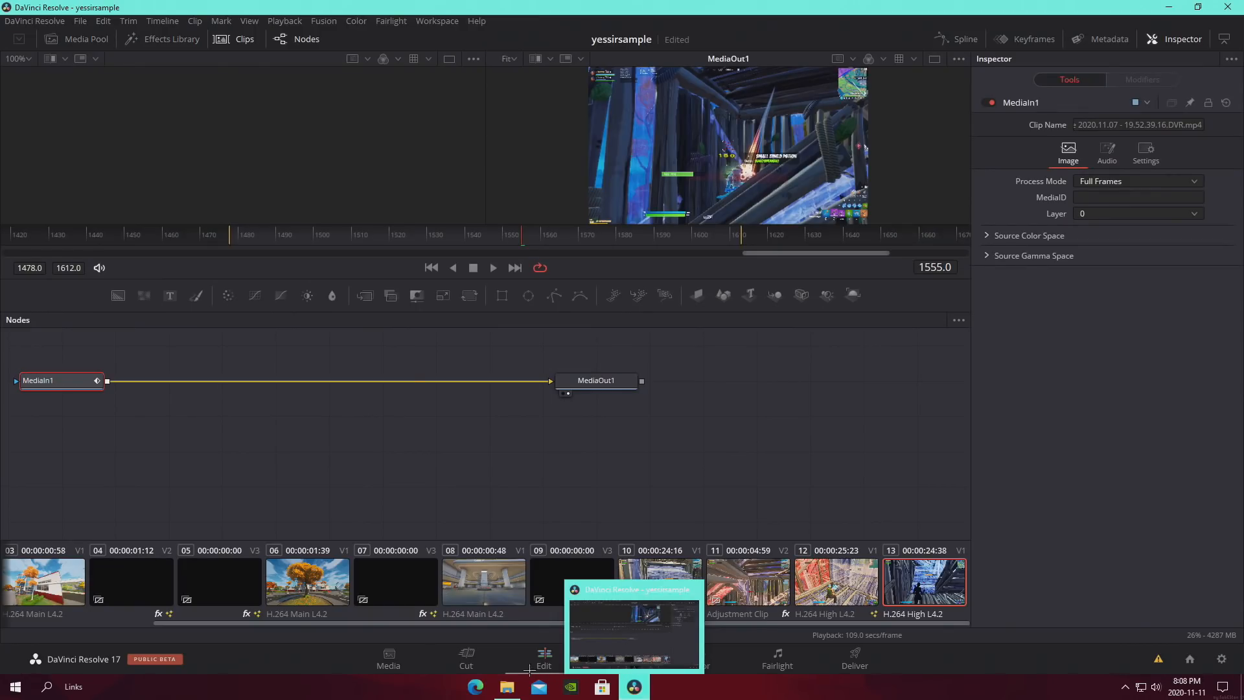
click(544, 658)
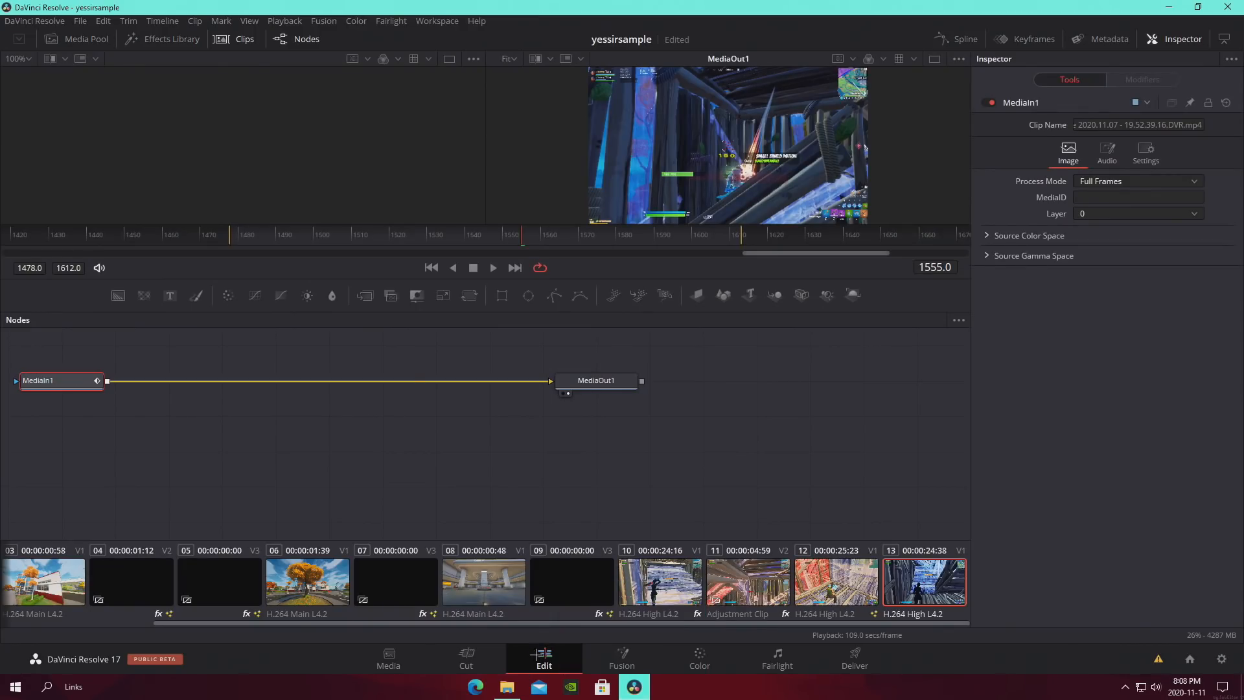
Split the 19.52.39.16 video clip at Marker 3, at 01:00:16:58
drag(991, 369, 996, 368)
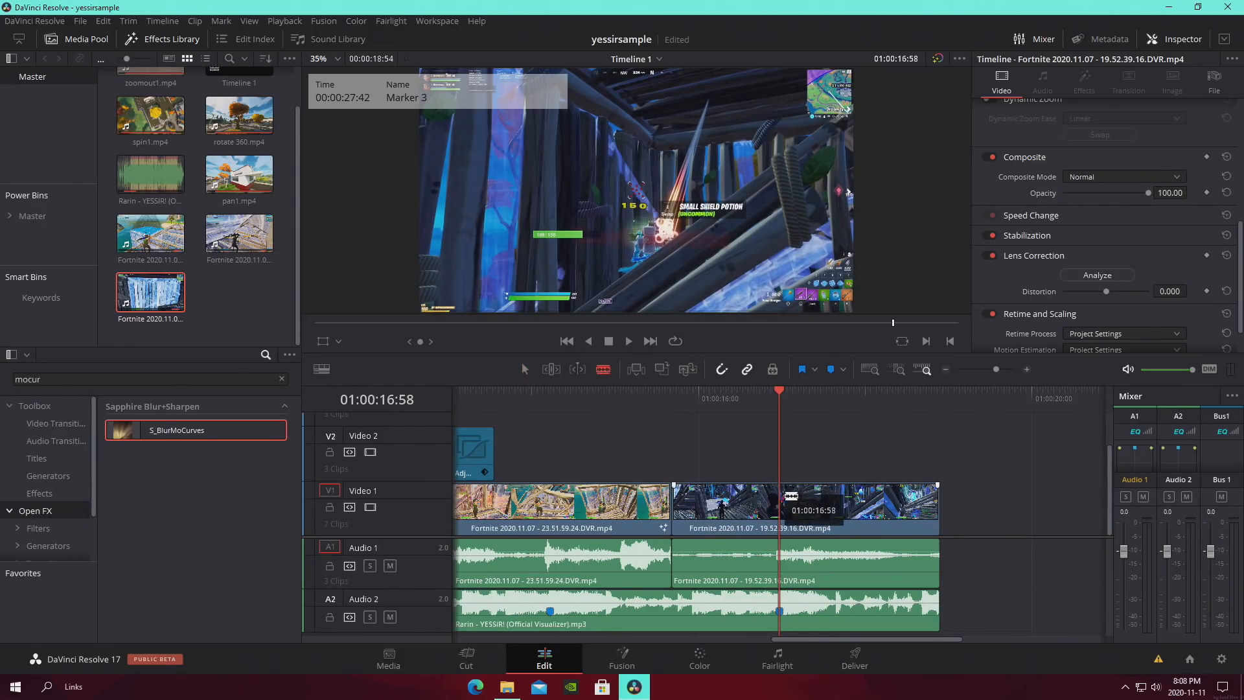
click(782, 496)
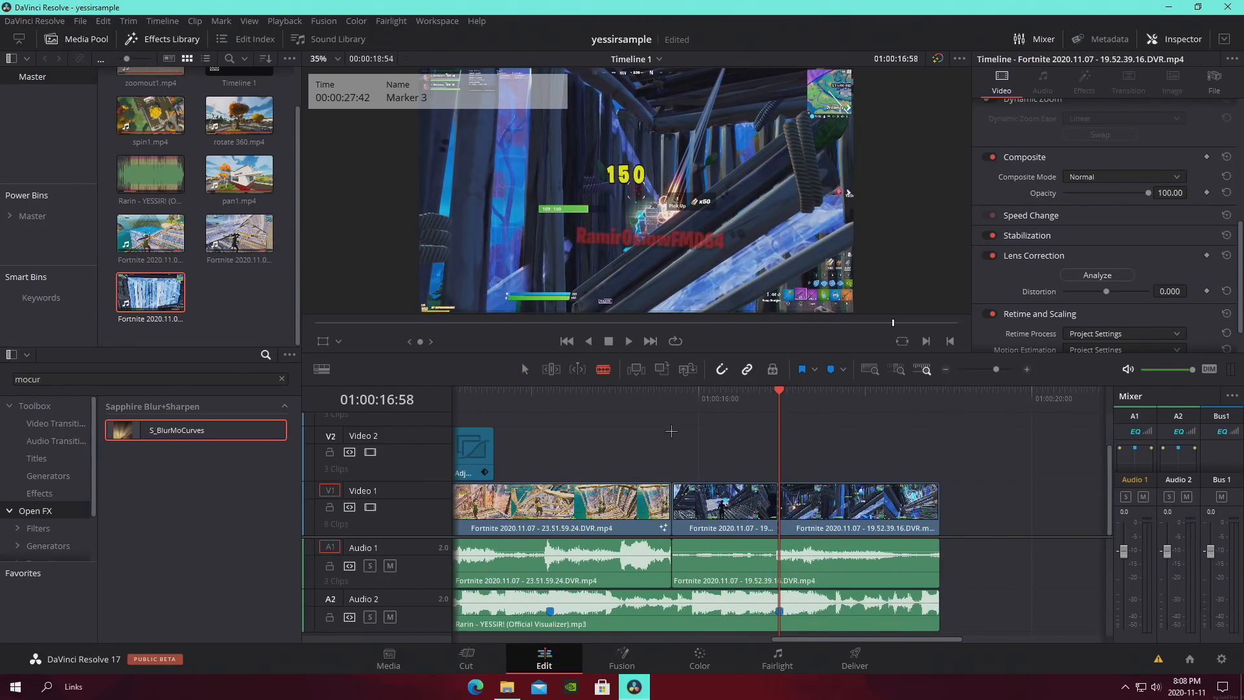
On the Color page, keyframe Corrector 1 at 01:00:15:51 near the start of the split clip's first part and lower its saturation
drag(779, 398, 686, 392)
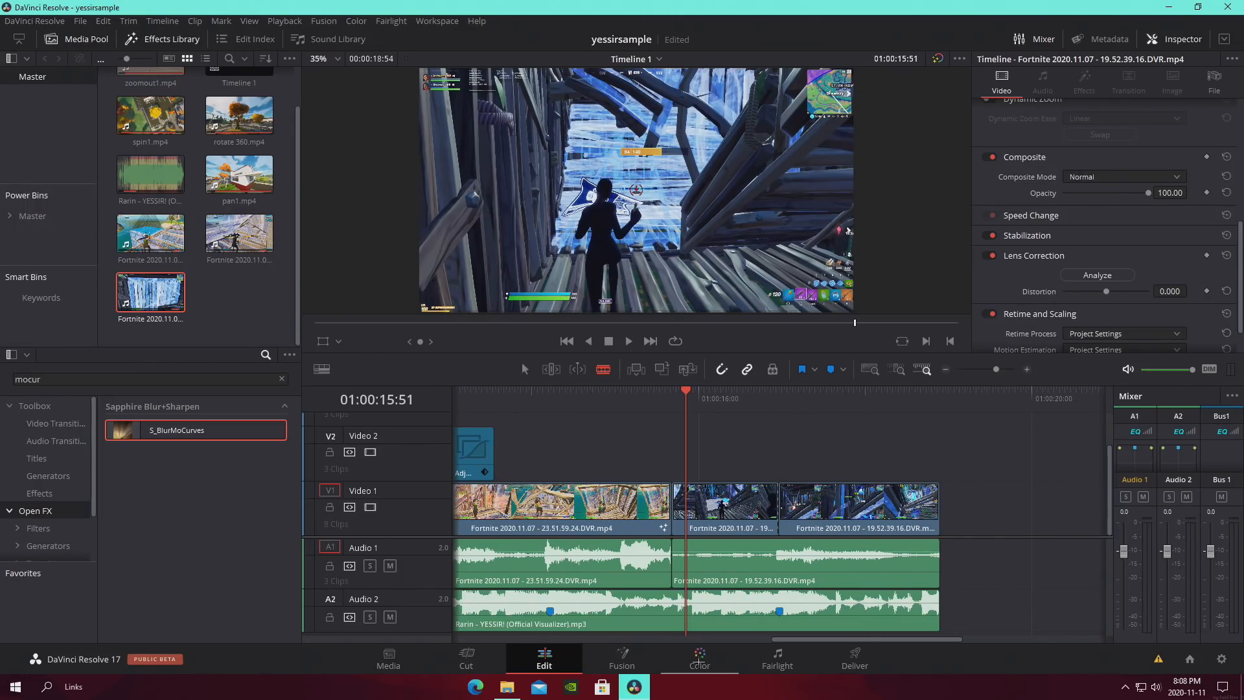
click(699, 658)
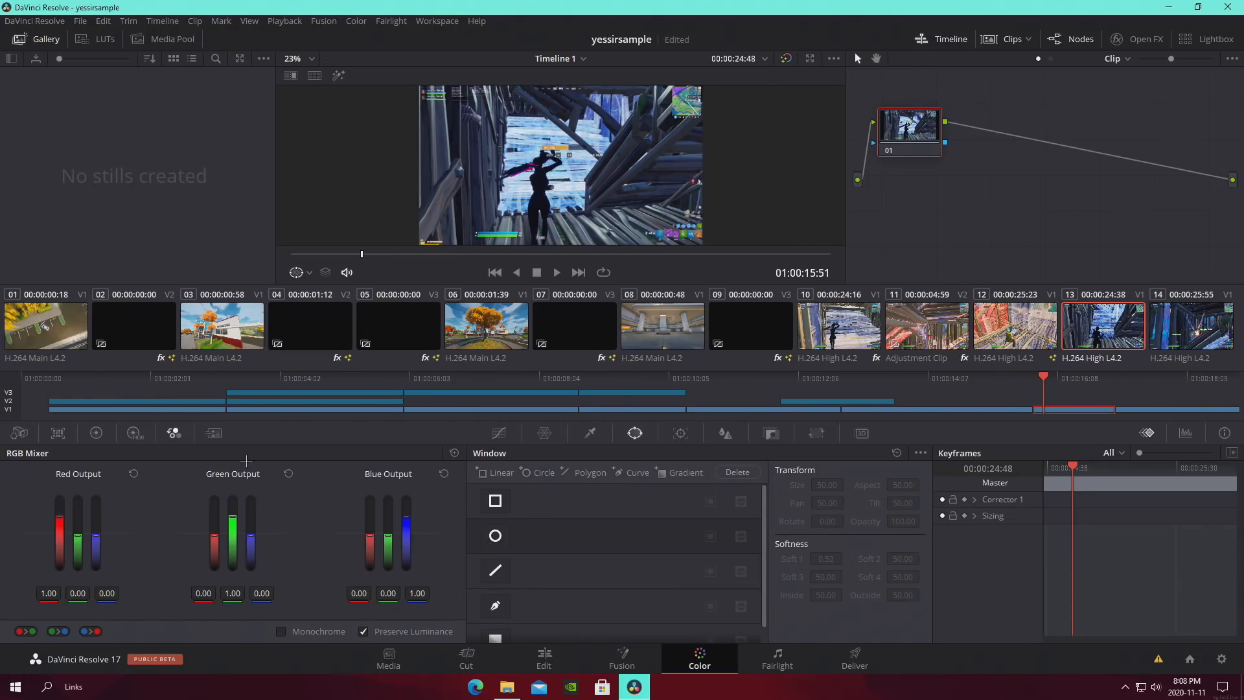
click(96, 432)
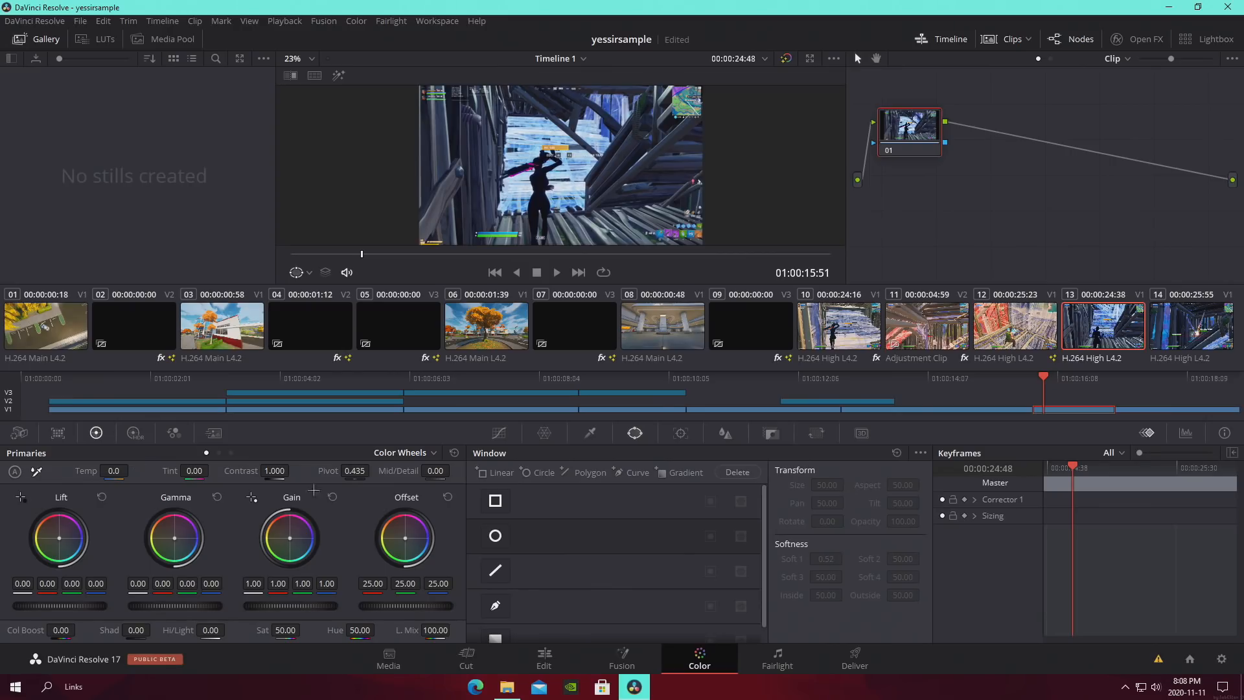
click(964, 499)
drag(282, 630, 248, 630)
Set the saturation to 0.00 at 01:00:16:15 on the keyframed corrector and play back the fade to black and white
drag(1074, 471, 1132, 483)
drag(286, 630, 195, 630)
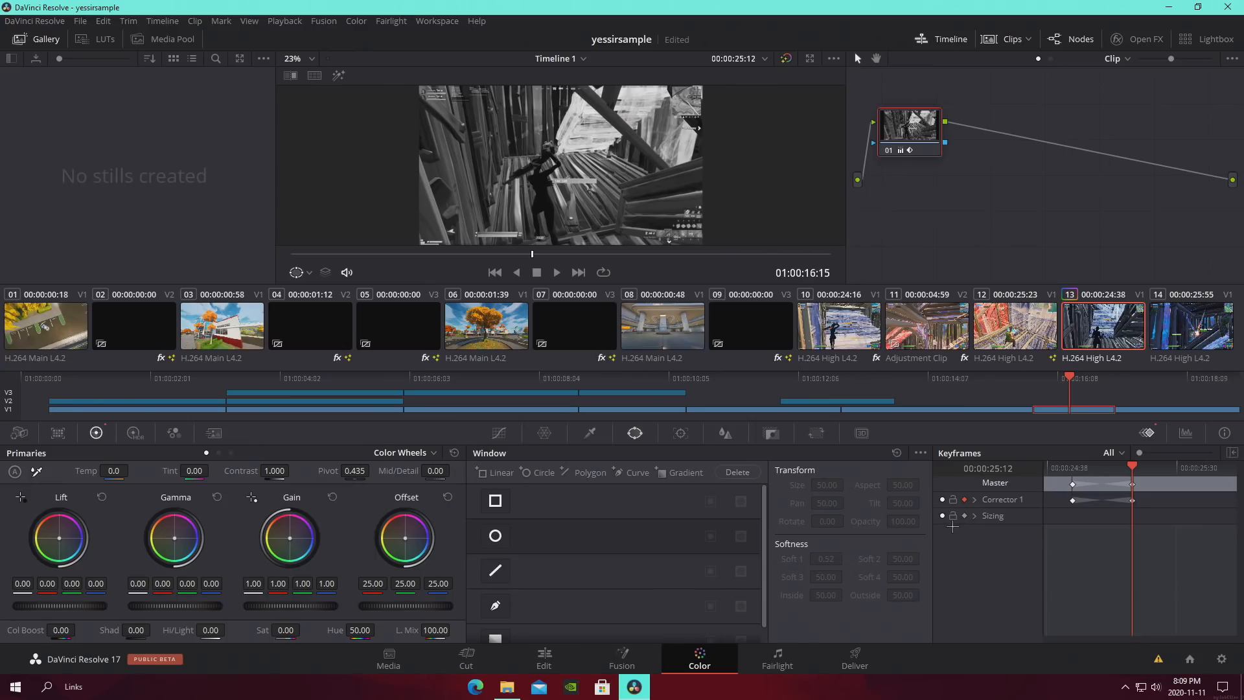
mouse_move(1065, 468)
mouse_down()
mouse_move(1037, 469)
mouse_move(1083, 477)
mouse_up()
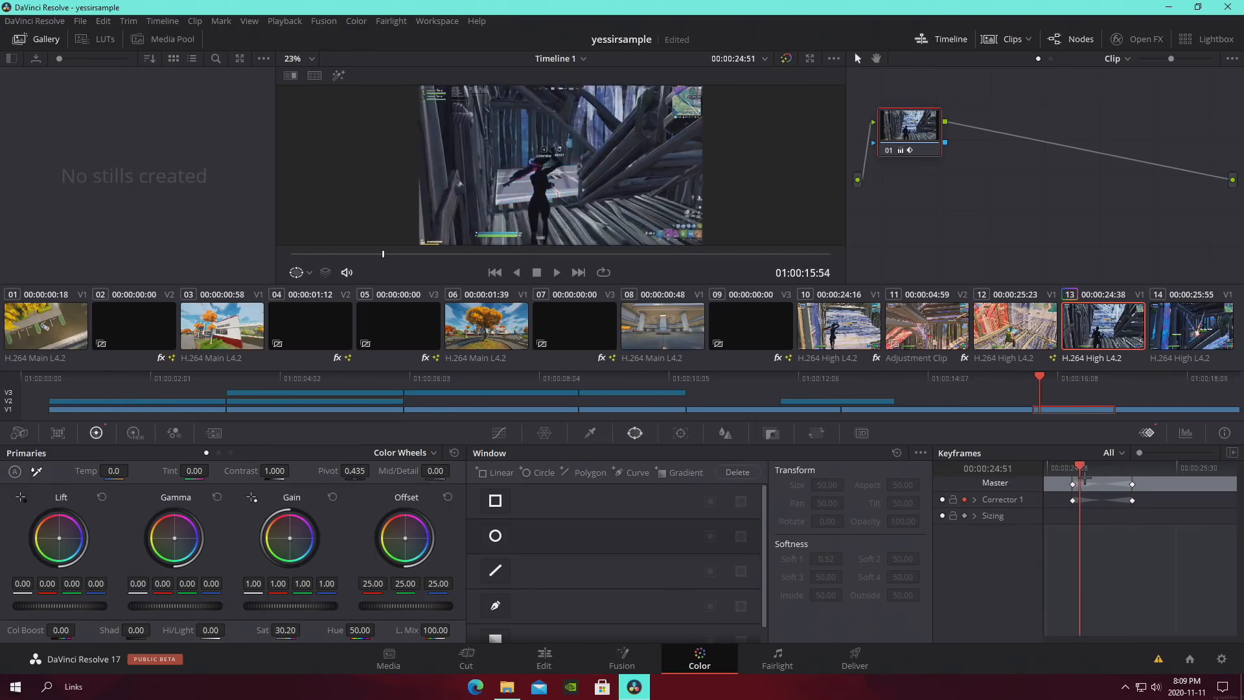
key(space)
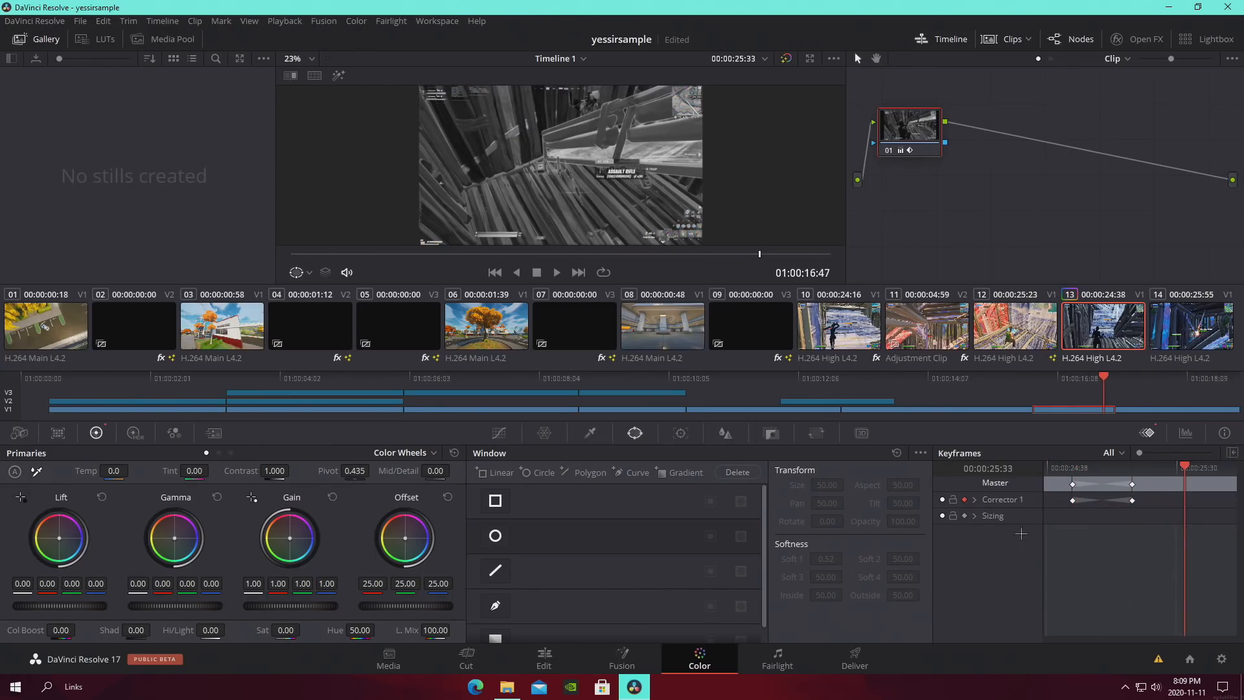
Play back the black-and-white fade on the Edit page and return to Marker 3 at 01:00:16:58
click(544, 657)
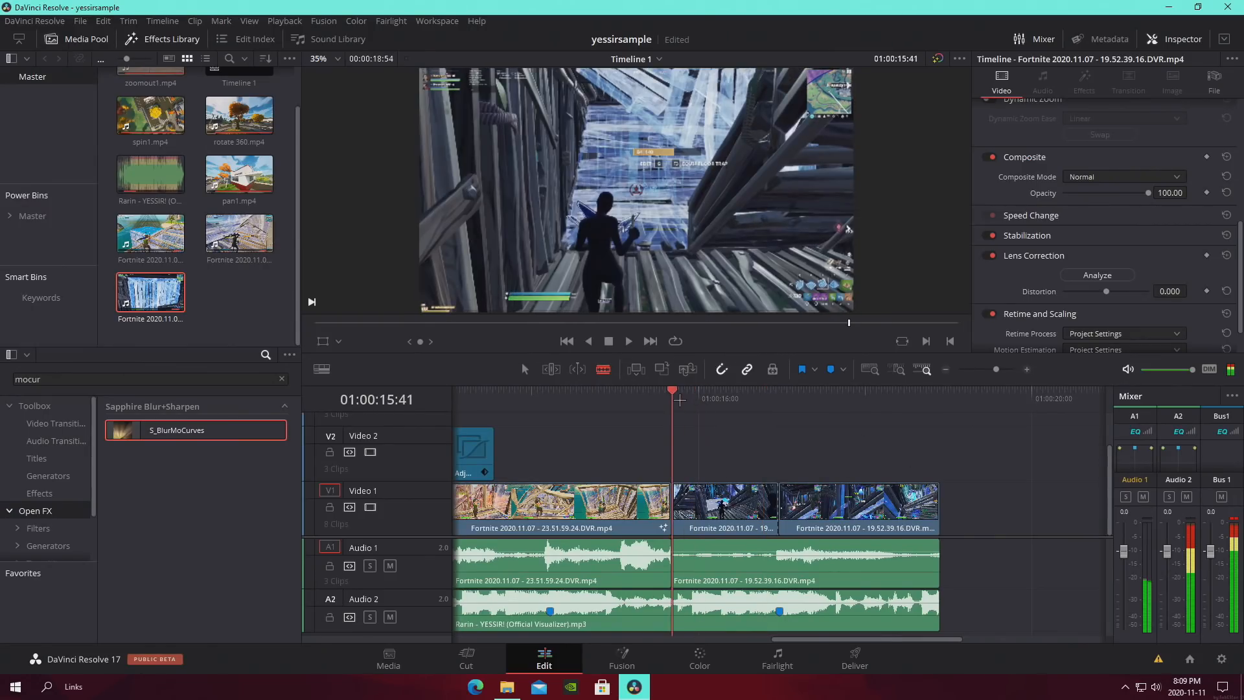
key(space)
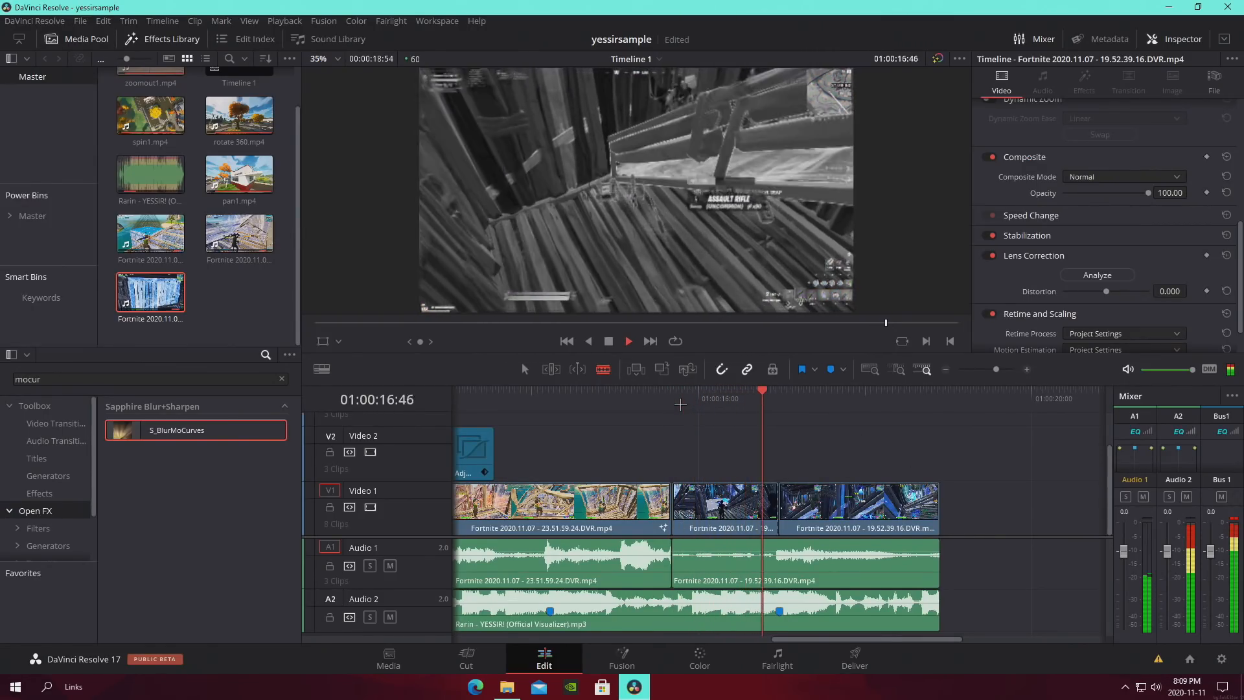
mouse_move(774, 400)
mouse_down()
mouse_move(813, 401)
mouse_move(776, 401)
mouse_up()
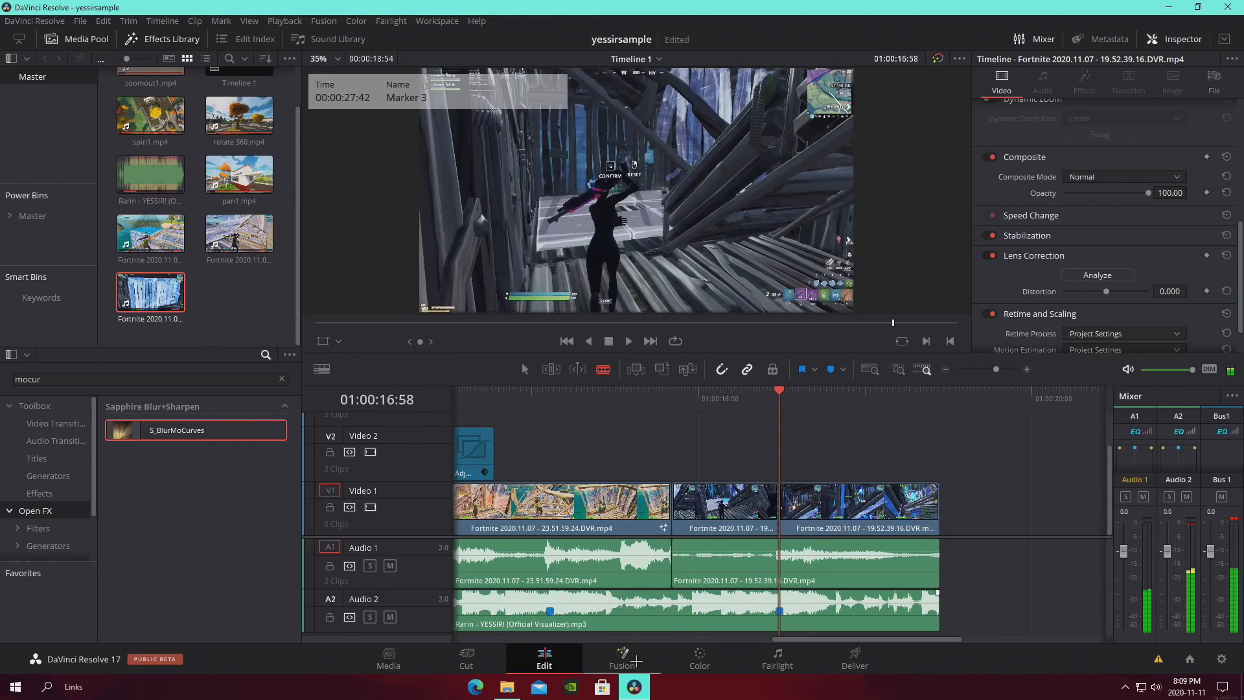
On the Color page, add a layer node to the second part of the split 19.52.39.16 clip
click(631, 661)
click(693, 659)
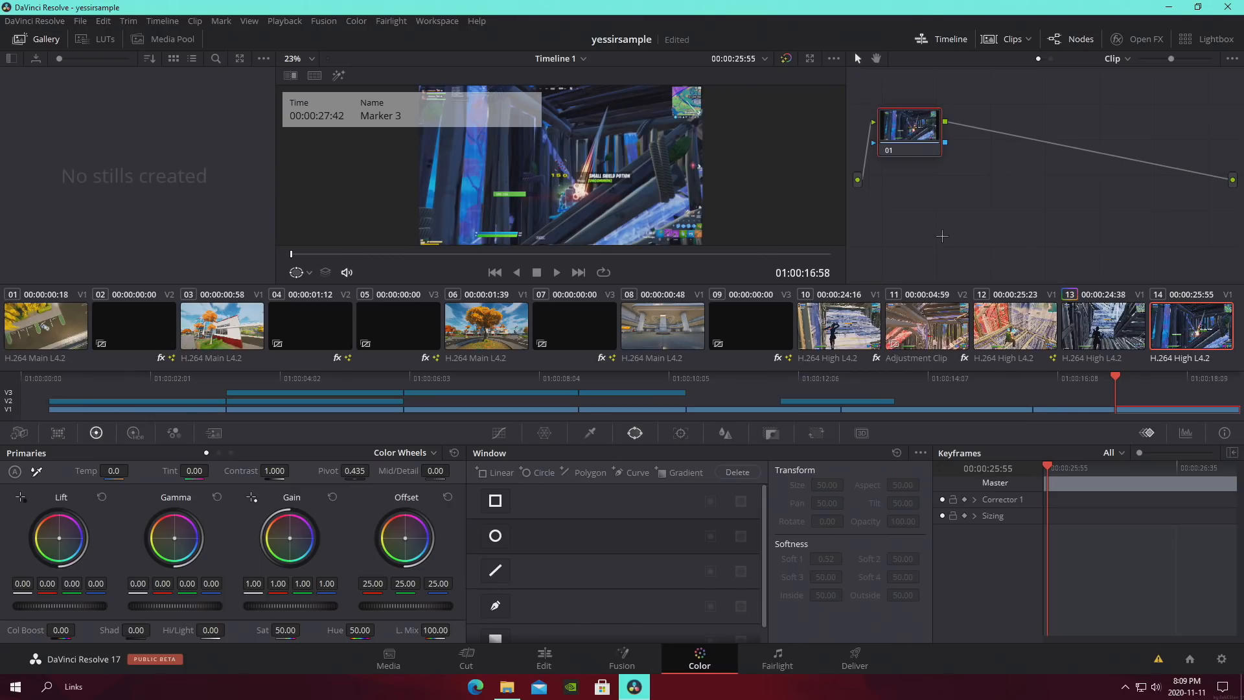
key(alt+y)
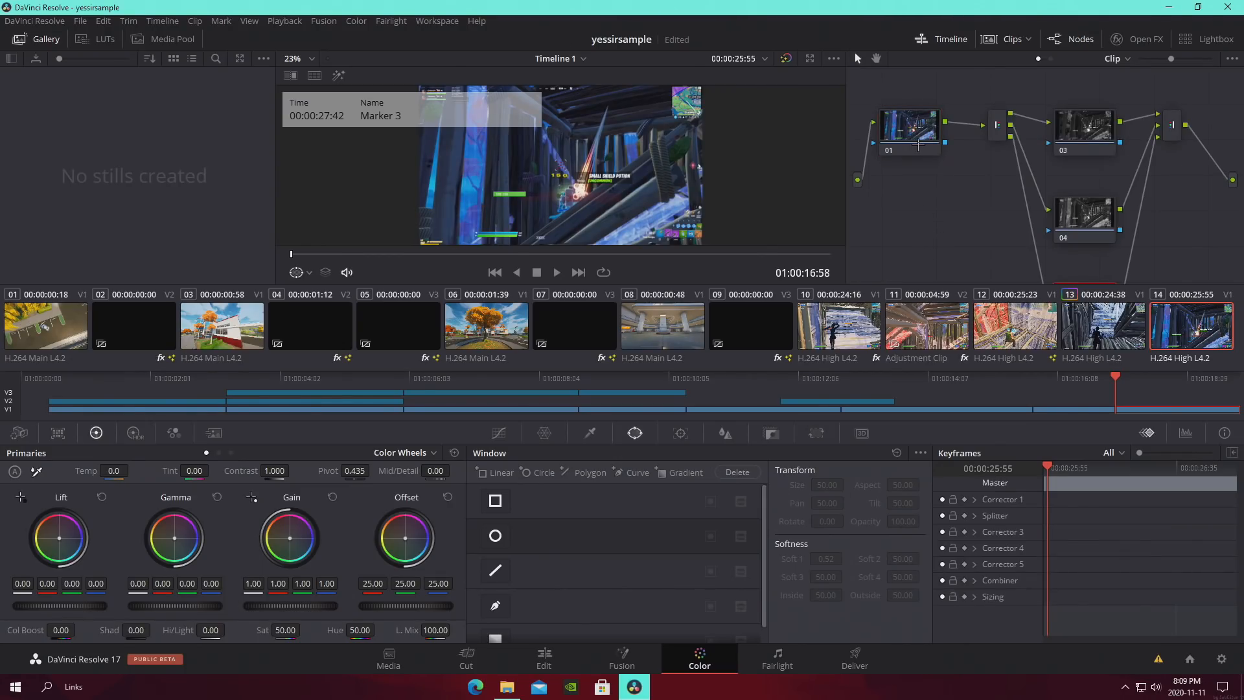
key(ctrl+z)
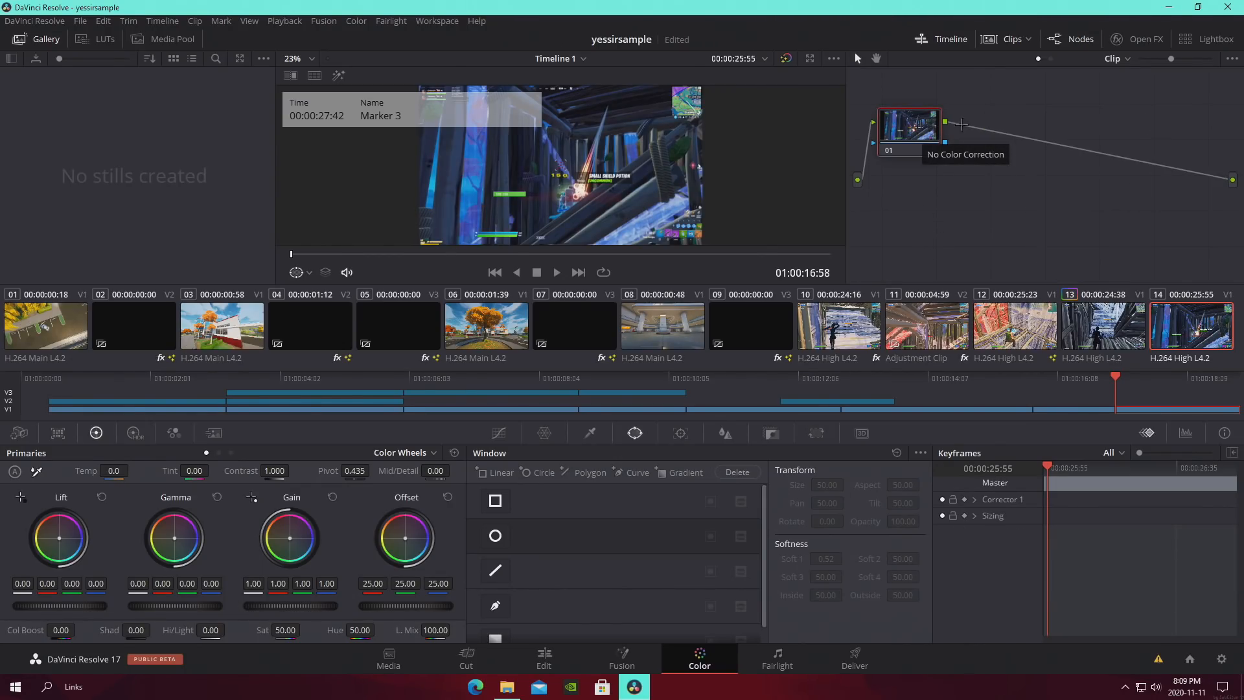
key(alt+l)
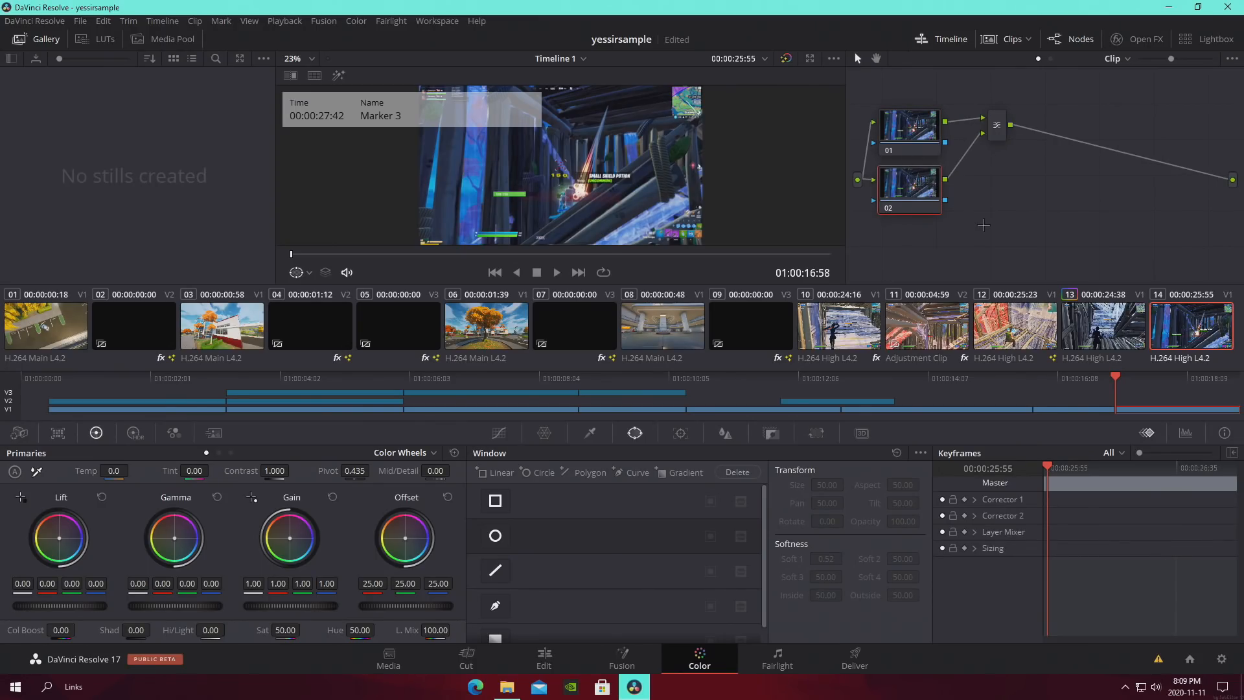
Turn node 01 black and white by enabling Monochrome in the RGB Mixer
click(889, 124)
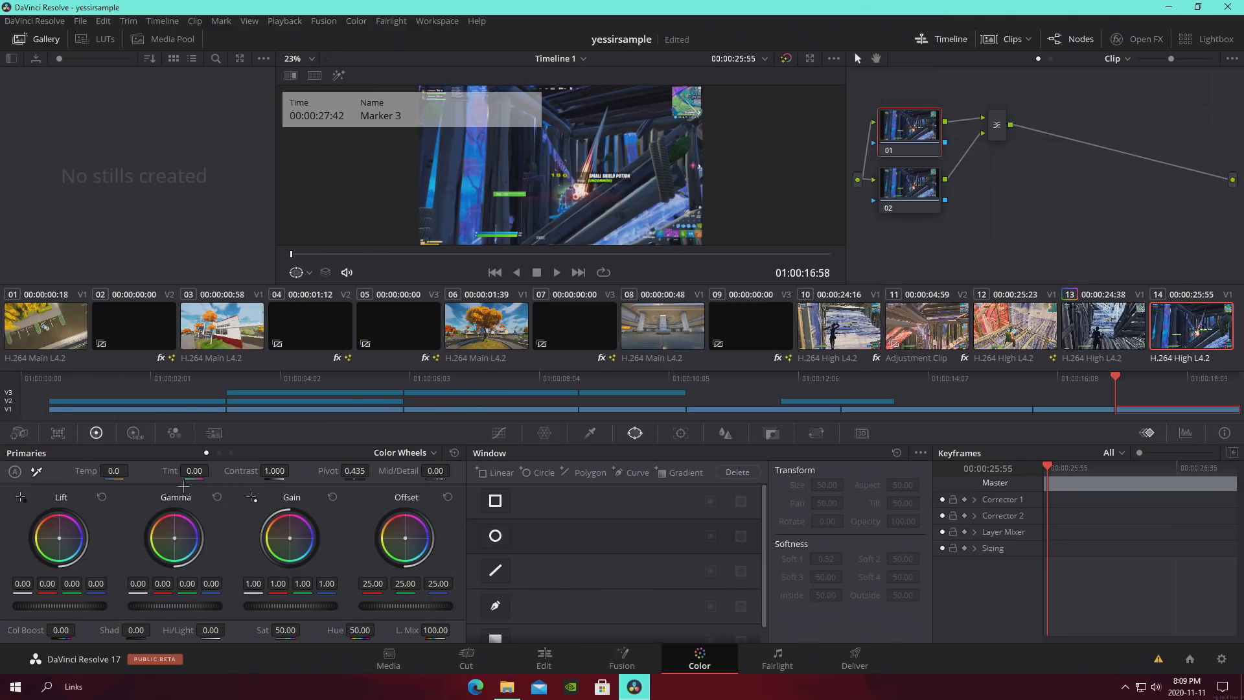
click(172, 432)
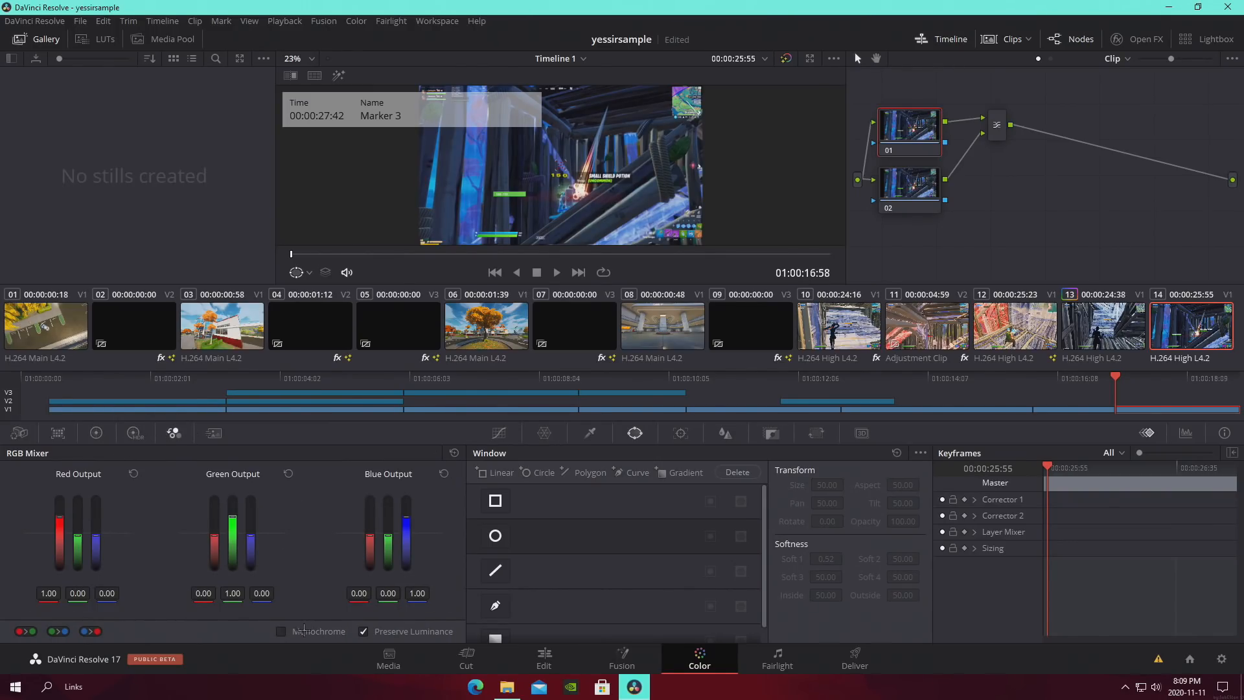
click(282, 630)
Add a circle window to node 02, shrink it around the frame's centre and enable keyframing for Corrector 2
click(916, 197)
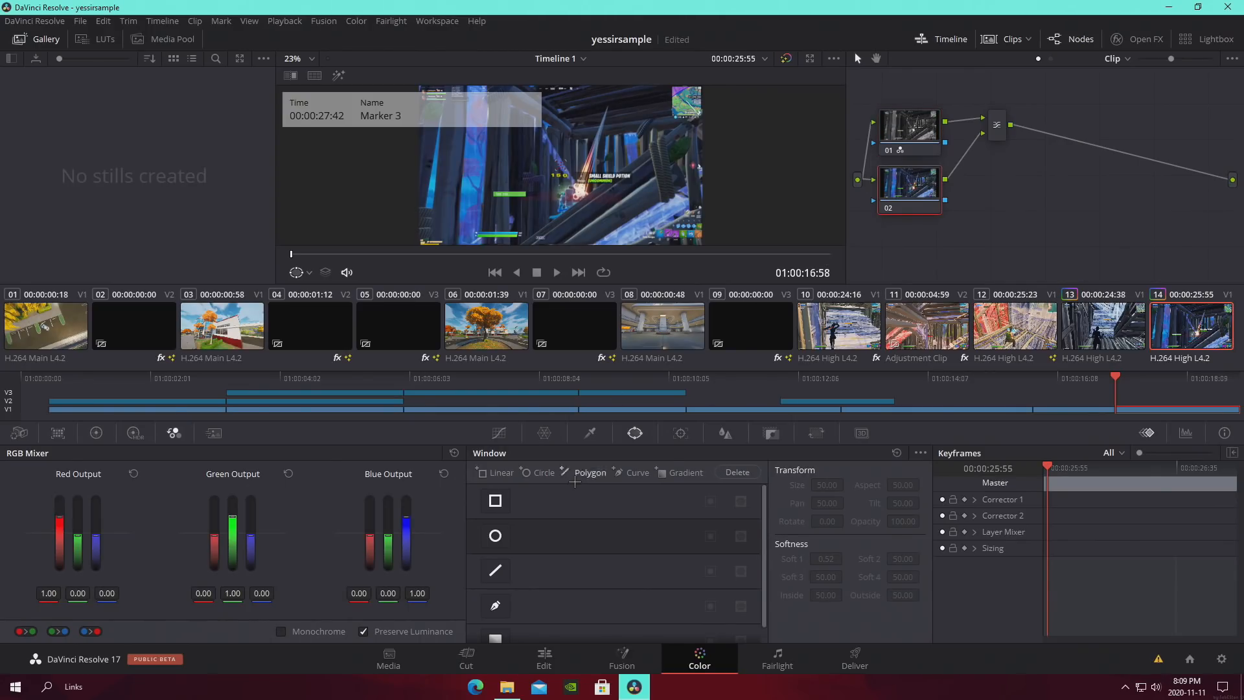
click(495, 538)
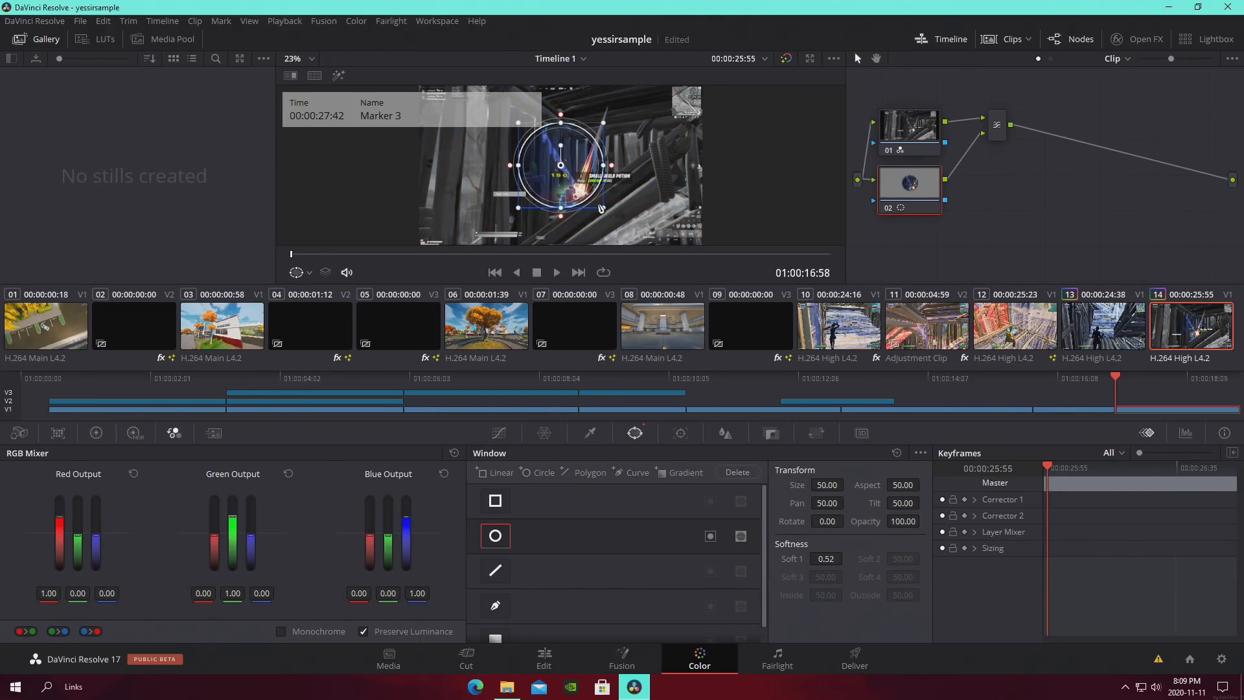
drag(603, 212, 584, 190)
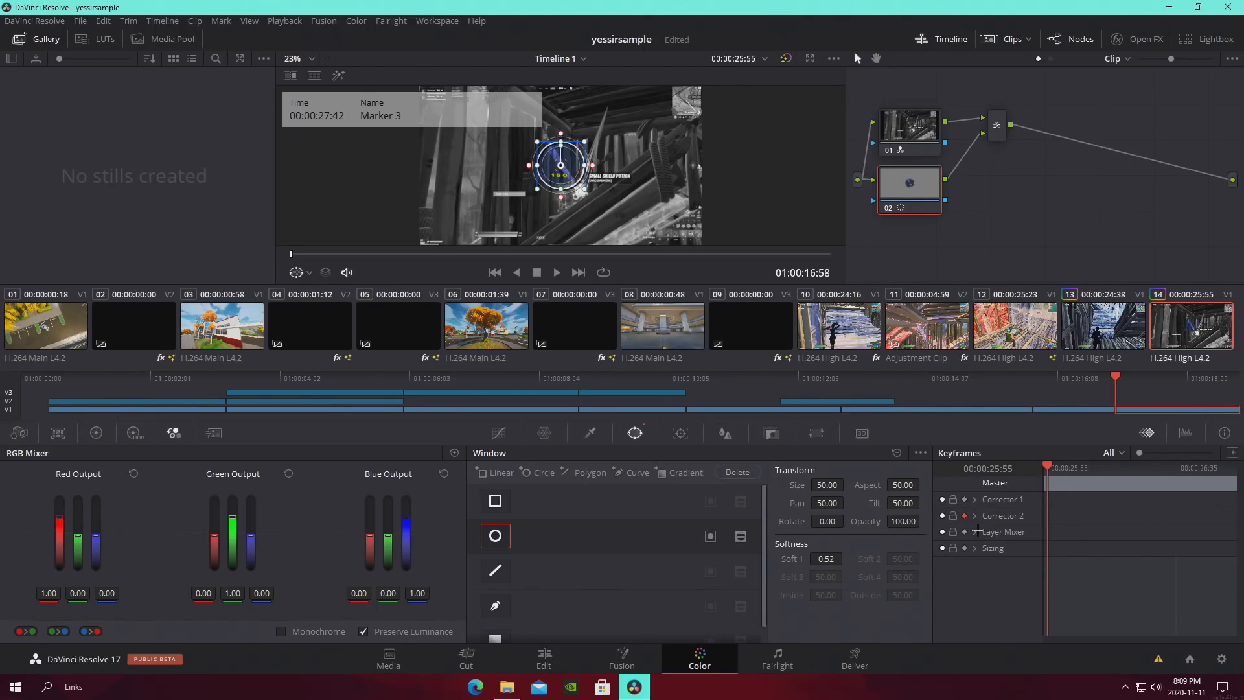
Keyframe a slightly larger circle window on node 02 at 01:00:17:03
key(Right)
key(Right)
key(Right)
key(Right)
key(Right)
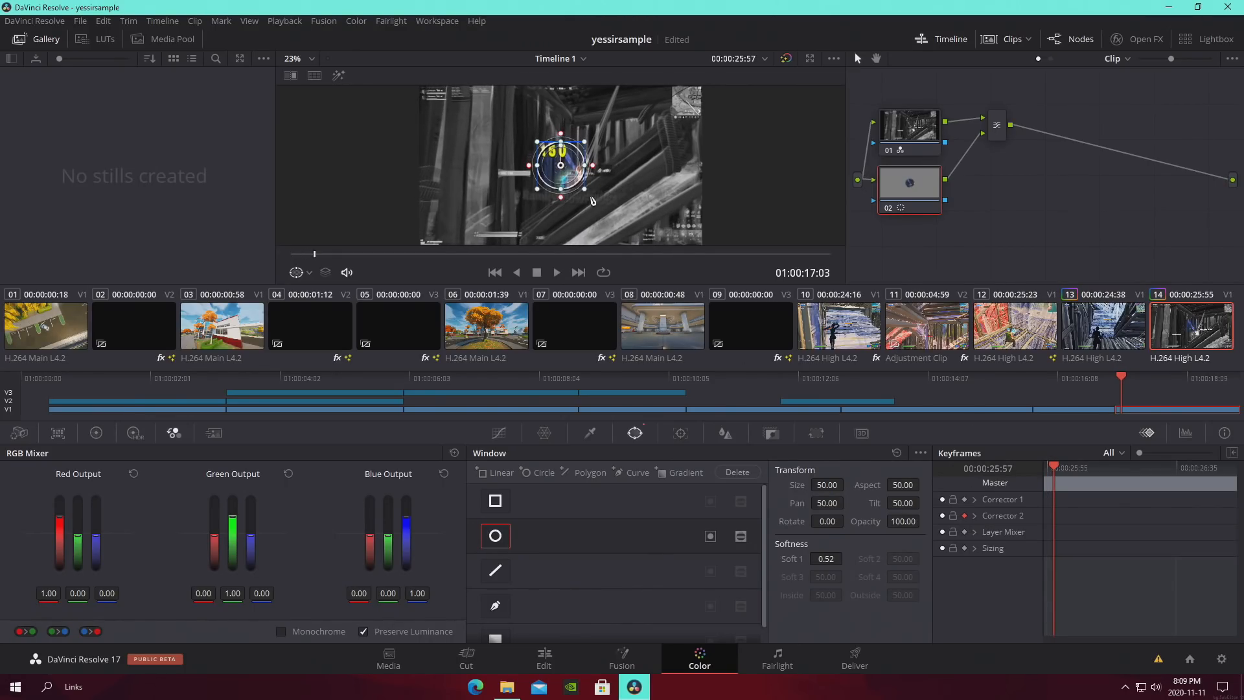
drag(583, 191, 604, 209)
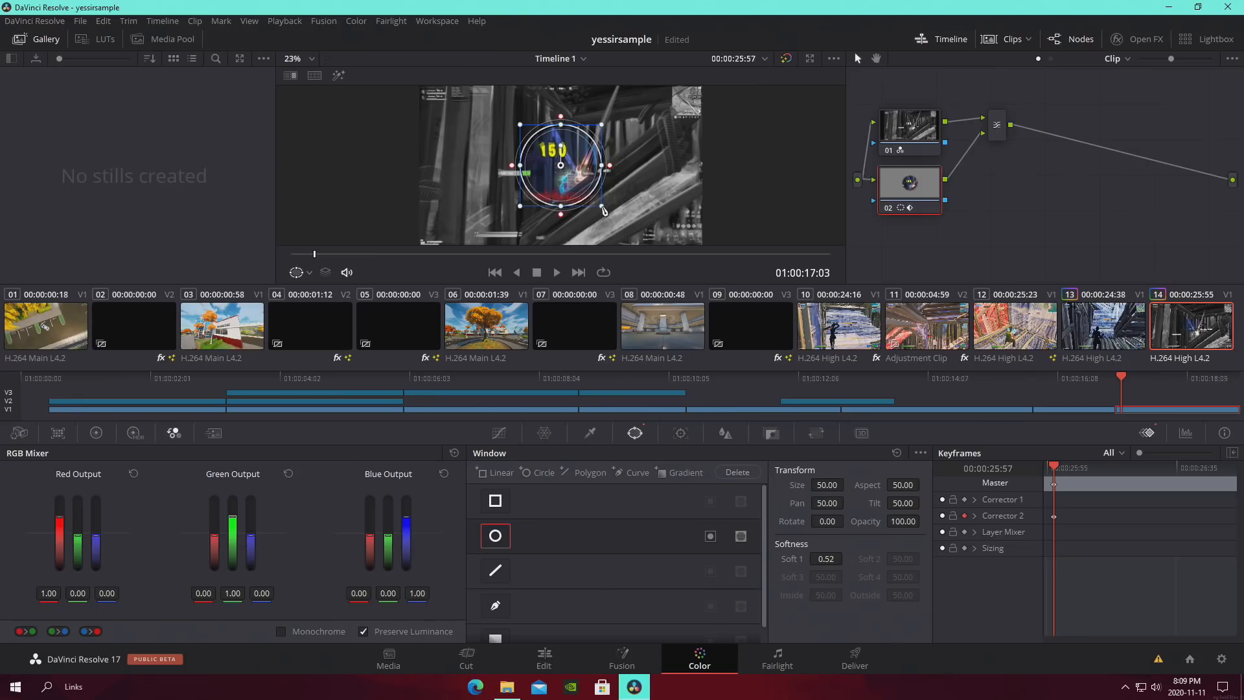
Keyframe the circle window larger at 01:00:17:08 and larger again several frames further on
key(Right)
key(Right)
key(Right)
key(Right)
key(Right)
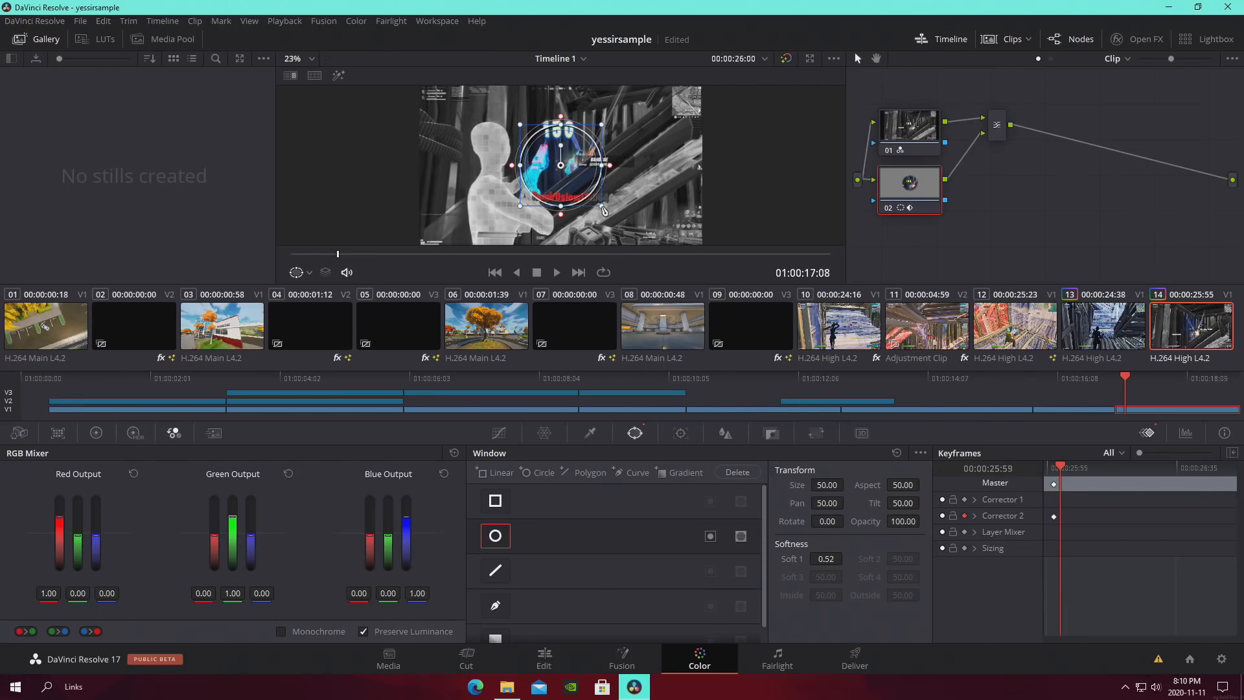
drag(602, 209, 618, 223)
click(1088, 472)
drag(1089, 474, 1094, 474)
drag(617, 222, 644, 247)
Keyframe the circle window progressively larger at 01:00:17:44, 01:00:17:56 and 01:00:18:06 so it extends beyond the whole frame
drag(1096, 470, 1124, 470)
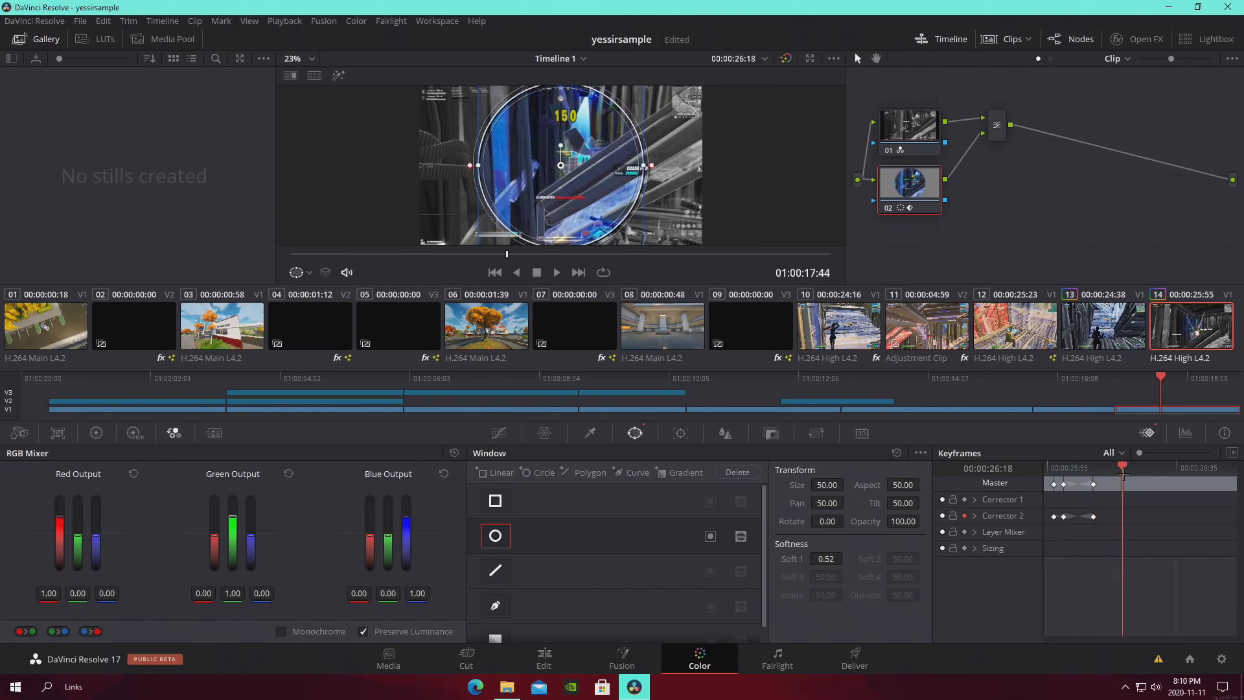
scroll(646, 167, down, 1)
drag(629, 99, 677, 75)
drag(1124, 469, 1143, 469)
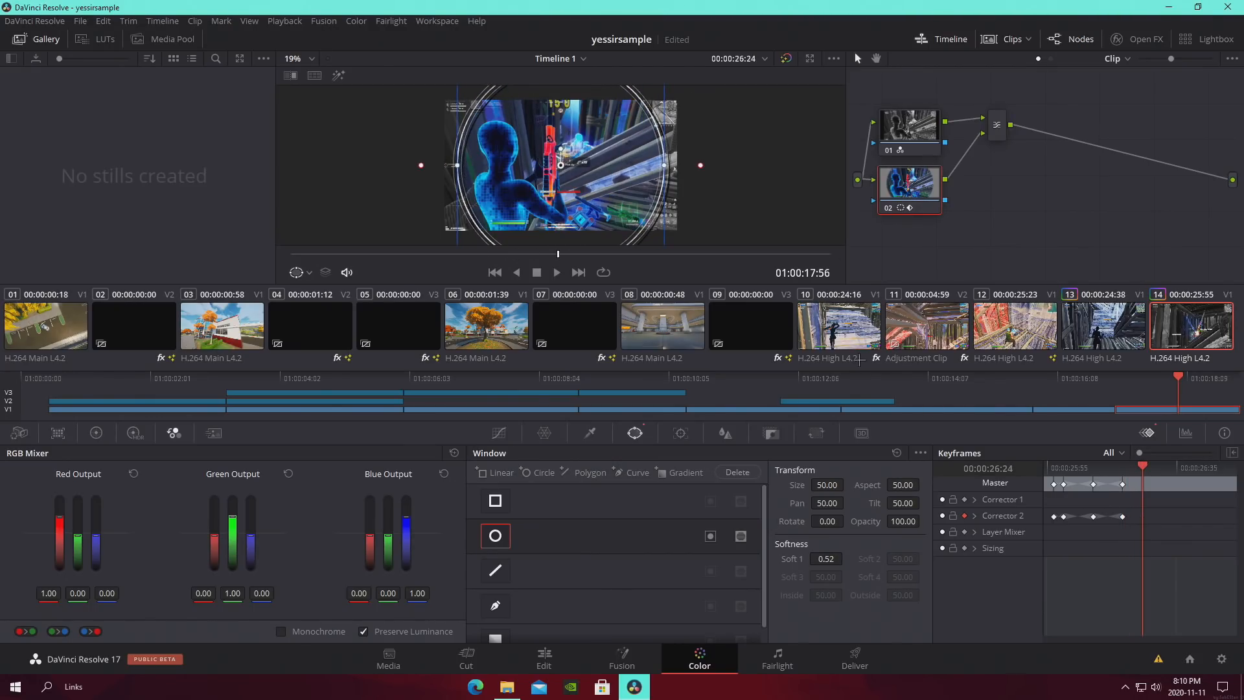
scroll(640, 234, down, 2)
drag(631, 236, 652, 250)
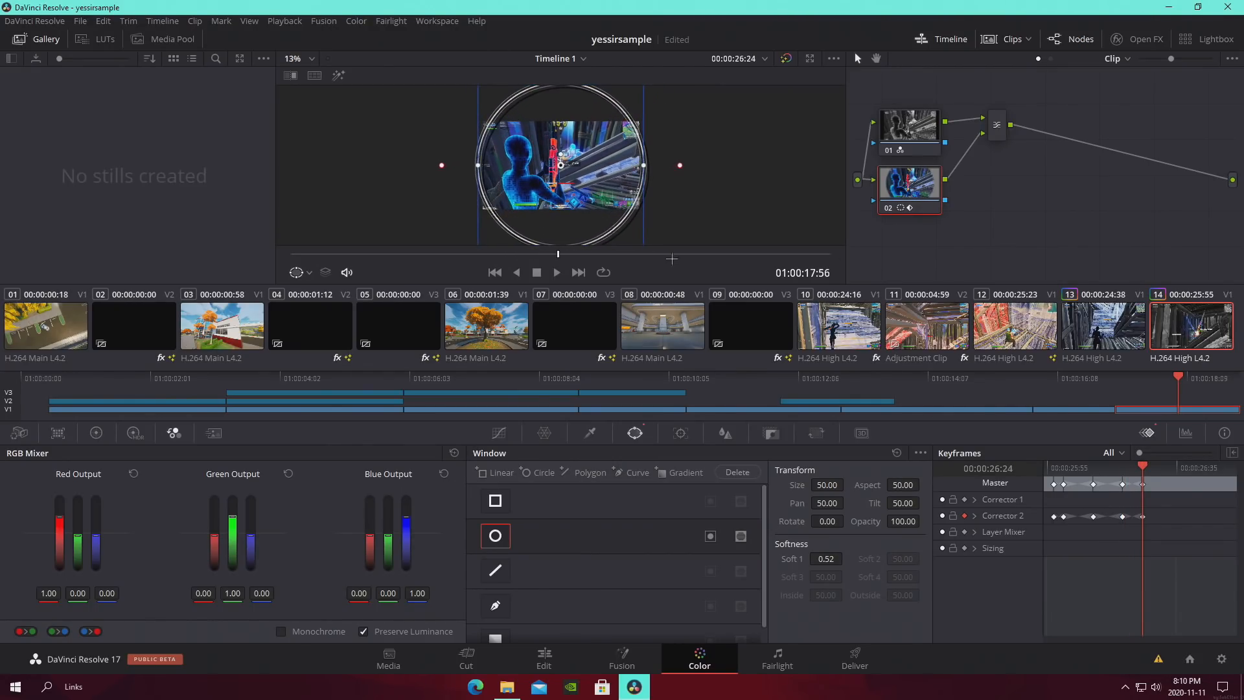
drag(1144, 465, 1159, 465)
scroll(616, 208, down, 1)
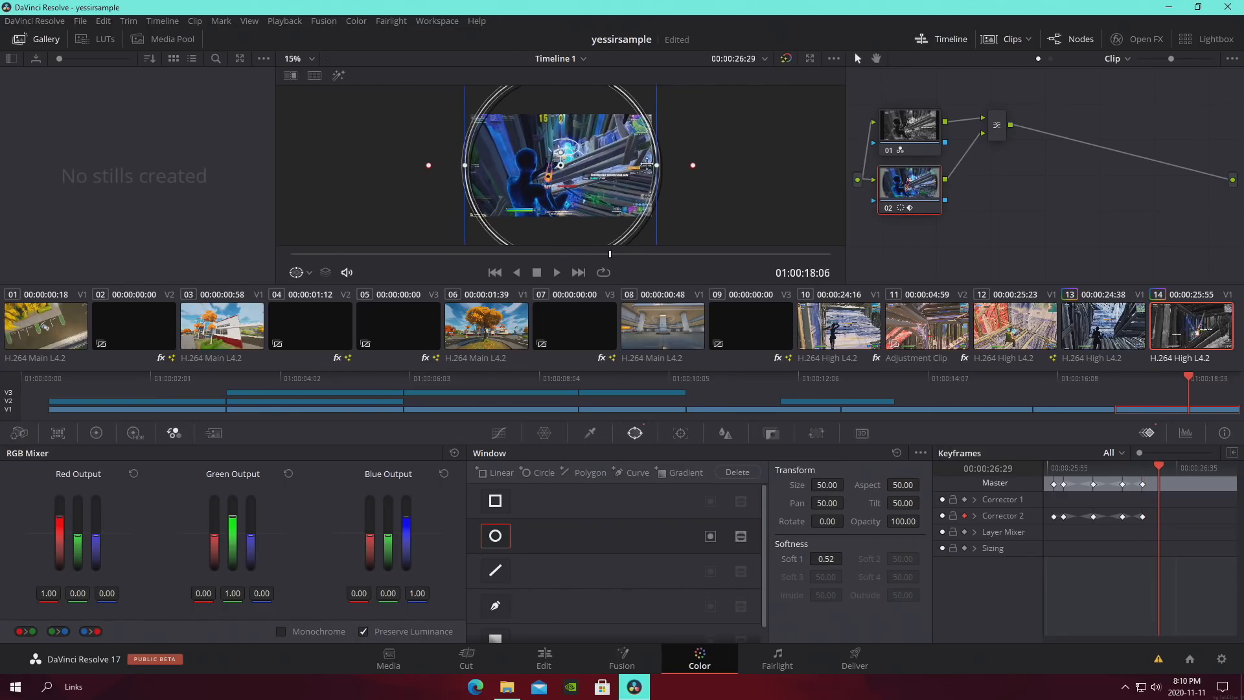
drag(641, 97, 680, 98)
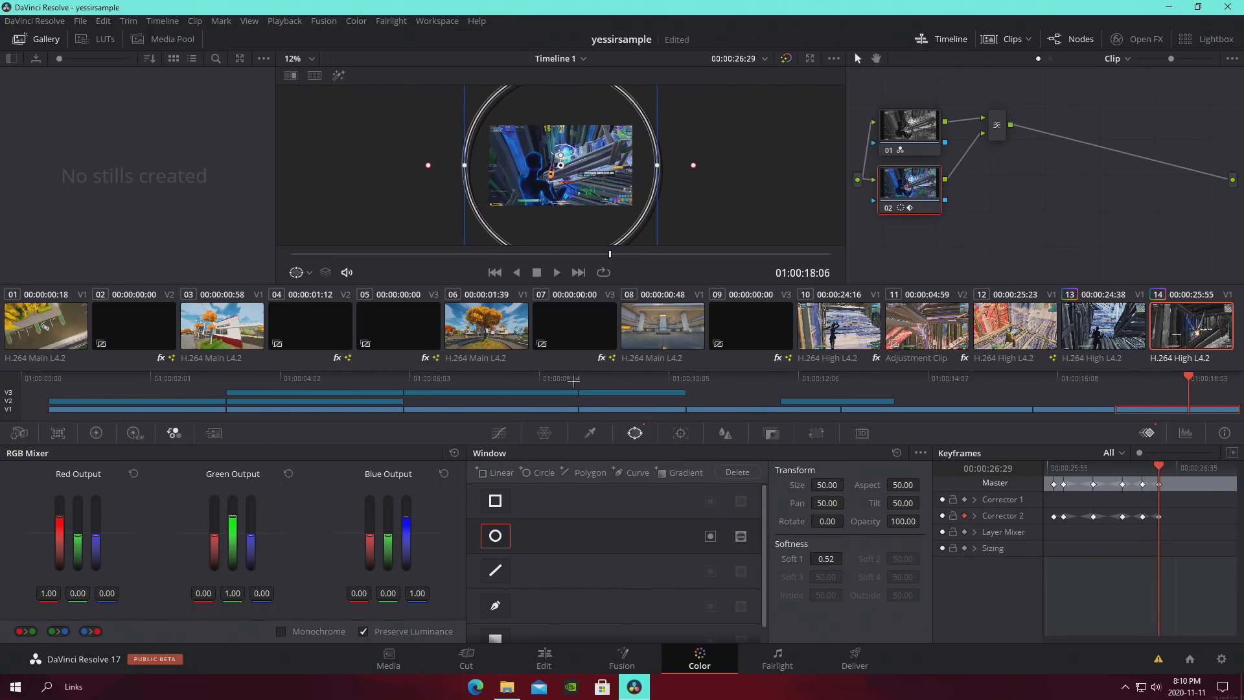
On the Edit page, play back the expanding colour circle from before Marker 3 to the timeline's end
click(545, 657)
drag(803, 399, 733, 402)
key(space)
key(space)
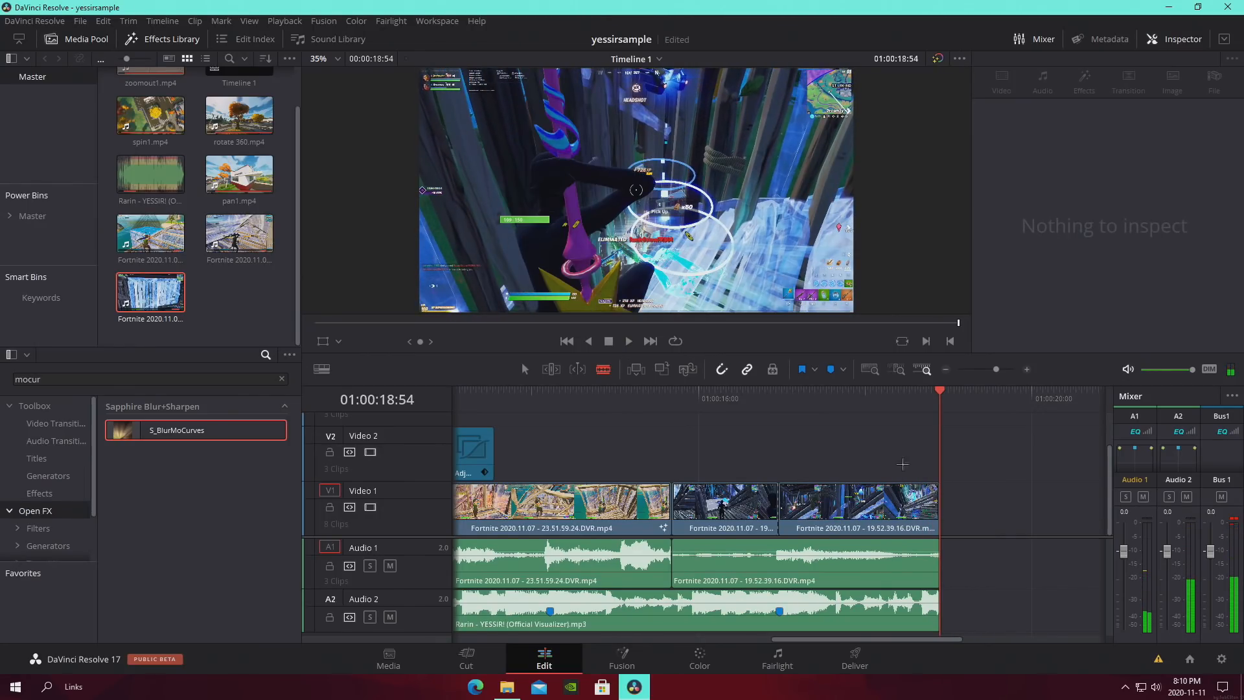
Add fade-outs to the ends of the last video clip, its gameplay audio and the music track
key(a)
drag(937, 485, 915, 487)
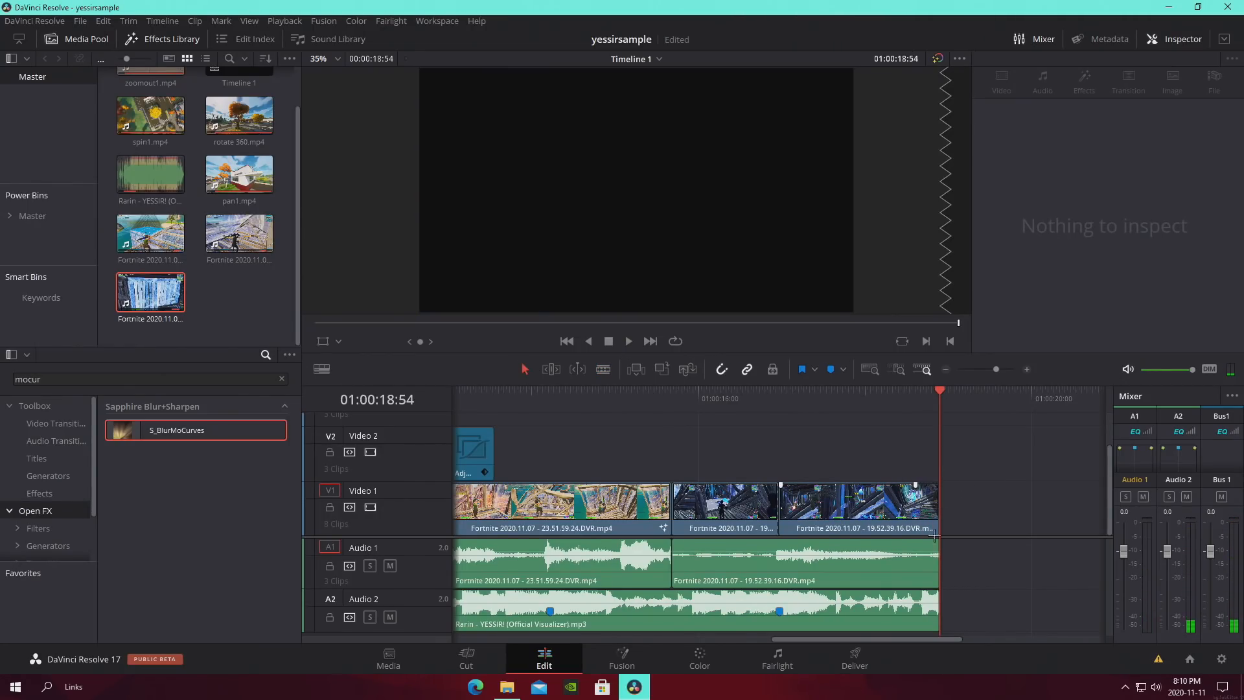
drag(939, 546, 903, 547)
drag(937, 592, 925, 592)
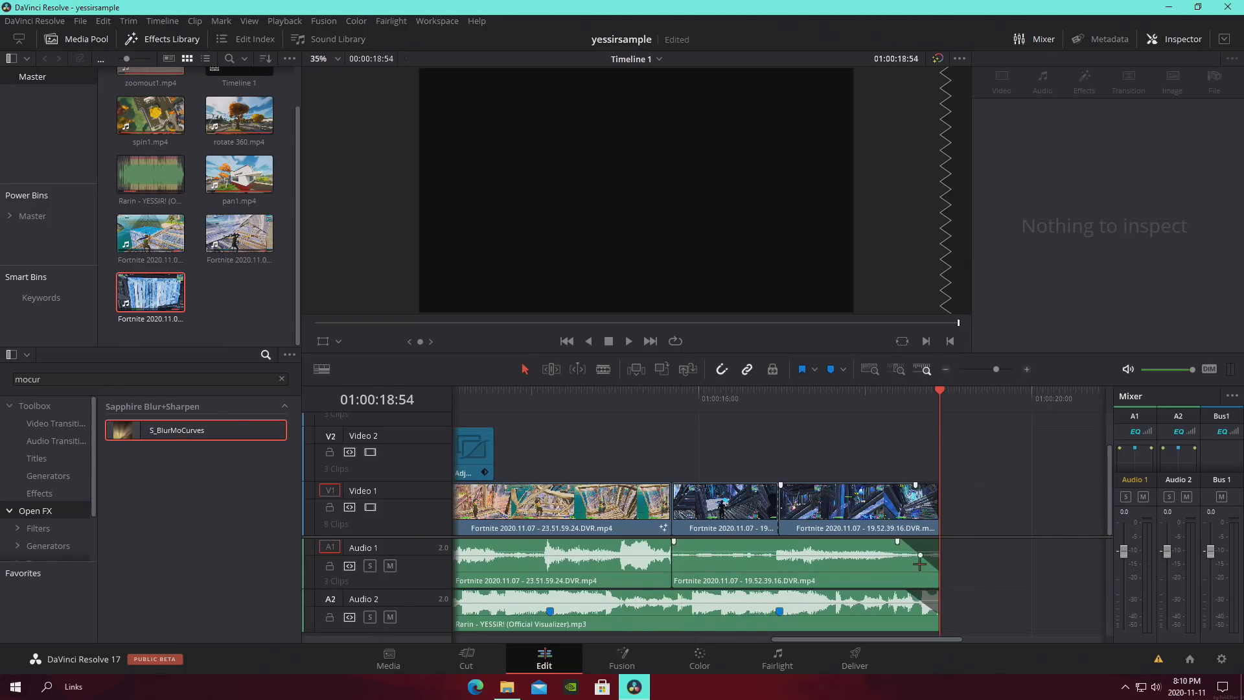
Play back the ending fade-outs and scrub the colour reveal from Marker 3 to 01:00:17:53
click(864, 400)
key(space)
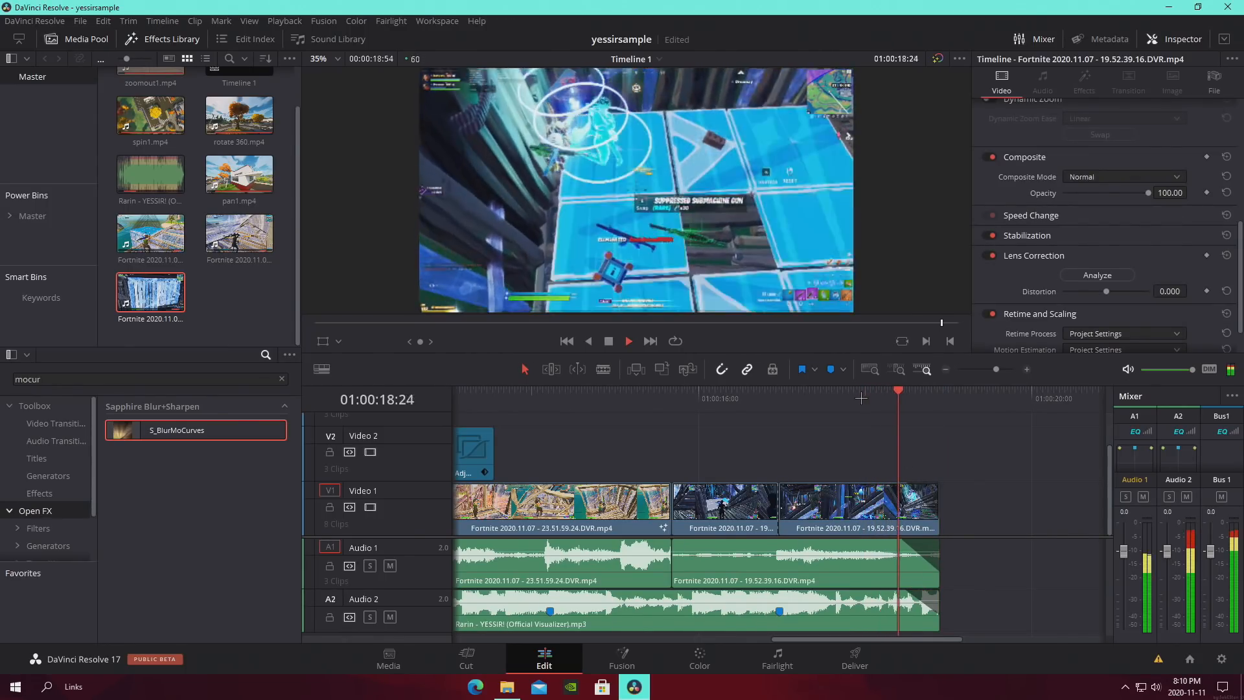
drag(818, 397, 794, 393)
right_click(786, 394)
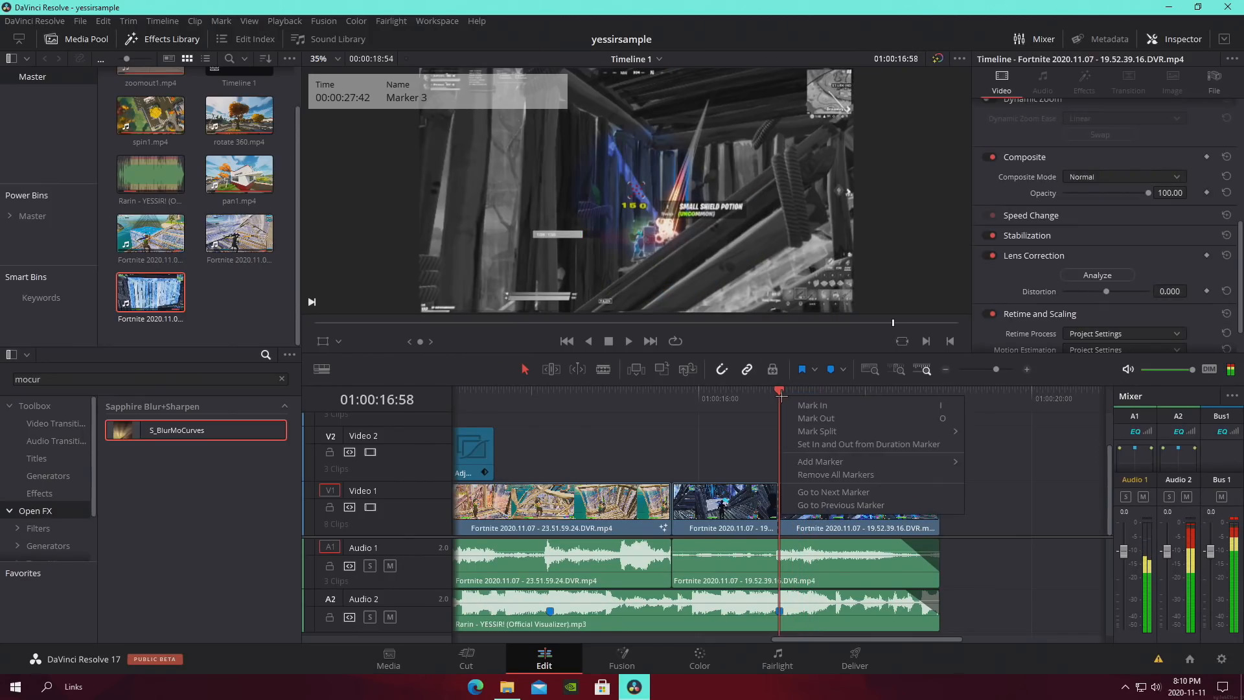
drag(783, 393, 855, 428)
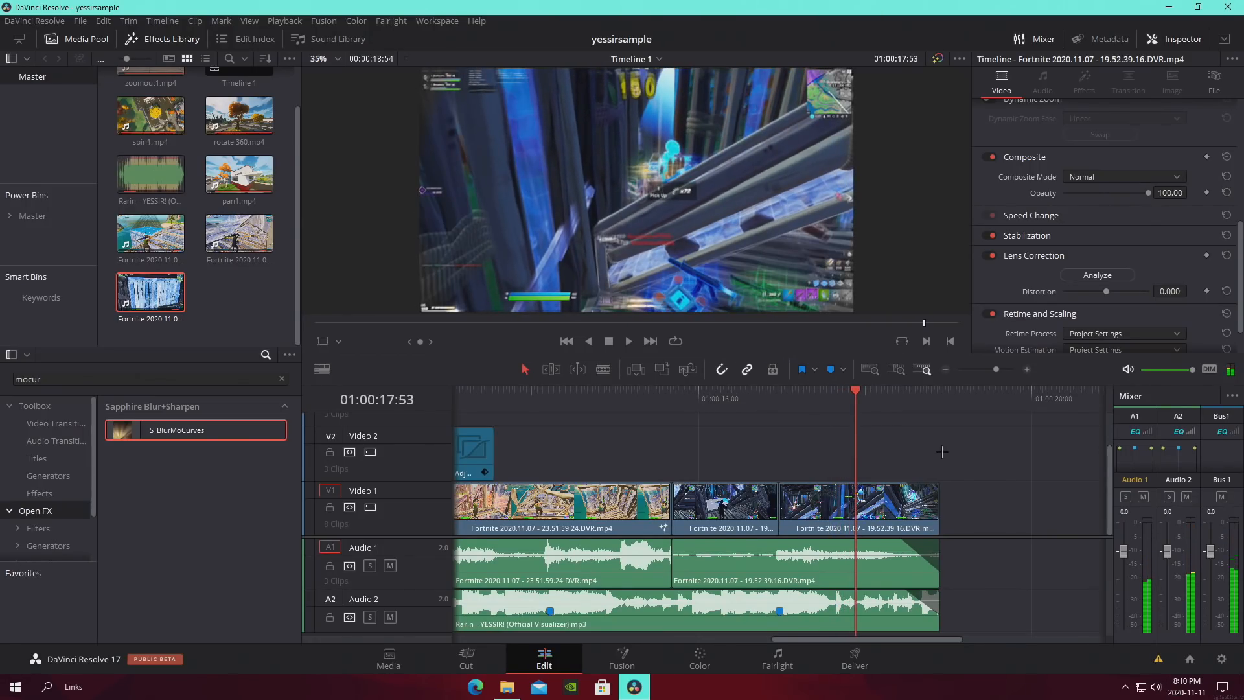
Return to the cut at 01:00:15:41, clear the effects search and list the video transitions
click(986, 370)
drag(987, 370, 991, 369)
click(695, 399)
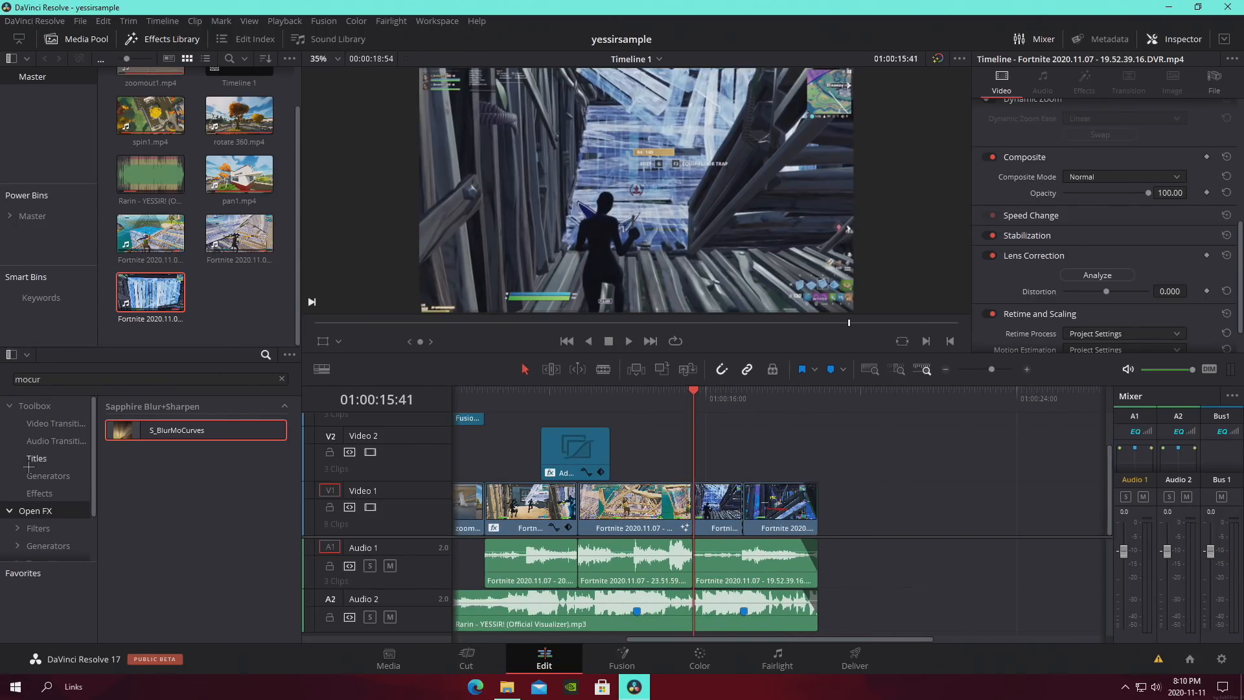
drag(42, 379, 2, 374)
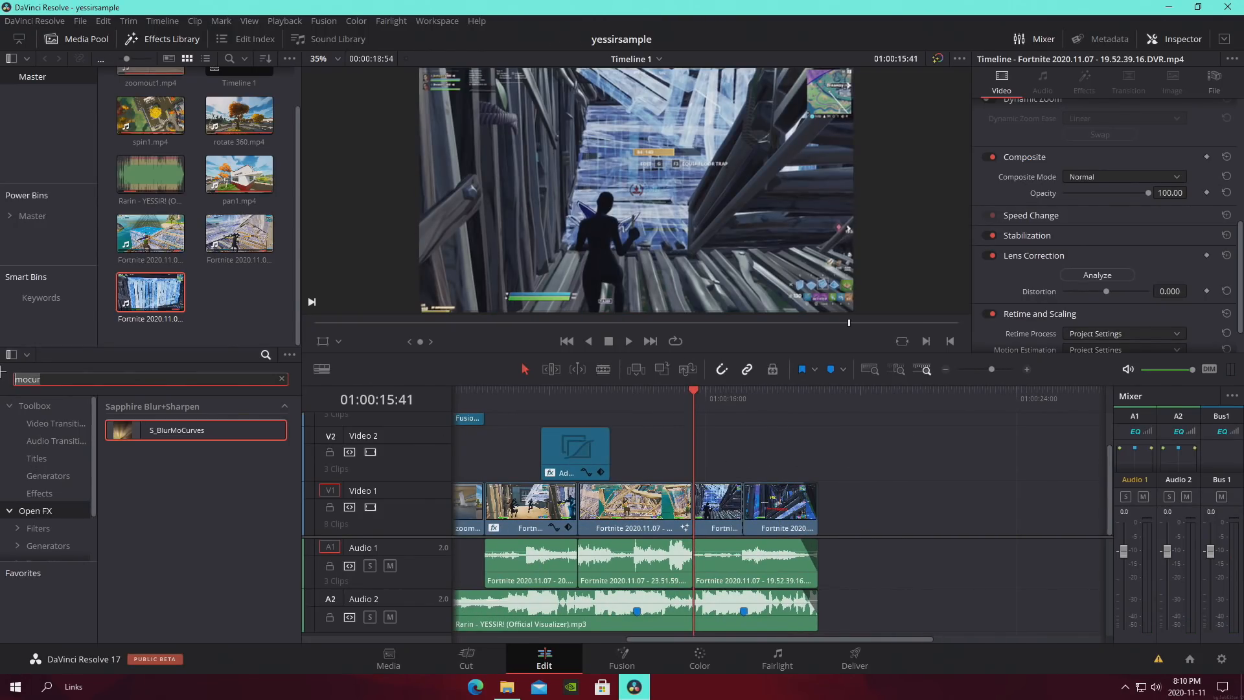
text(f)
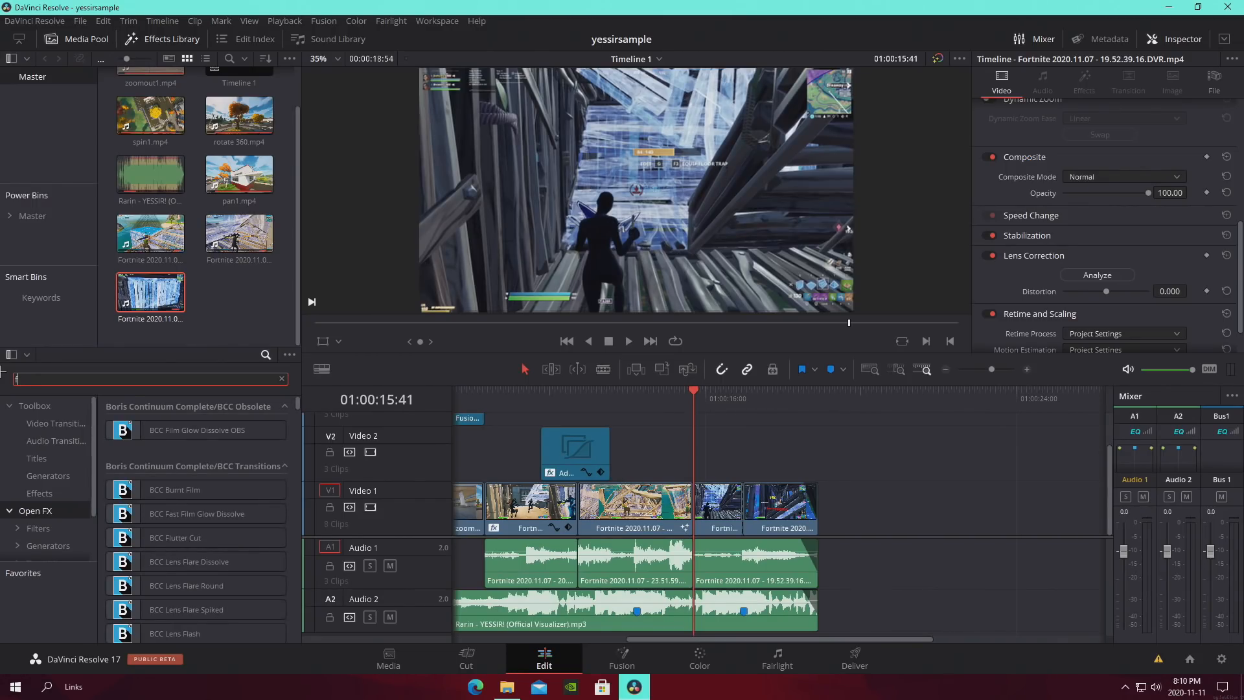
text(ilm)
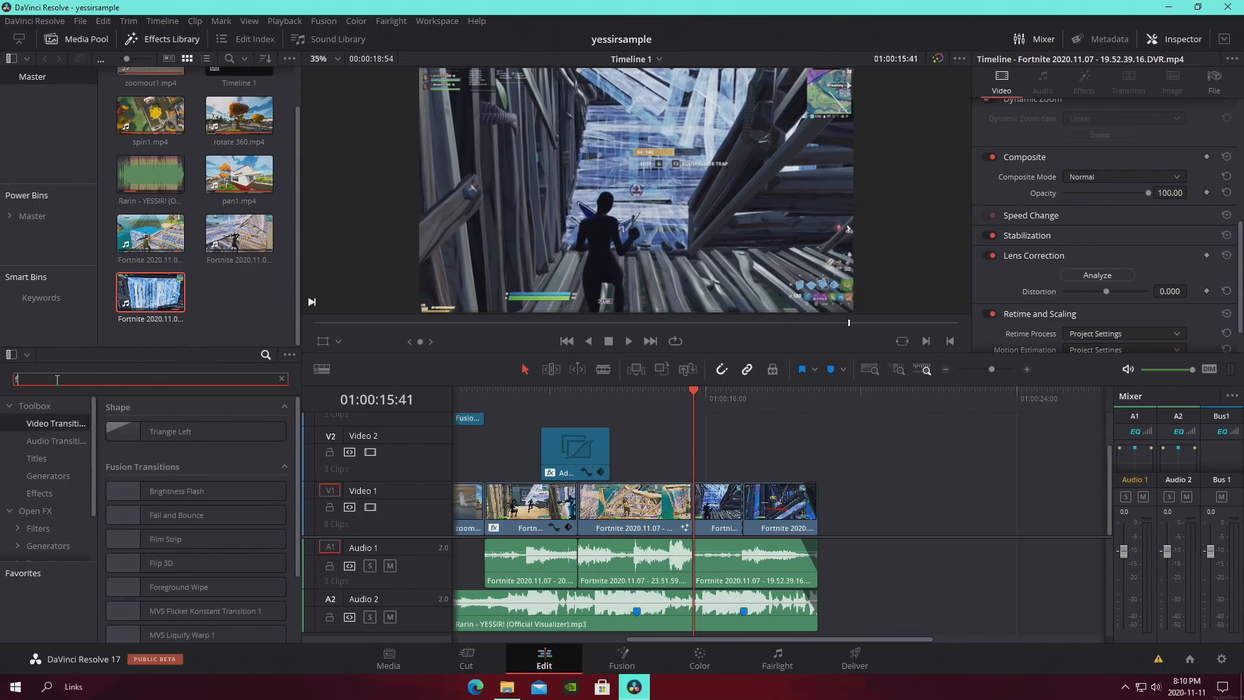
key(BackSpace)
key(BackSpace)
key(BackSpace)
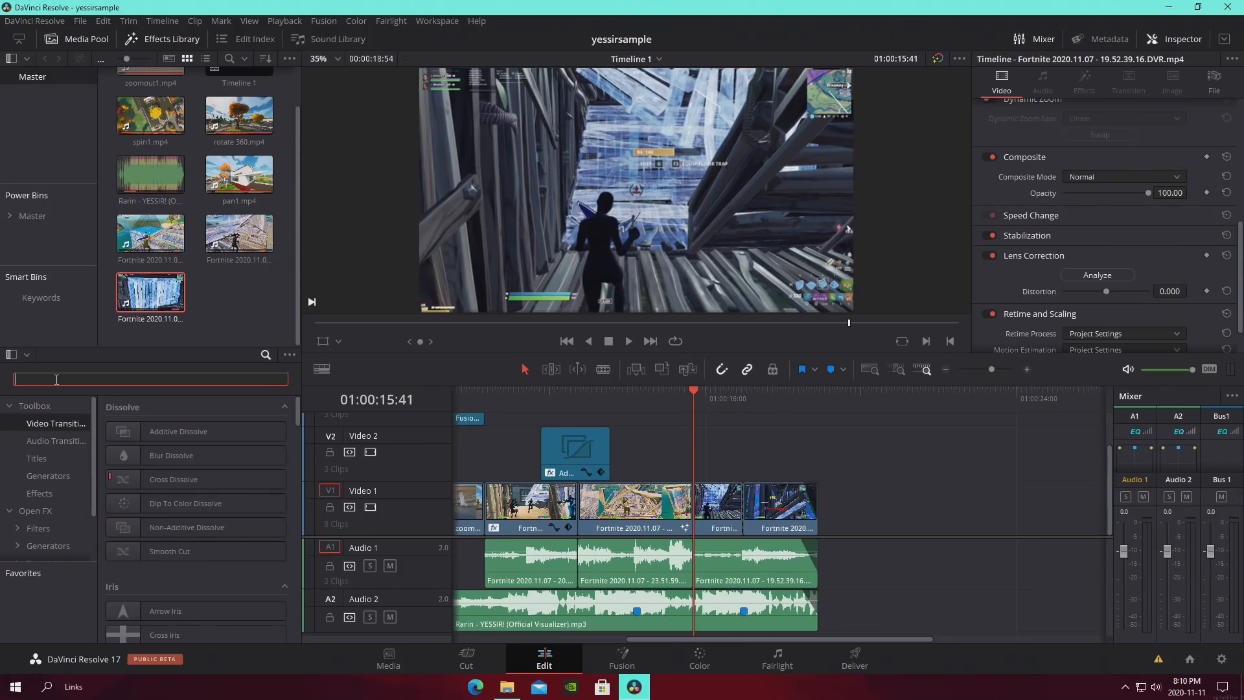
scroll(139, 515, down, 5)
scroll(169, 526, up, 5)
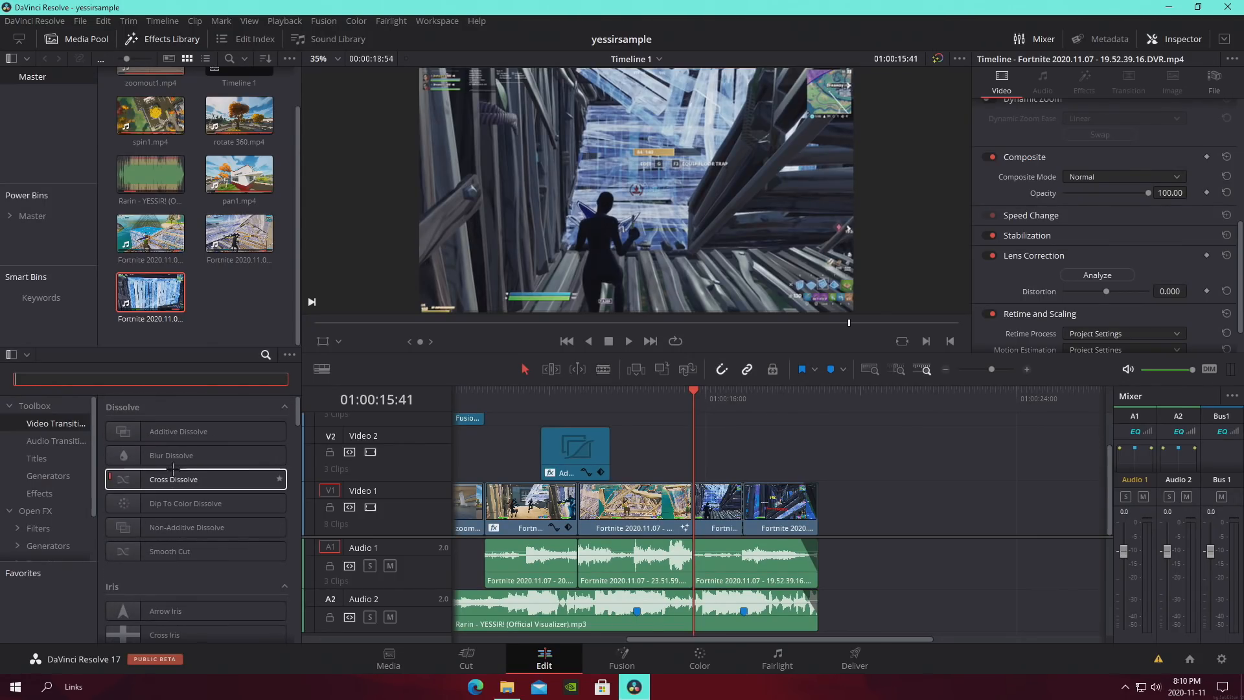
Apply a Cross Dissolve at the cut between the 23.51.59.24 and 19.52.39.16 video clips and play it back
drag(173, 467, 691, 502)
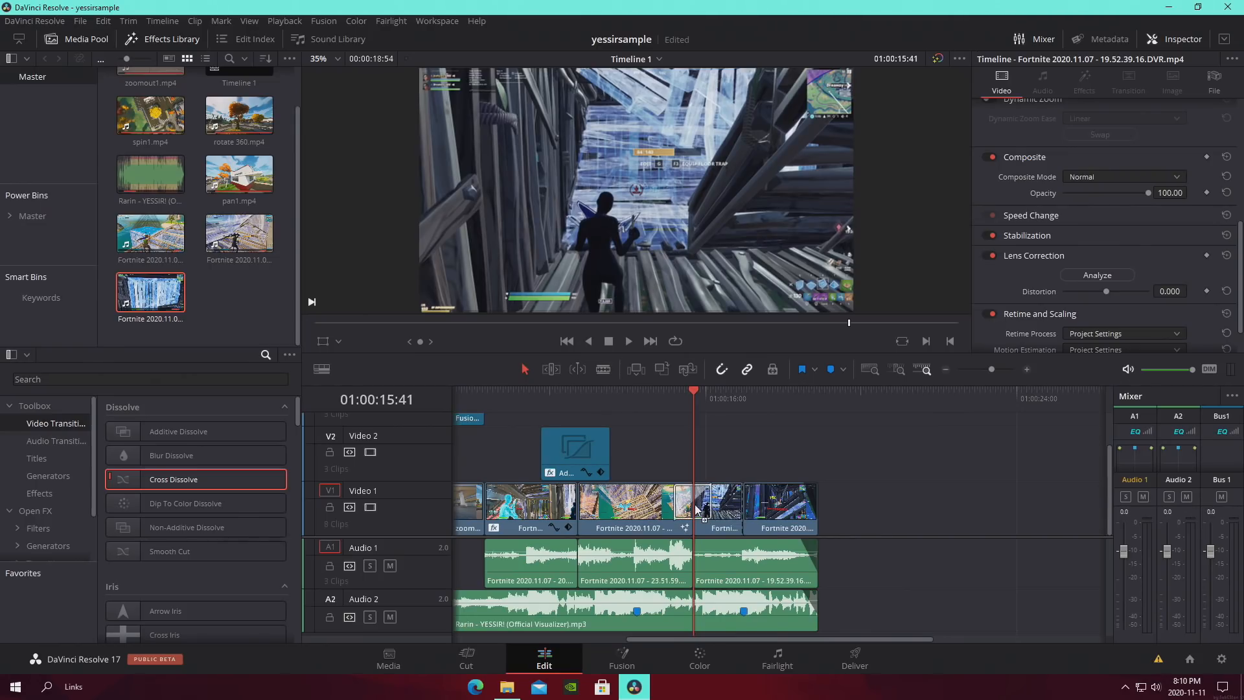
click(674, 505)
click(685, 400)
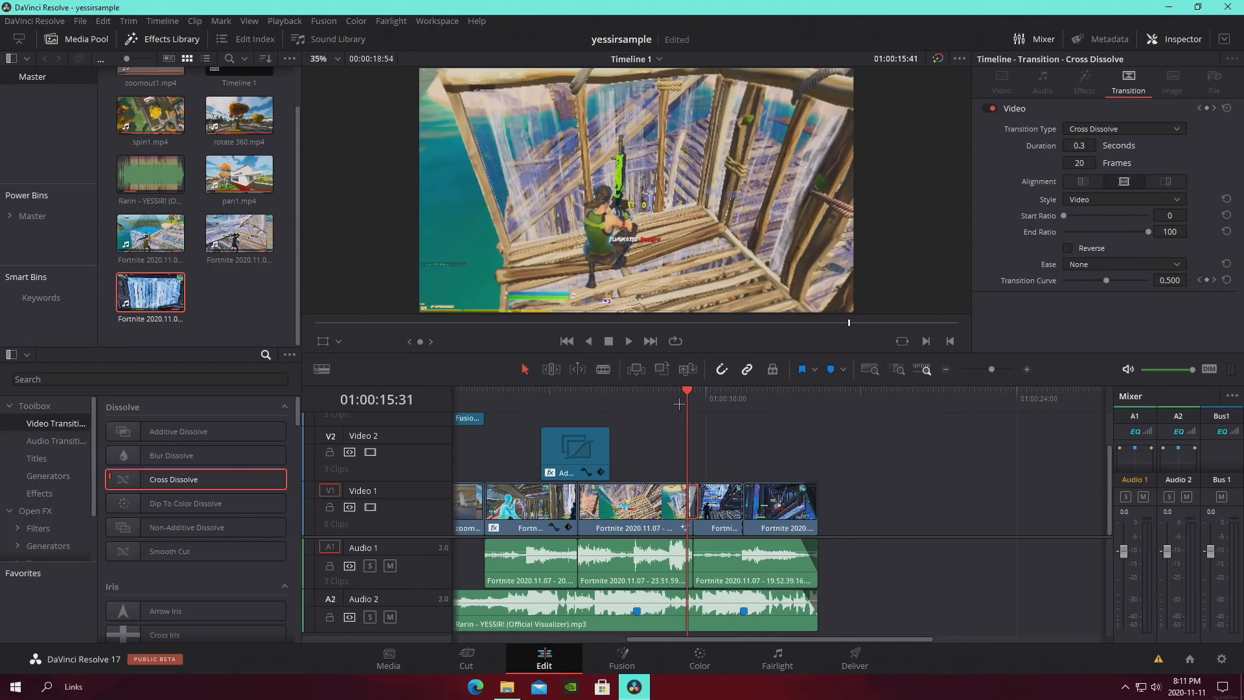
key(space)
drag(991, 369, 996, 369)
click(817, 455)
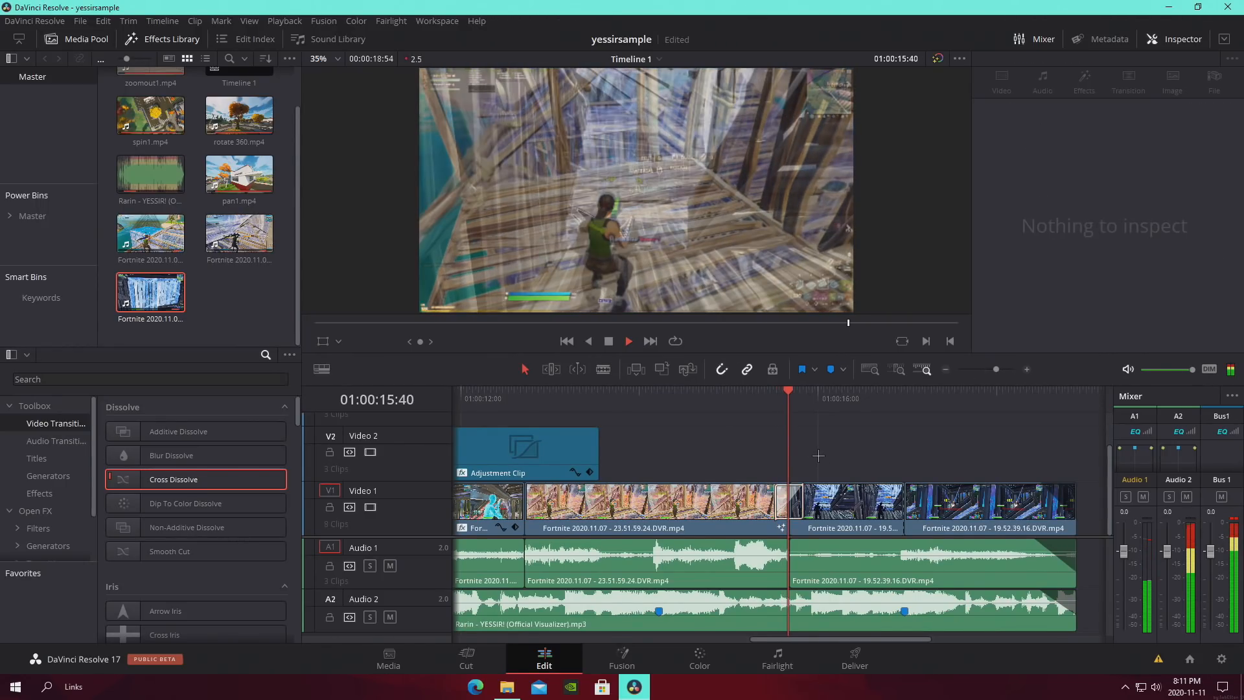
key(space)
Review the Cross Dissolve at 01:00:15:41 and the footage following it up to 01:00:16:07
click(788, 399)
mouse_move(788, 398)
mouse_down()
mouse_move(827, 400)
mouse_move(788, 401)
mouse_up()
mouse_move(996, 369)
mouse_down()
mouse_move(982, 369)
mouse_move(995, 370)
mouse_up()
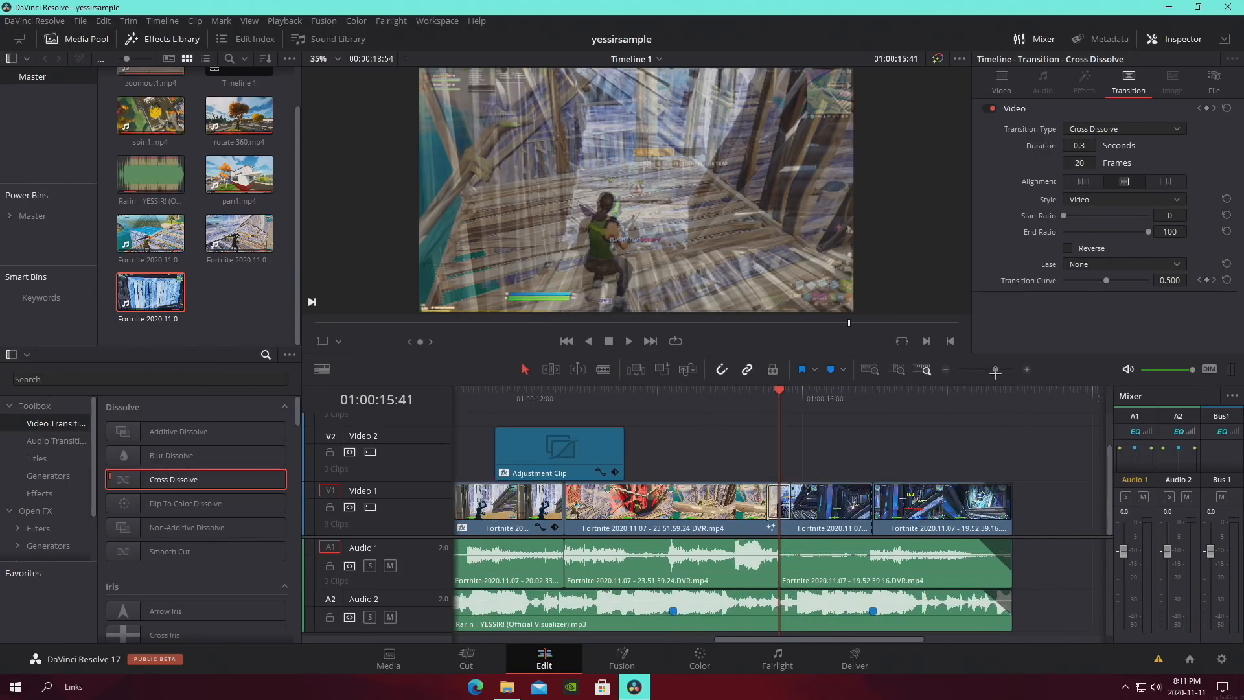
click(837, 394)
click(817, 400)
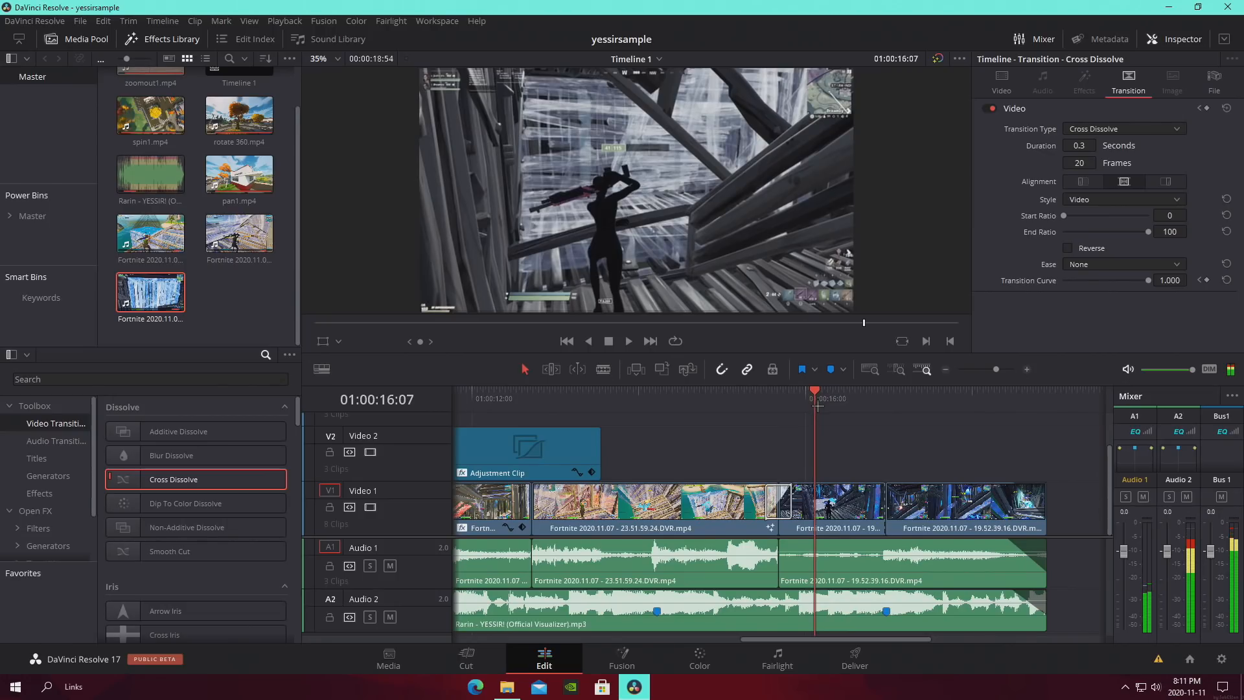